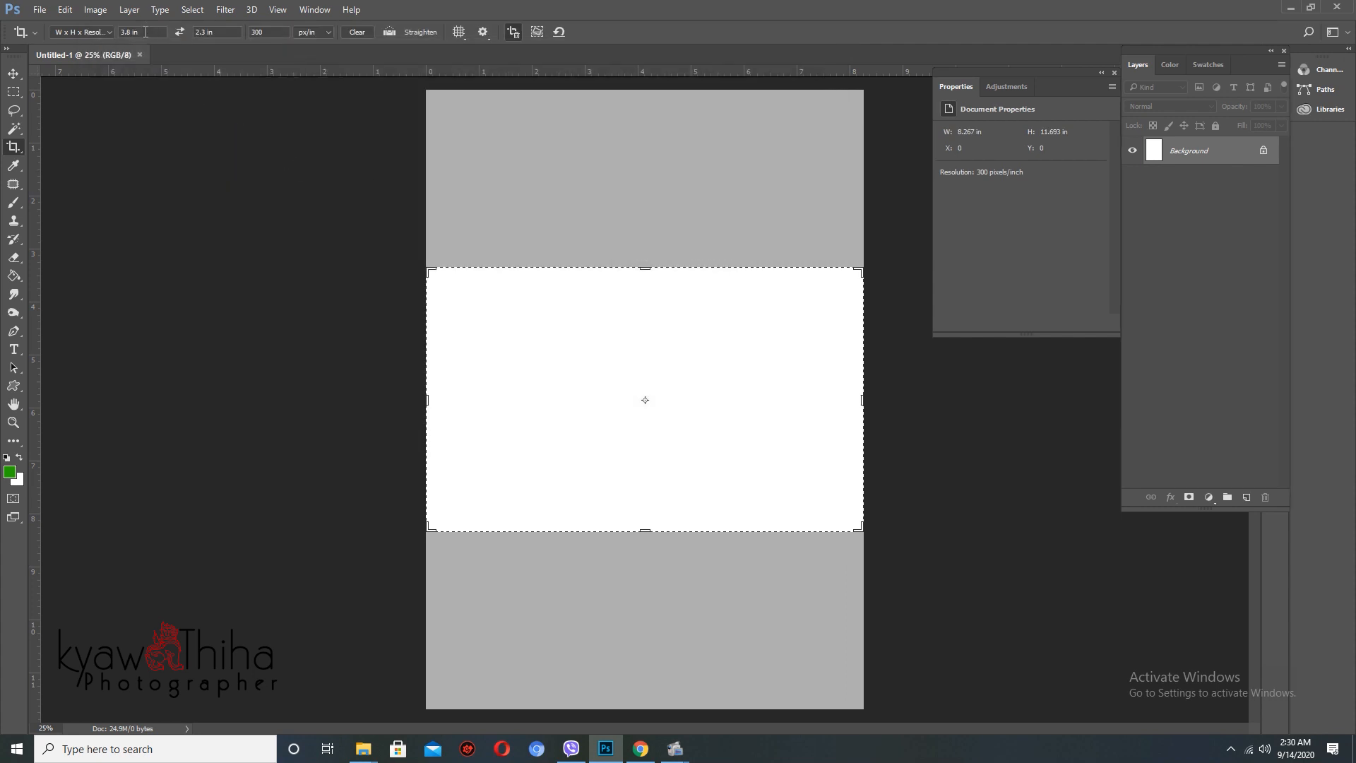
- Crop the document to a 1 × 1 inch square
{"action": "type", "text": "1"}
{"action": "key", "text": "Tab"}
{"action": "type", "text": "1"}
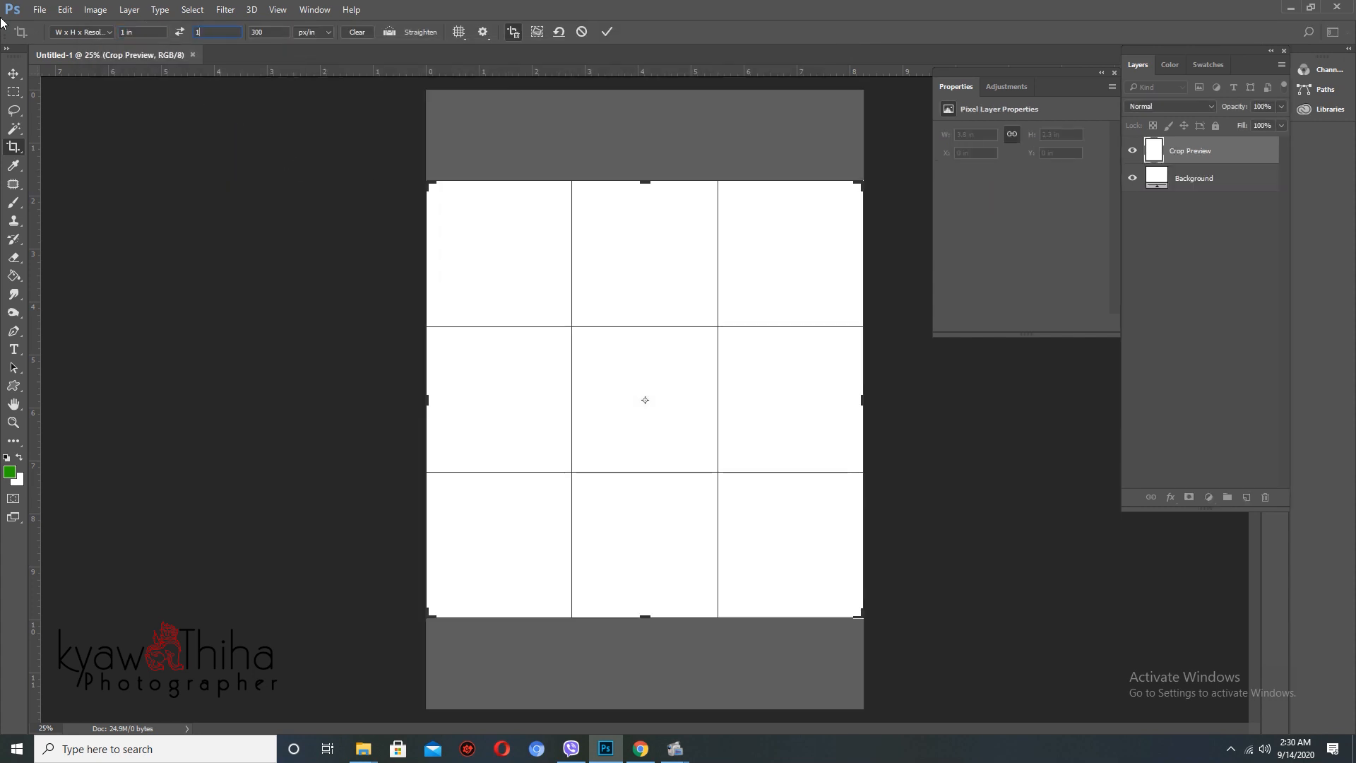
{"action": "key", "text": "Return"}
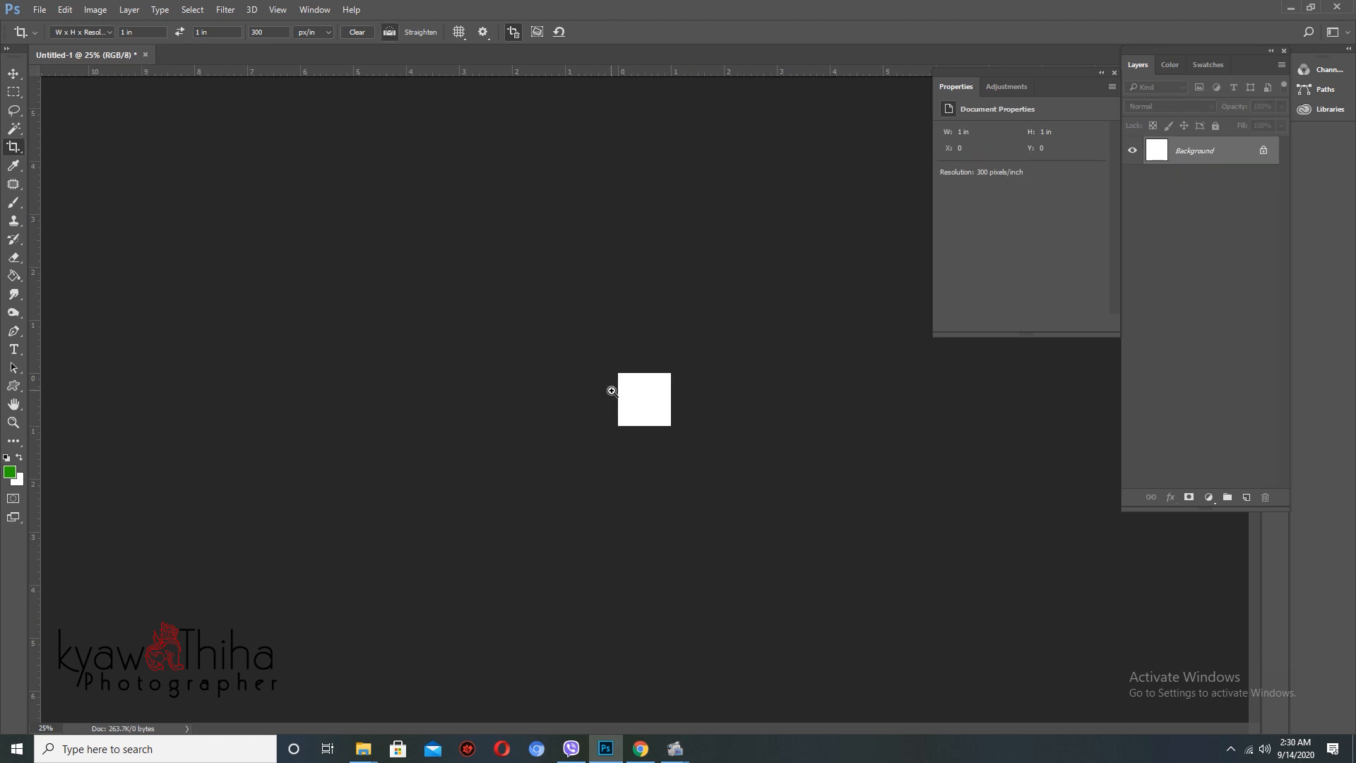
- Choose green as the foreground colour and fill the square with it
{"action": "scroll", "coordinate": [714, 437], "scroll_direction": "up", "scroll_amount": 3}
{"action": "left_click", "coordinate": [9, 472]}
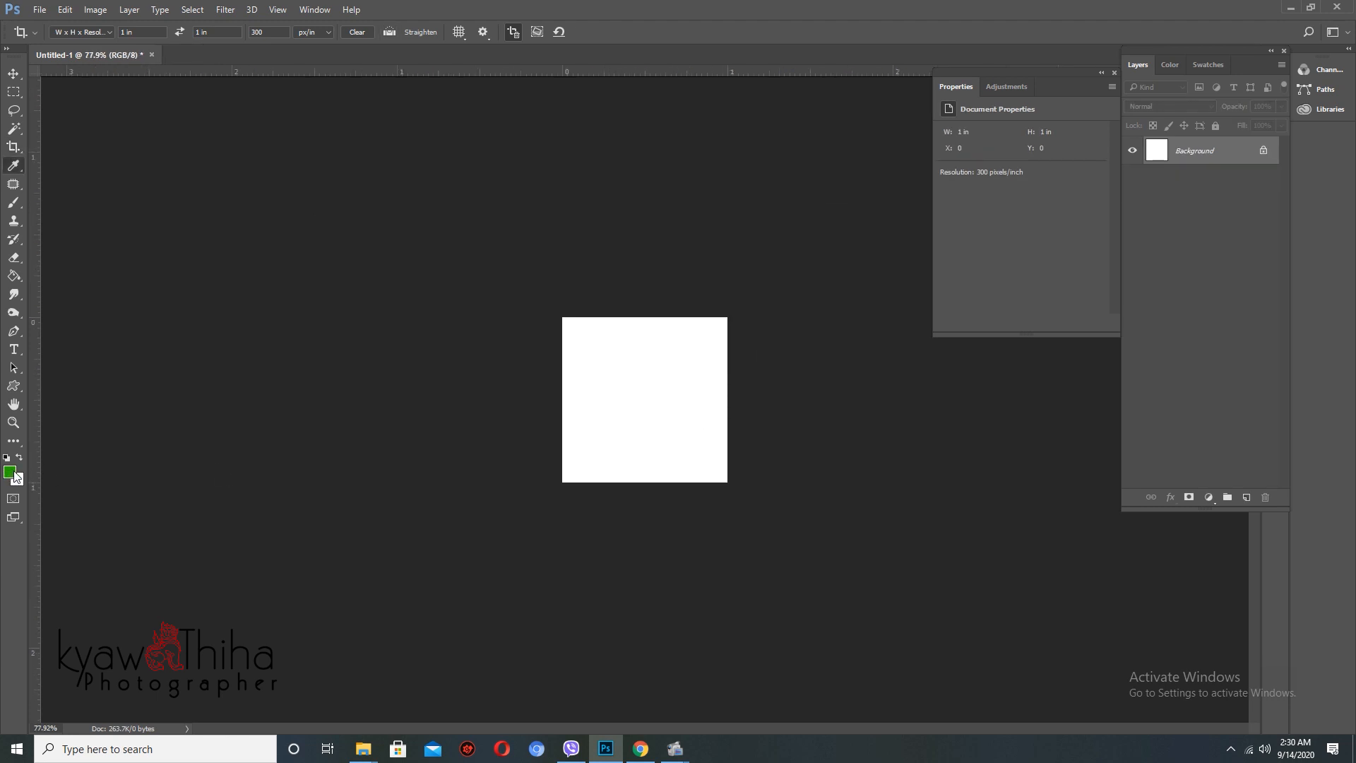
{"action": "left_click", "coordinate": [1079, 244]}
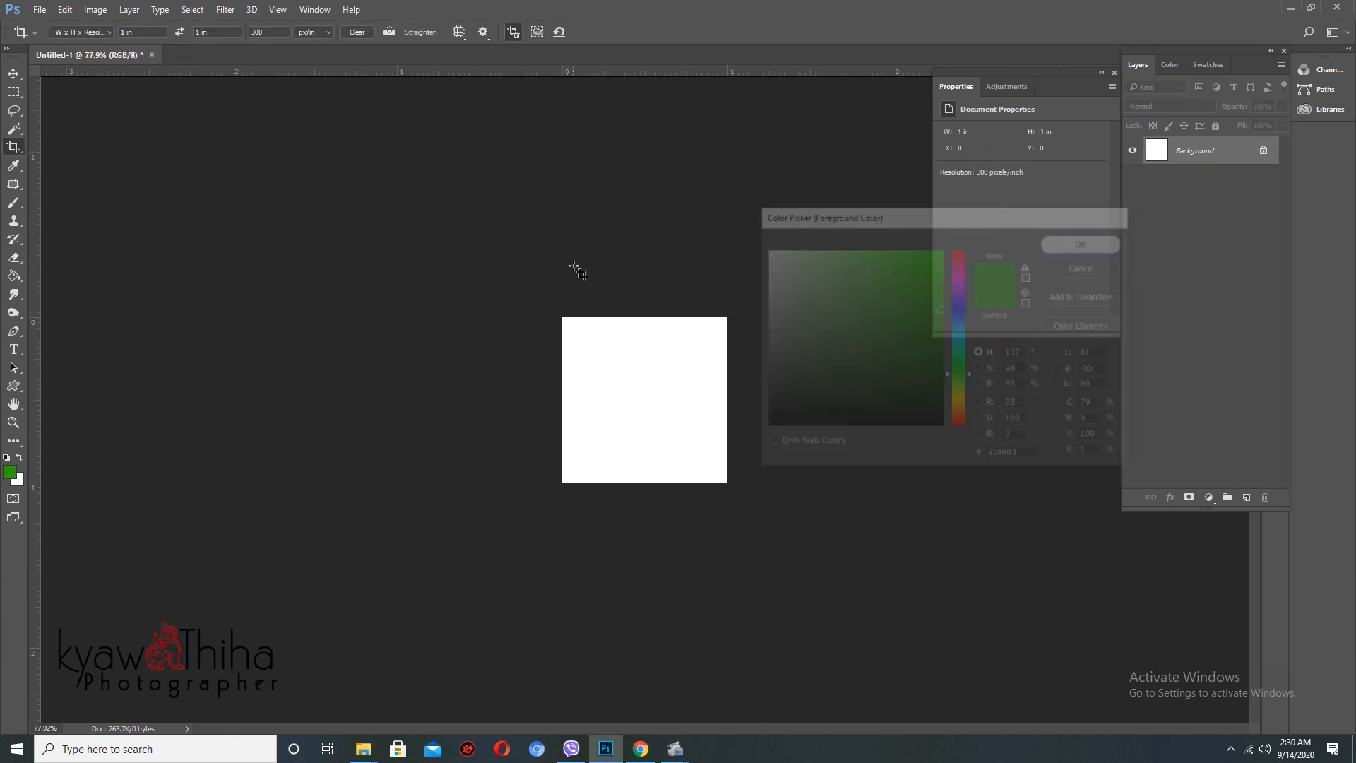
{"action": "key", "text": "alt+BackSpace"}
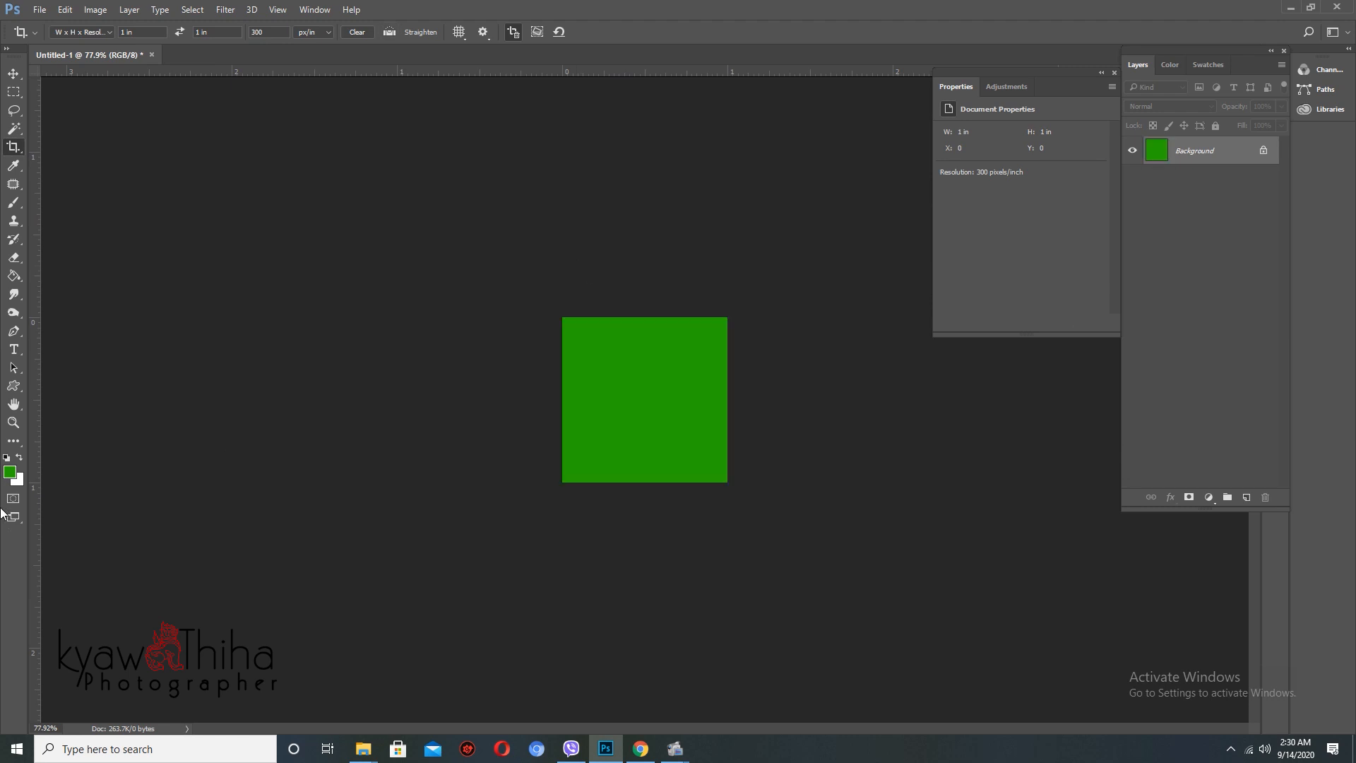
- Pick a bright cyan foreground colour and fill the square with it
{"action": "left_click", "coordinate": [9, 473]}
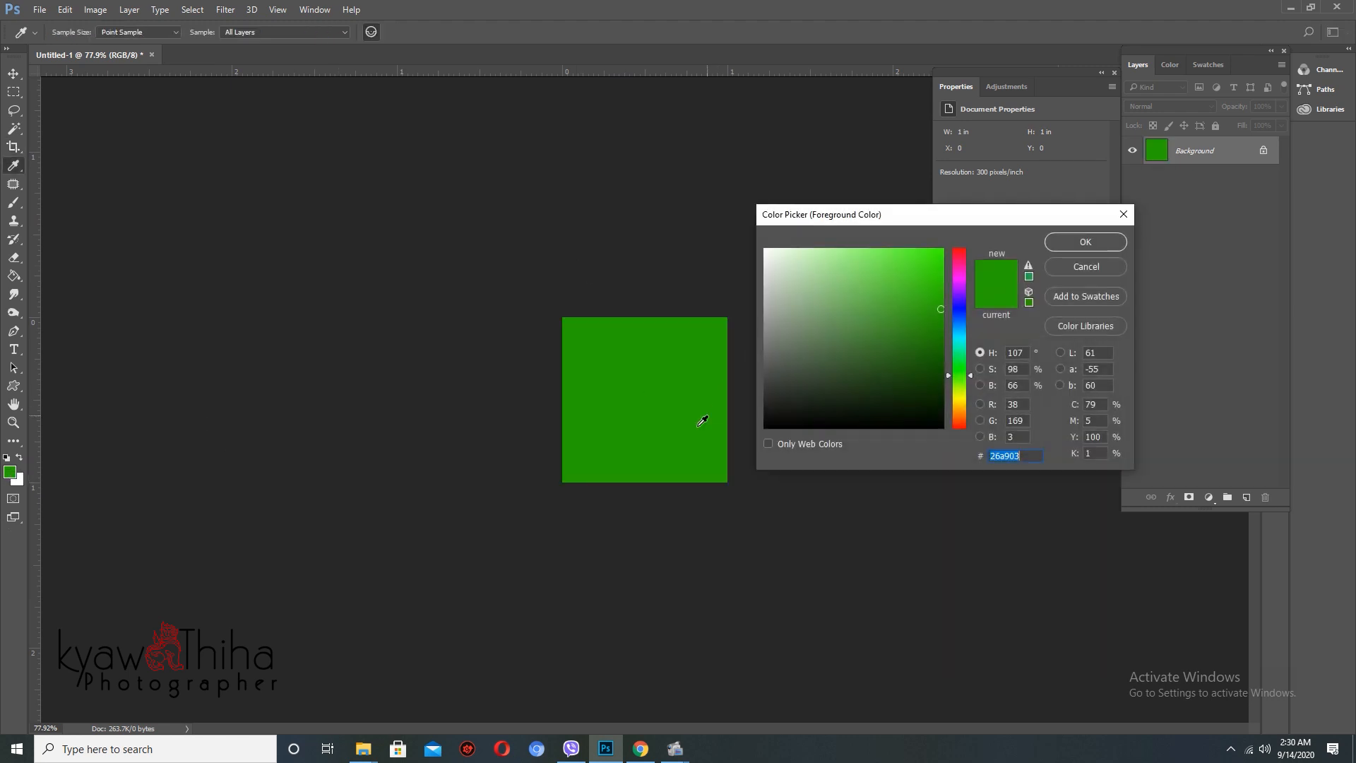
{"action": "left_click", "coordinate": [959, 330]}
{"action": "left_click", "coordinate": [959, 339]}
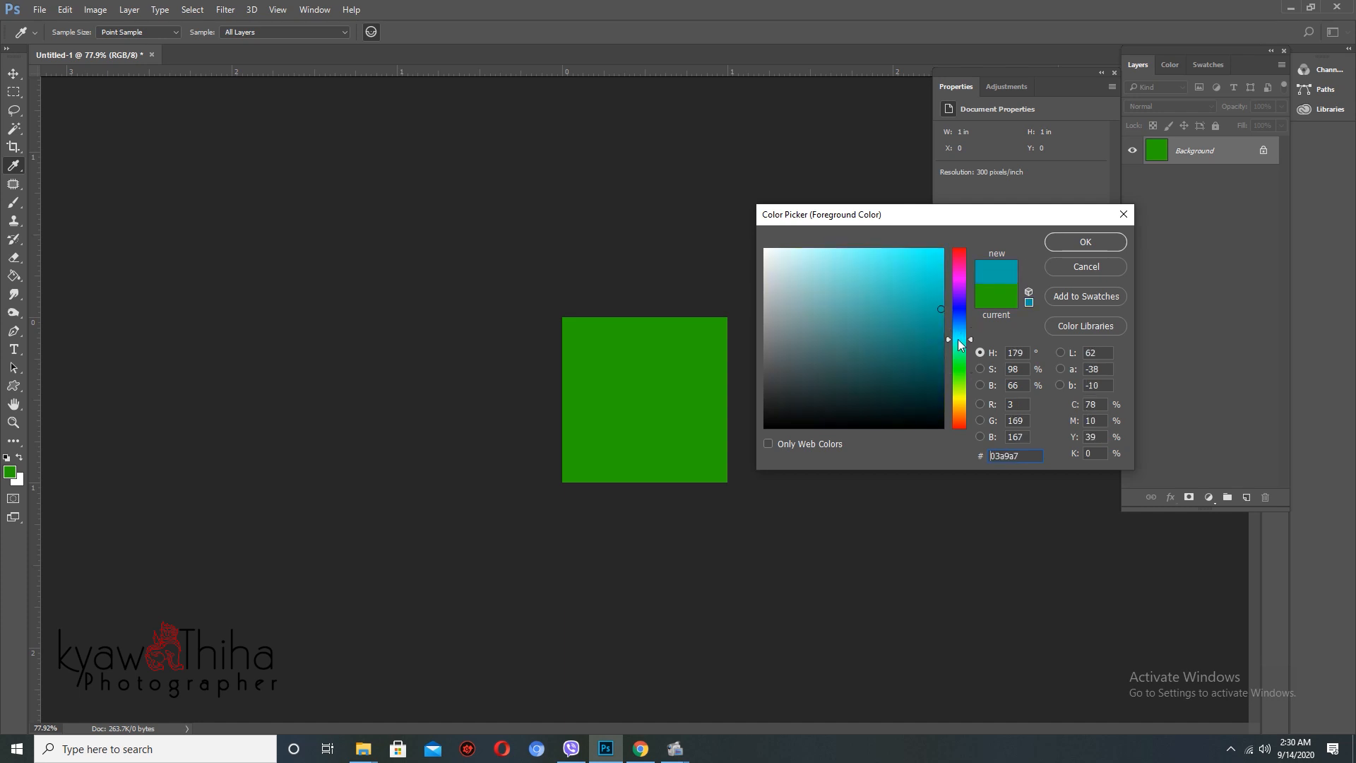
{"action": "left_click_drag", "start_coordinate": [937, 285], "coordinate": [943, 271]}
{"action": "left_click", "coordinate": [1067, 242]}
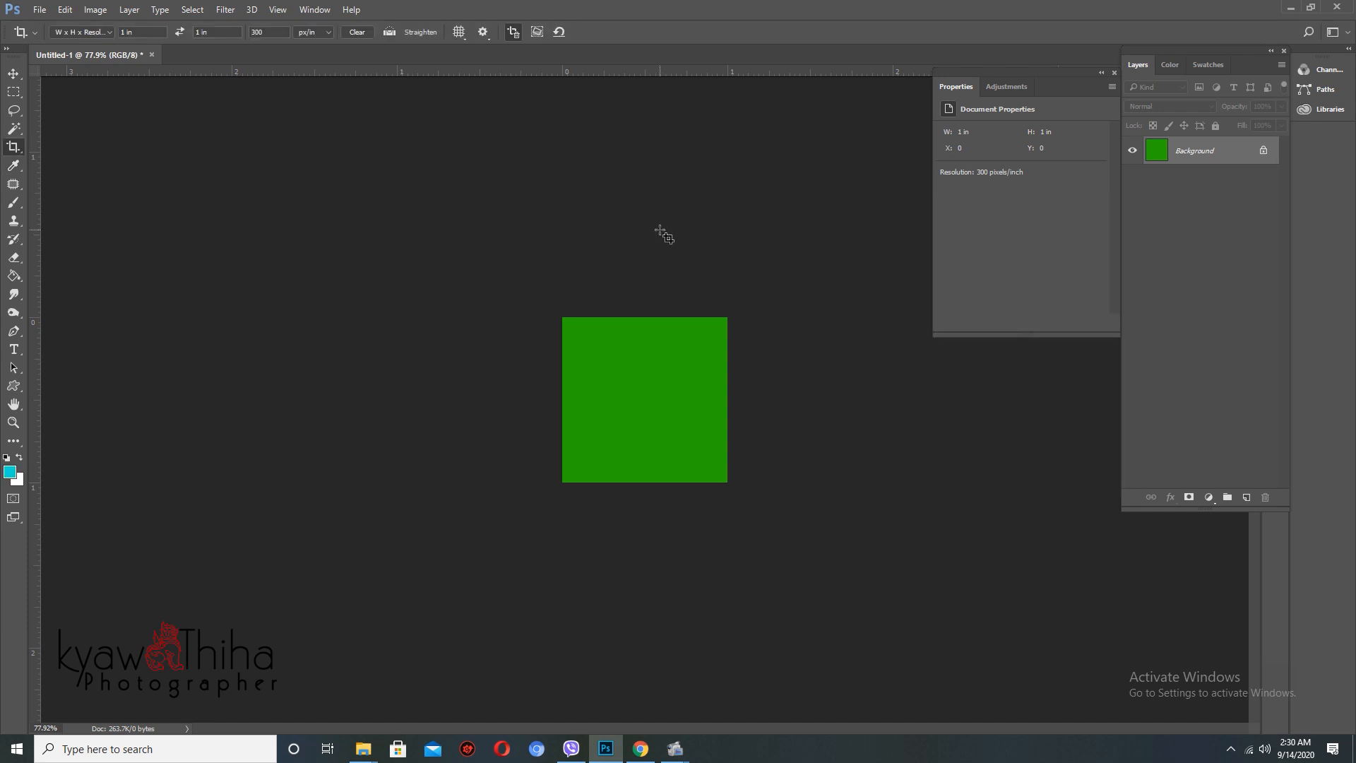
{"action": "key", "text": "c"}
{"action": "key", "text": "alt+BackSpace"}
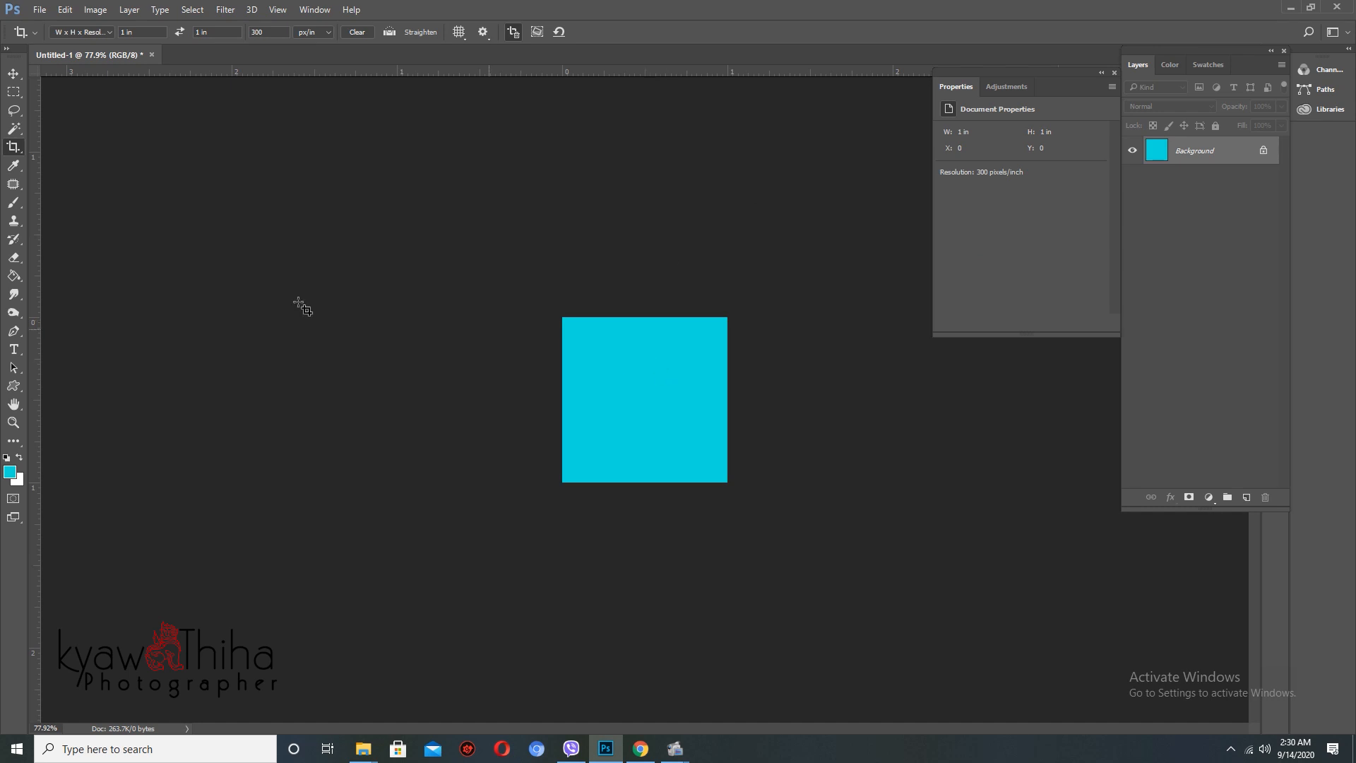
- Refill the square with a darker teal (#07a6a4)
{"action": "left_click", "coordinate": [10, 471]}
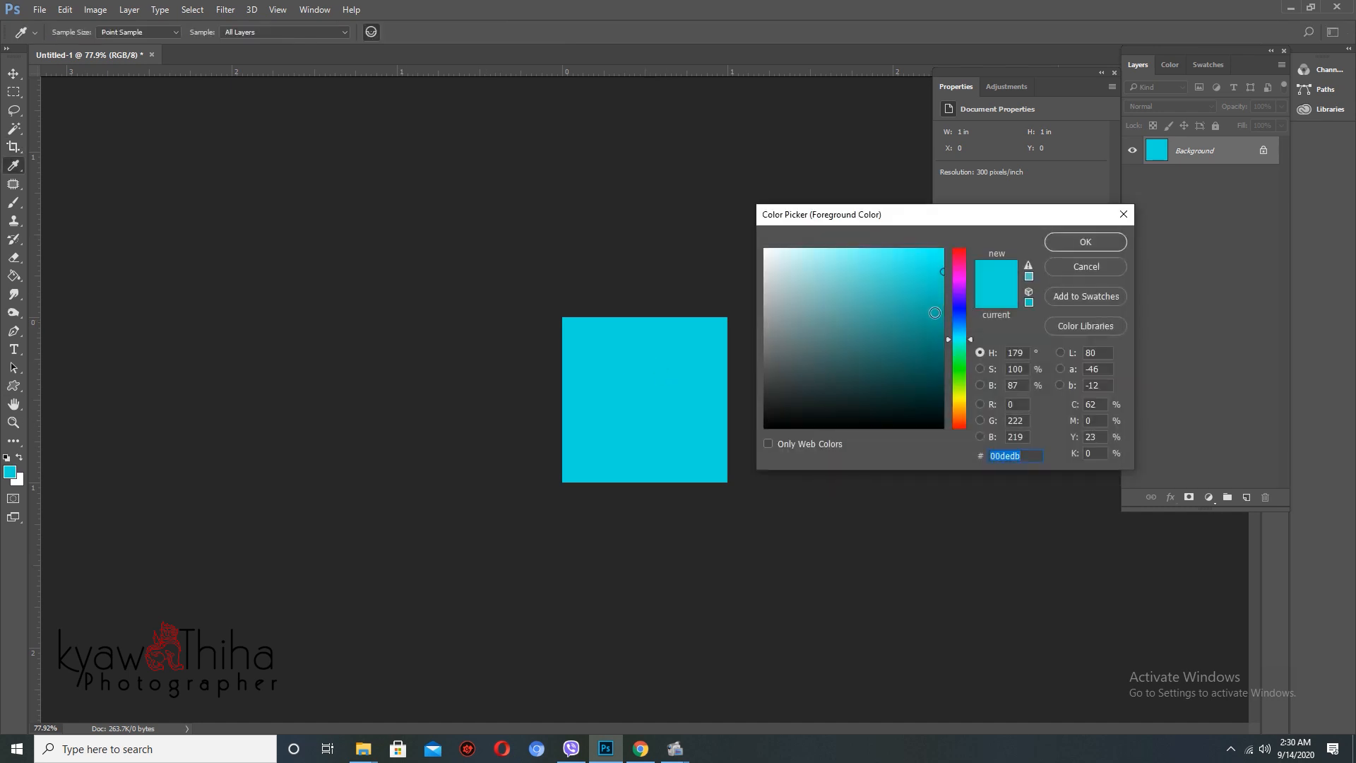
{"action": "left_click", "coordinate": [935, 324]}
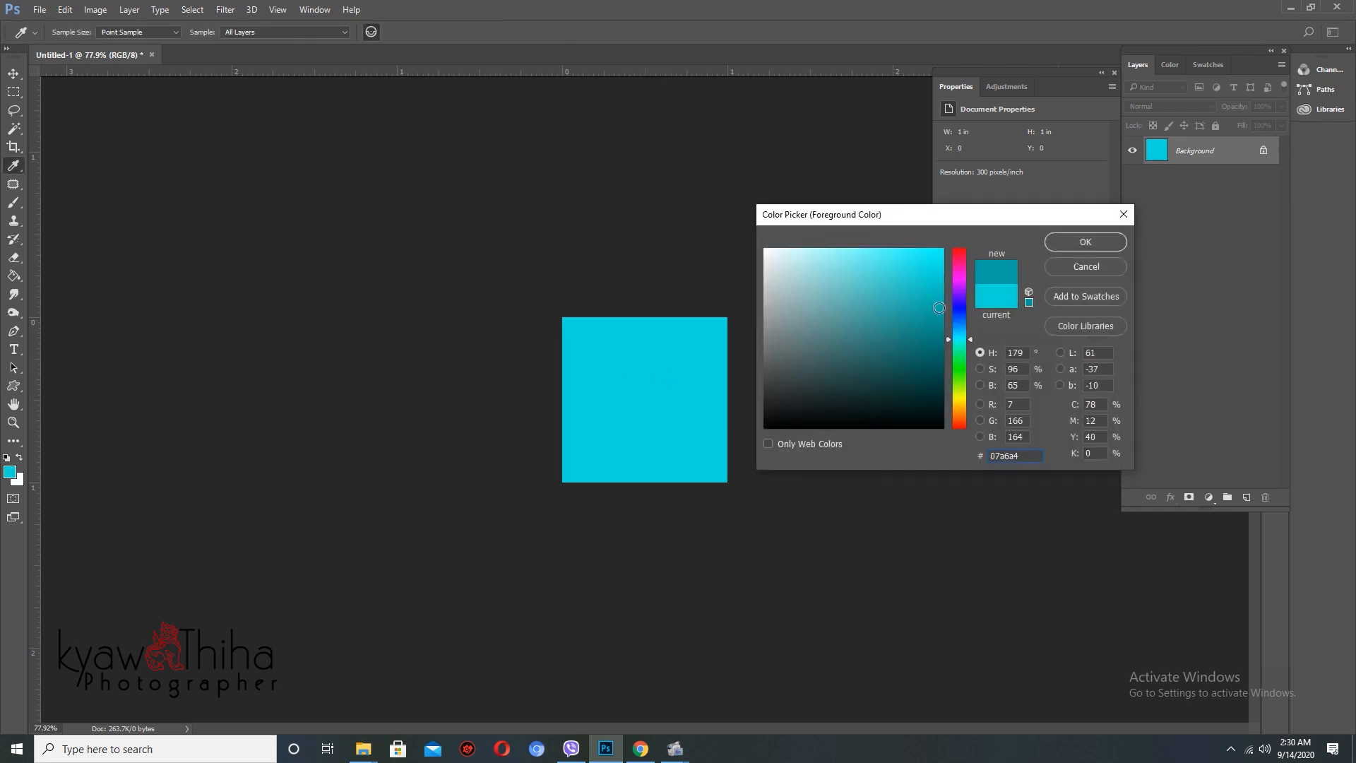
{"action": "left_click", "coordinate": [1066, 243]}
{"action": "key", "text": "alt+BackSpace"}
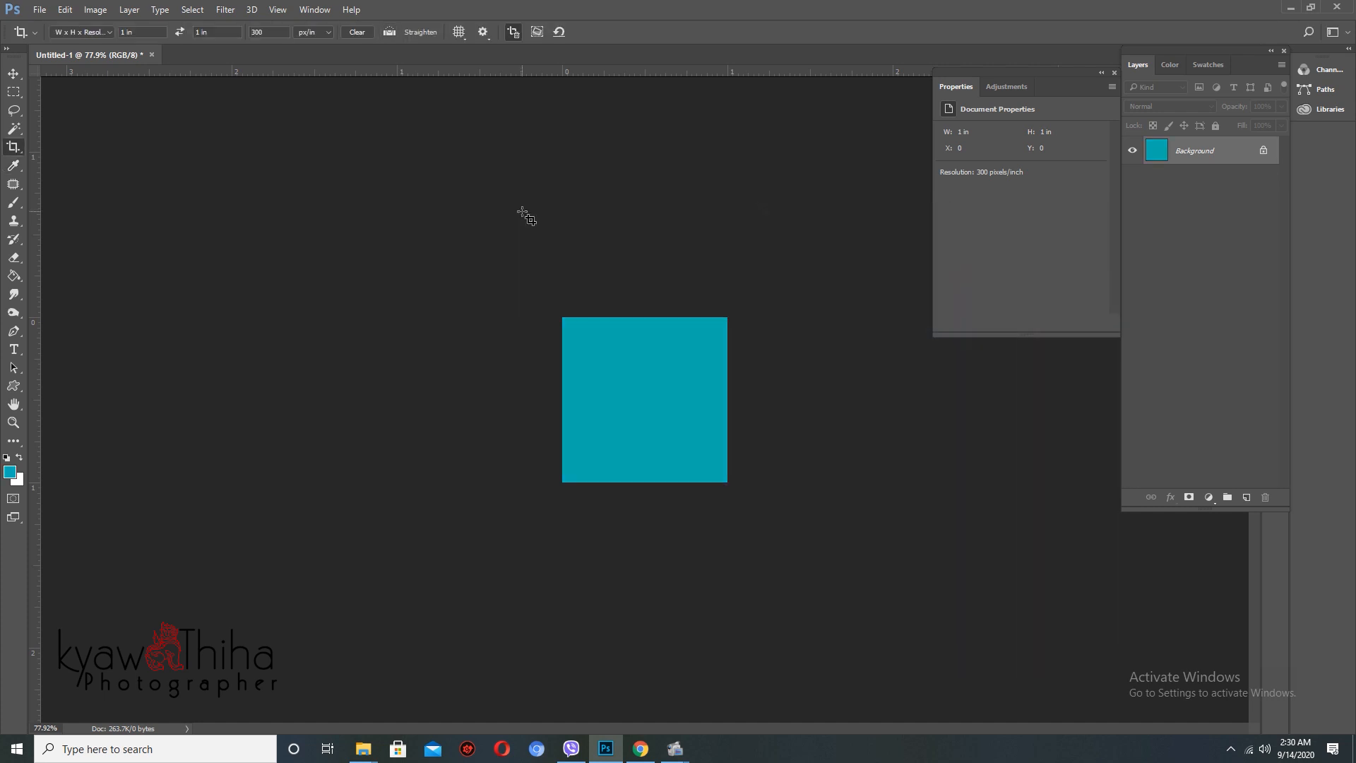
- Zoom in and drag the Color Picker to pure black
{"action": "left_click", "coordinate": [669, 376]}
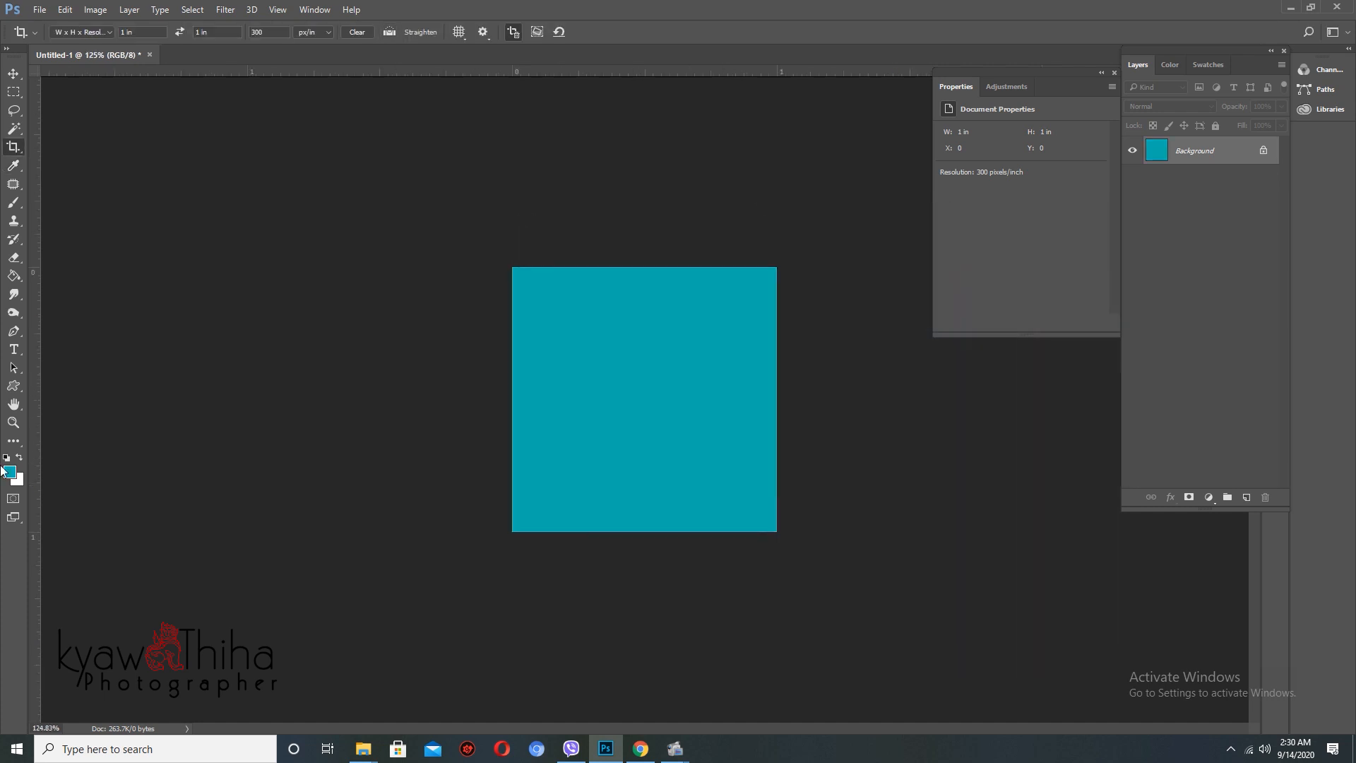
{"action": "left_click", "coordinate": [10, 472]}
{"action": "left_click_drag", "start_coordinate": [777, 417], "coordinate": [755, 450]}
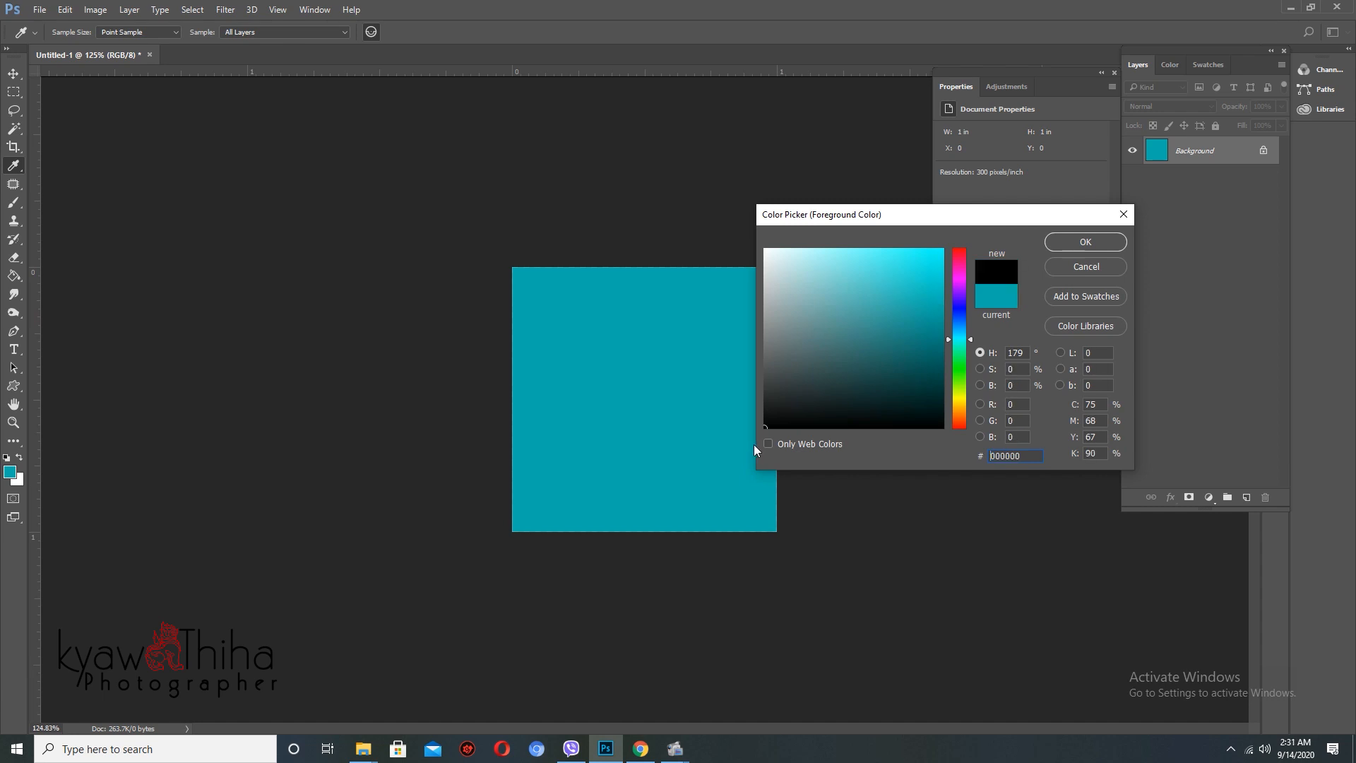
- Confirm black and set the Rectangular Marquee to a fixed 0.25 in size
{"action": "key", "text": "Return"}
{"action": "left_click", "coordinate": [14, 92]}
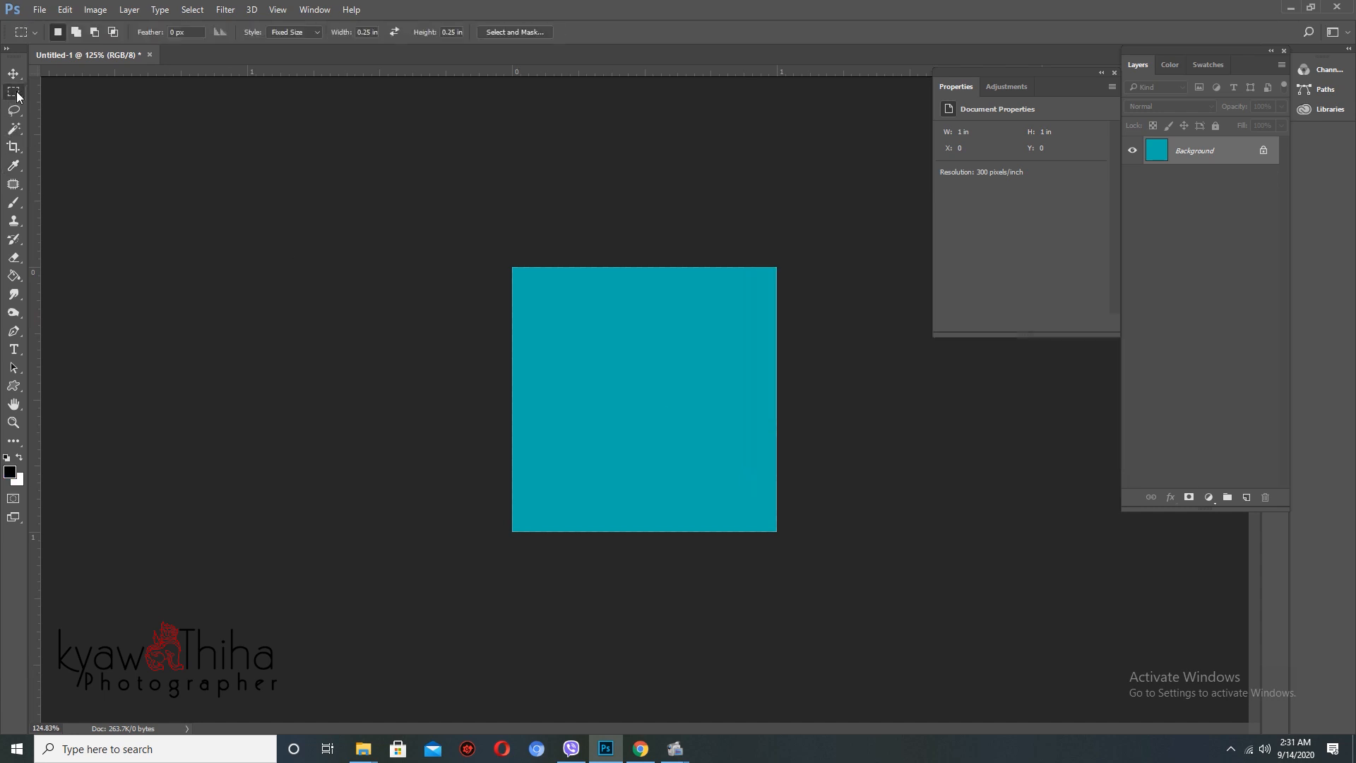
{"action": "right_click", "coordinate": [14, 93]}
{"action": "left_click", "coordinate": [92, 91]}
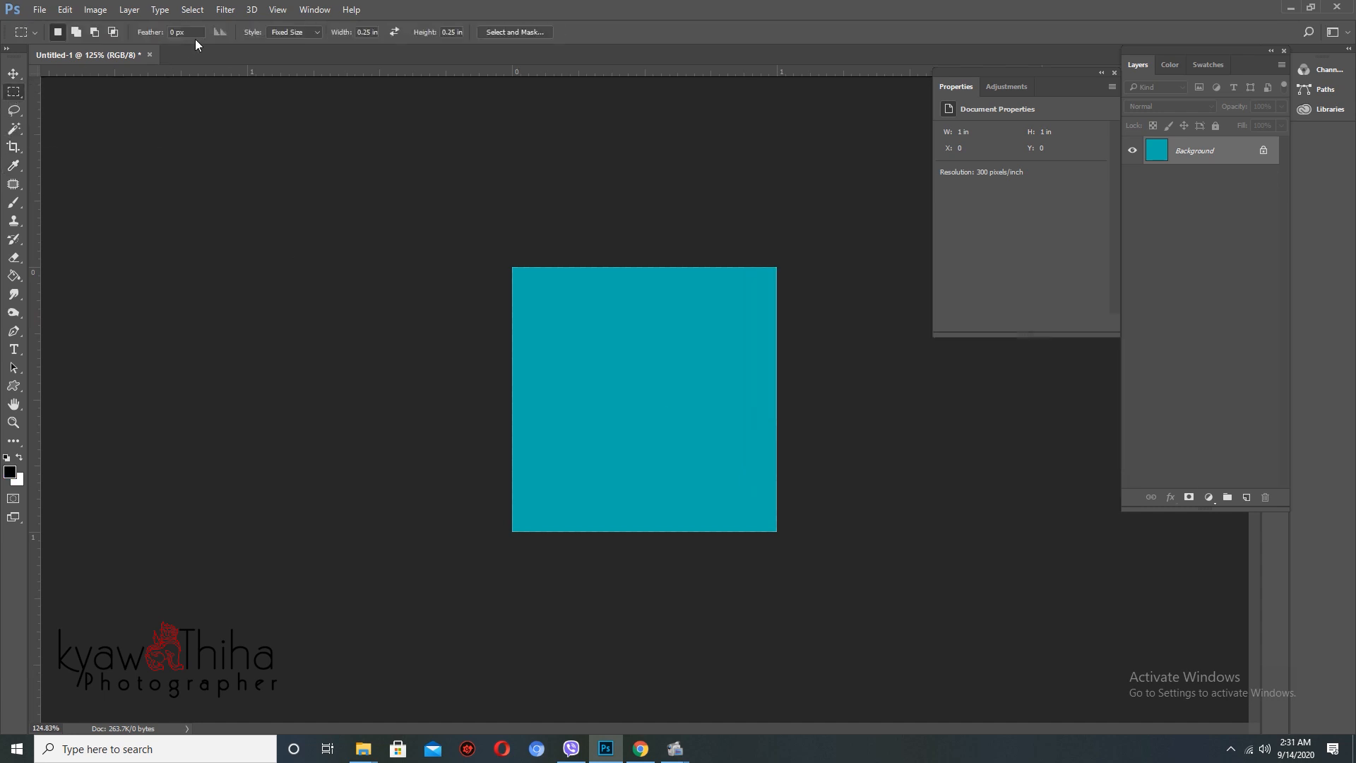
{"action": "left_click", "coordinate": [299, 37]}
{"action": "left_click", "coordinate": [286, 64]}
- Fill black quarter-inch squares at the top-left corner and diagonally below it
{"action": "left_click", "coordinate": [513, 268]}
{"action": "key", "text": "alt+BackSpace"}
{"action": "key", "text": "ctrl+d"}
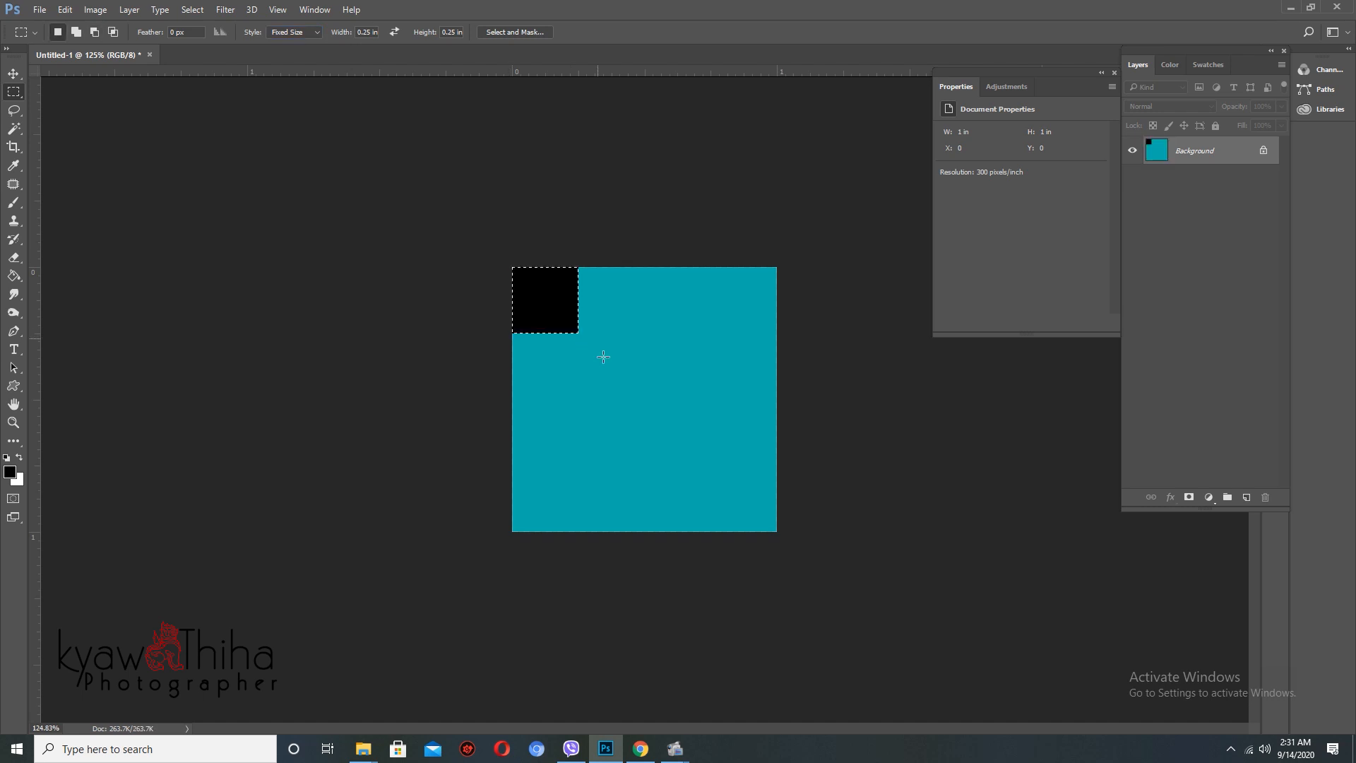
{"action": "left_click_drag", "start_coordinate": [603, 357], "coordinate": [576, 326]}
{"action": "key", "text": "ctrl+shift+d"}
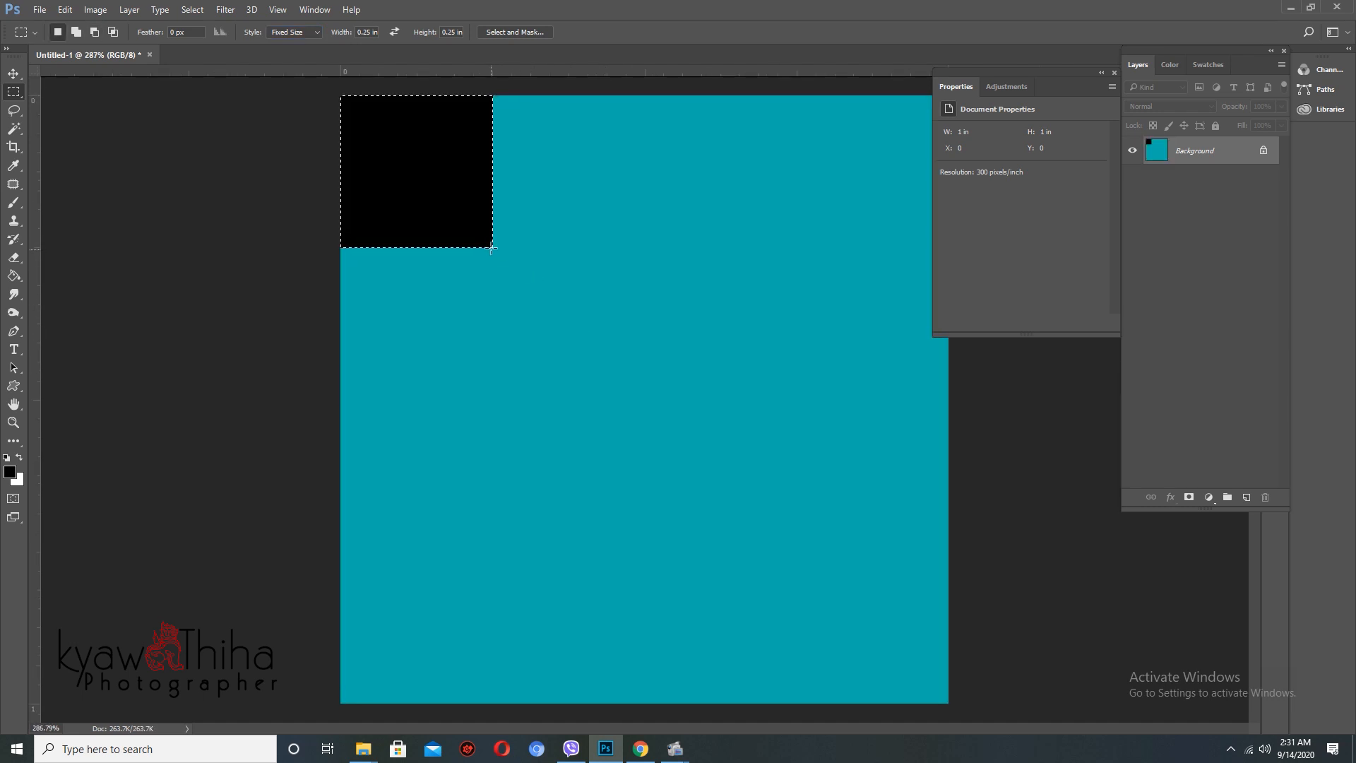
{"action": "left_click", "coordinate": [493, 248]}
{"action": "scroll", "coordinate": [536, 292], "scroll_direction": "up", "scroll_amount": 3}
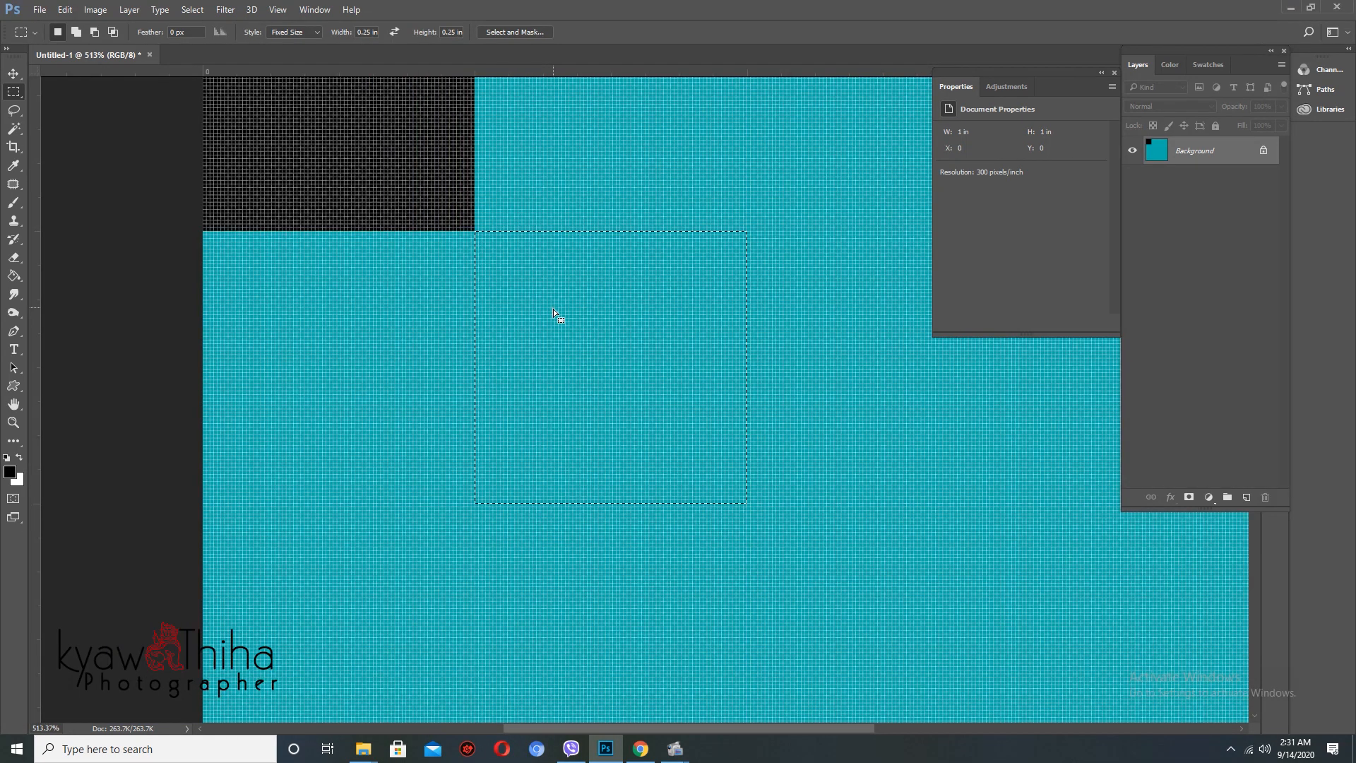
{"action": "key", "text": "f"}
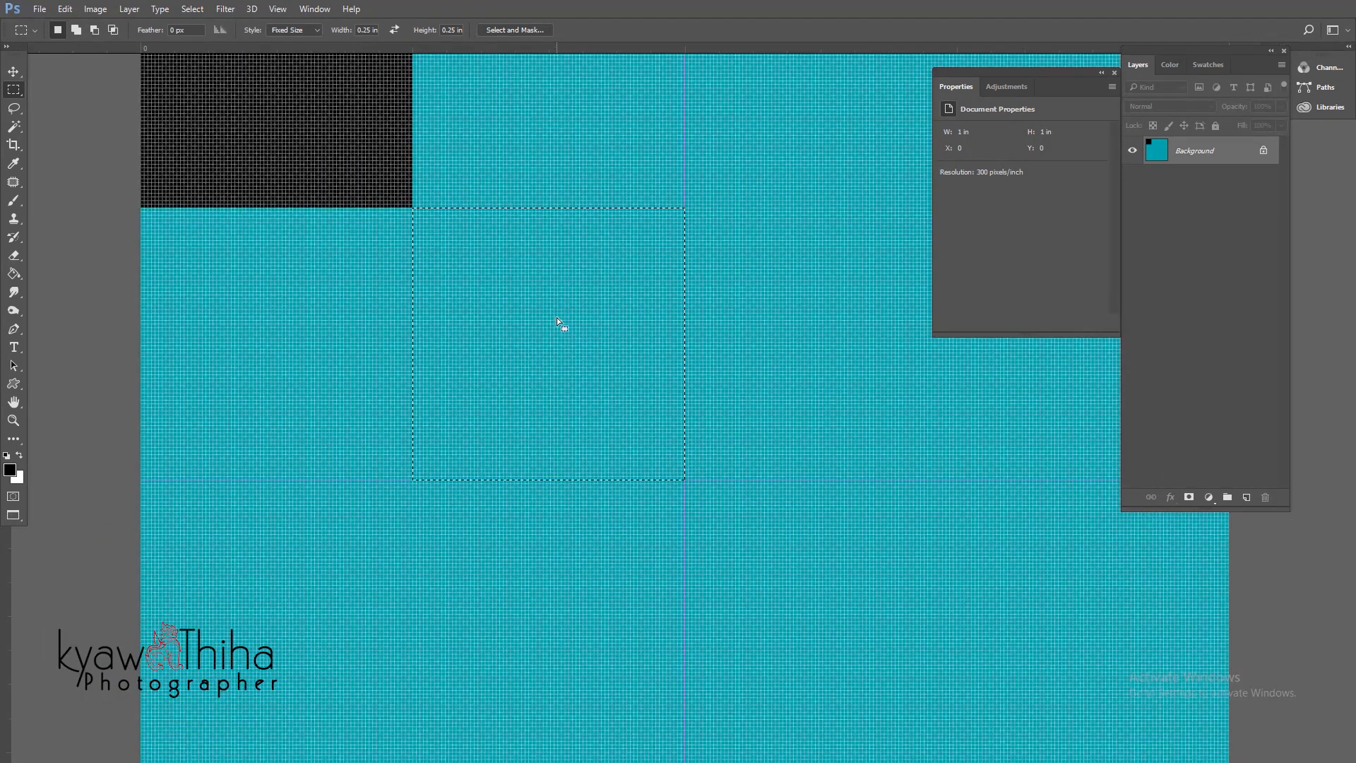
{"action": "key", "text": "alt+BackSpace"}
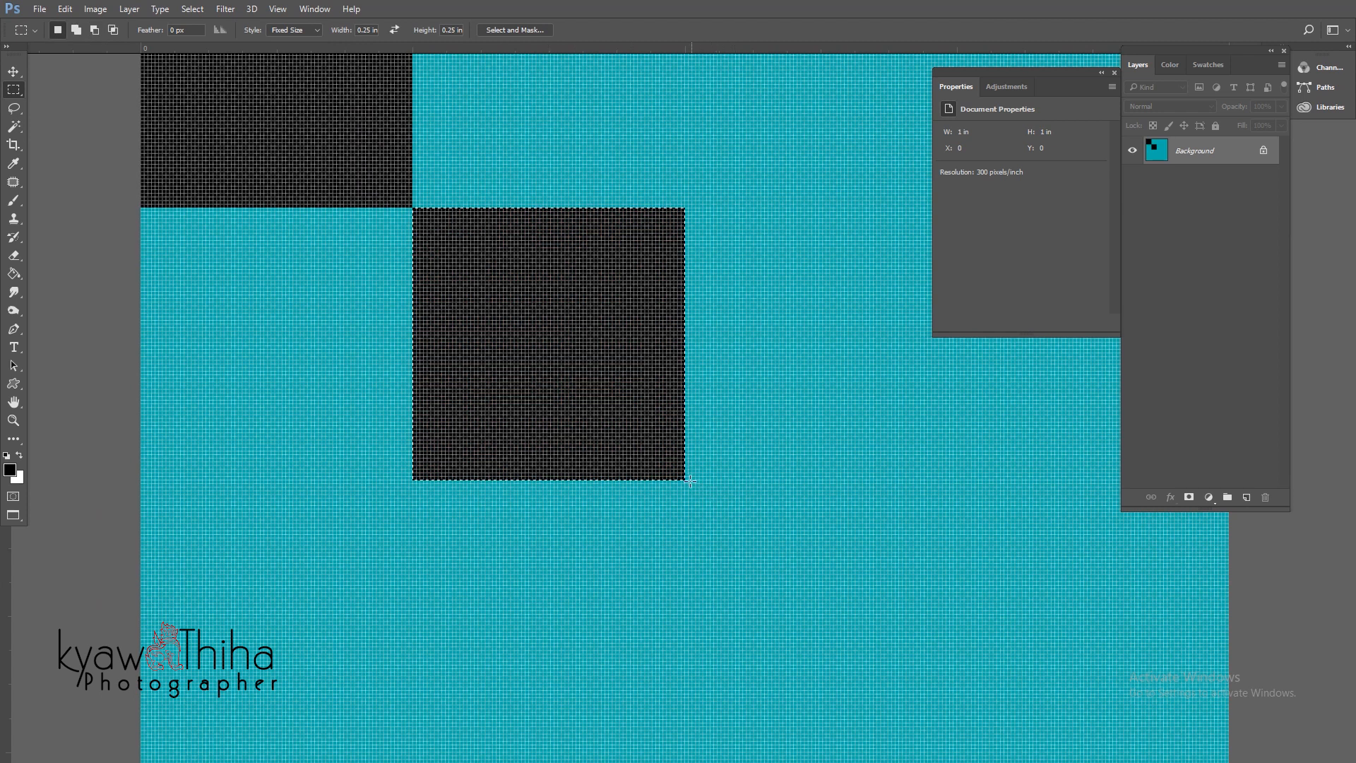
- Fill the third and fourth black squares down to the bottom-right corner
{"action": "left_click", "coordinate": [684, 480]}
{"action": "key", "text": "alt+BackSpace"}
{"action": "left_click_drag", "start_coordinate": [922, 733], "coordinate": [688, 429]}
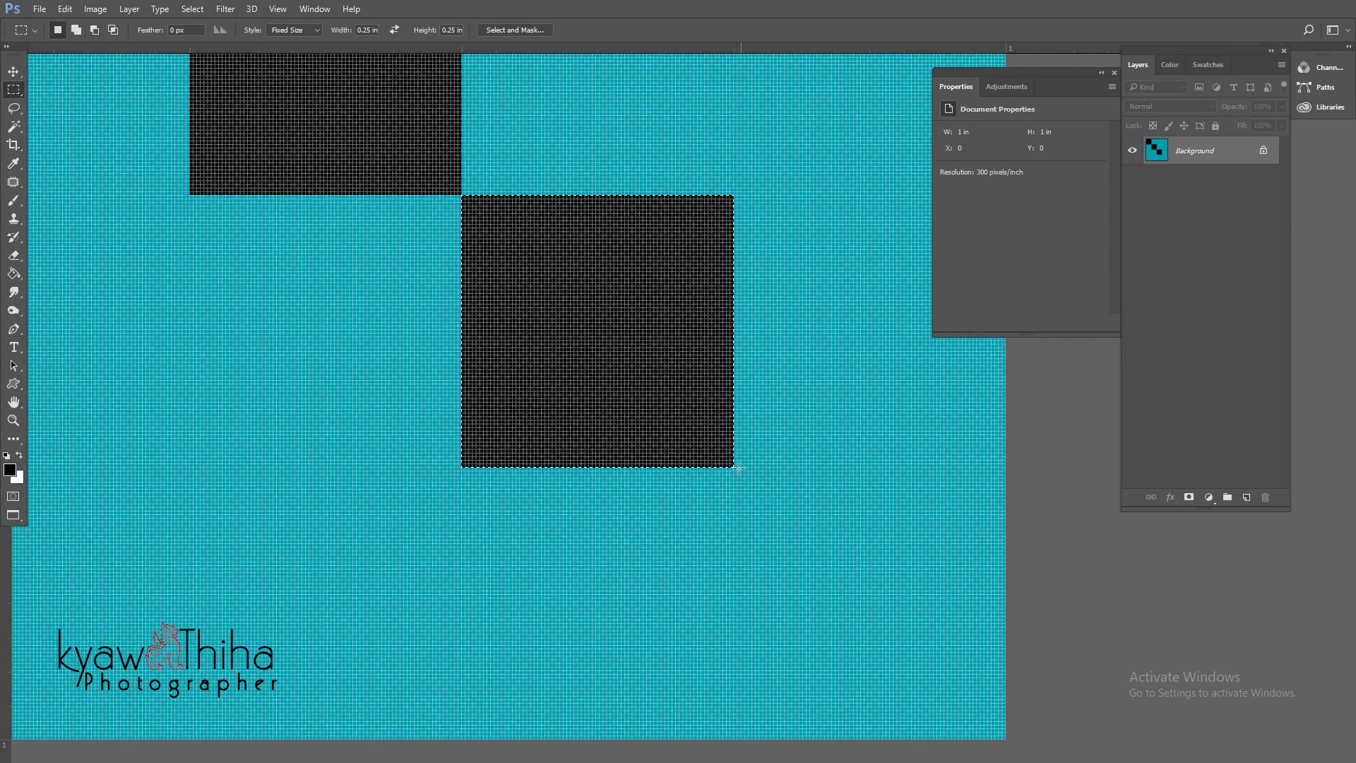
{"action": "key", "text": "ctrl+d"}
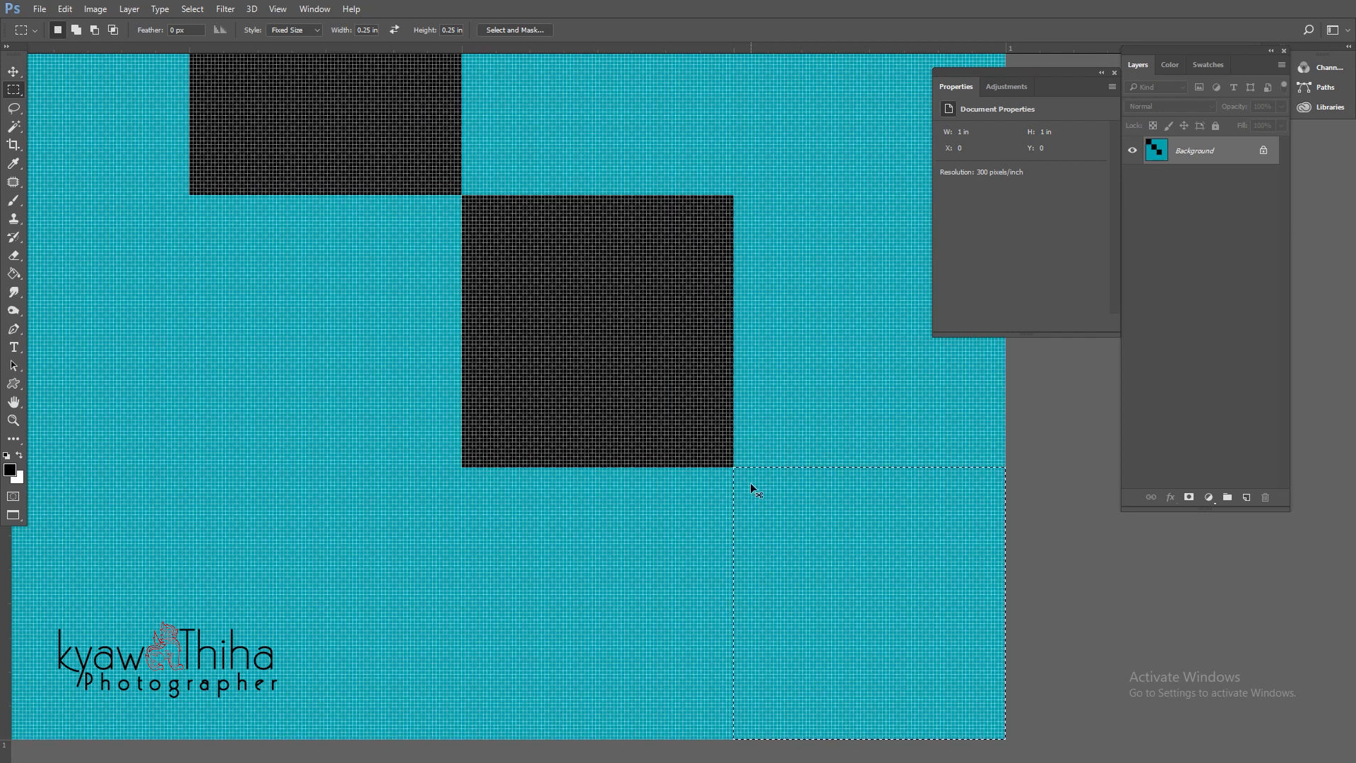
{"action": "key", "text": "alt+BackSpace"}
{"action": "key", "text": "ctrl+d"}
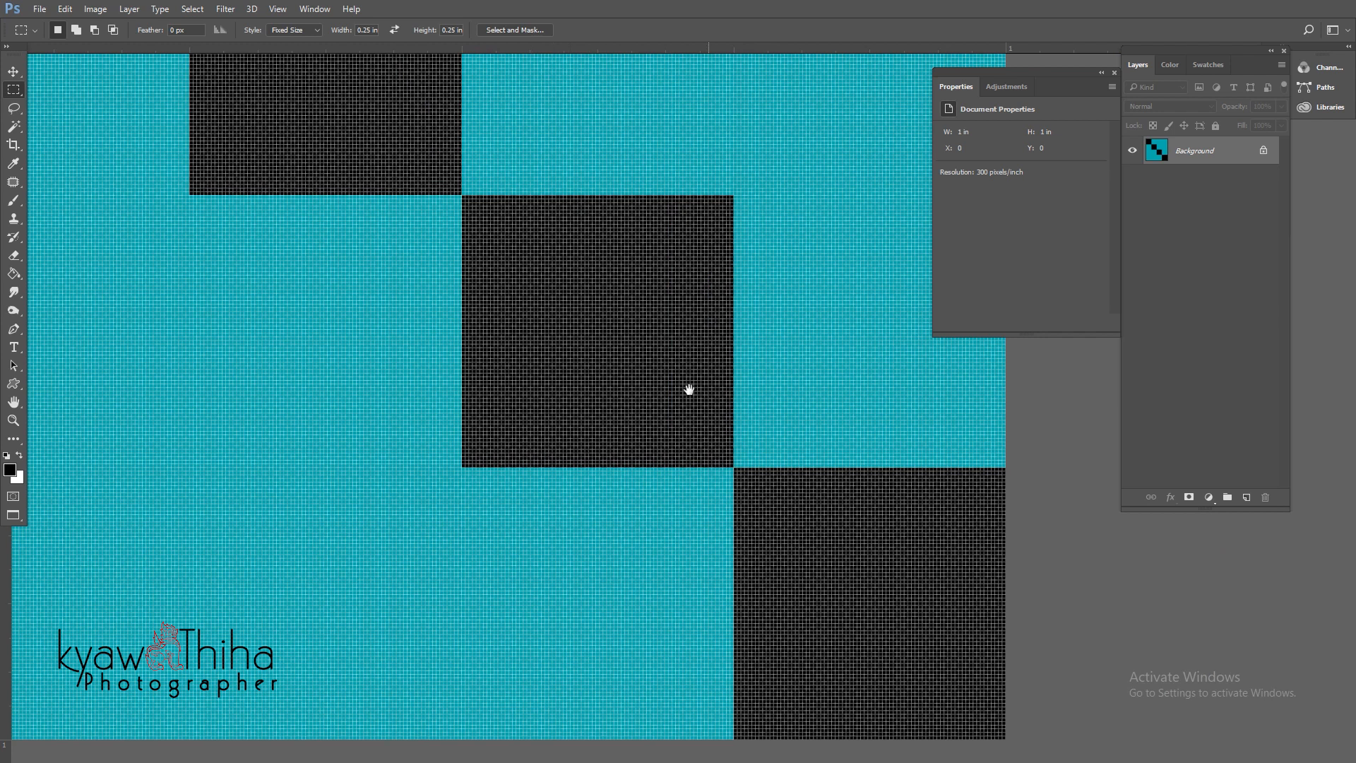
{"action": "left_click_drag", "start_coordinate": [690, 389], "coordinate": [645, 450]}
{"action": "scroll", "coordinate": [647, 373], "scroll_direction": "down", "scroll_amount": 3}
{"action": "scroll", "coordinate": [587, 394], "scroll_direction": "left", "scroll_amount": 1}
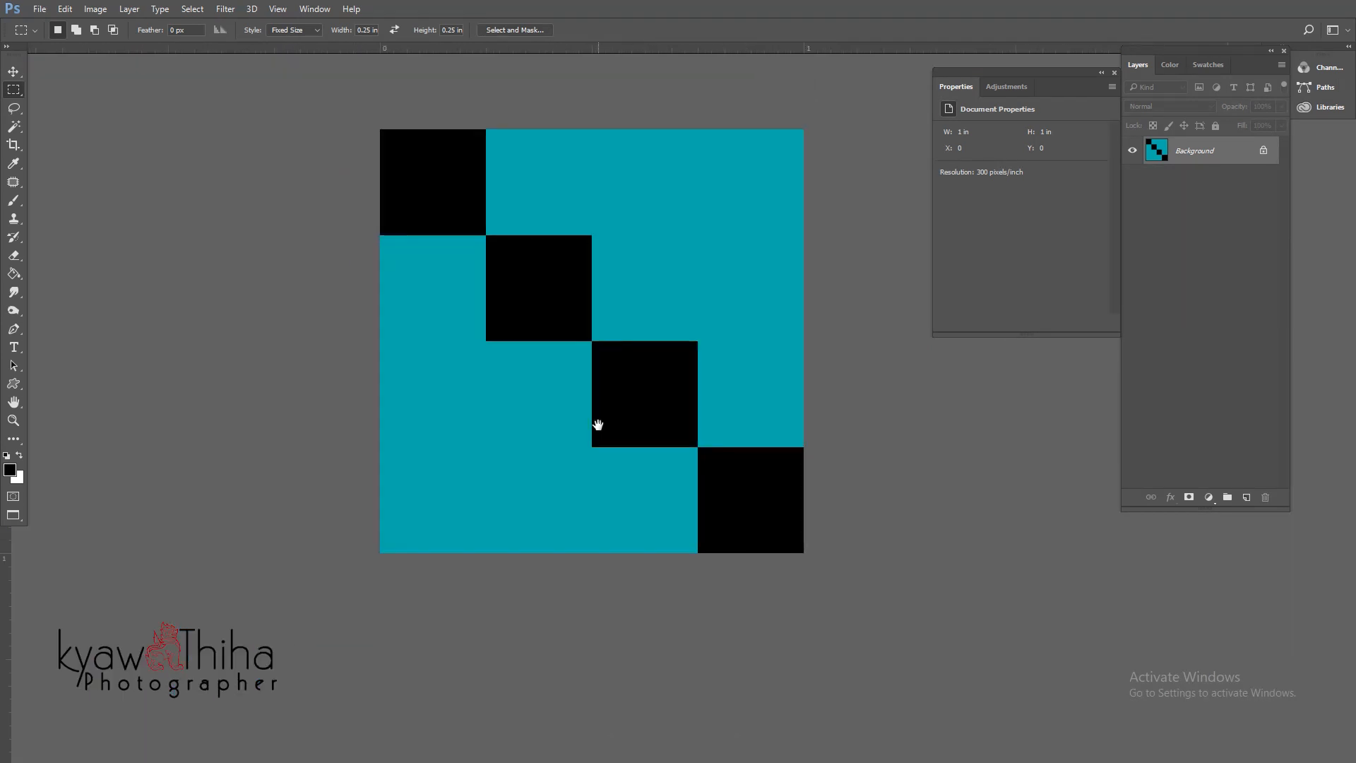
- Fill the bottom-left corner and centre quarter-inch squares with black
{"action": "scroll", "coordinate": [596, 424], "scroll_direction": "up", "scroll_amount": 2}
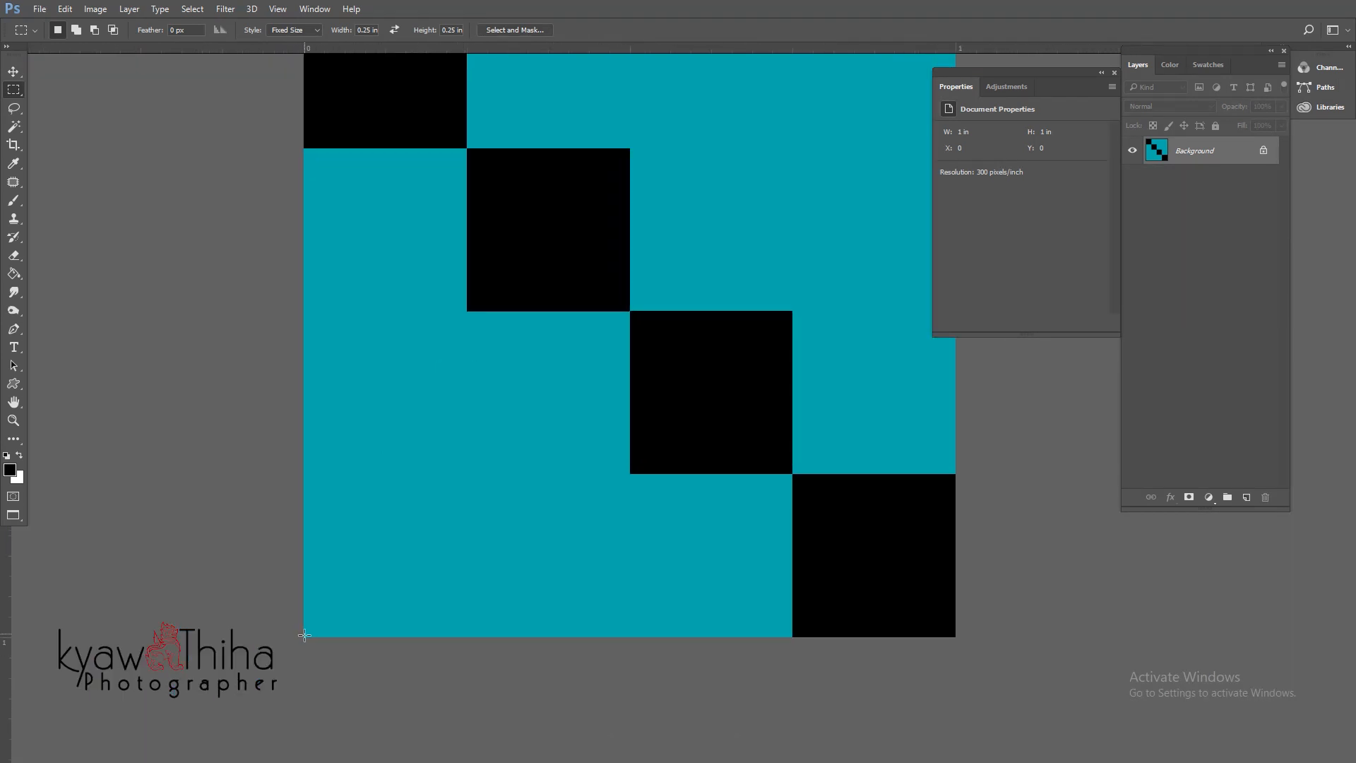
{"action": "key", "text": "alt+BackSpace"}
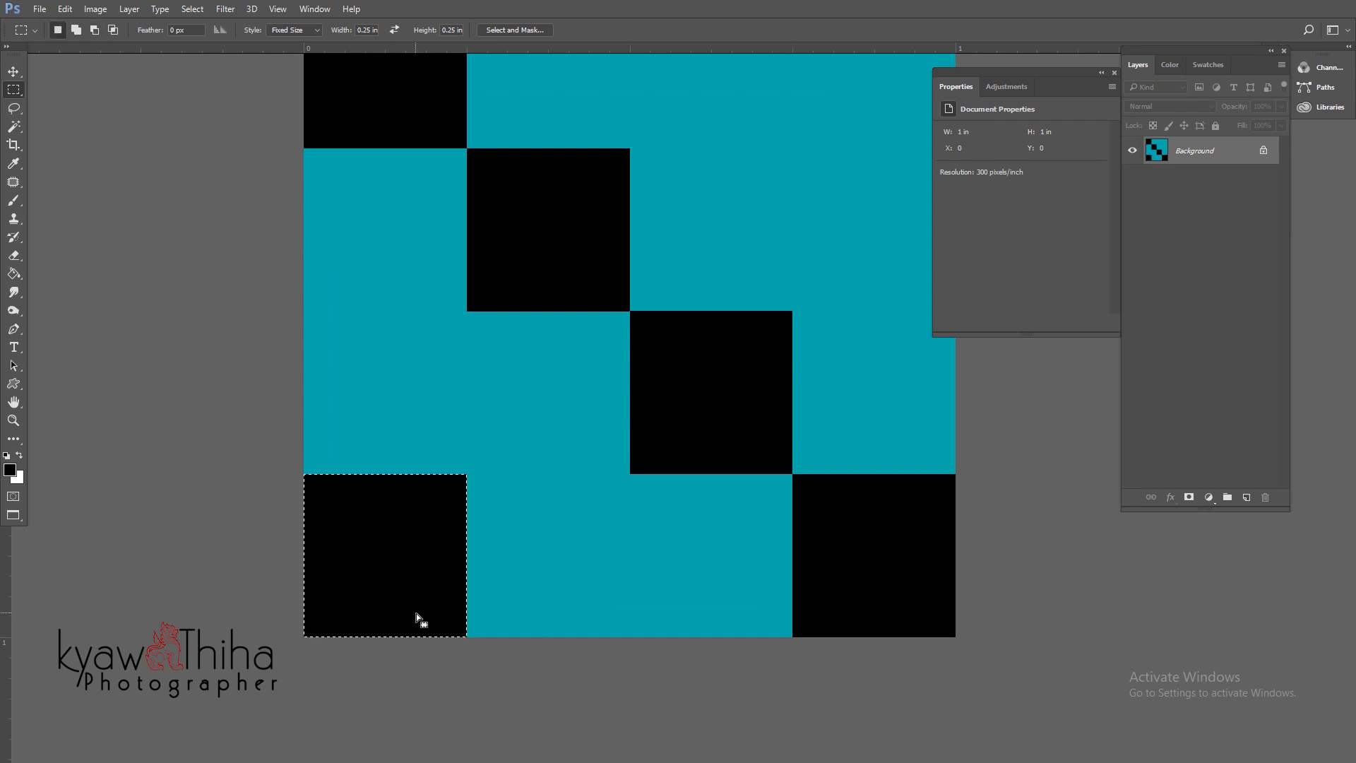
{"action": "left_click", "coordinate": [466, 310]}
{"action": "key", "text": "alt+BackSpace"}
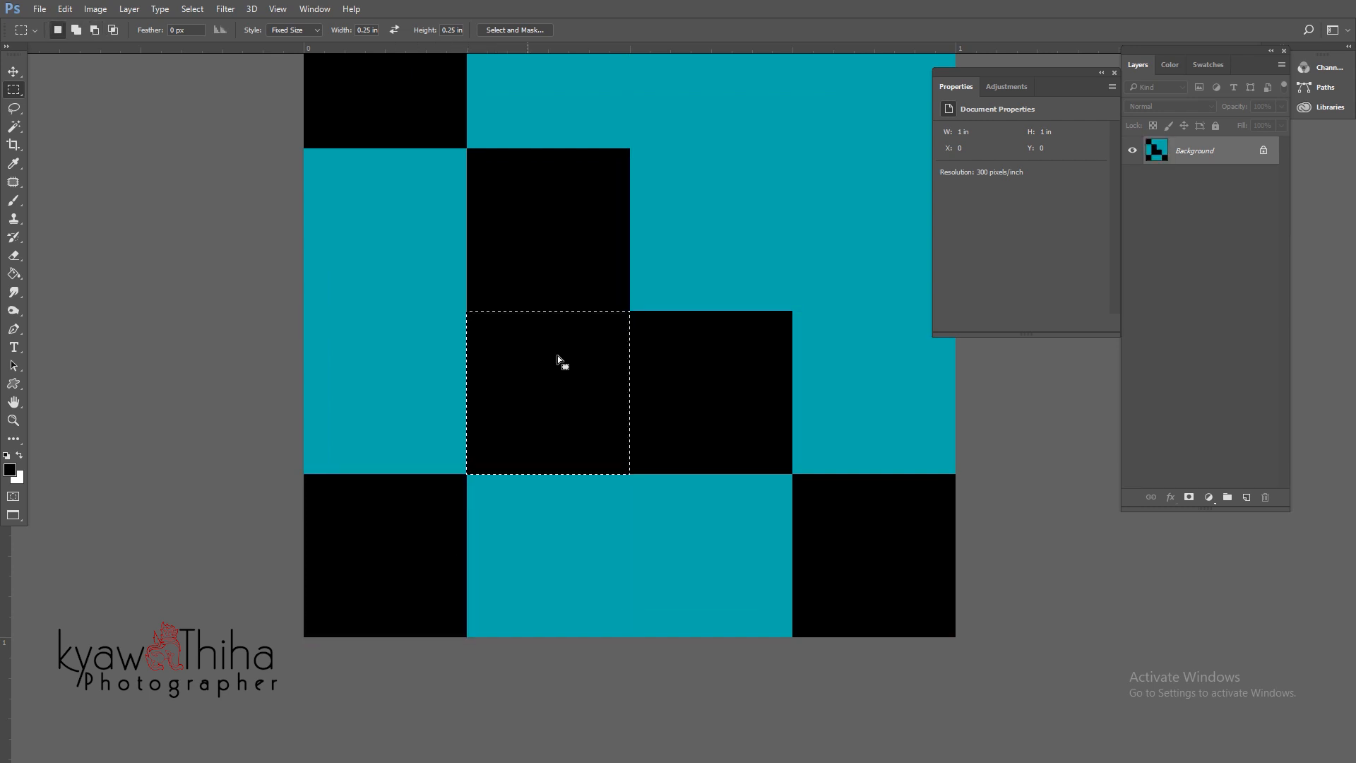
- Fill the squares above-right of the centre and at the top-right with black
{"action": "left_click", "coordinate": [630, 149]}
{"action": "key", "text": "Up"}
{"action": "key", "text": "alt+BackSpace"}
{"action": "left_click_drag", "start_coordinate": [695, 269], "coordinate": [595, 341]}
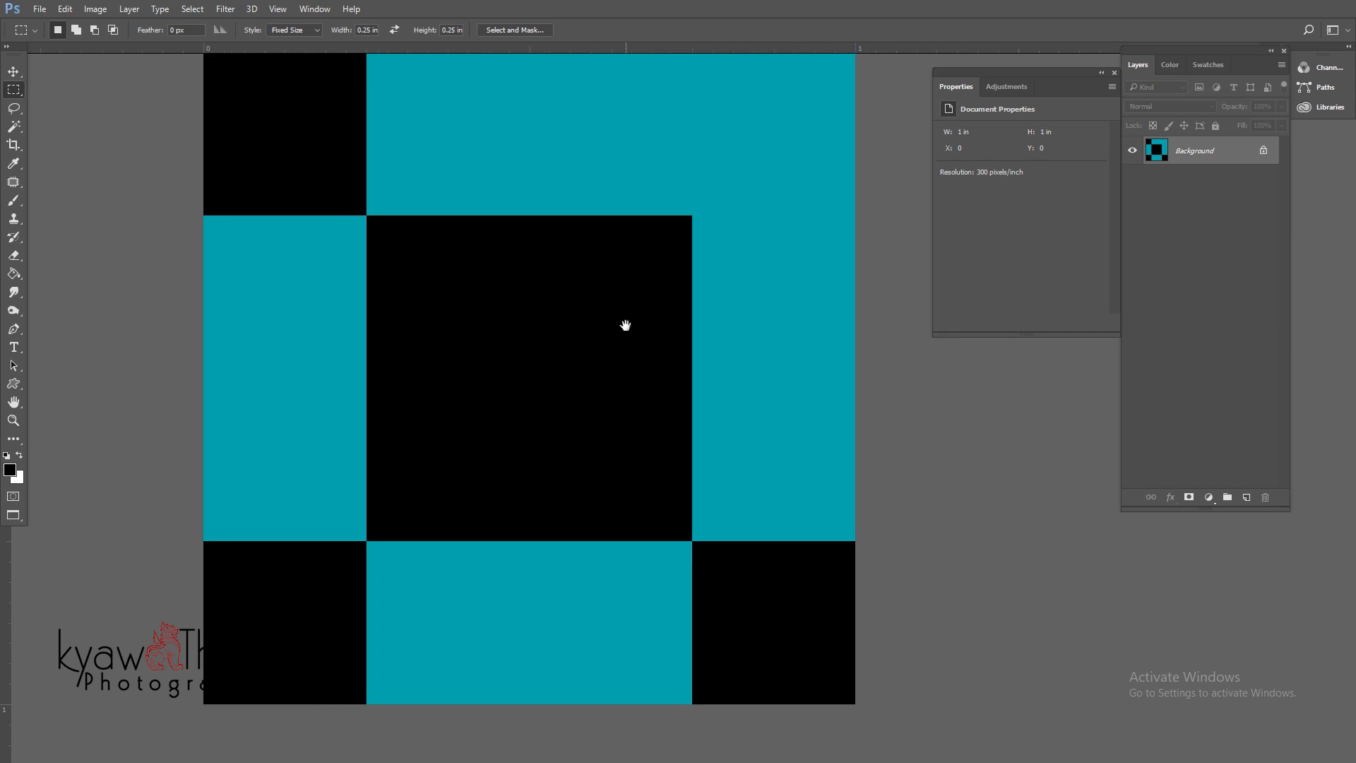
{"action": "left_click", "coordinate": [713, 176]}
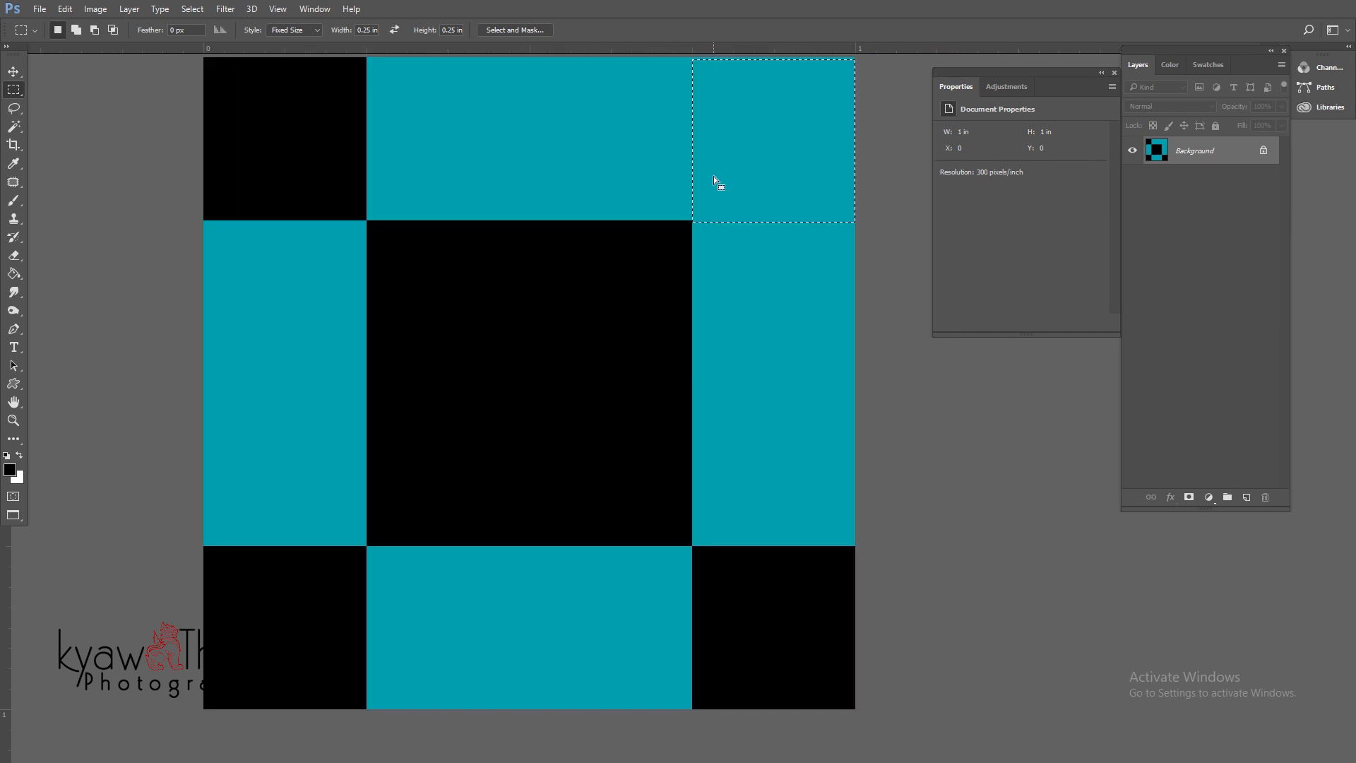
{"action": "key", "text": "alt+BackSpace"}
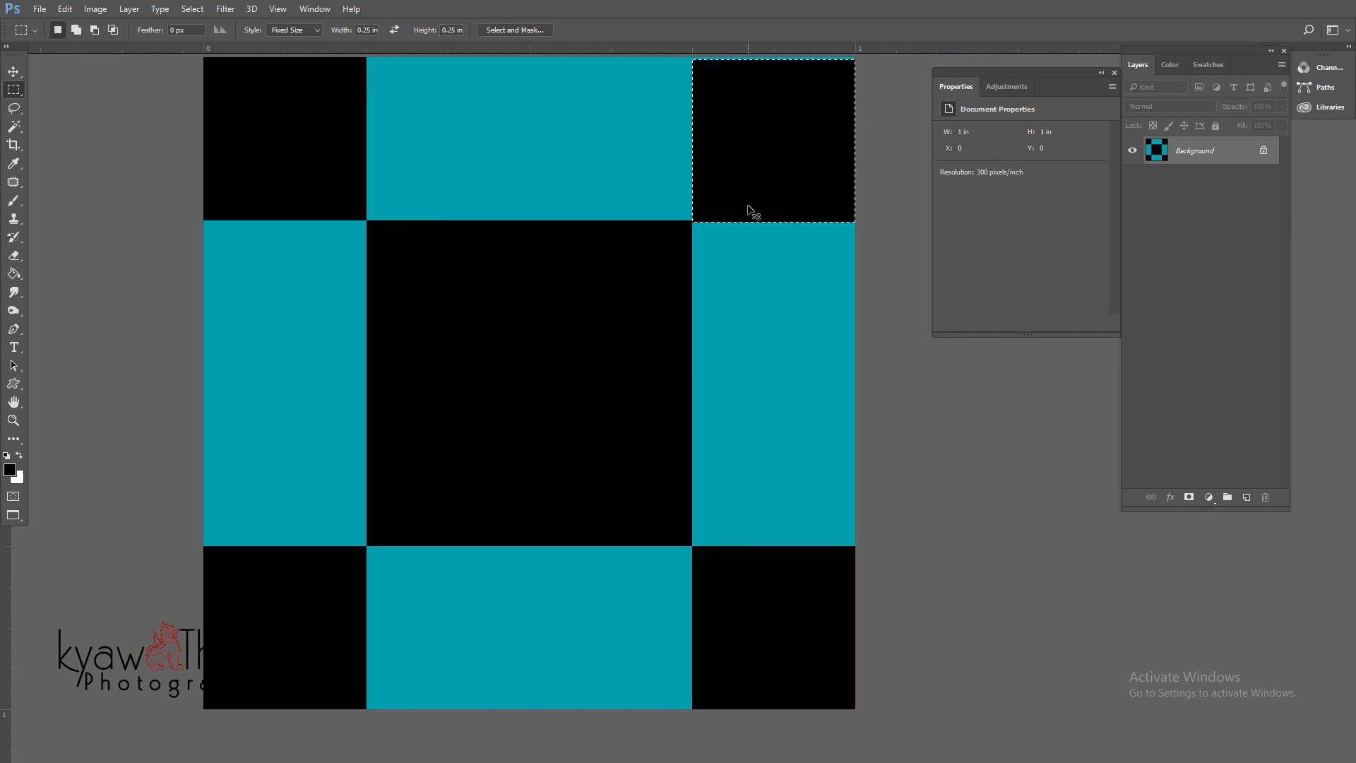
- Redo the top-right corner's black fill and zoom out to view the whole tile
{"action": "left_click", "coordinate": [739, 210], "text": "alt"}
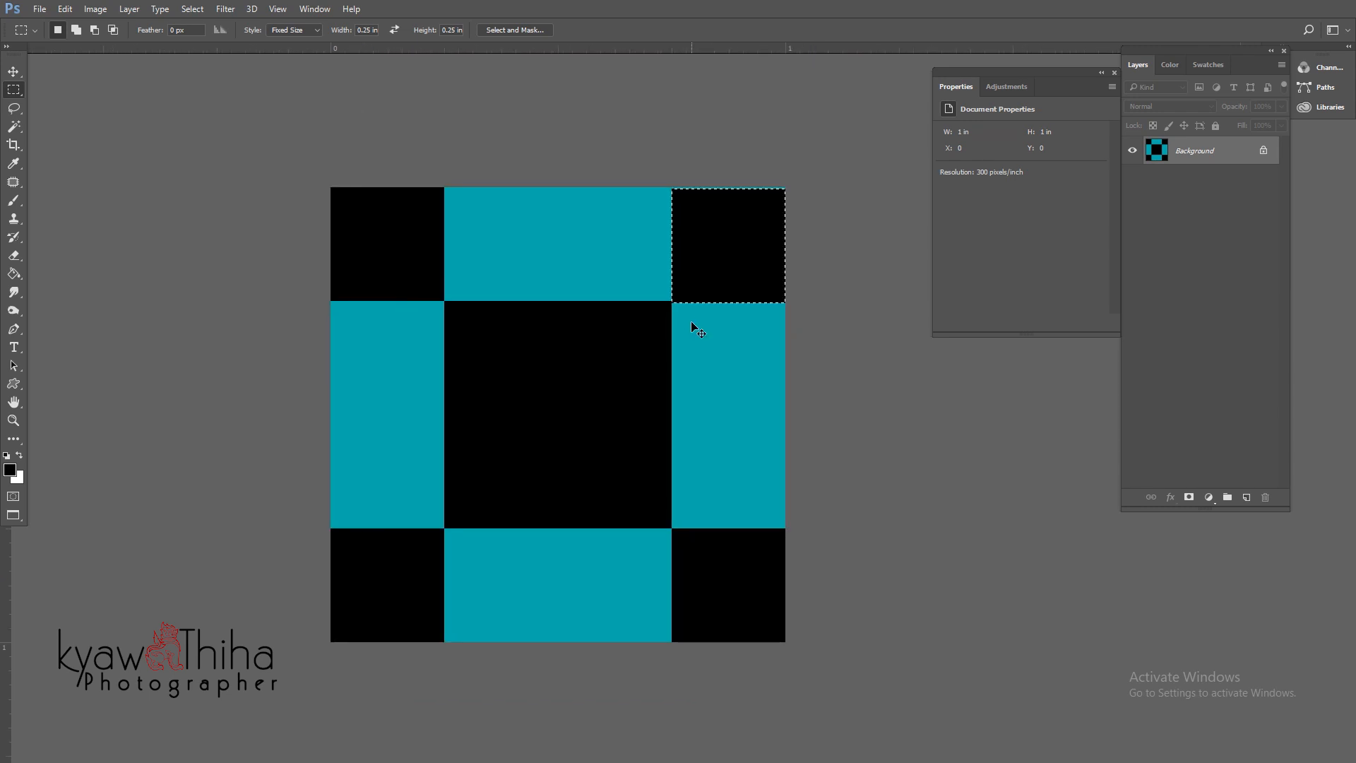
{"action": "key", "text": "ctrl+z"}
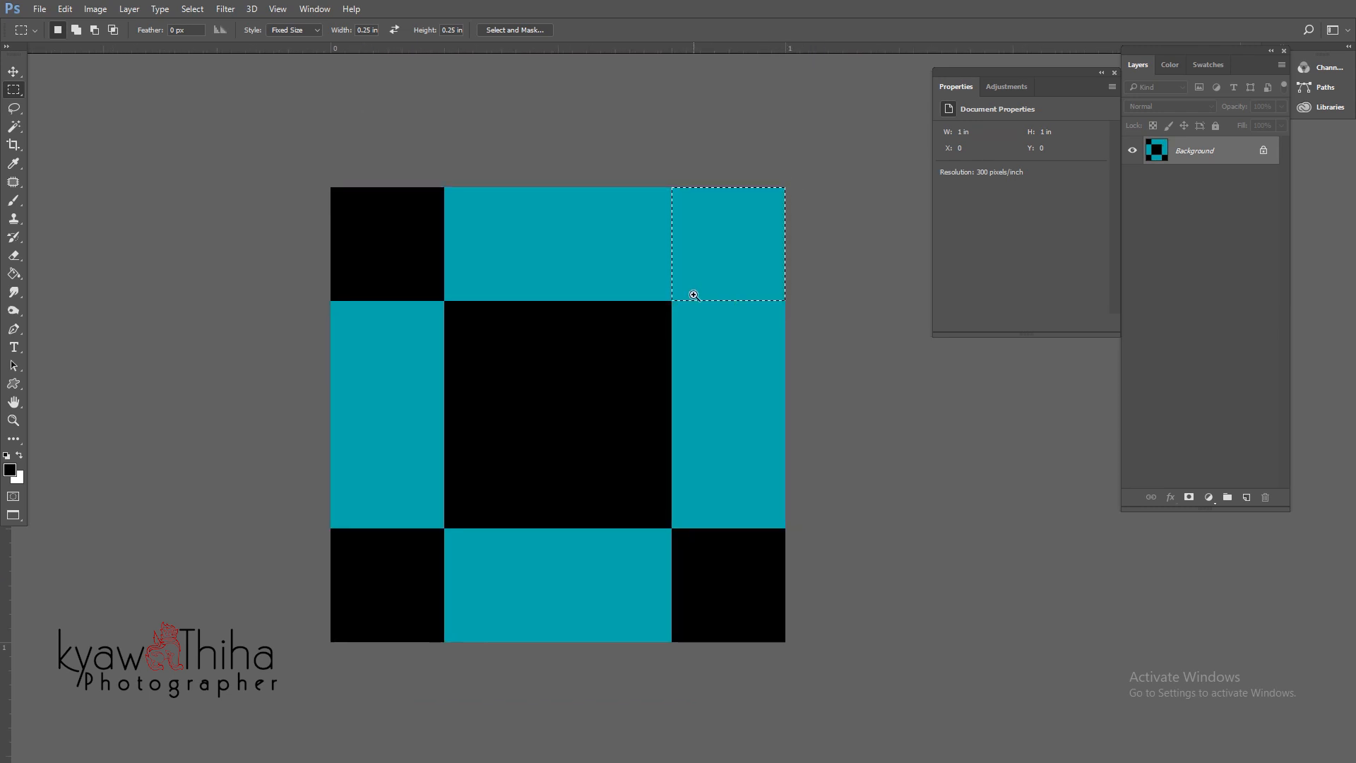
{"action": "left_click", "coordinate": [713, 312], "text": "ctrl"}
{"action": "key", "text": "alt+BackSpace"}
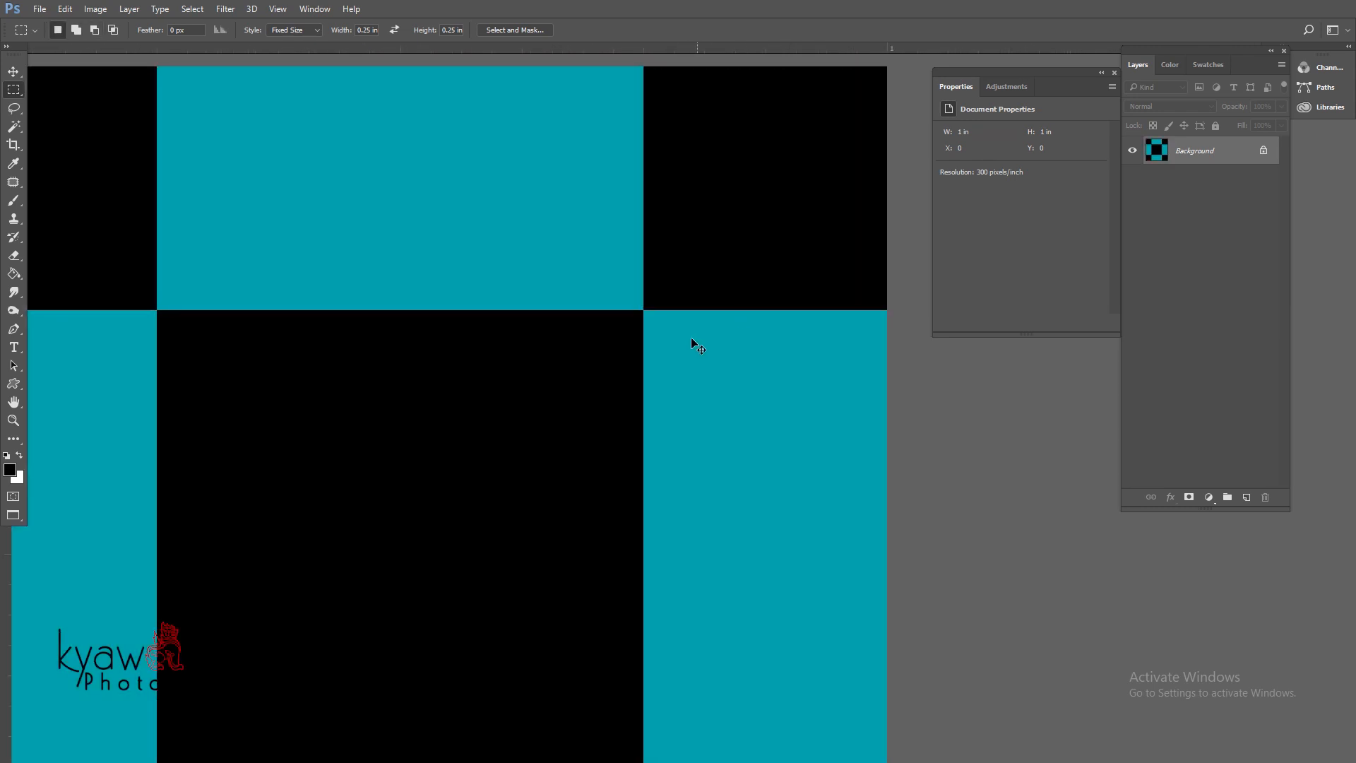
{"action": "left_click", "coordinate": [591, 351], "text": "alt"}
{"action": "left_click", "coordinate": [592, 350], "text": "alt"}
{"action": "key", "text": "c"}
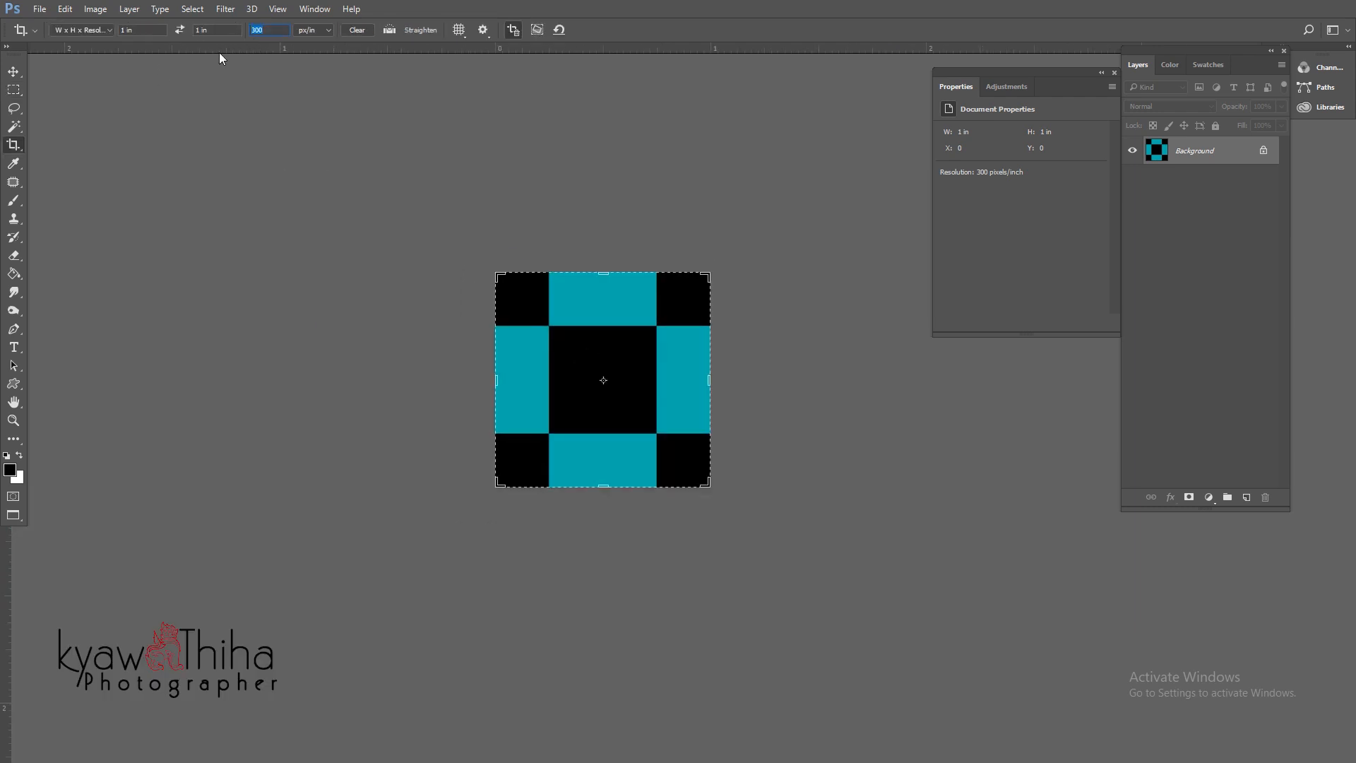
- Apply the crop at 100 pixels per inch
{"action": "type", "text": "10"}
{"action": "key", "text": "Return"}
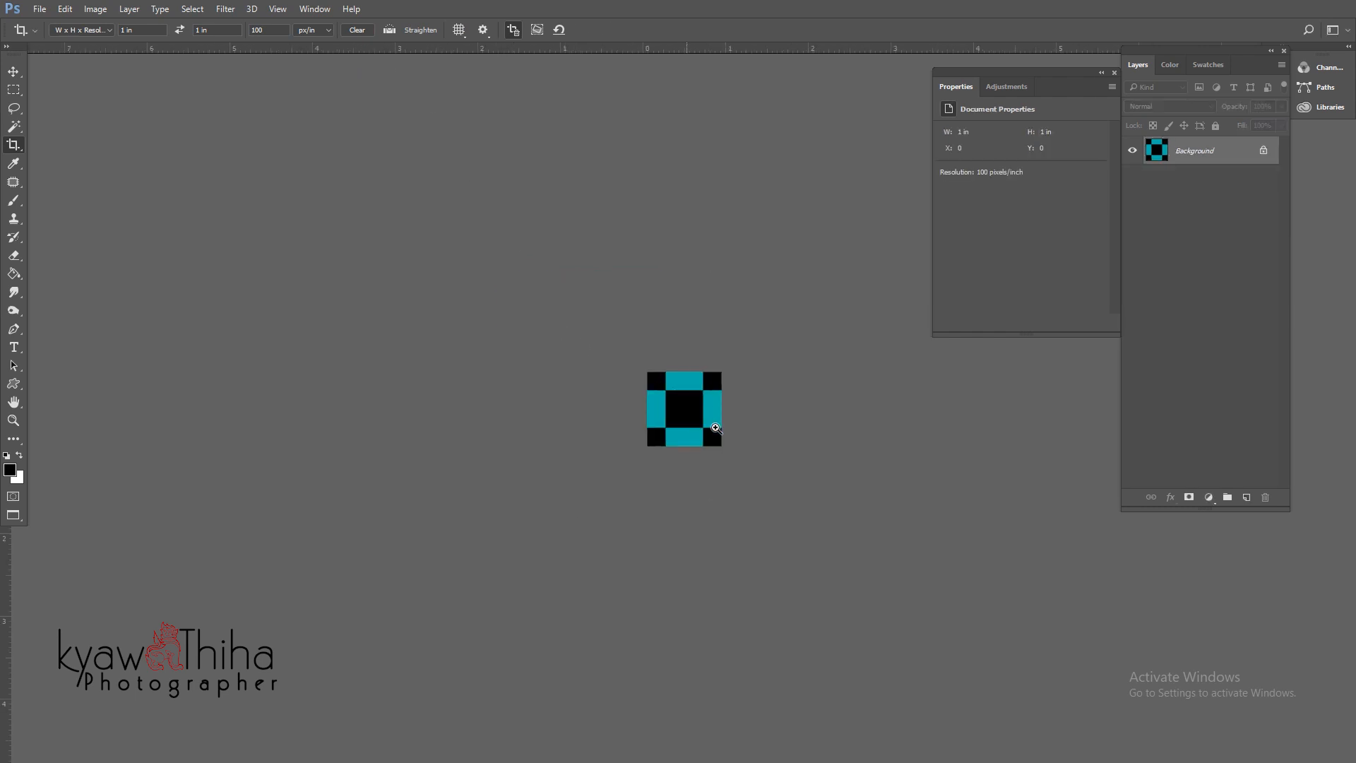
{"action": "scroll", "coordinate": [685, 414], "scroll_direction": "up", "scroll_amount": 1}
- Define the tile as a new pattern with the default name 'Pattern 4'
{"action": "left_click", "coordinate": [65, 9]}
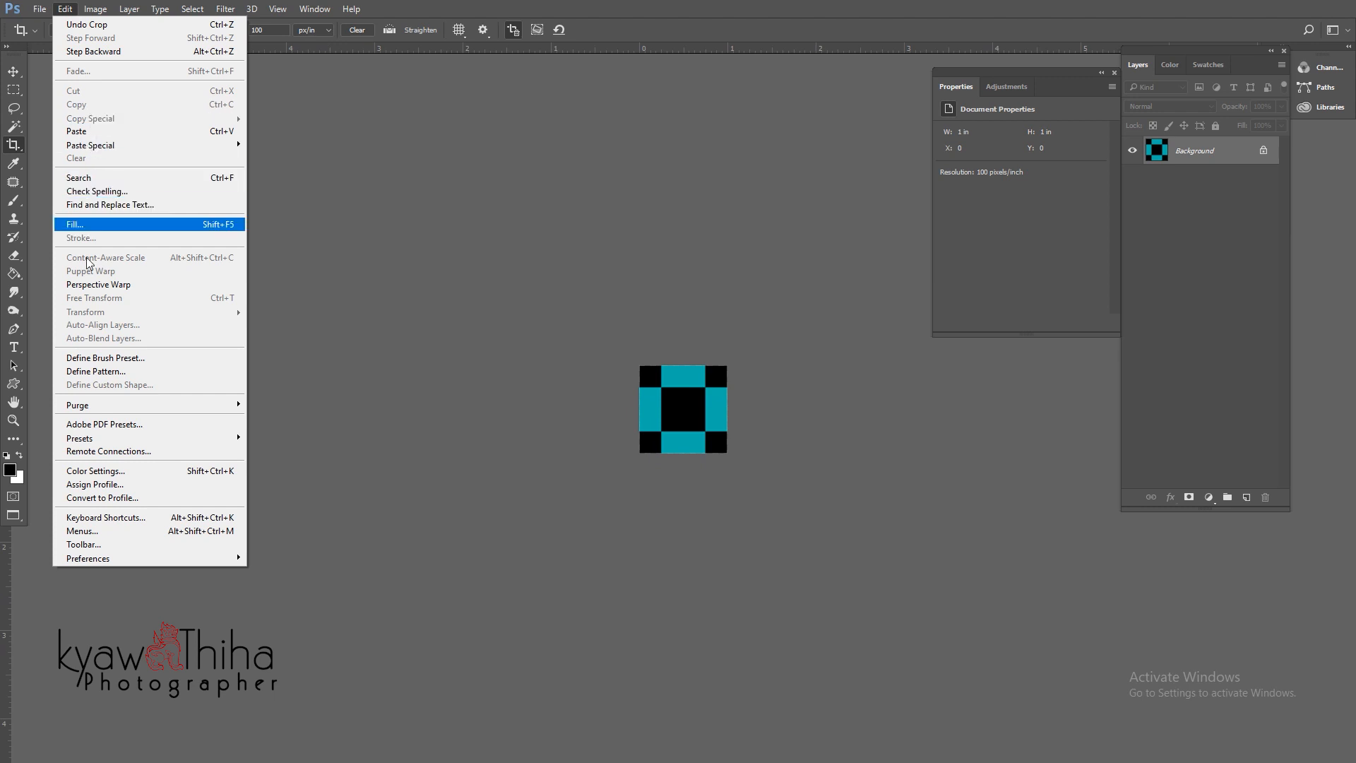
{"action": "left_click", "coordinate": [97, 372]}
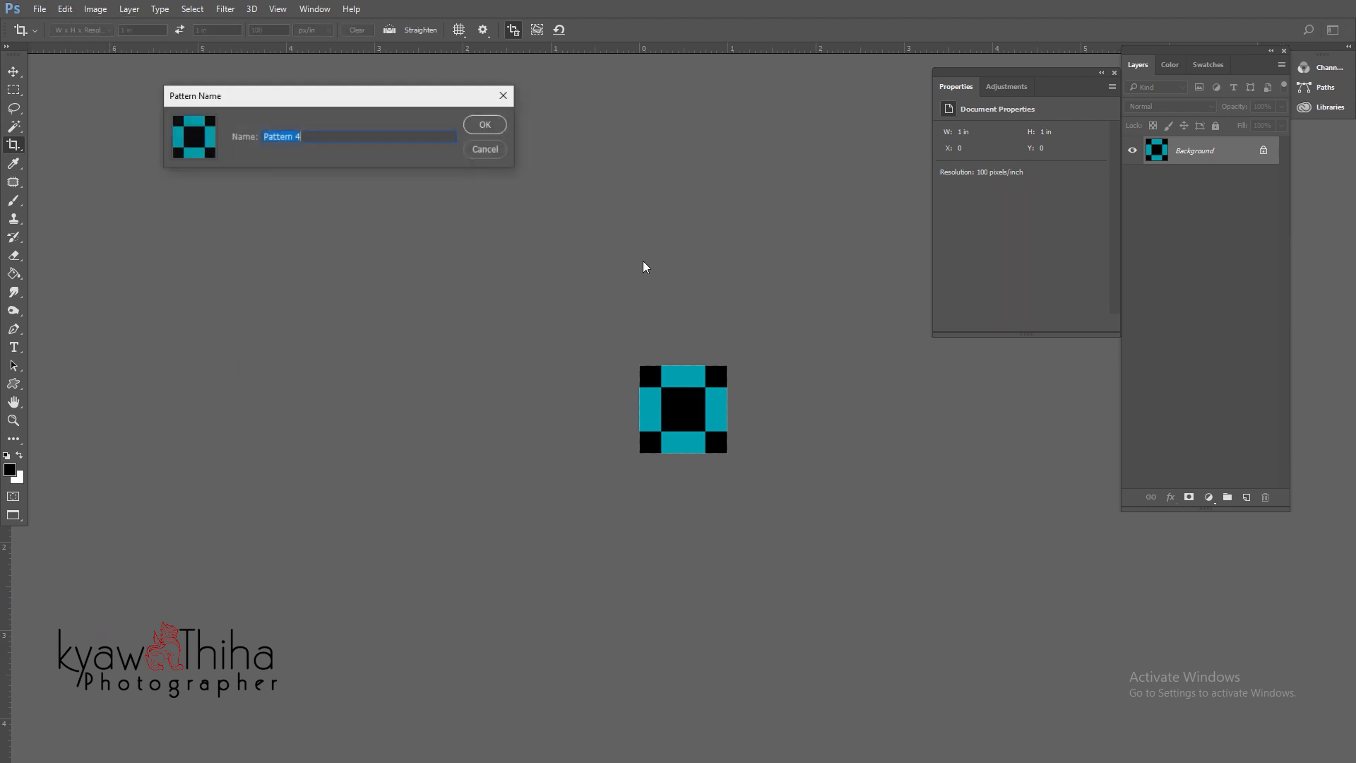
{"action": "key", "text": "Return"}
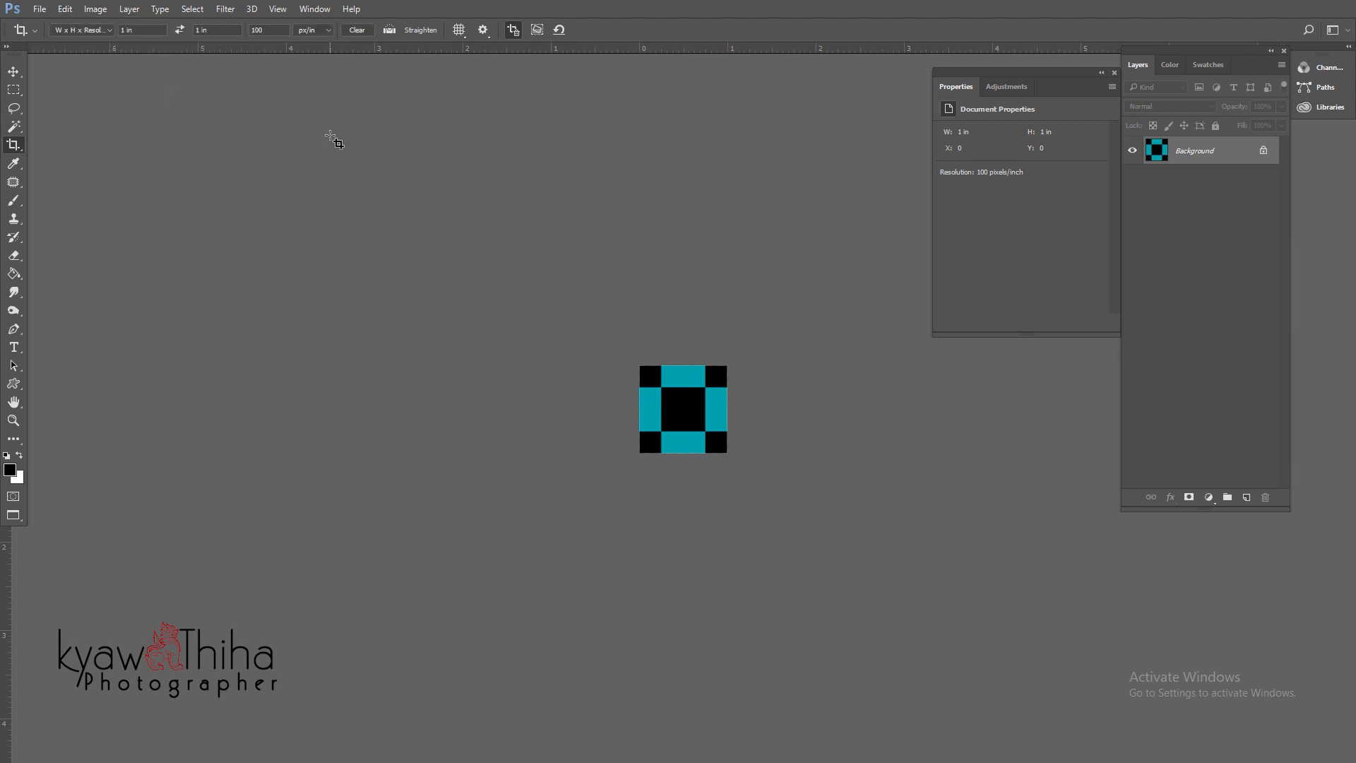
{"action": "key", "text": "f"}
{"action": "key", "text": "f"}
{"action": "key", "text": "f"}
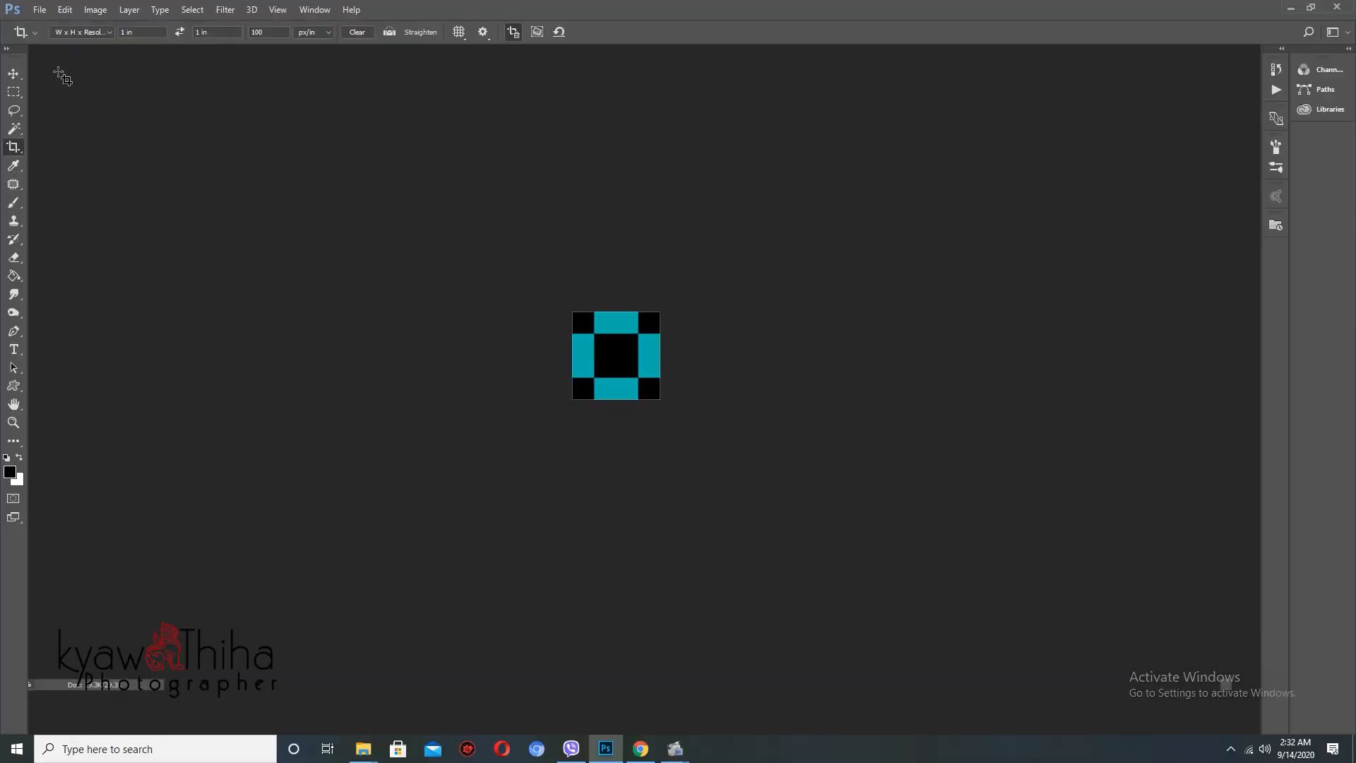
{"action": "left_click", "coordinate": [39, 10]}
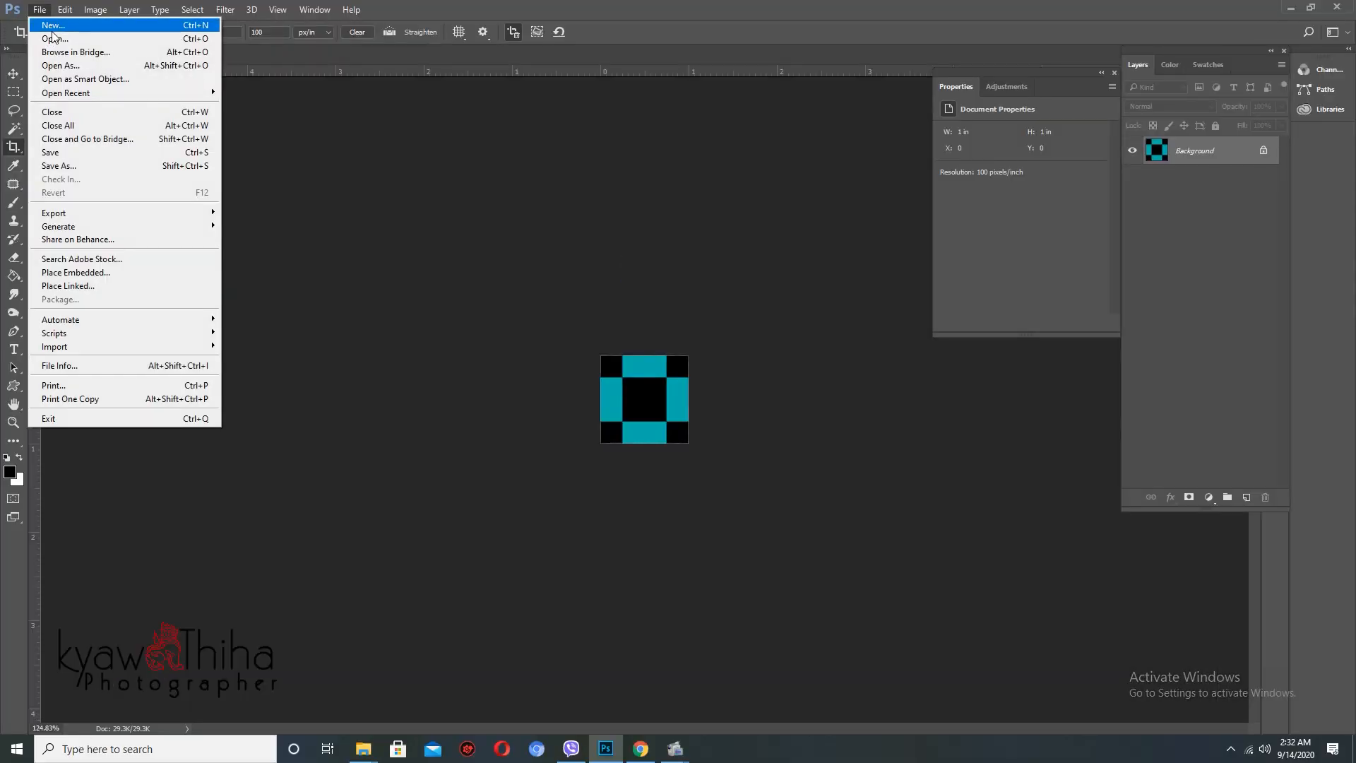
- Create a new A4 document and crop it to 3.8 × 2.3 in landscape
{"action": "left_click", "coordinate": [53, 25]}
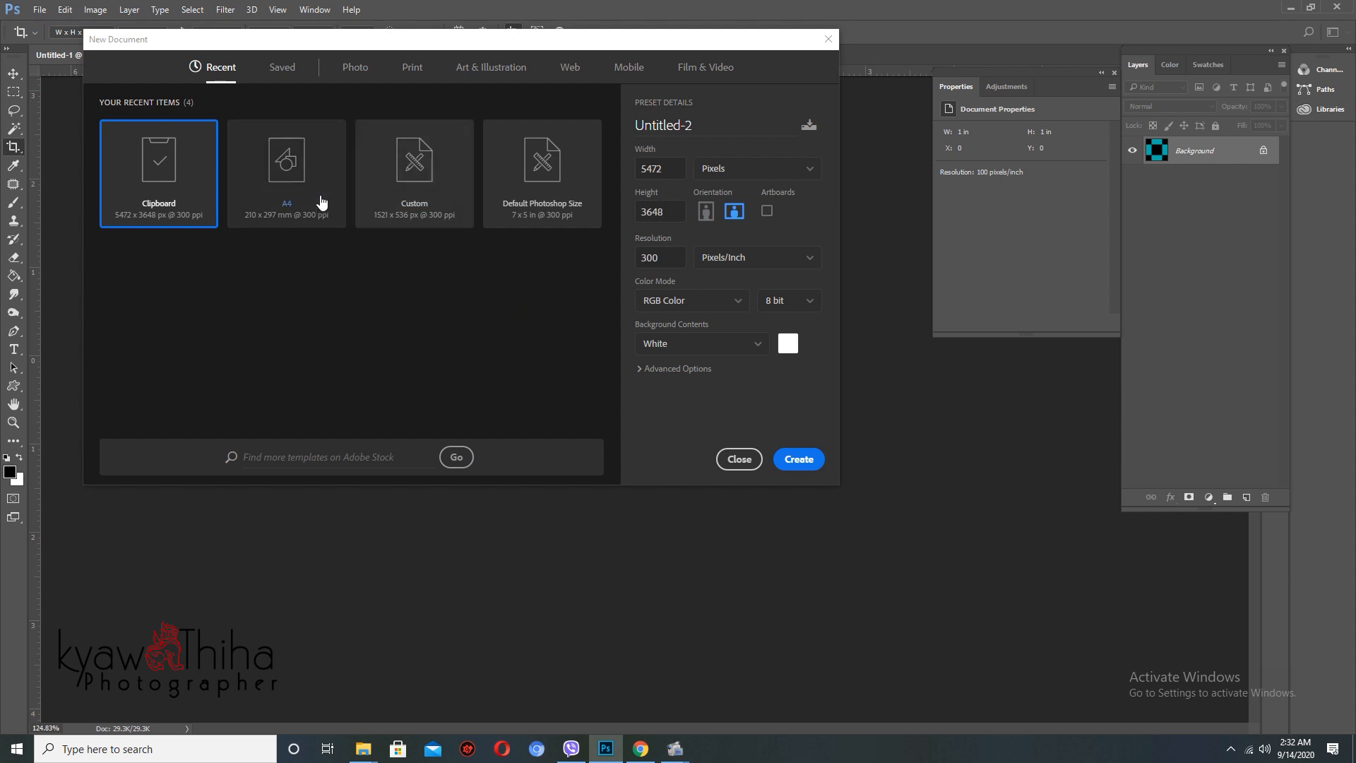
{"action": "double_click", "coordinate": [318, 199]}
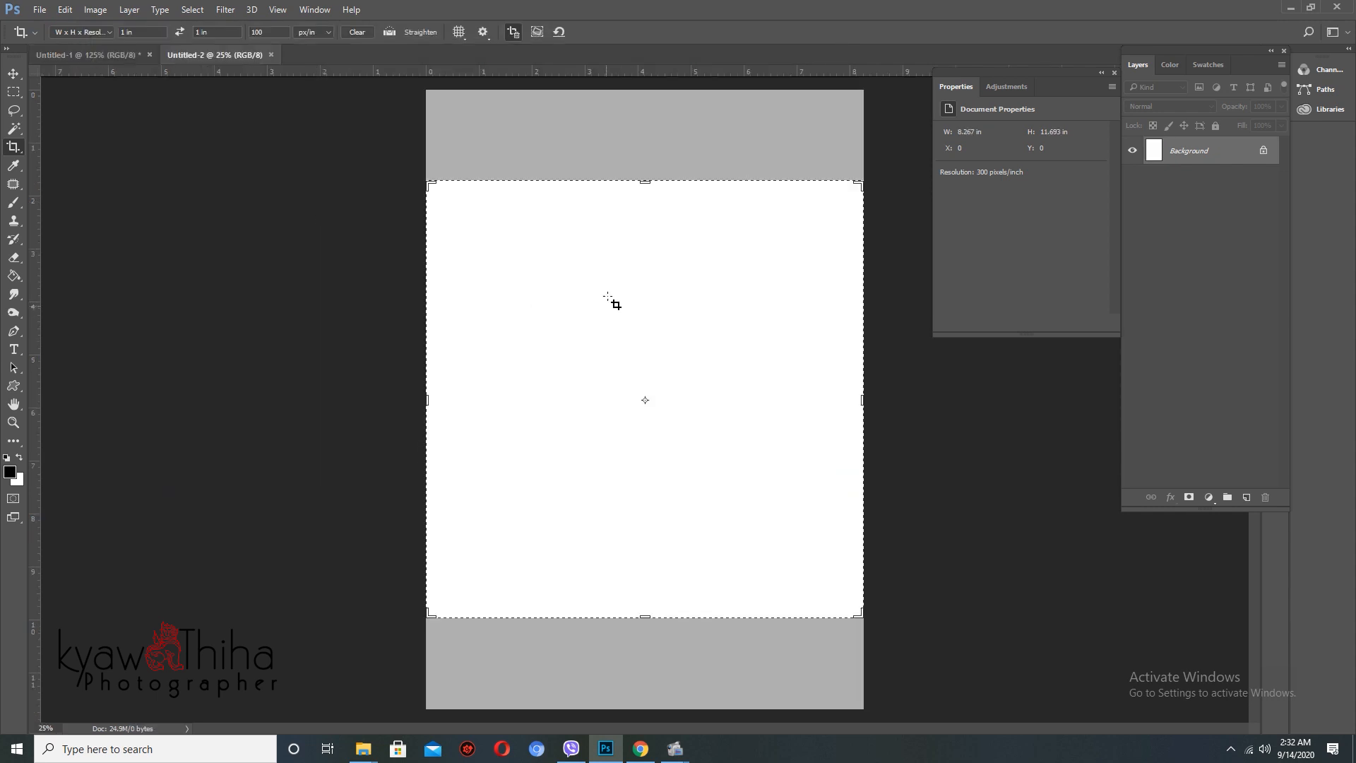
{"action": "left_click", "coordinate": [154, 32]}
{"action": "type", "text": "2.33.8"}
{"action": "key", "text": "Return"}
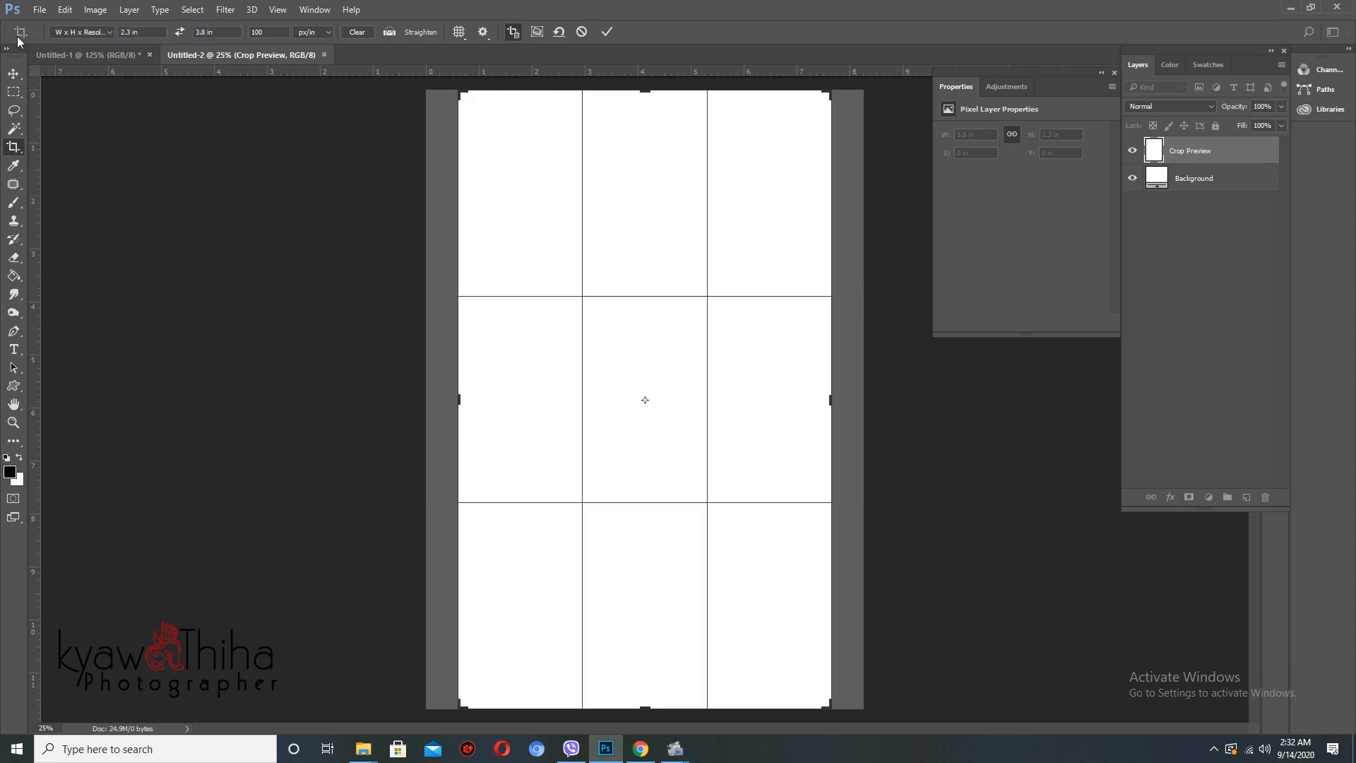
{"action": "left_click", "coordinate": [180, 33]}
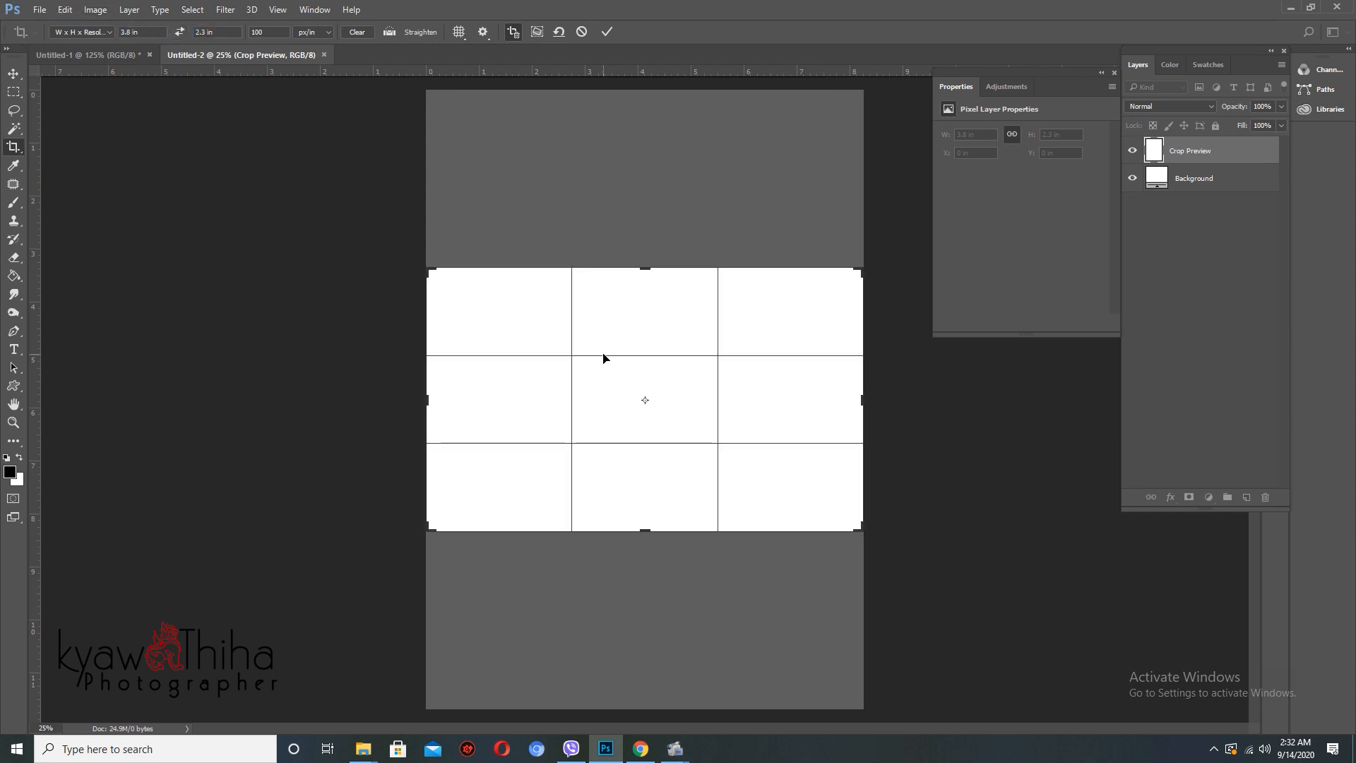
{"action": "key", "text": "Return"}
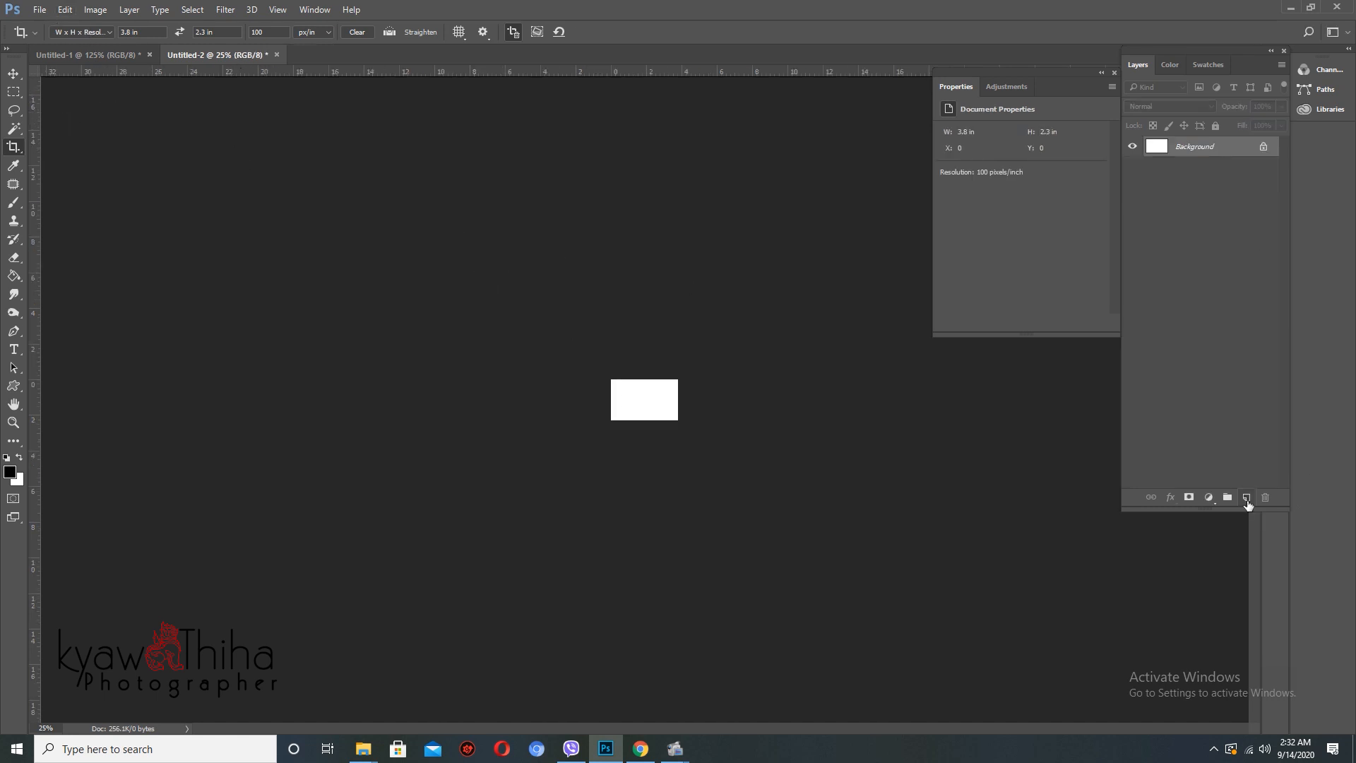
- Add Layer 1, trial-fill it with the teal checker pattern, then undo the fill
{"action": "left_click", "coordinate": [1247, 498]}
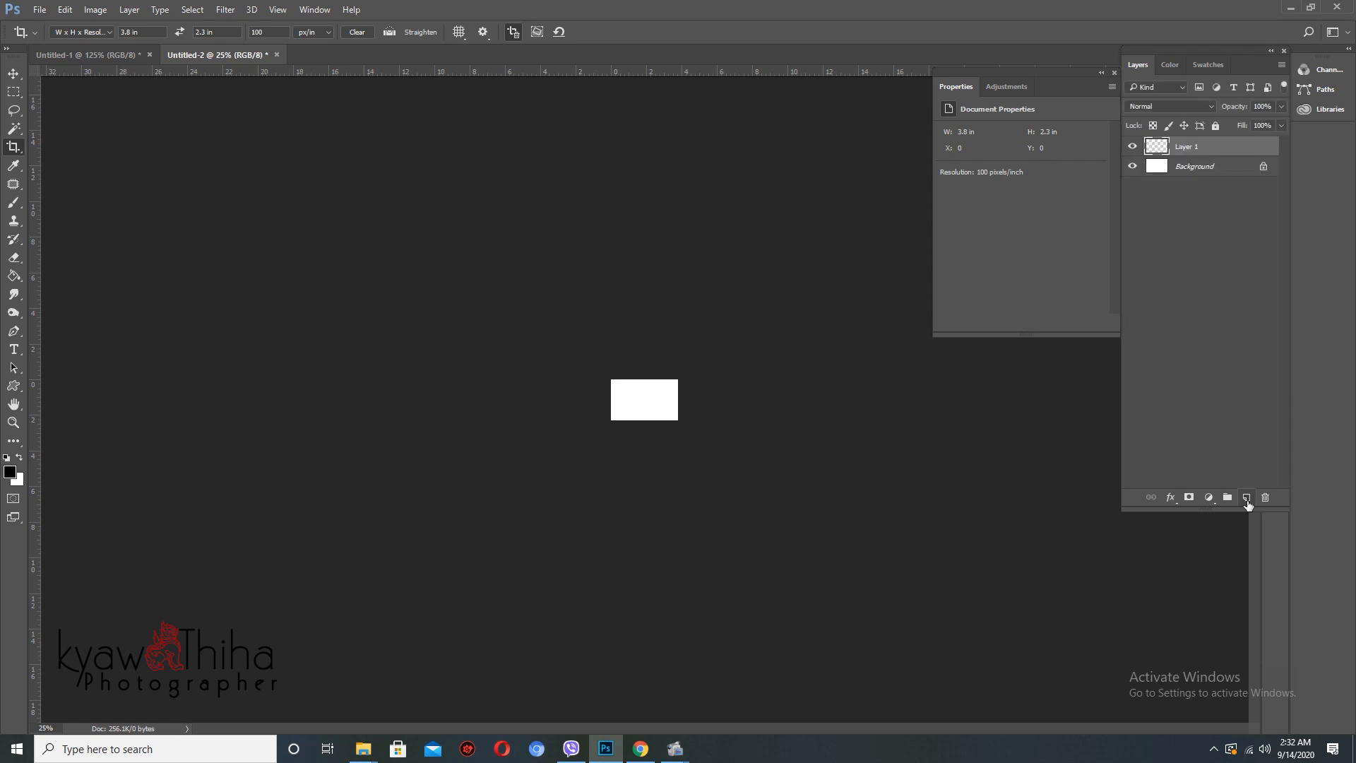
{"action": "left_click", "coordinate": [64, 10]}
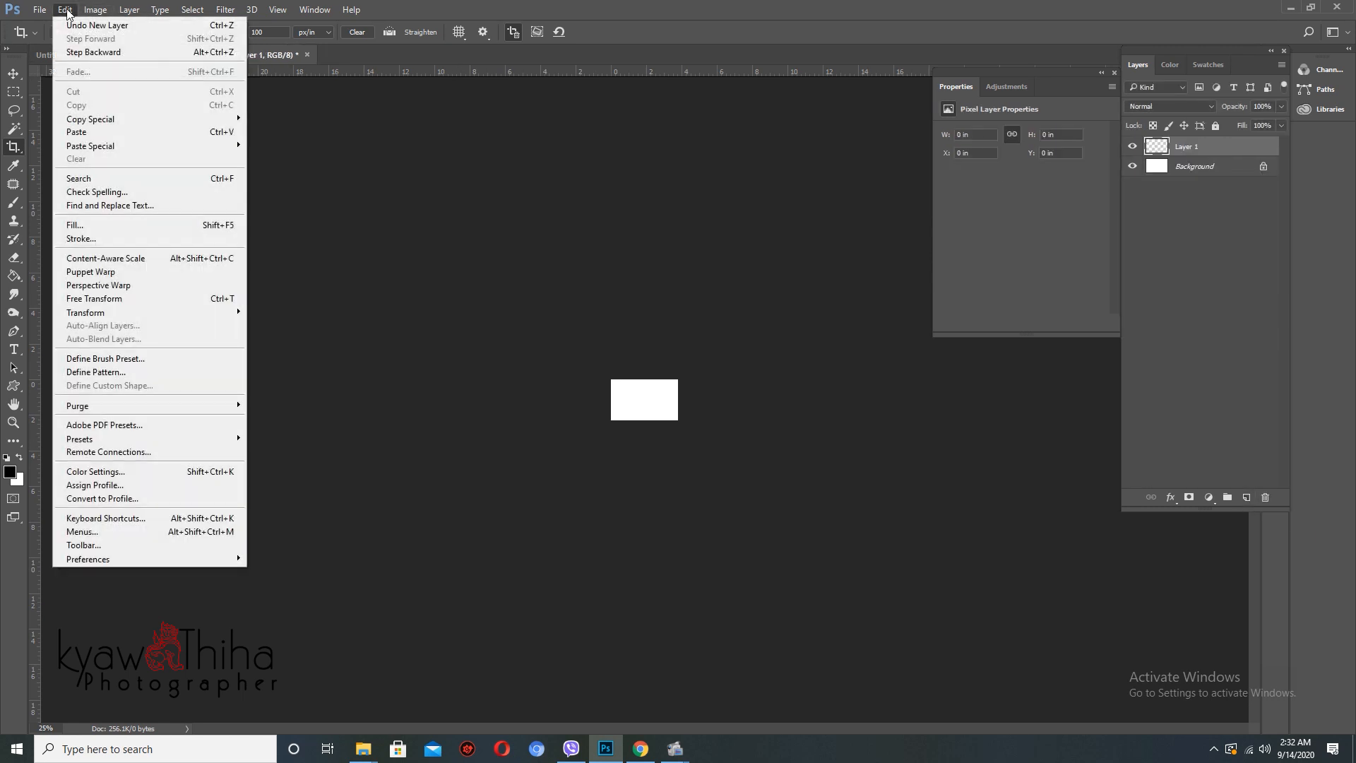
{"action": "left_click", "coordinate": [85, 230]}
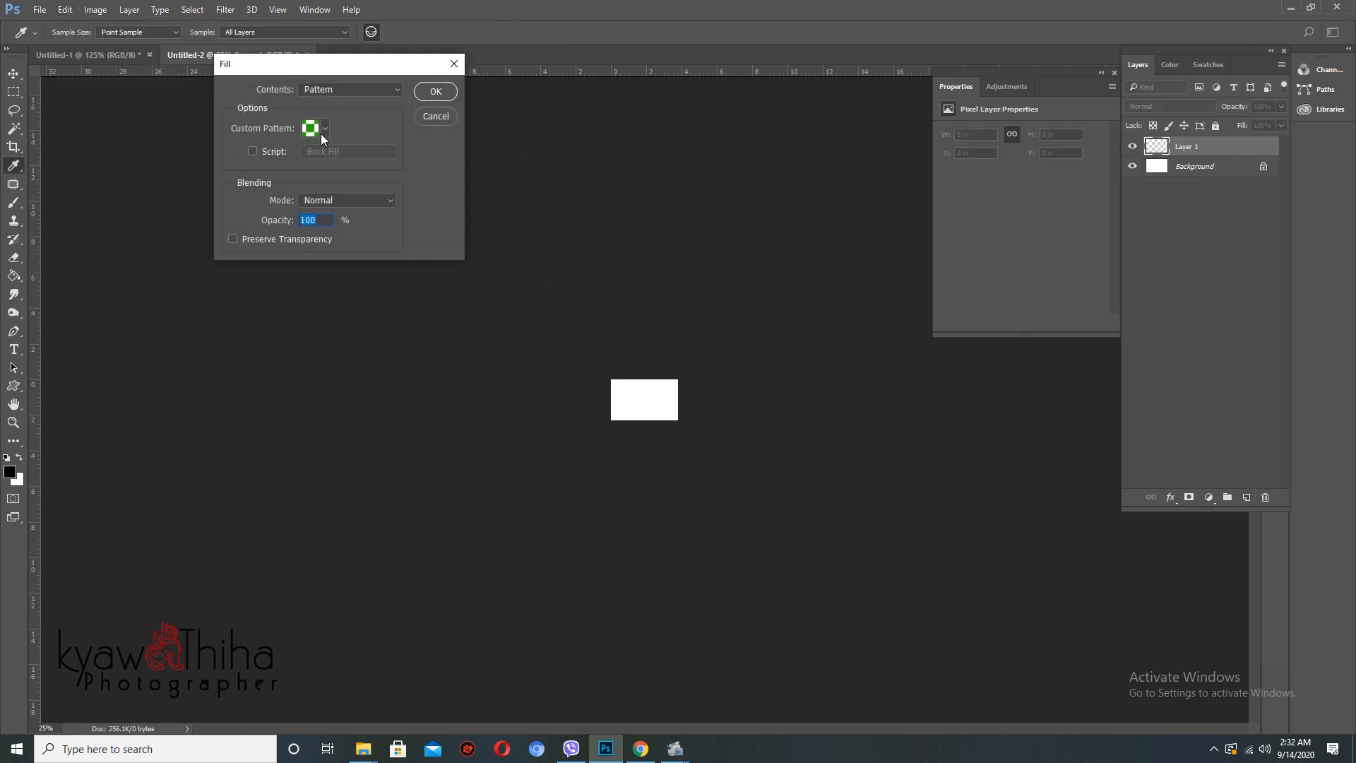
{"action": "left_click", "coordinate": [324, 129]}
{"action": "left_click", "coordinate": [350, 165]}
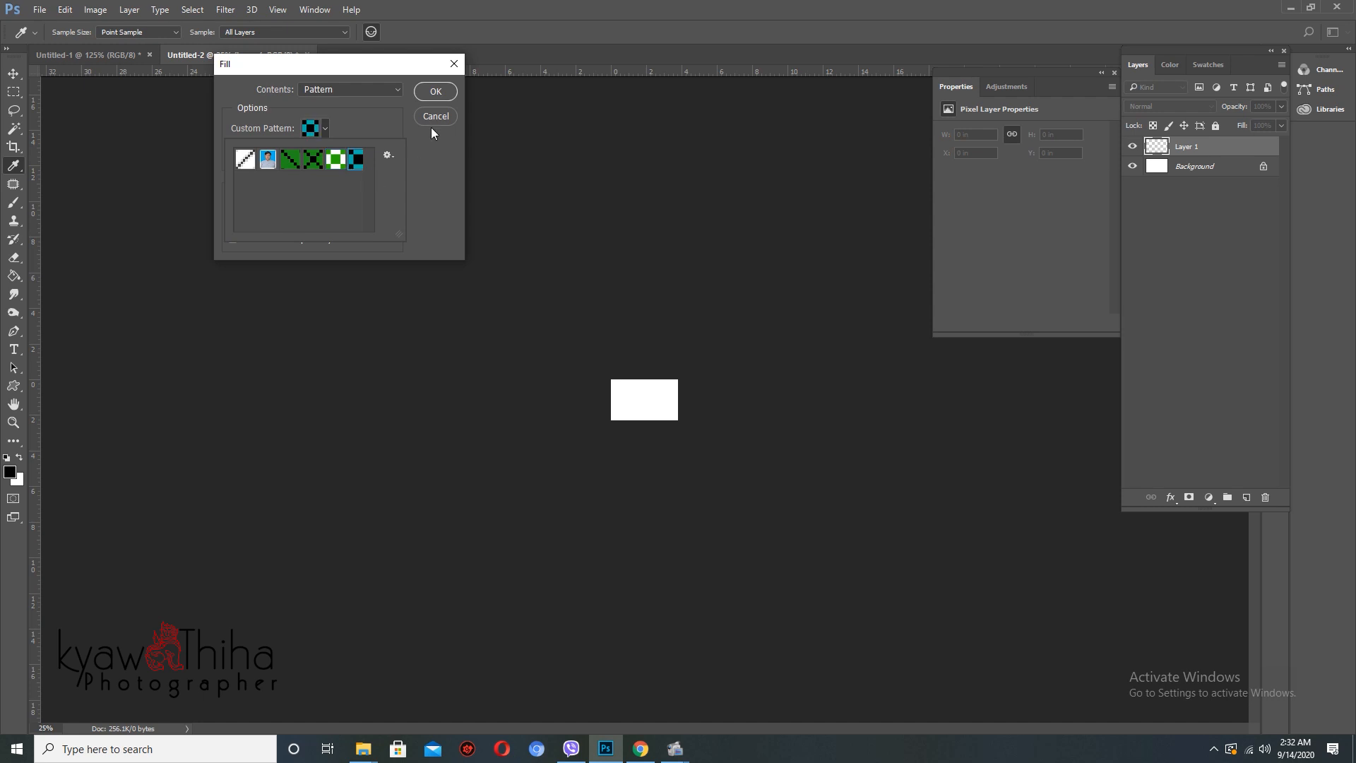
{"action": "left_click", "coordinate": [435, 92]}
{"action": "left_click_drag", "start_coordinate": [653, 402], "coordinate": [735, 439]}
{"action": "key", "text": "f"}
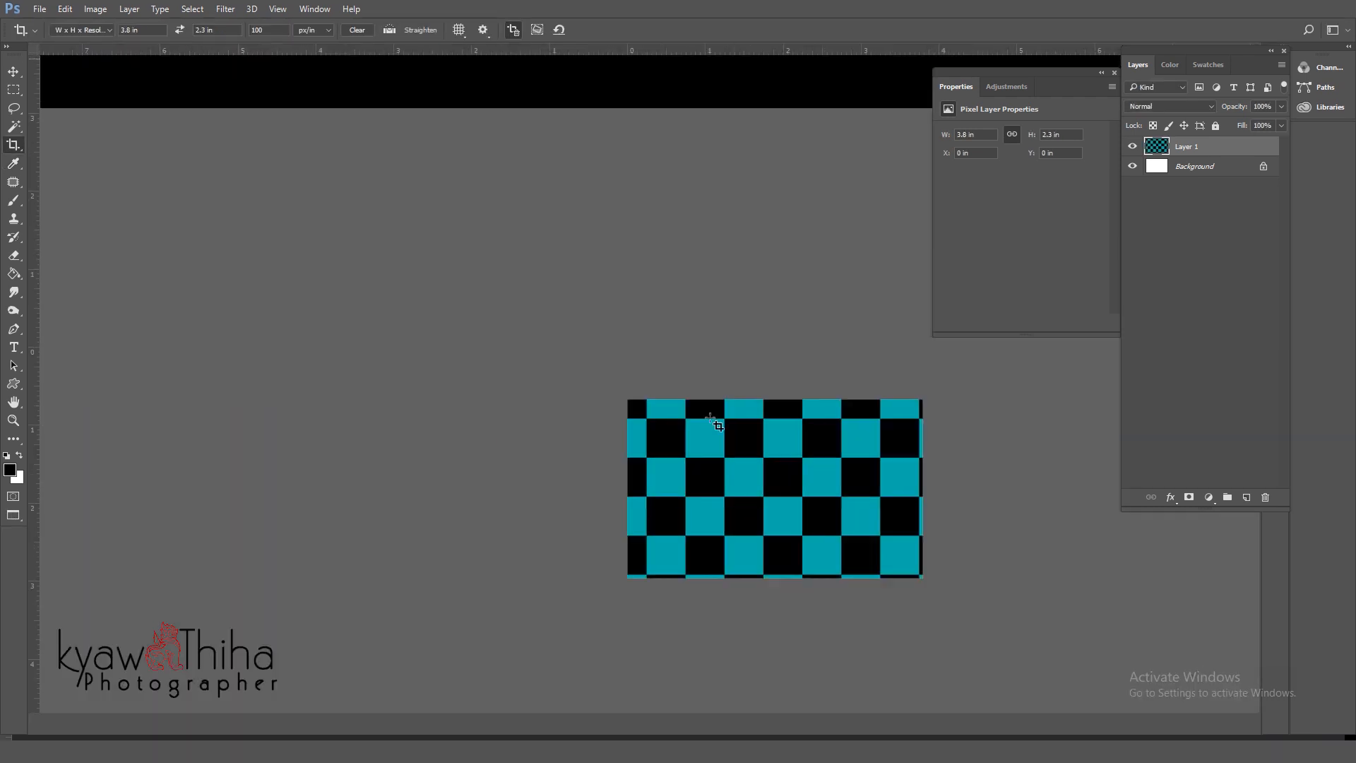
{"action": "key", "text": "ctrl+z"}
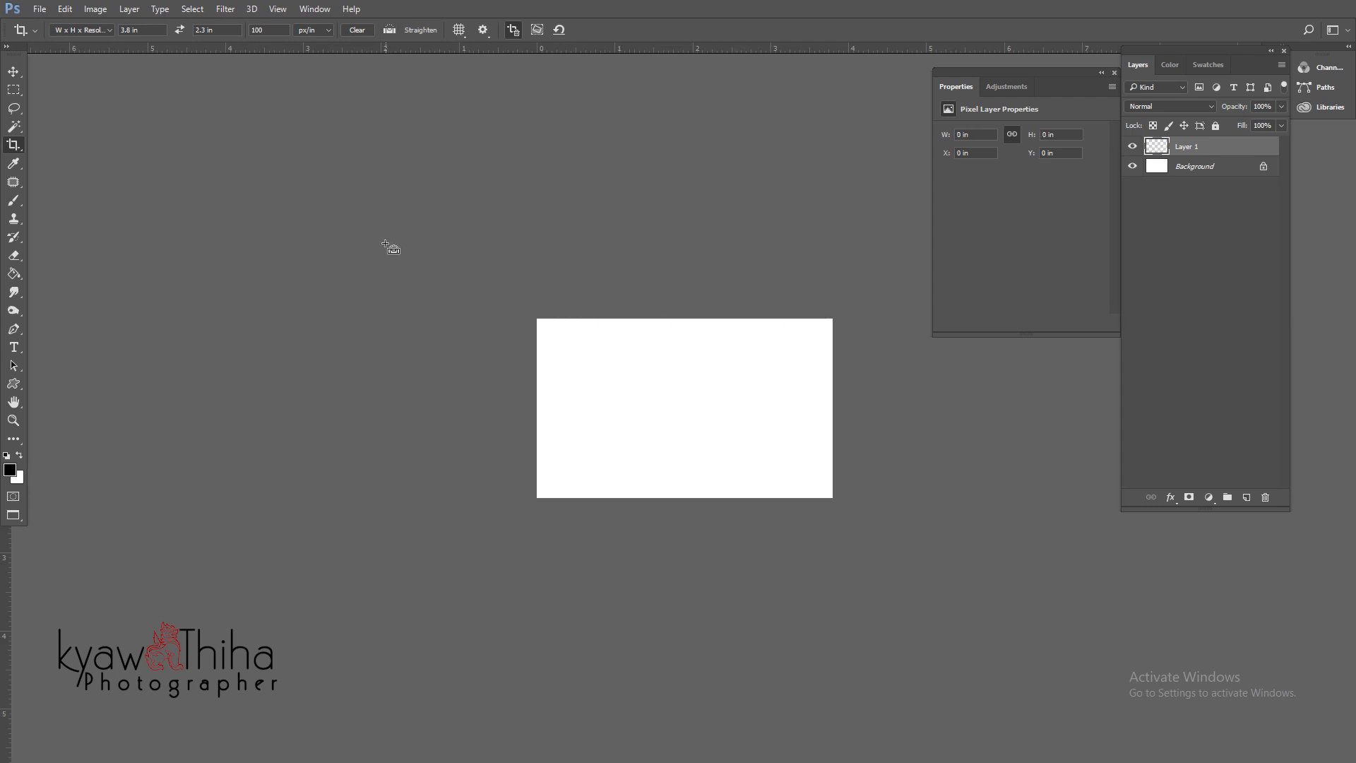
- Recrop the page to 3.8 × 2.3 in at 300 ppi
{"action": "key", "text": "ctrl+z"}
{"action": "key", "text": "ctrl+z"}
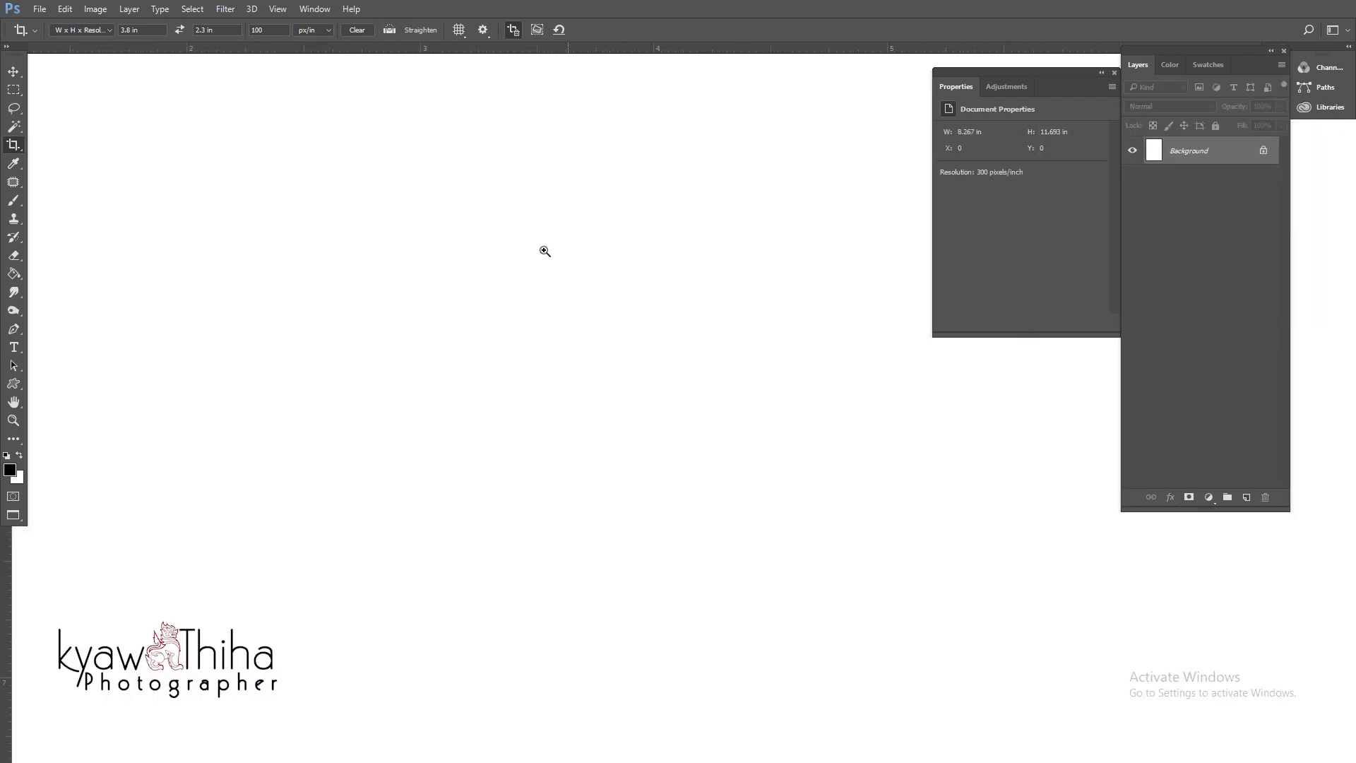
{"action": "left_click_drag", "start_coordinate": [544, 251], "coordinate": [409, 197]}
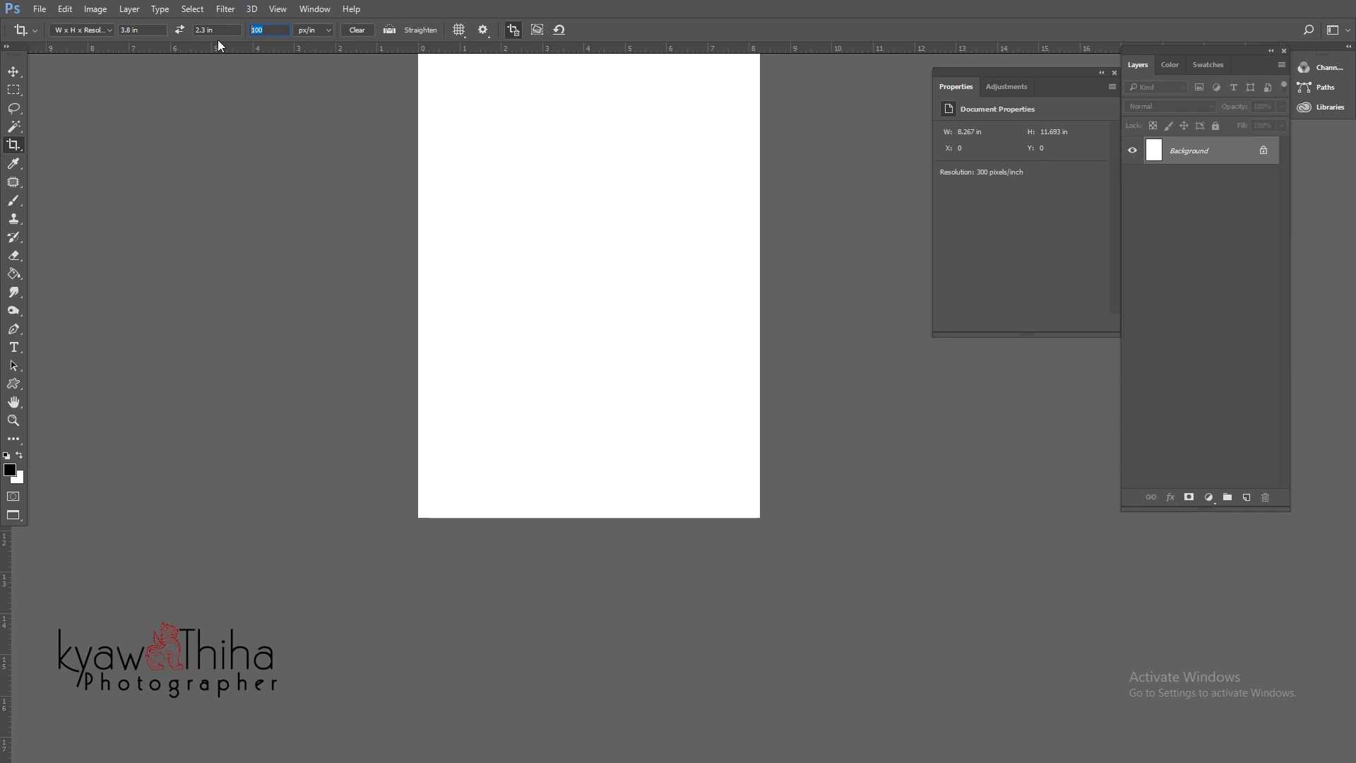
{"action": "type", "text": "300"}
{"action": "key", "text": "Return"}
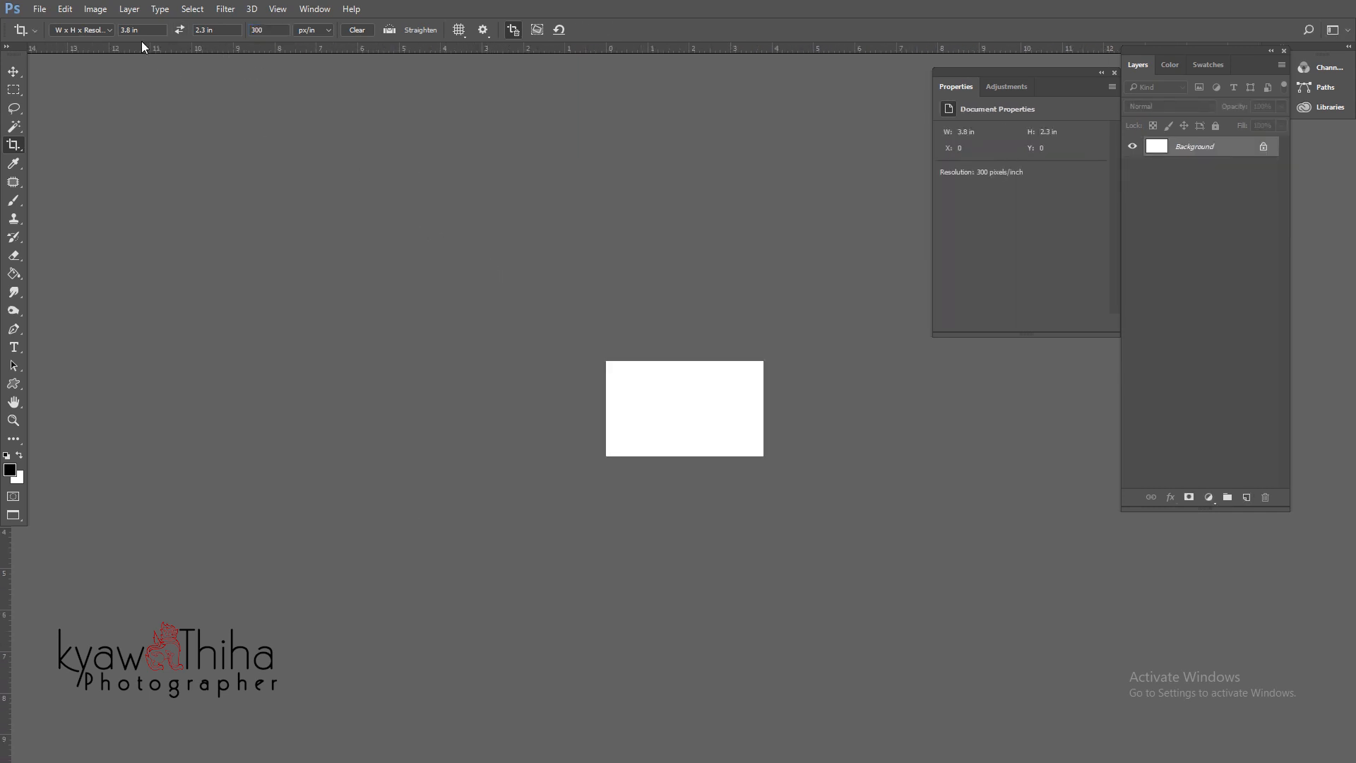
- Fill the card with the teal-and-black checker pattern via Edit > Fill
{"action": "left_click", "coordinate": [65, 10]}
{"action": "left_click", "coordinate": [208, 223]}
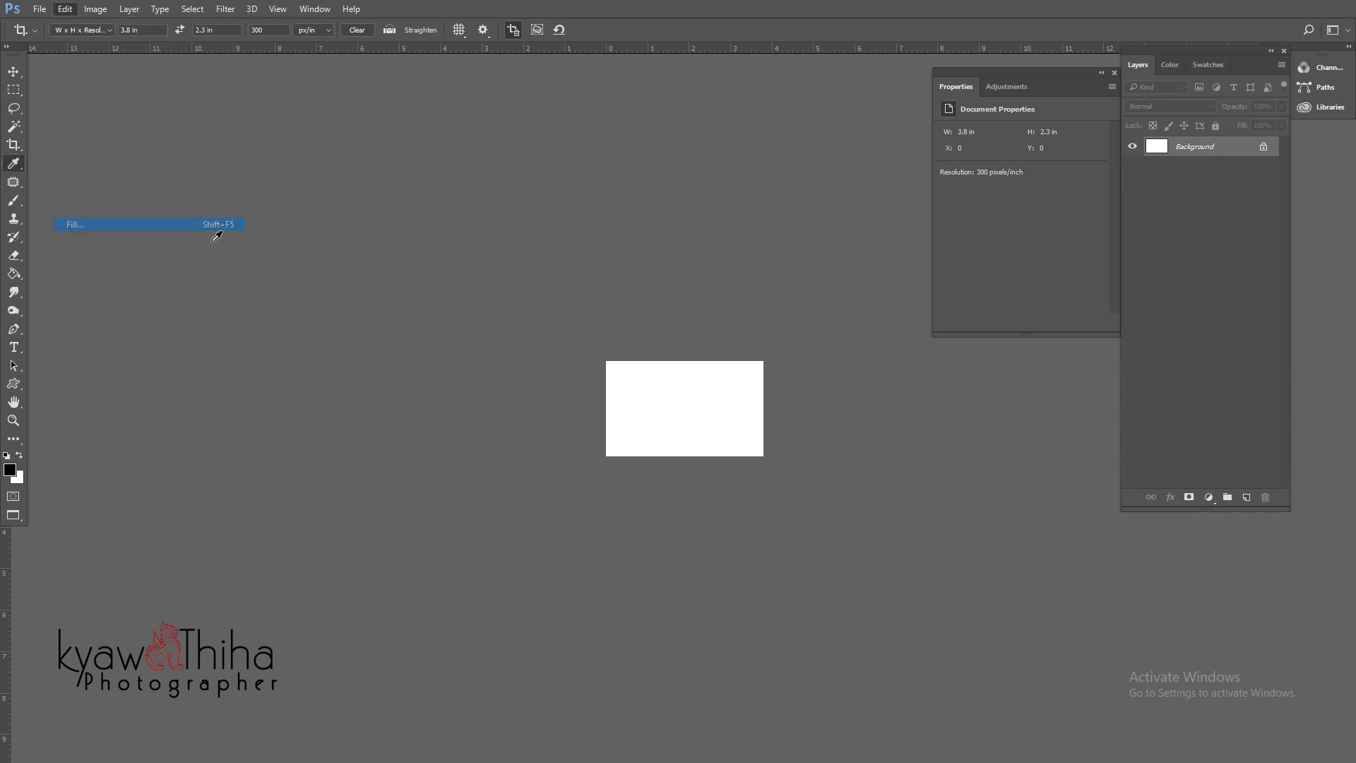
{"action": "left_click", "coordinate": [314, 129]}
{"action": "double_click", "coordinate": [358, 162]}
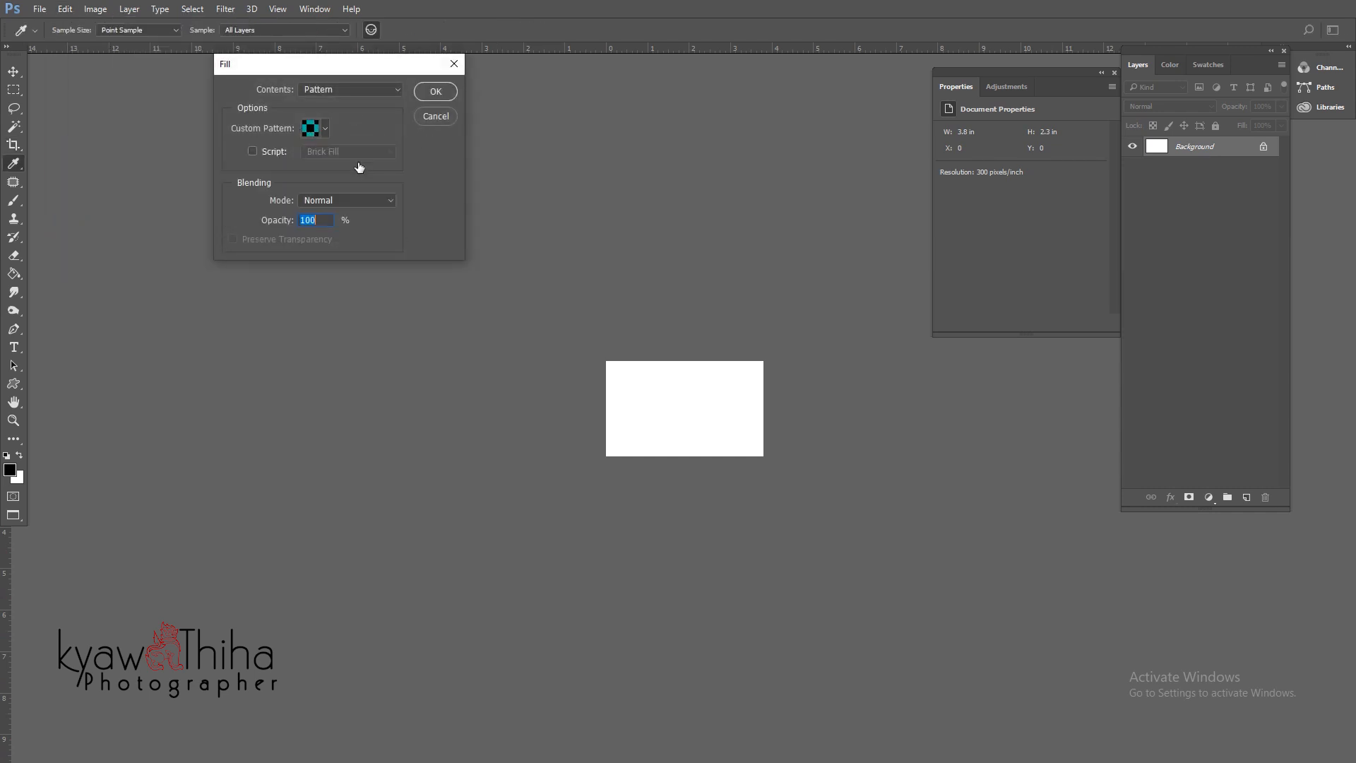
{"action": "key", "text": "Return"}
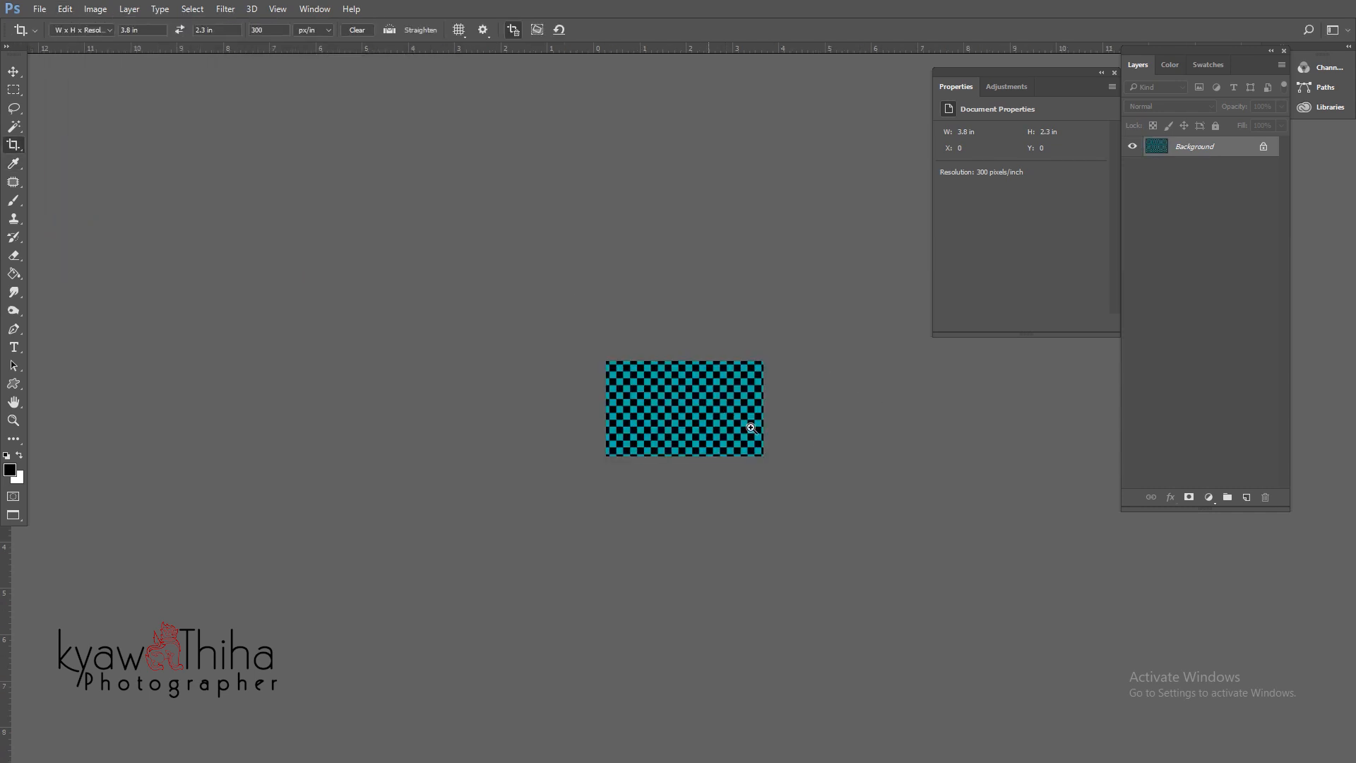
{"action": "key", "text": "c"}
{"action": "key", "text": "ctrl+0"}
{"action": "left_click", "coordinate": [800, 444], "text": "ctrl+alt"}
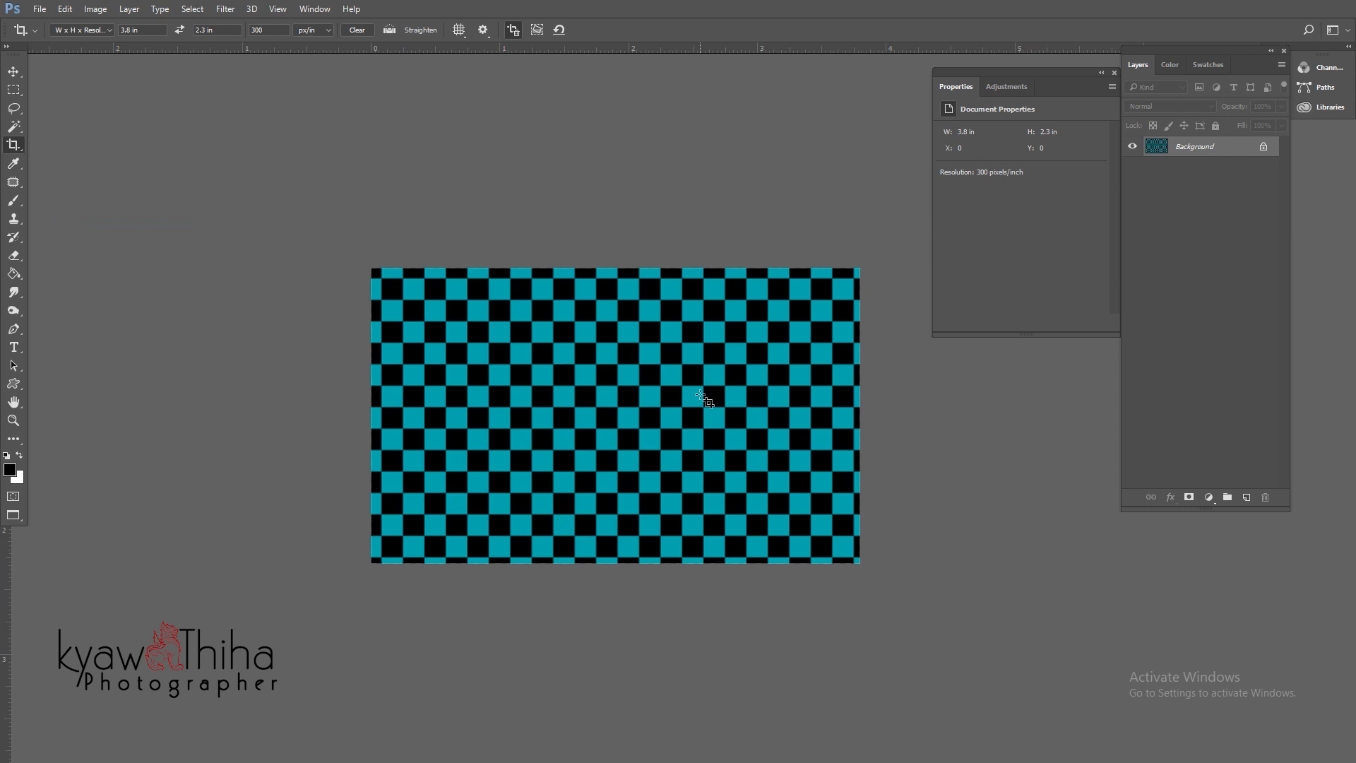
- Undo the background fill and fill a new Layer 1 with the checker pattern
{"action": "key", "text": "ctrl+z"}
{"action": "left_click", "coordinate": [1246, 498]}
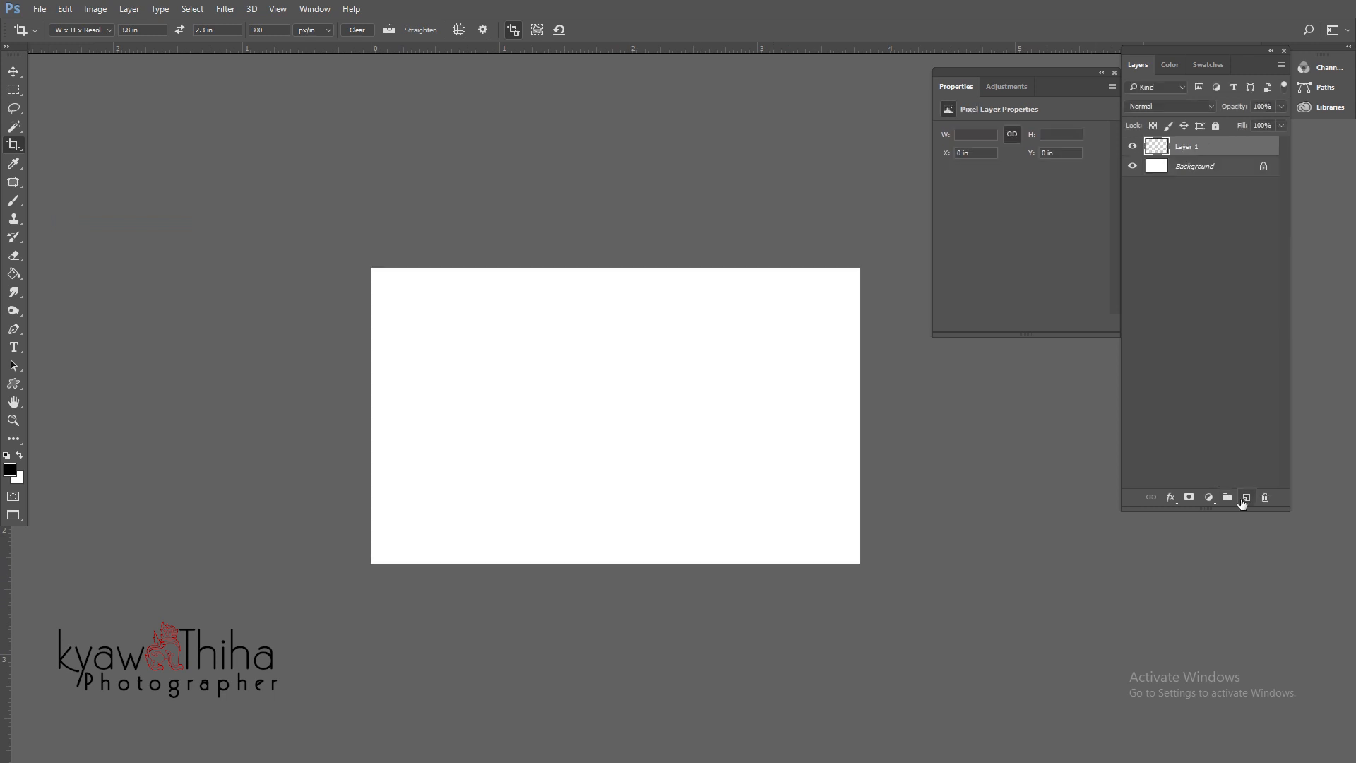
{"action": "key", "text": "shift+F5"}
{"action": "key", "text": "Return"}
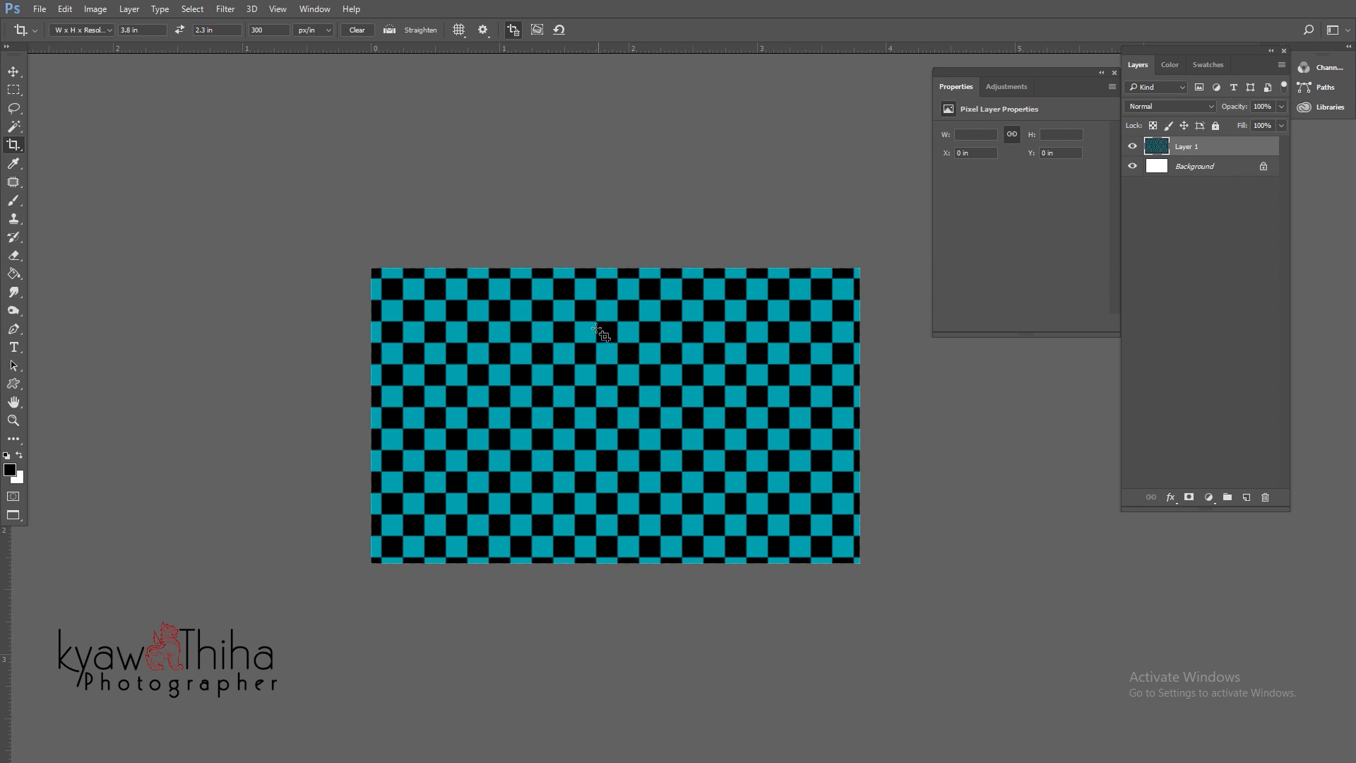
- Scale the checker layer down to about 29% in the card's top-left corner
{"action": "key", "text": "ctrl"}
{"action": "key", "text": "ctrl+t"}
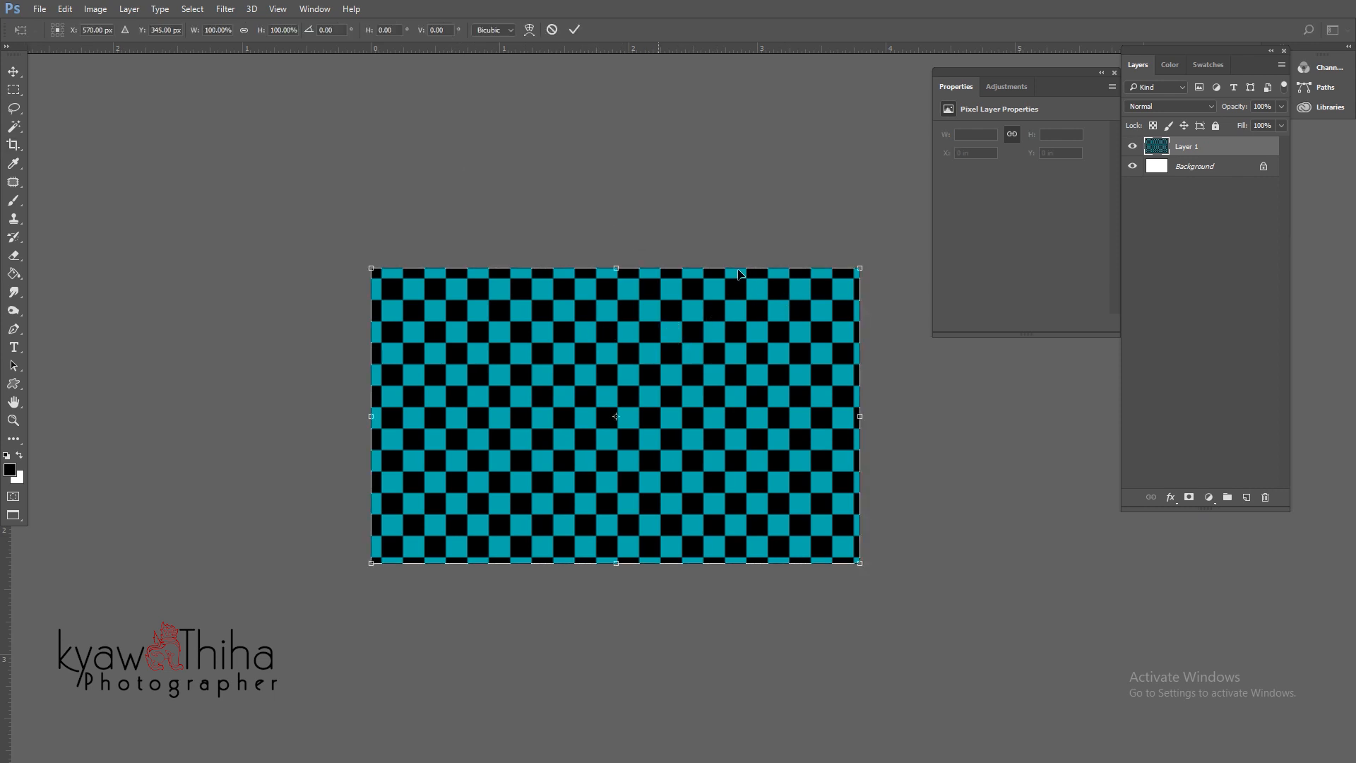
{"action": "left_click_drag", "start_coordinate": [860, 267], "coordinate": [487, 296]}
{"action": "key", "text": "Return"}
- Alt-drag checker copies to the right and below, merging each into Layer 1
{"action": "key", "text": "c"}
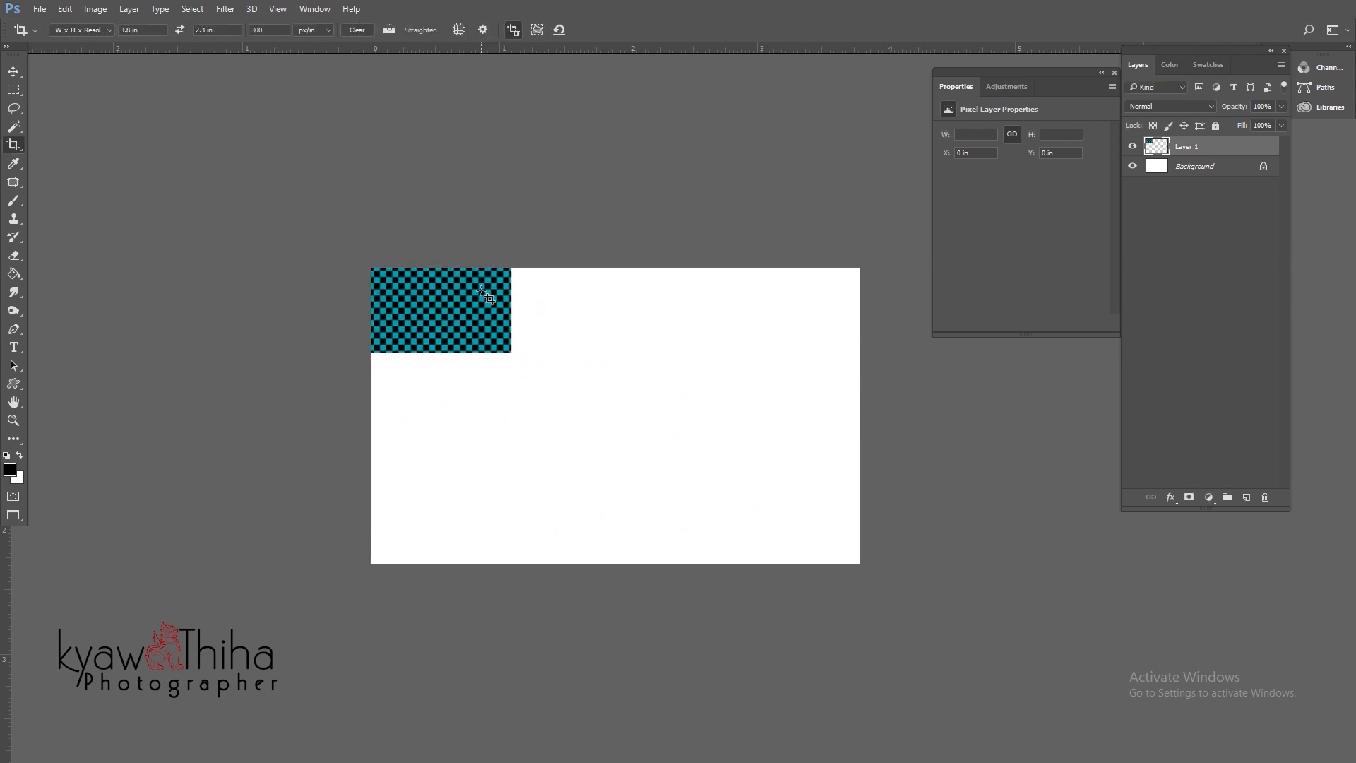
{"action": "key", "text": "v"}
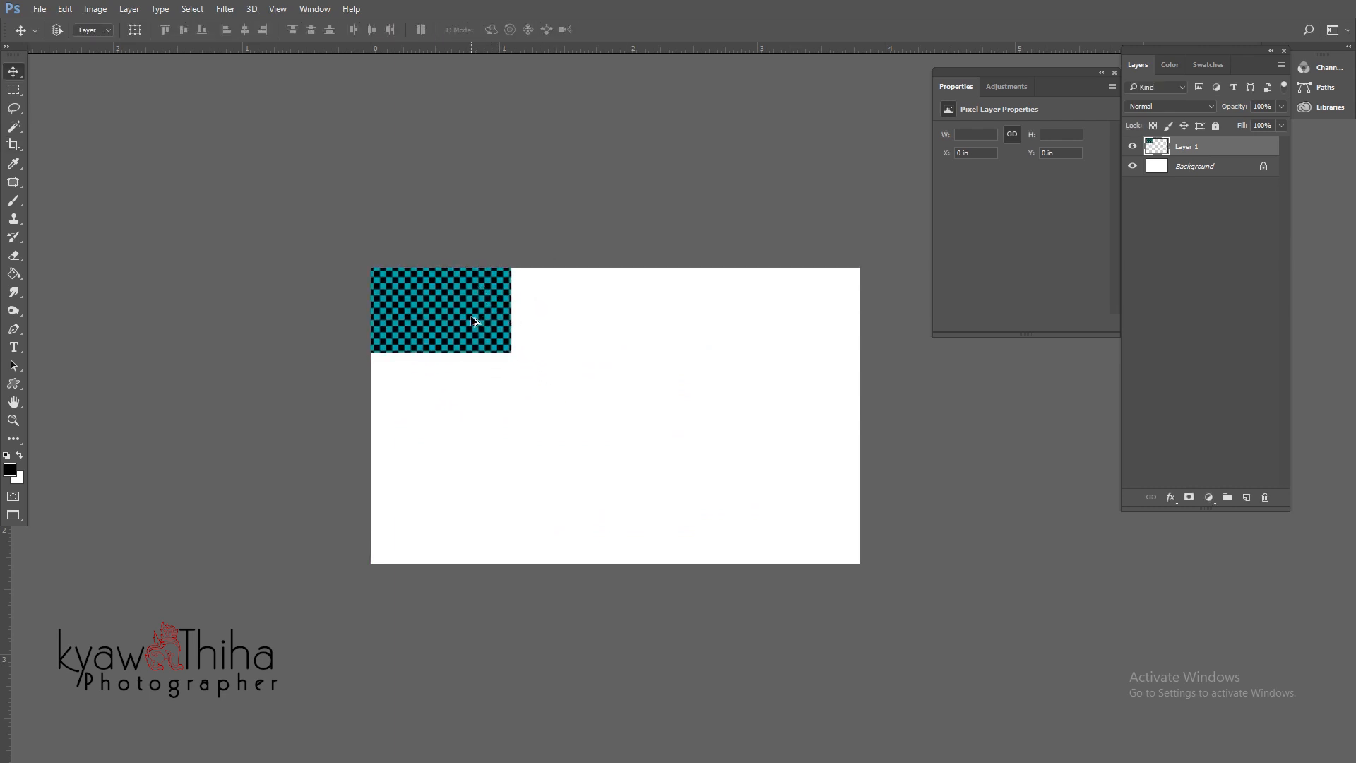
{"action": "left_click_drag", "start_coordinate": [473, 322], "coordinate": [617, 327]}
{"action": "scroll", "coordinate": [553, 321], "scroll_direction": "up", "scroll_amount": 4}
{"action": "scroll", "coordinate": [632, 362], "scroll_direction": "down", "scroll_amount": 5}
{"action": "key", "text": "ctrl+e"}
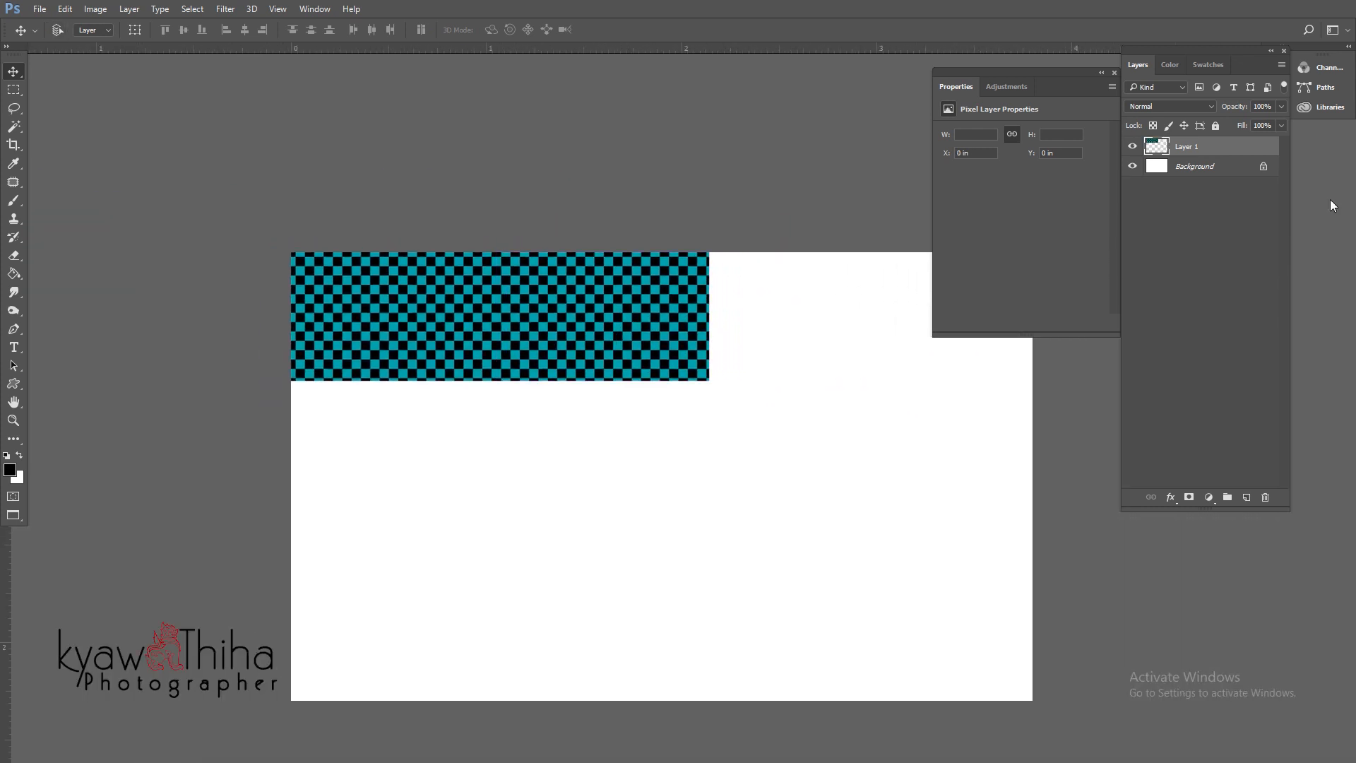
{"action": "left_click_drag", "start_coordinate": [541, 336], "coordinate": [531, 438]}
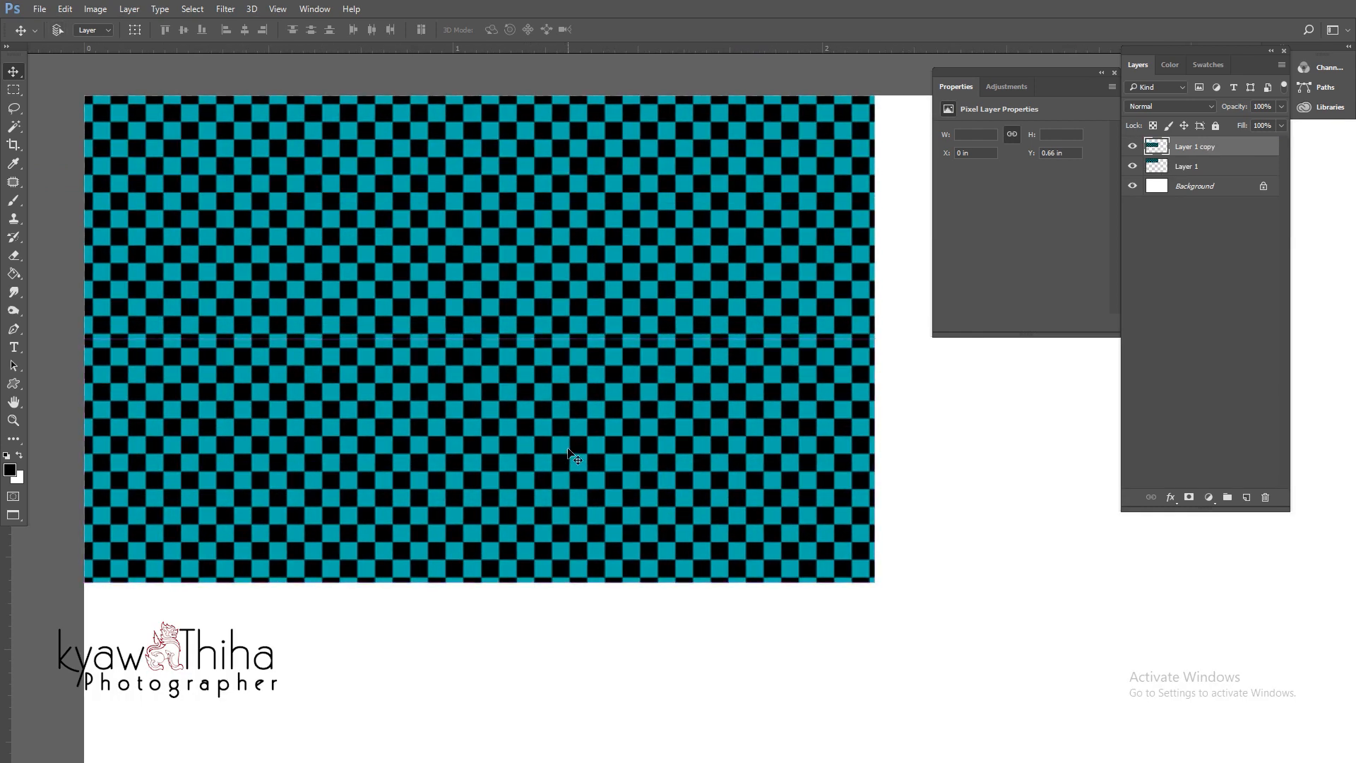
{"action": "key", "text": "ctrl+e"}
- Add more merged checker copies until the pattern covers the whole card
{"action": "key", "text": "ctrl+minus"}
{"action": "key", "text": "ctrl+minus"}
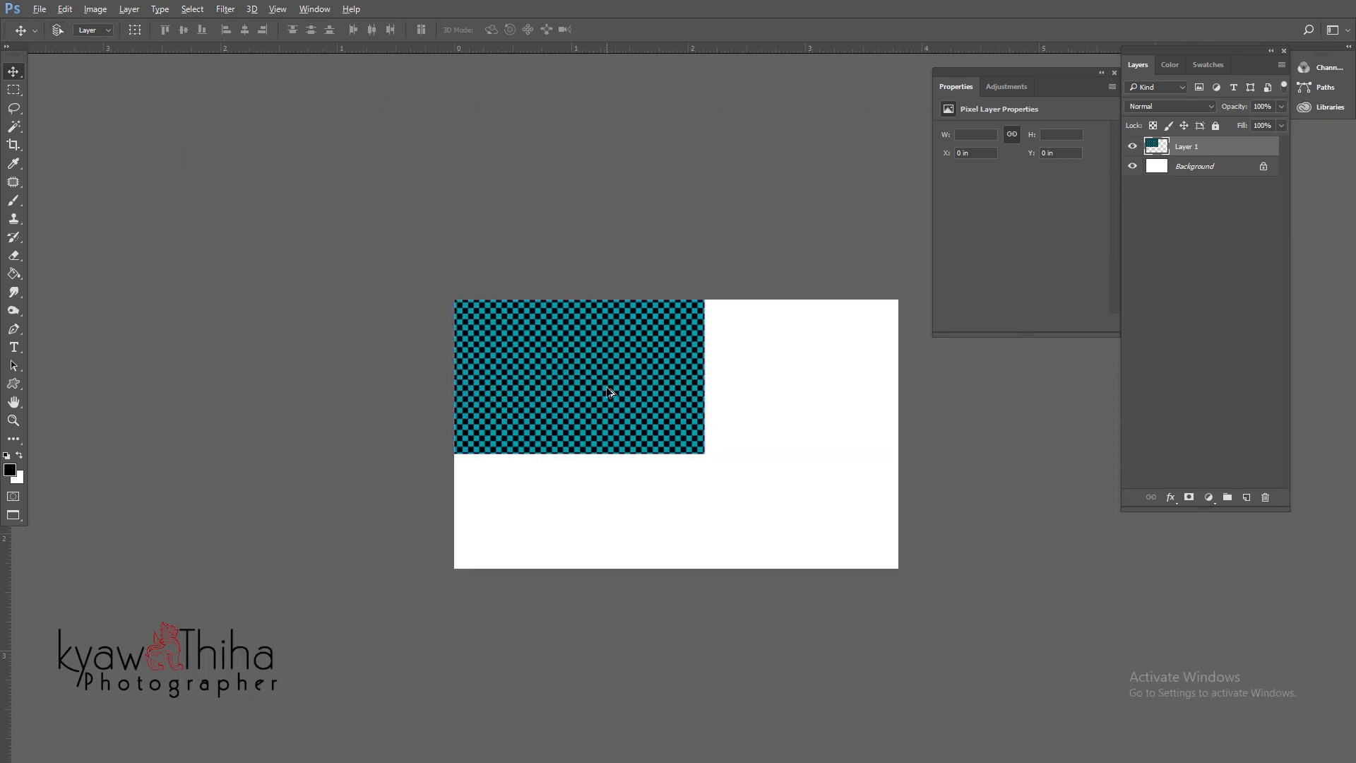
{"action": "left_click_drag", "start_coordinate": [606, 375], "coordinate": [608, 526]}
{"action": "key", "text": "ctrl+plus"}
{"action": "key", "text": "ctrl+plus"}
{"action": "key", "text": "ctrl+e"}
{"action": "key", "text": "ctrl+minus"}
{"action": "key", "text": "ctrl+minus"}
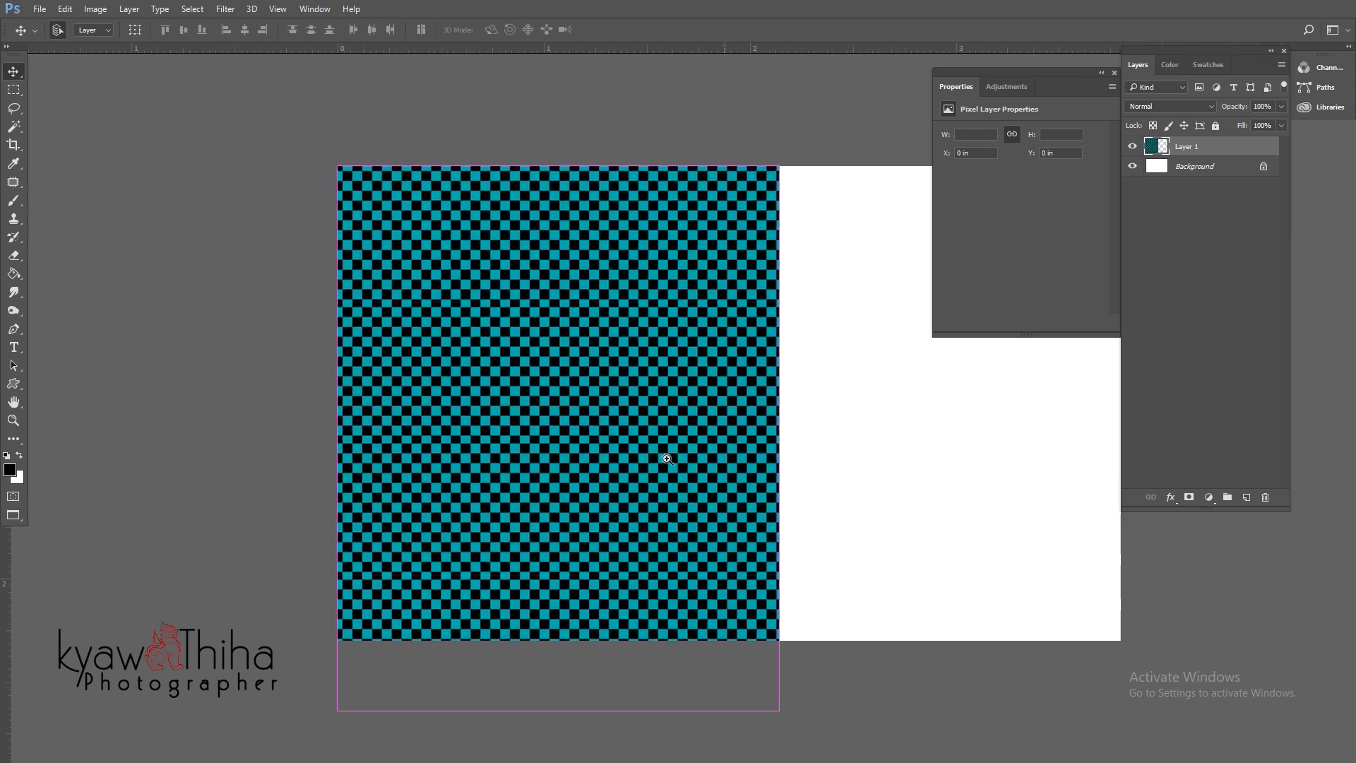
{"action": "left_click_drag", "start_coordinate": [675, 462], "coordinate": [736, 436]}
{"action": "left_click", "coordinate": [699, 408], "text": "ctrl"}
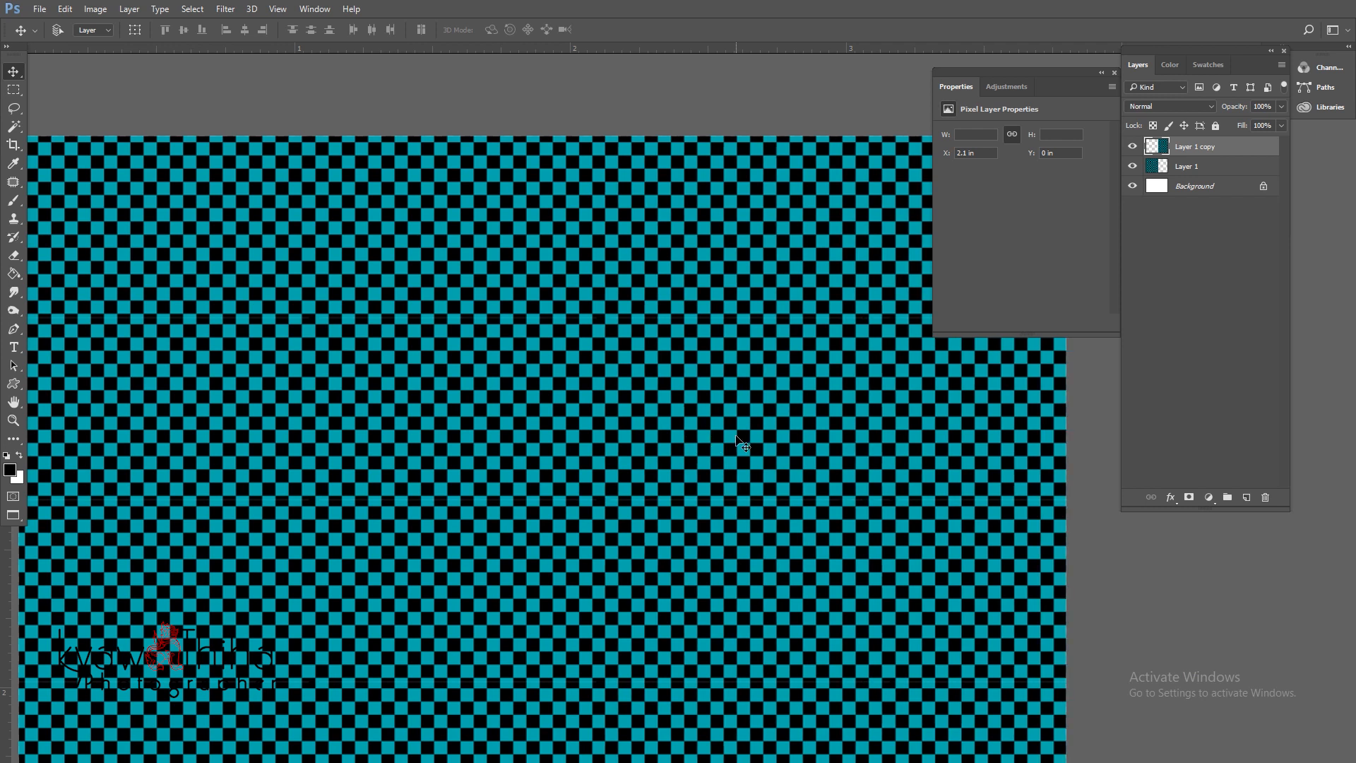
{"action": "key", "text": "ctrl+e"}
{"action": "mouse_move", "coordinate": [634, 374]}
{"action": "left_mouse_down"}
{"action": "mouse_move", "coordinate": [626, 366]}
{"action": "mouse_move", "coordinate": [657, 365]}
{"action": "left_mouse_up"}
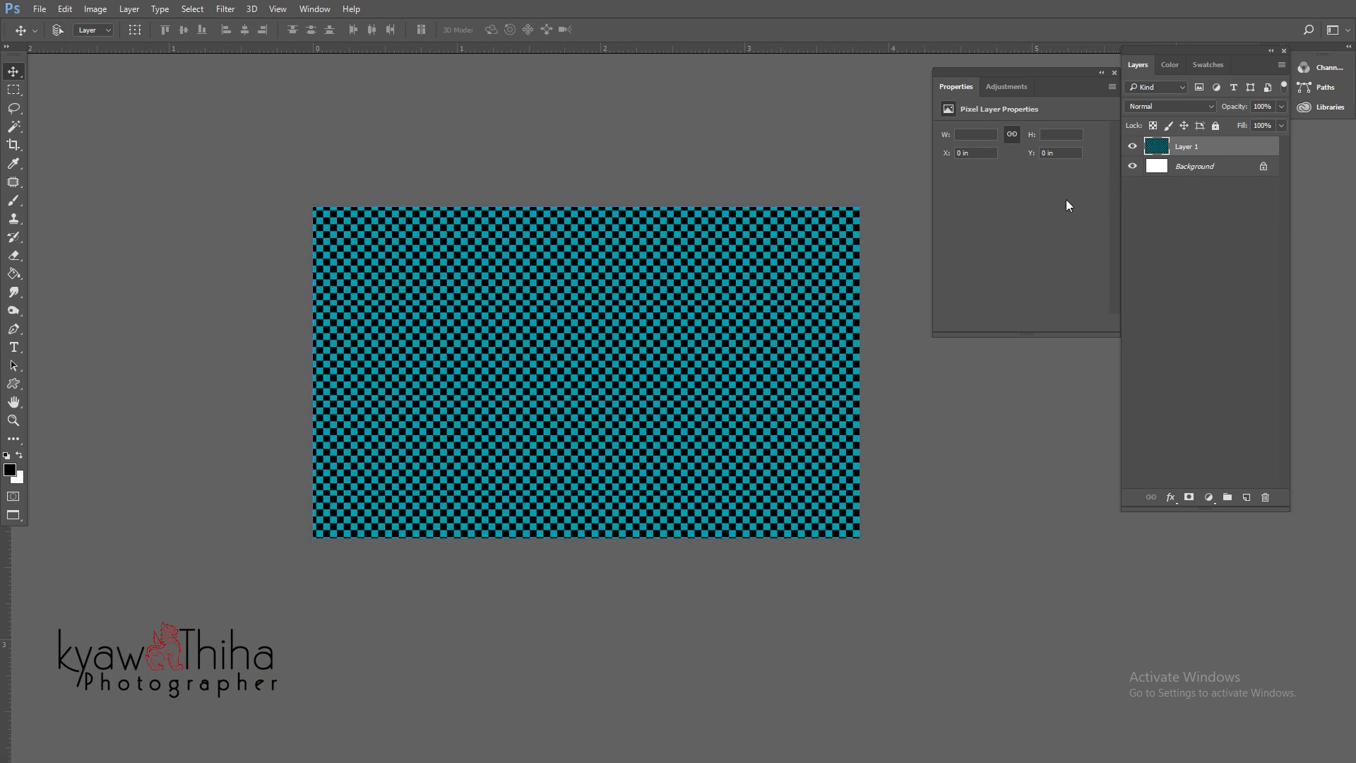
{"action": "key", "text": "c"}
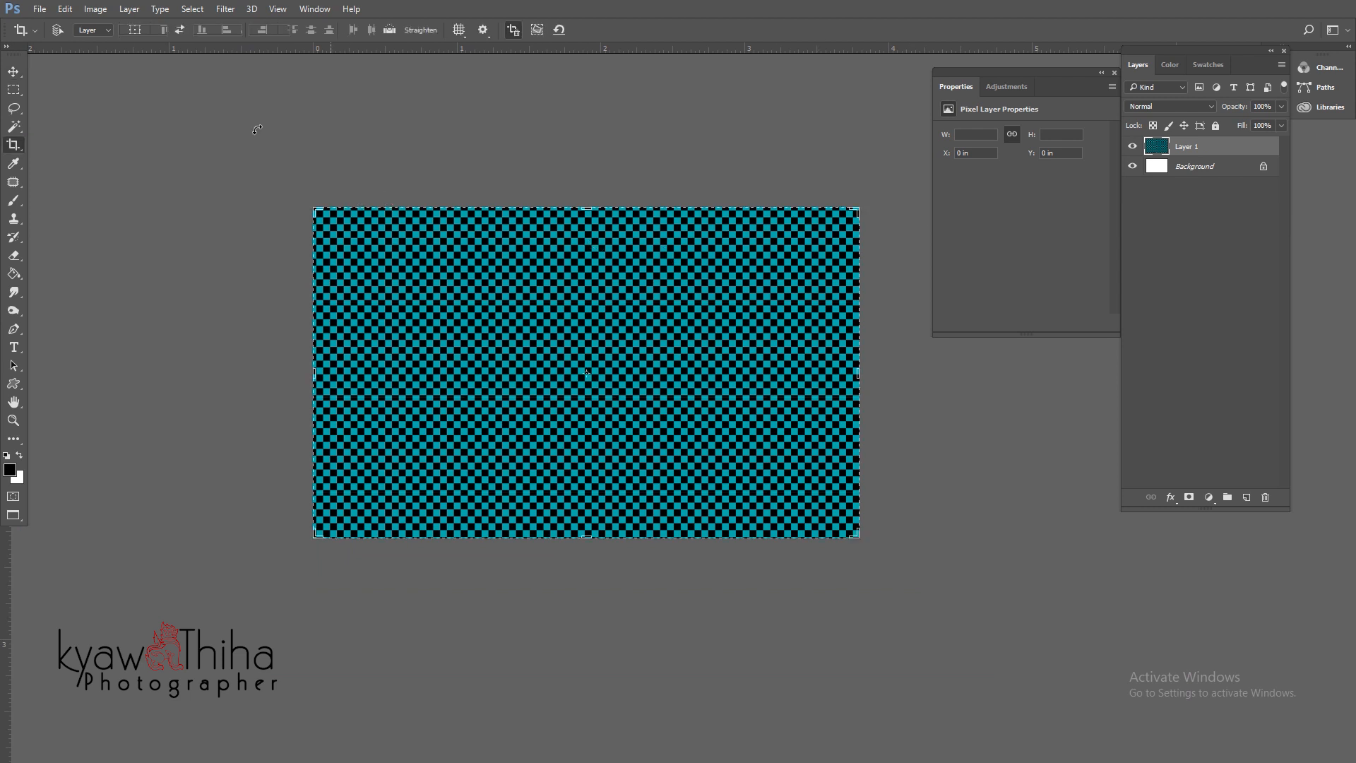
{"action": "left_click", "coordinate": [358, 249]}
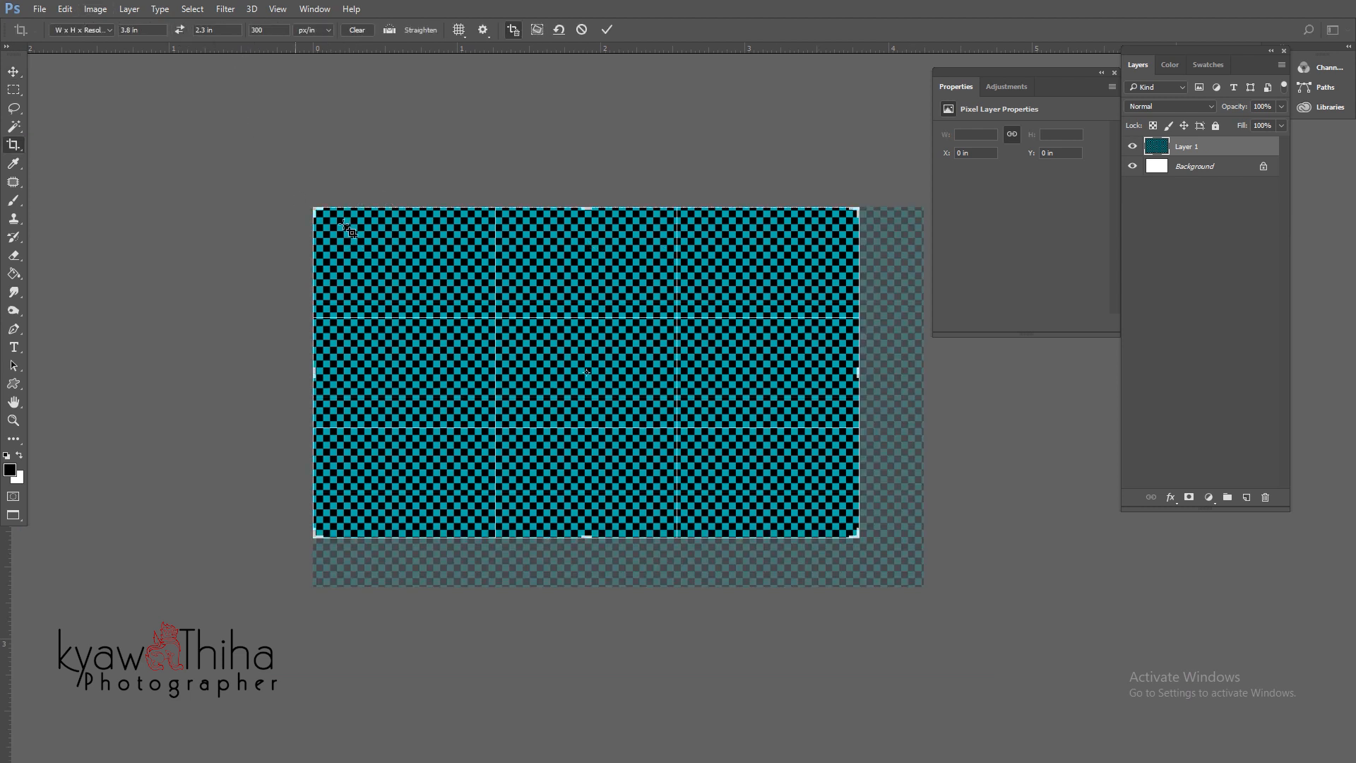
{"action": "key", "text": "Escape"}
{"action": "left_click", "coordinate": [434, 267]}
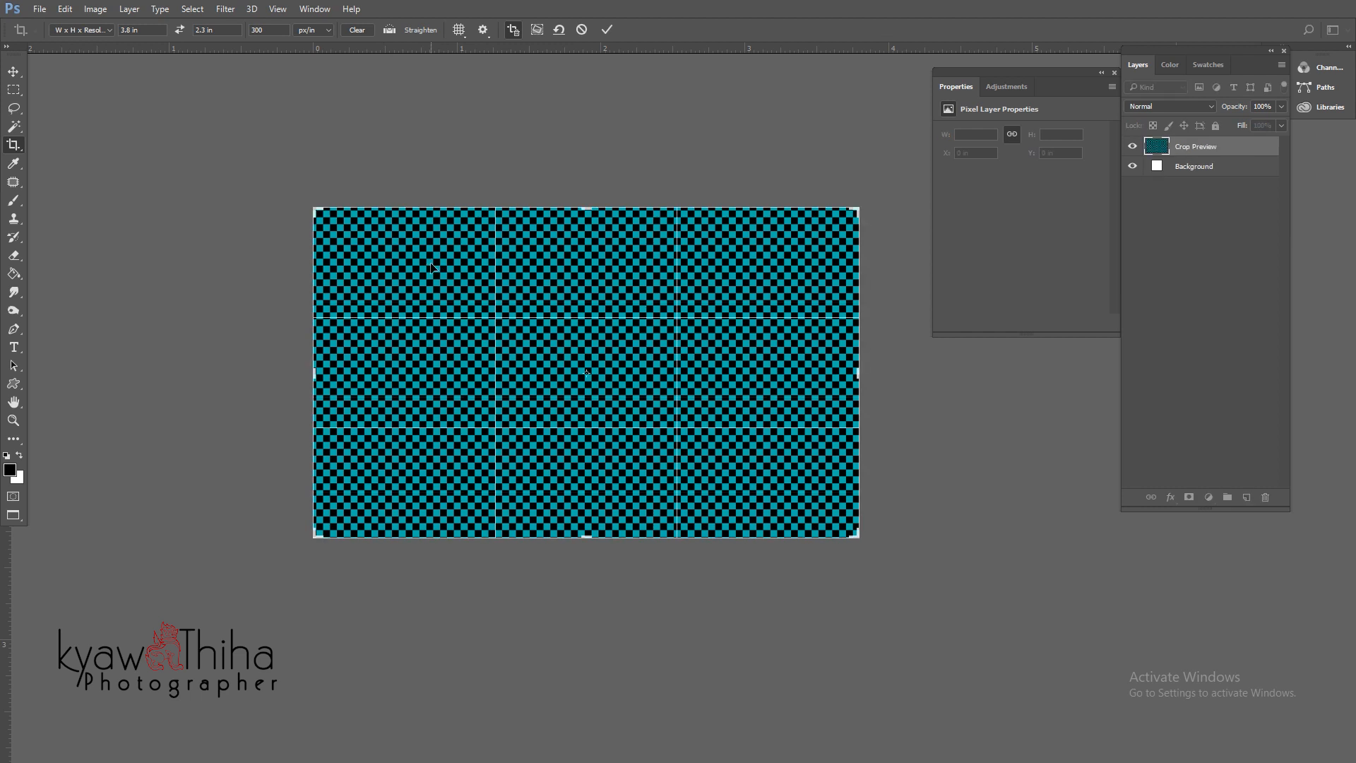
{"action": "key", "text": "Escape"}
{"action": "mouse_move", "coordinate": [711, 354]}
{"action": "left_mouse_down"}
{"action": "mouse_move", "coordinate": [747, 381]}
{"action": "mouse_move", "coordinate": [704, 346]}
{"action": "left_mouse_up"}
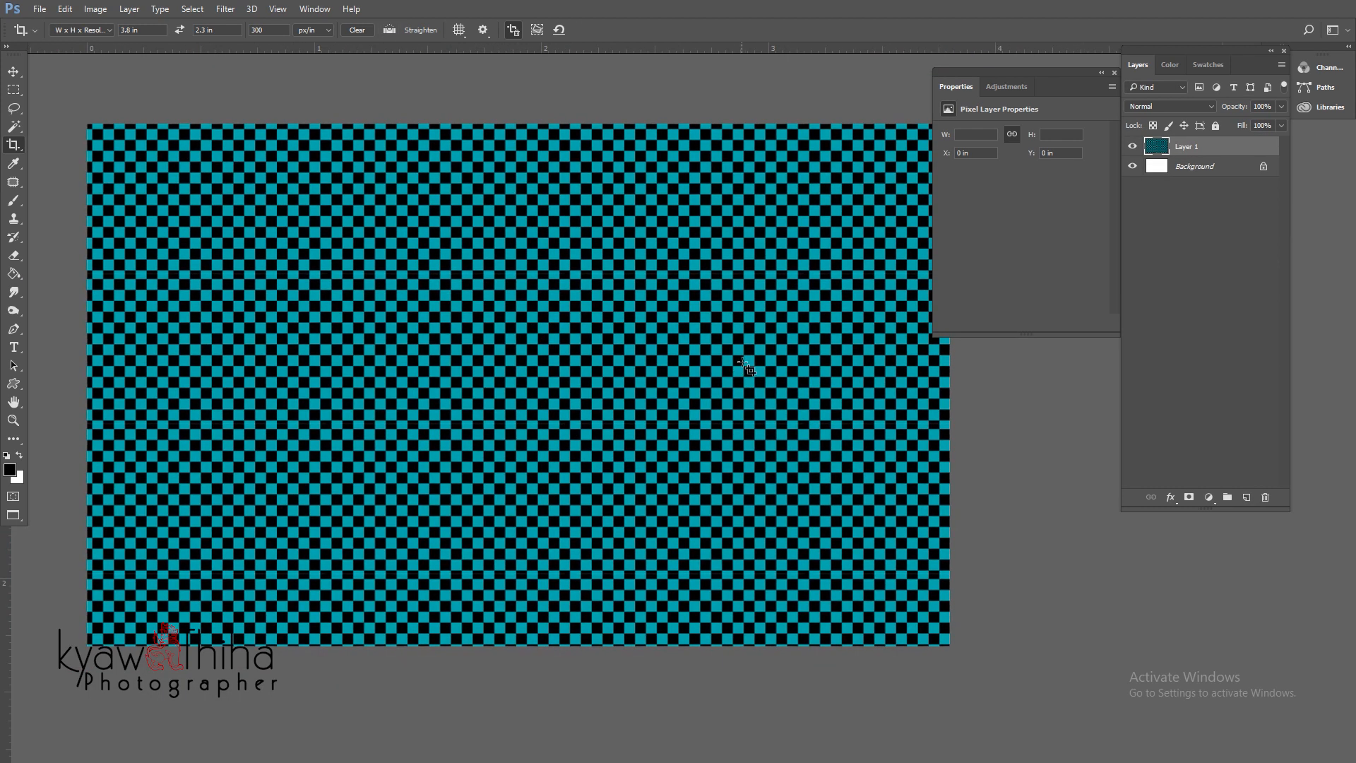
{"action": "left_click_drag", "start_coordinate": [579, 319], "coordinate": [550, 320]}
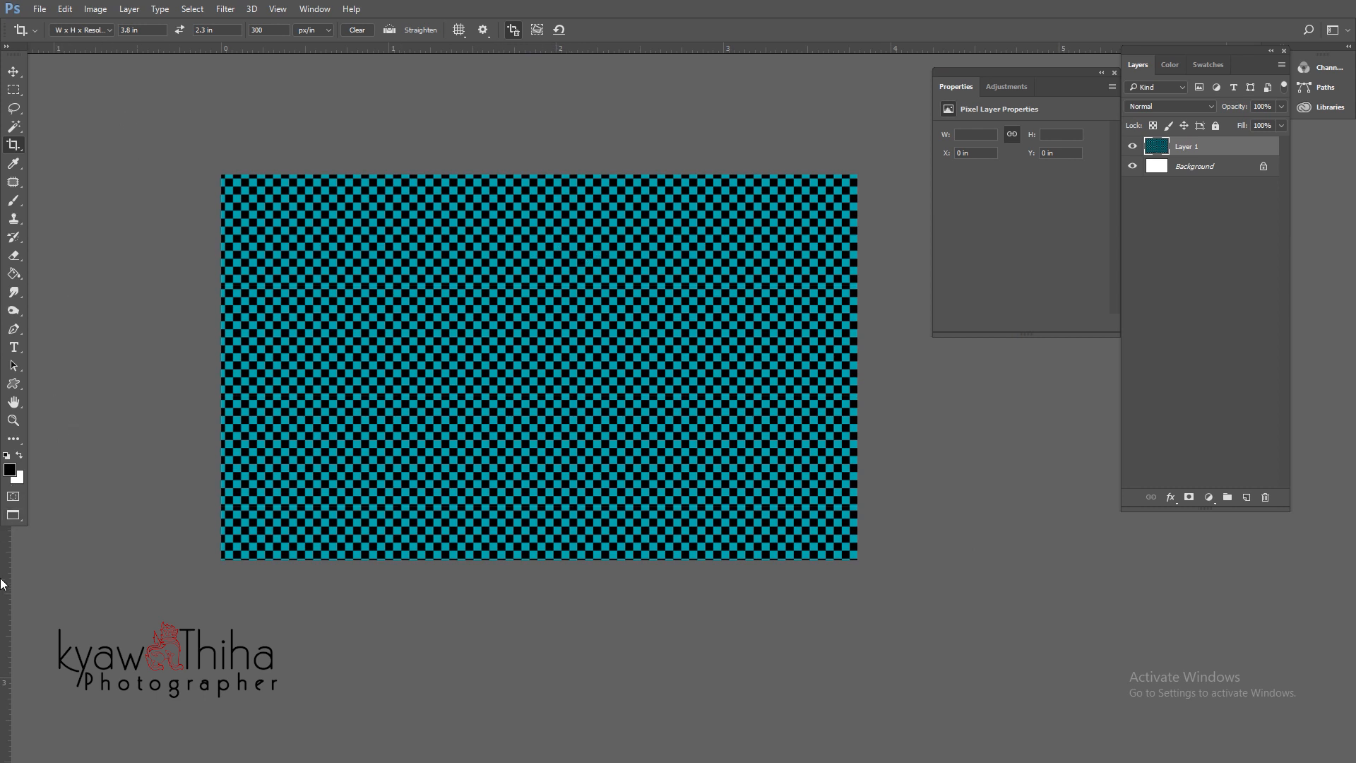
- Place vertical guides near 1.13 in and 1.86 in and a horizontal guide at mid-height
{"action": "left_click_drag", "start_coordinate": [3, 583], "coordinate": [442, 552]}
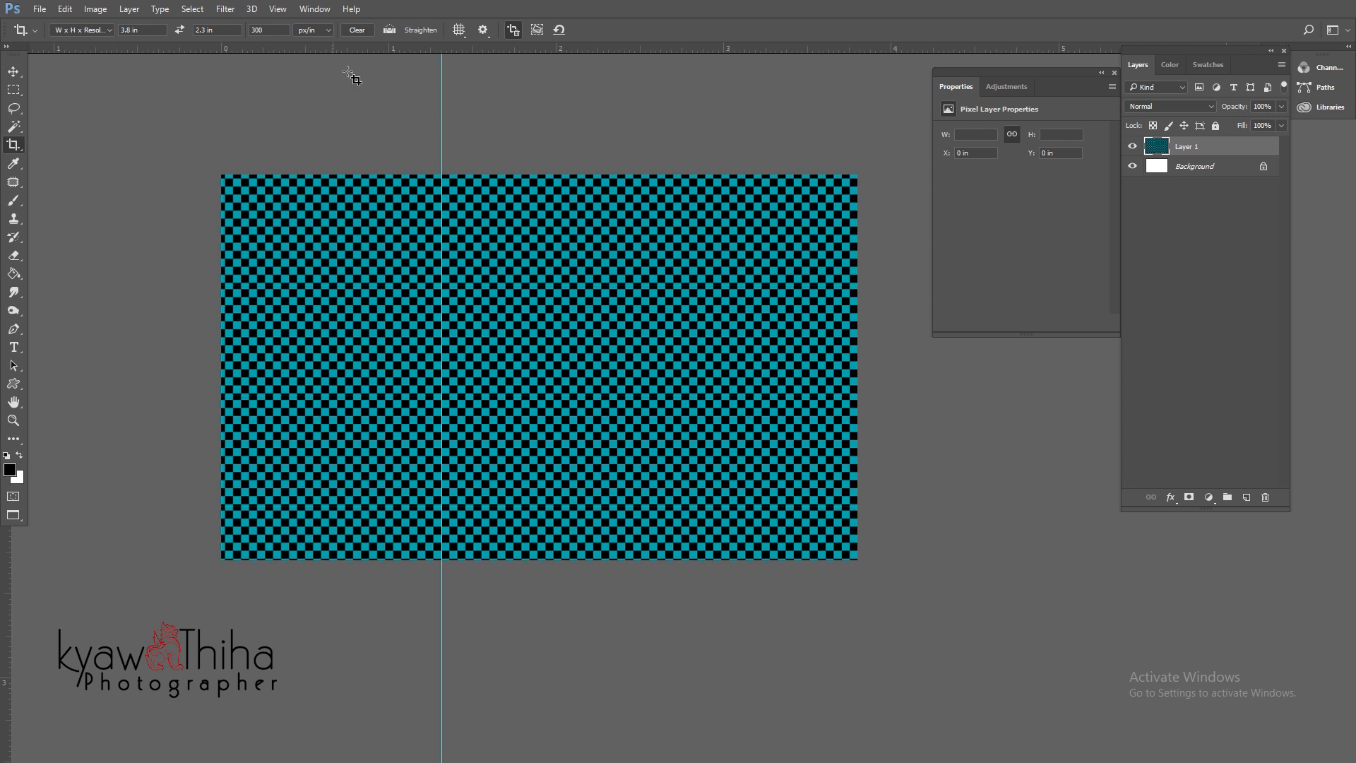
{"action": "left_click_drag", "start_coordinate": [358, 49], "coordinate": [354, 366]}
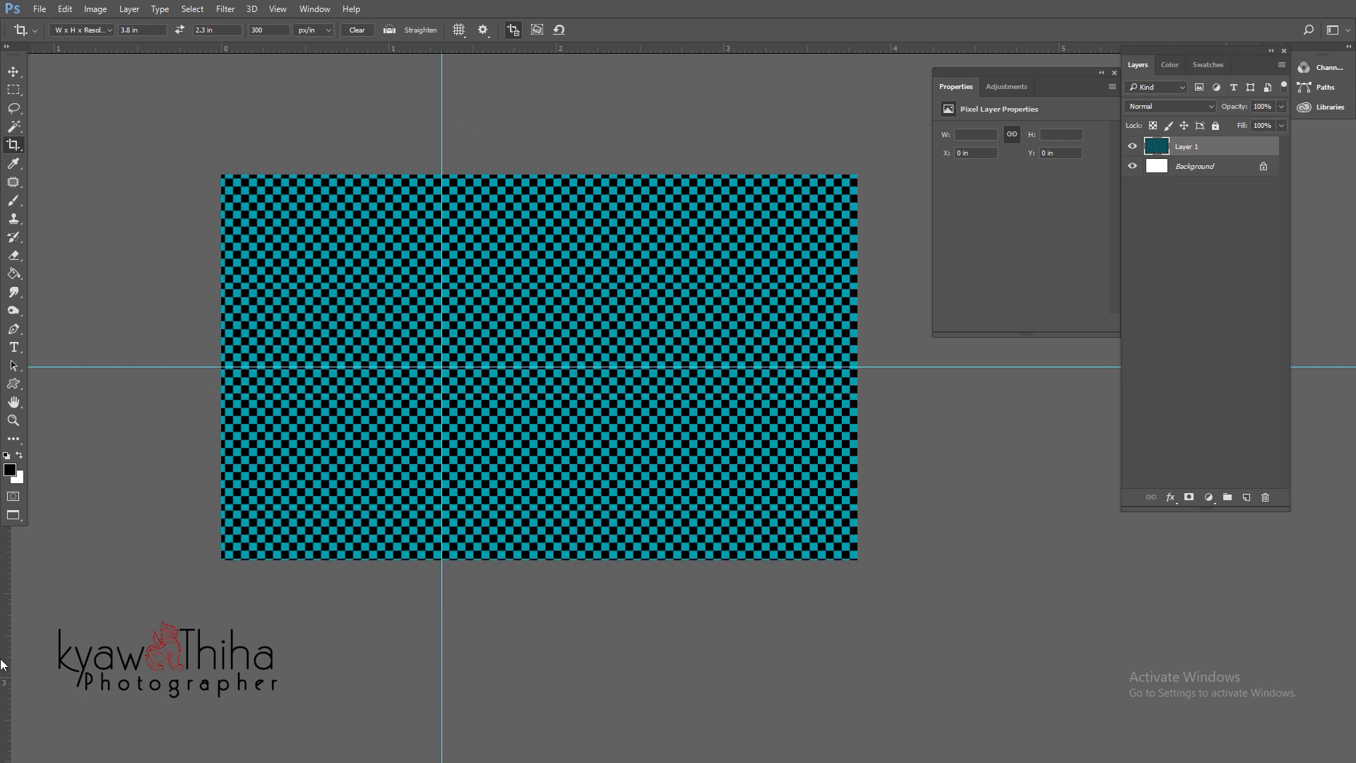
{"action": "left_click_drag", "start_coordinate": [2, 651], "coordinate": [534, 578]}
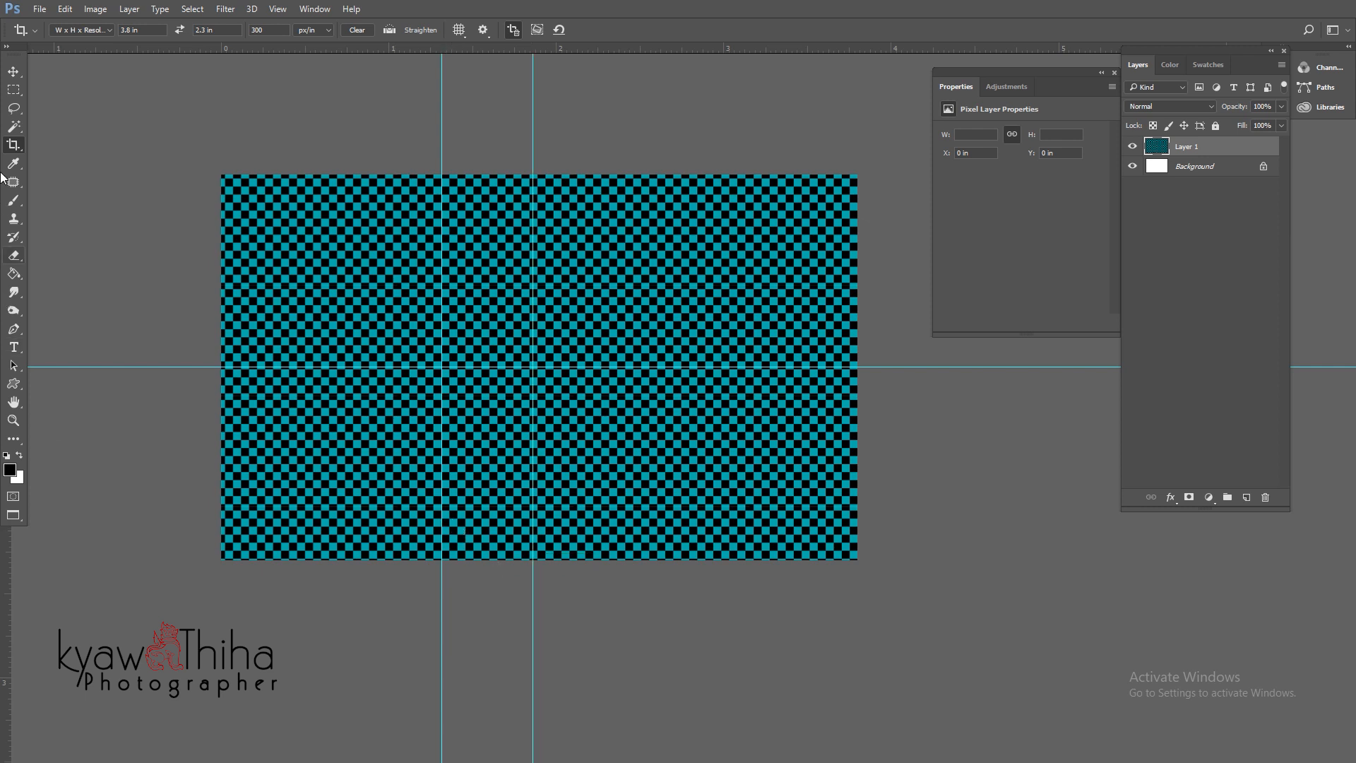
{"action": "left_click", "coordinate": [15, 71]}
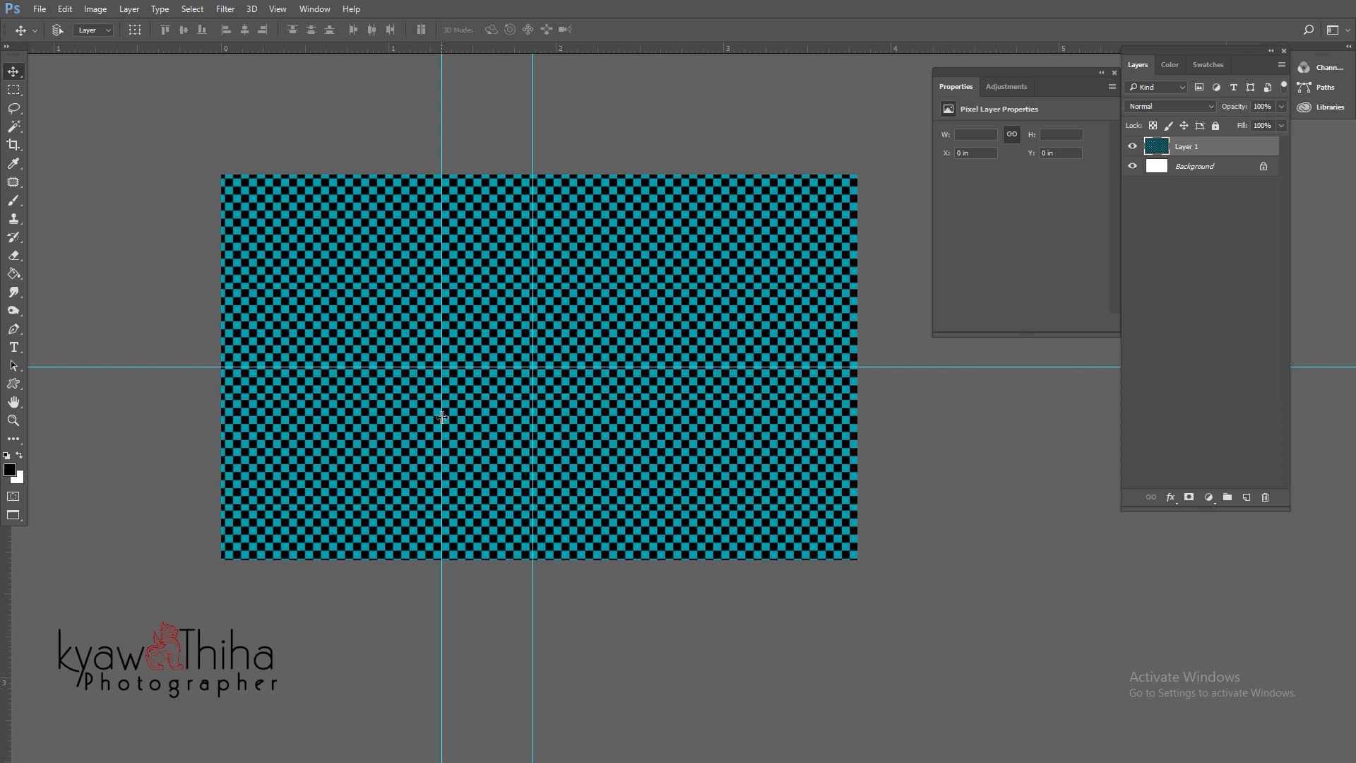
{"action": "left_click_drag", "start_coordinate": [442, 306], "coordinate": [406, 306]}
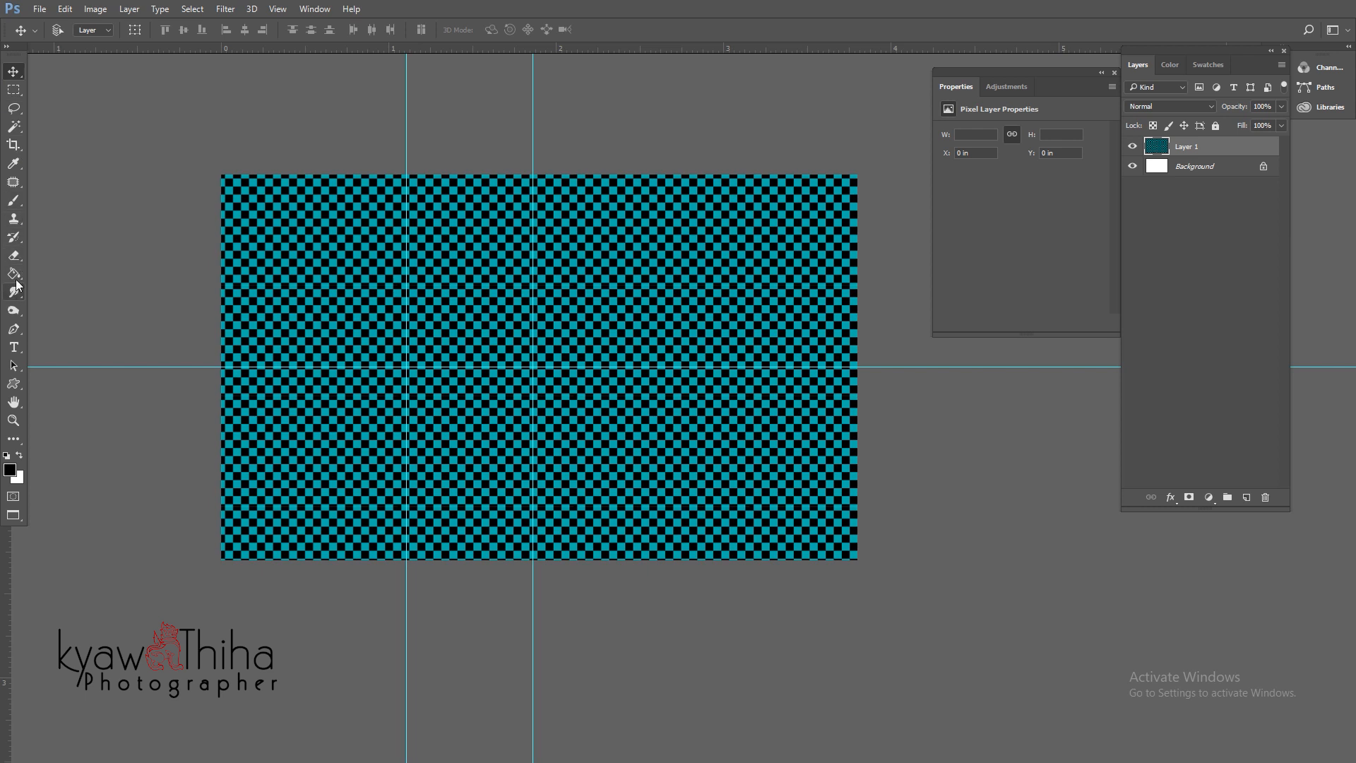
- Start a Pen path with its first anchor on the card's top edge
{"action": "left_click", "coordinate": [14, 330]}
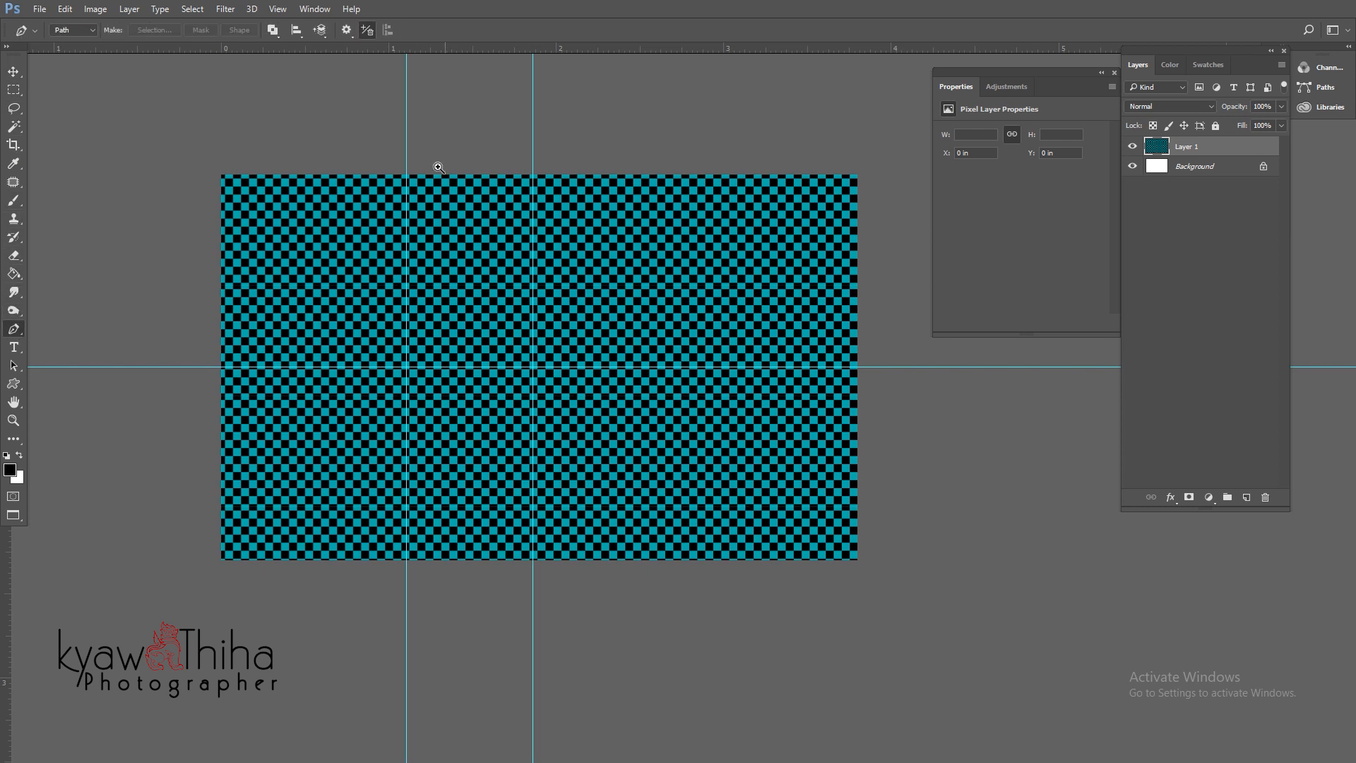
{"action": "scroll", "coordinate": [438, 165], "scroll_direction": "up", "scroll_amount": 5, "text": "alt"}
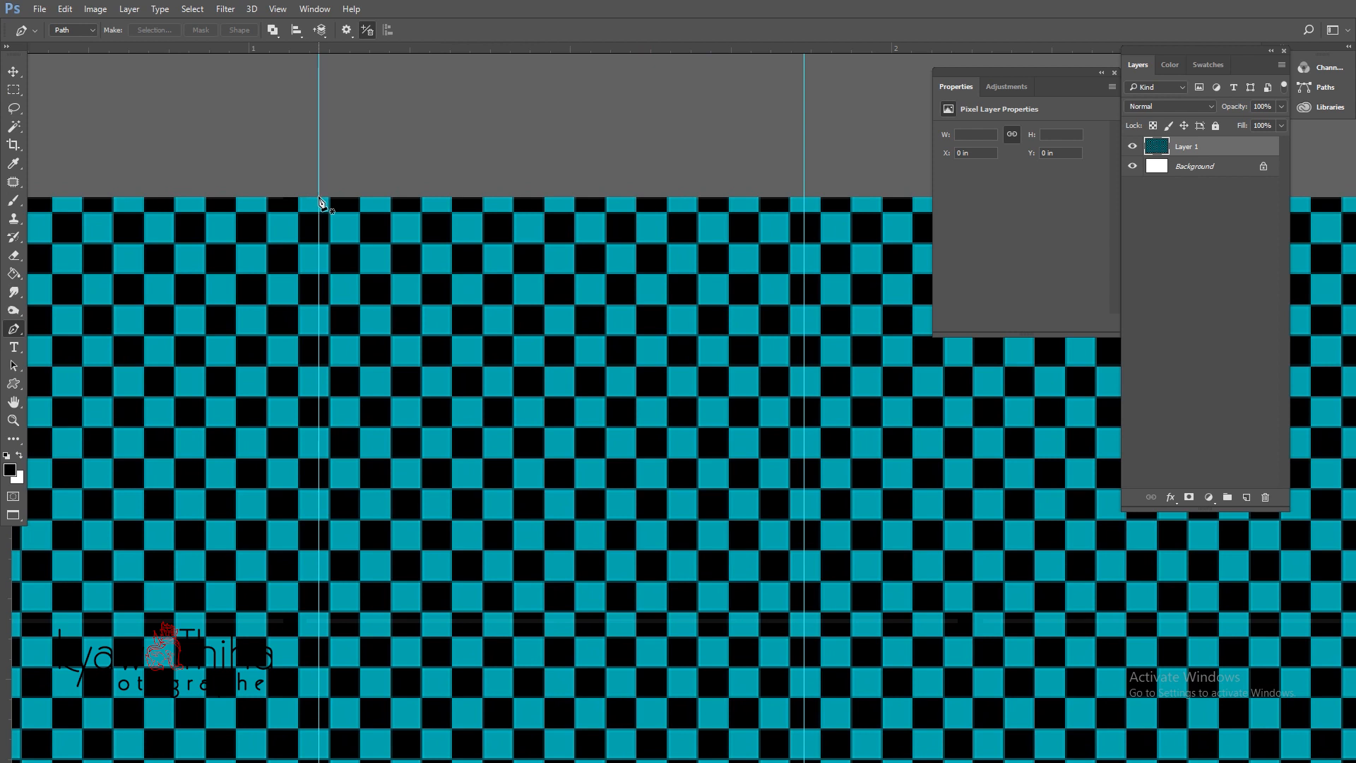
{"action": "left_click", "coordinate": [319, 203]}
{"action": "scroll", "coordinate": [581, 378], "scroll_direction": "down", "scroll_amount": 5}
{"action": "scroll", "coordinate": [581, 378], "scroll_direction": "right", "scroll_amount": 5}
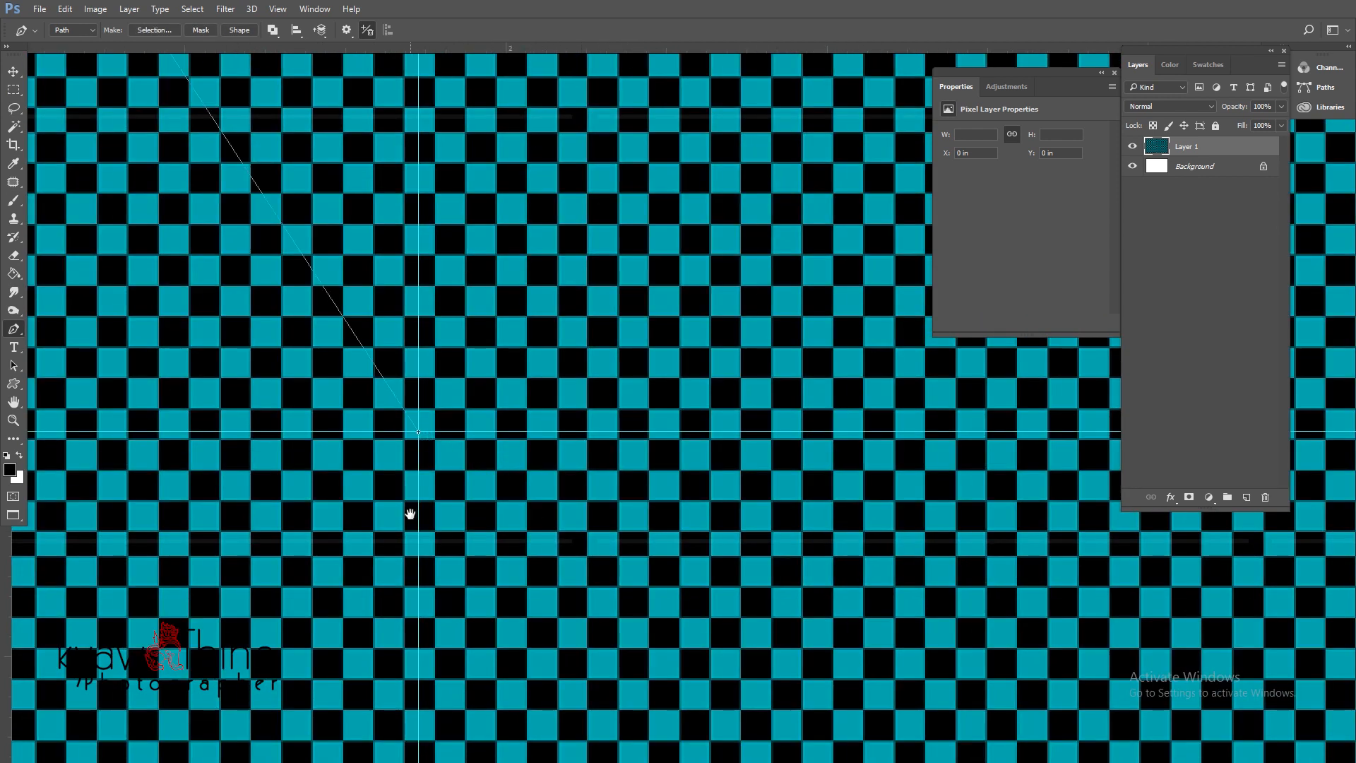
{"action": "scroll", "coordinate": [544, 460], "scroll_direction": "left", "scroll_amount": 8}
{"action": "scroll", "coordinate": [641, 266], "scroll_direction": "down", "scroll_amount": 8}
{"action": "scroll", "coordinate": [499, 392], "scroll_direction": "down", "scroll_amount": 1}
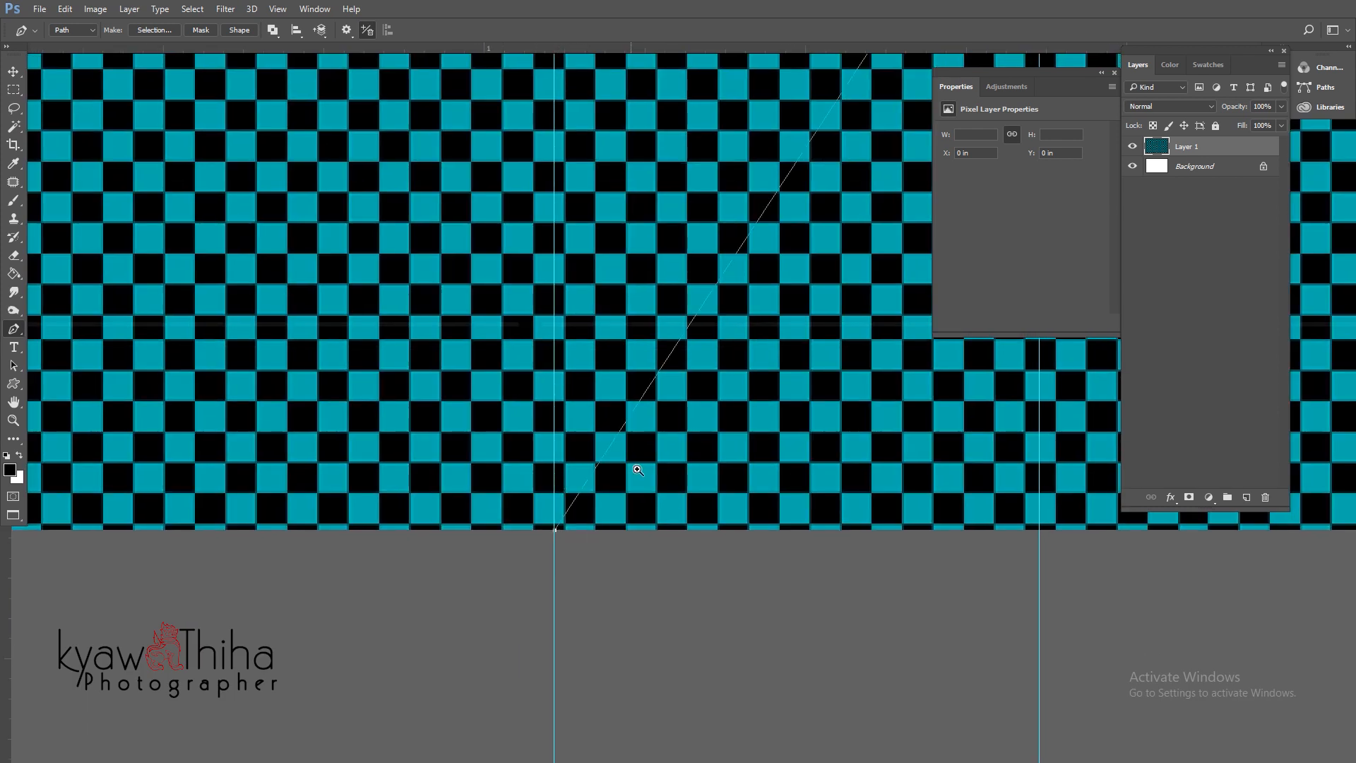
{"action": "scroll", "coordinate": [554, 536], "scroll_direction": "down", "scroll_amount": 5}
- Curve the path around the card's left edge into an arrow shape and load it as a selection
{"action": "left_click", "coordinate": [431, 518]}
{"action": "left_click", "coordinate": [398, 299]}
{"action": "left_click", "coordinate": [426, 181]}
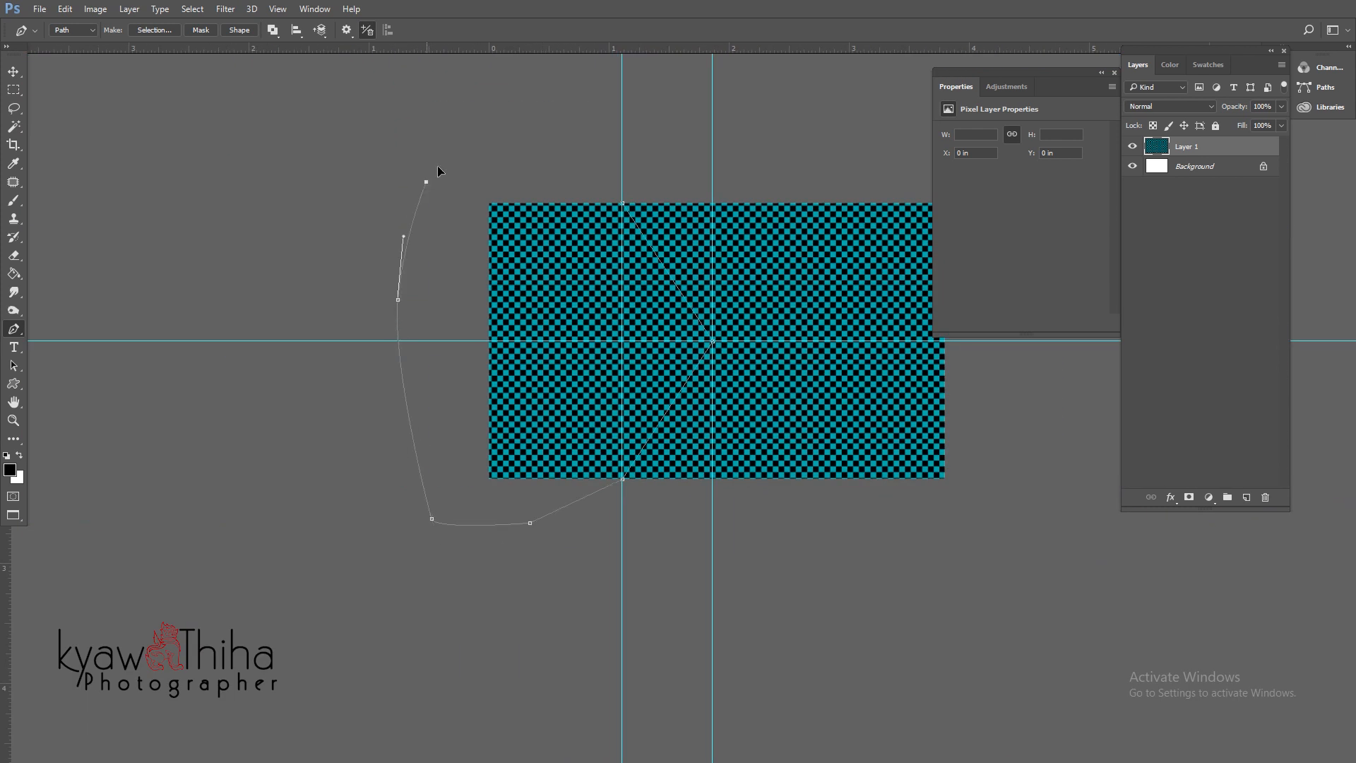
{"action": "left_click", "coordinate": [521, 137]}
{"action": "left_click", "coordinate": [591, 153]}
{"action": "key", "text": "ctrl+Return"}
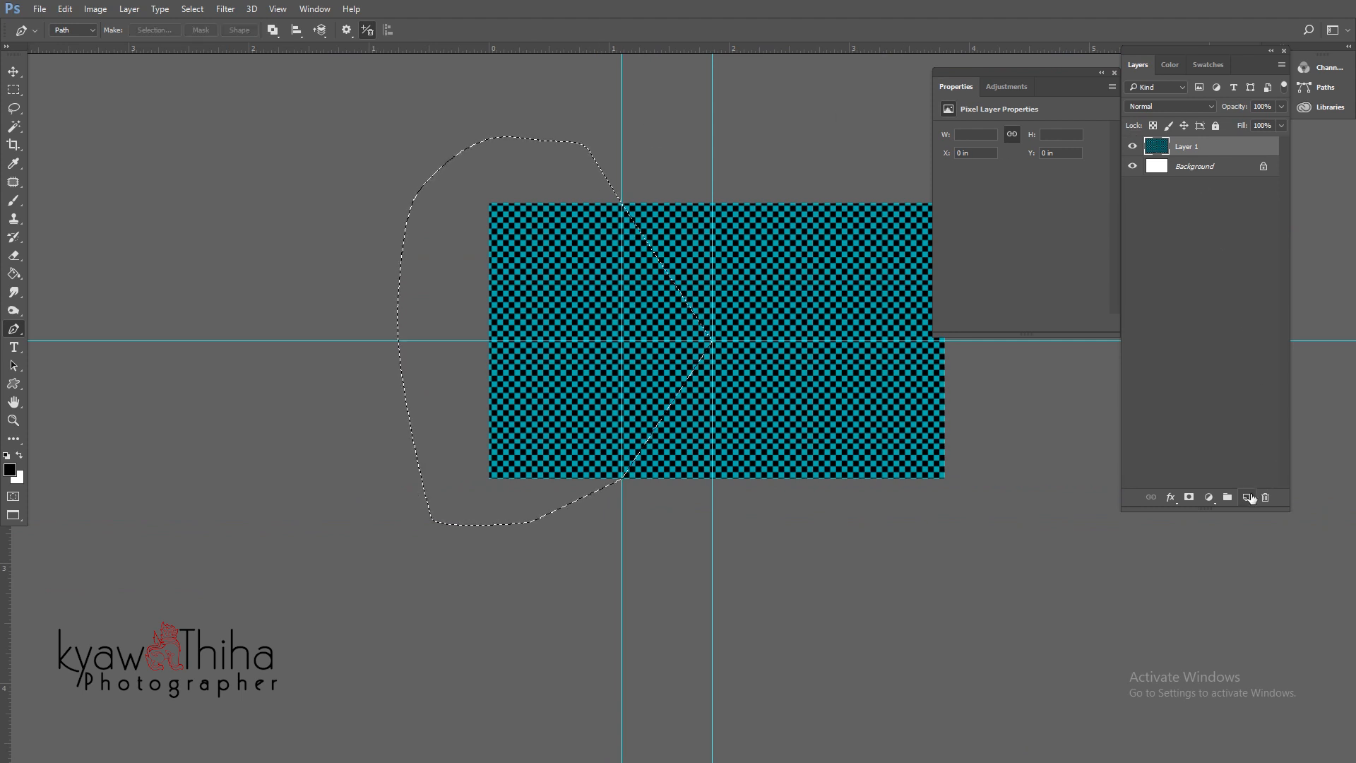
- Fill the arrow selection with white on a new layer, then deselect
{"action": "left_click", "coordinate": [1246, 497]}
{"action": "key", "text": "ctrl+BackSpace"}
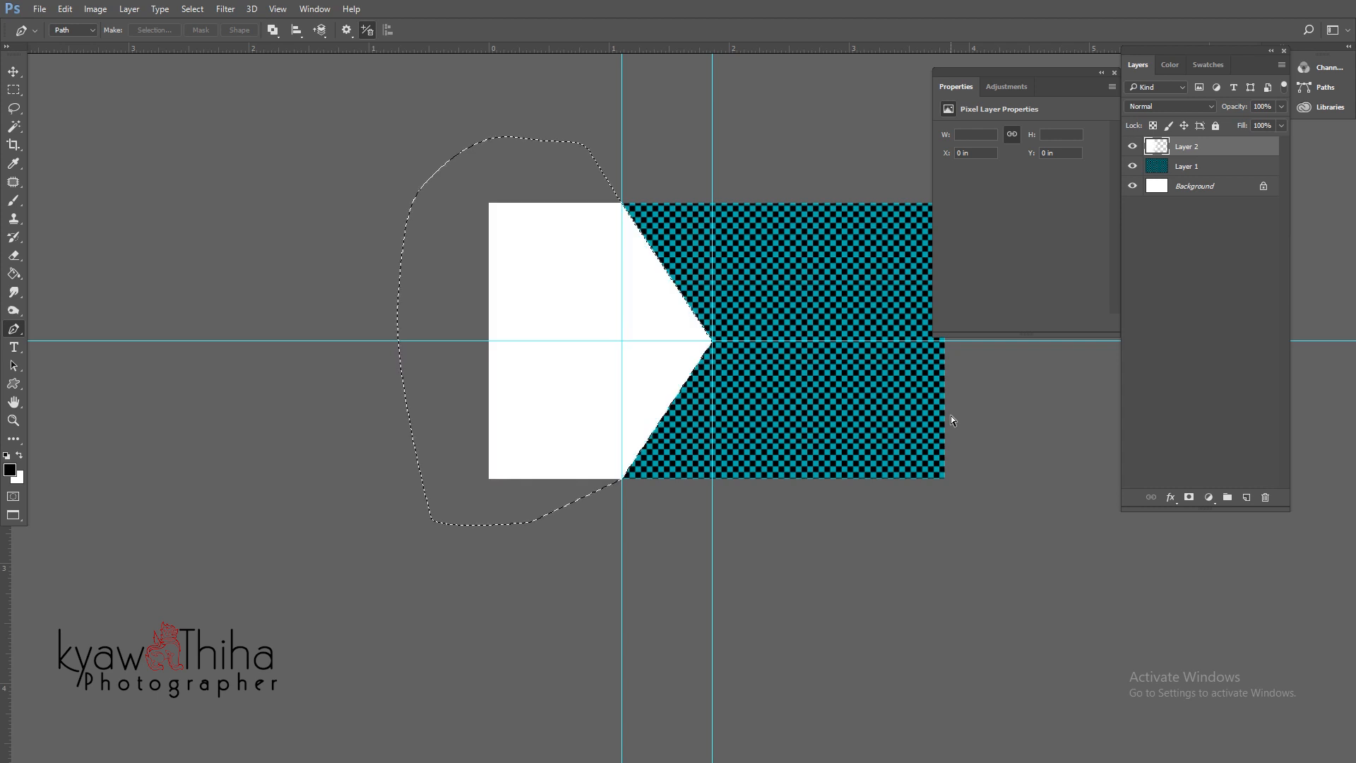
{"action": "key", "text": "ctrl+d"}
{"action": "left_click", "coordinate": [706, 310], "text": "ctrl"}
{"action": "left_click_drag", "start_coordinate": [744, 341], "coordinate": [698, 333], "text": "ctrl"}
{"action": "left_click_drag", "start_coordinate": [697, 333], "coordinate": [578, 336]}
{"action": "left_click", "coordinate": [625, 359], "text": "alt"}
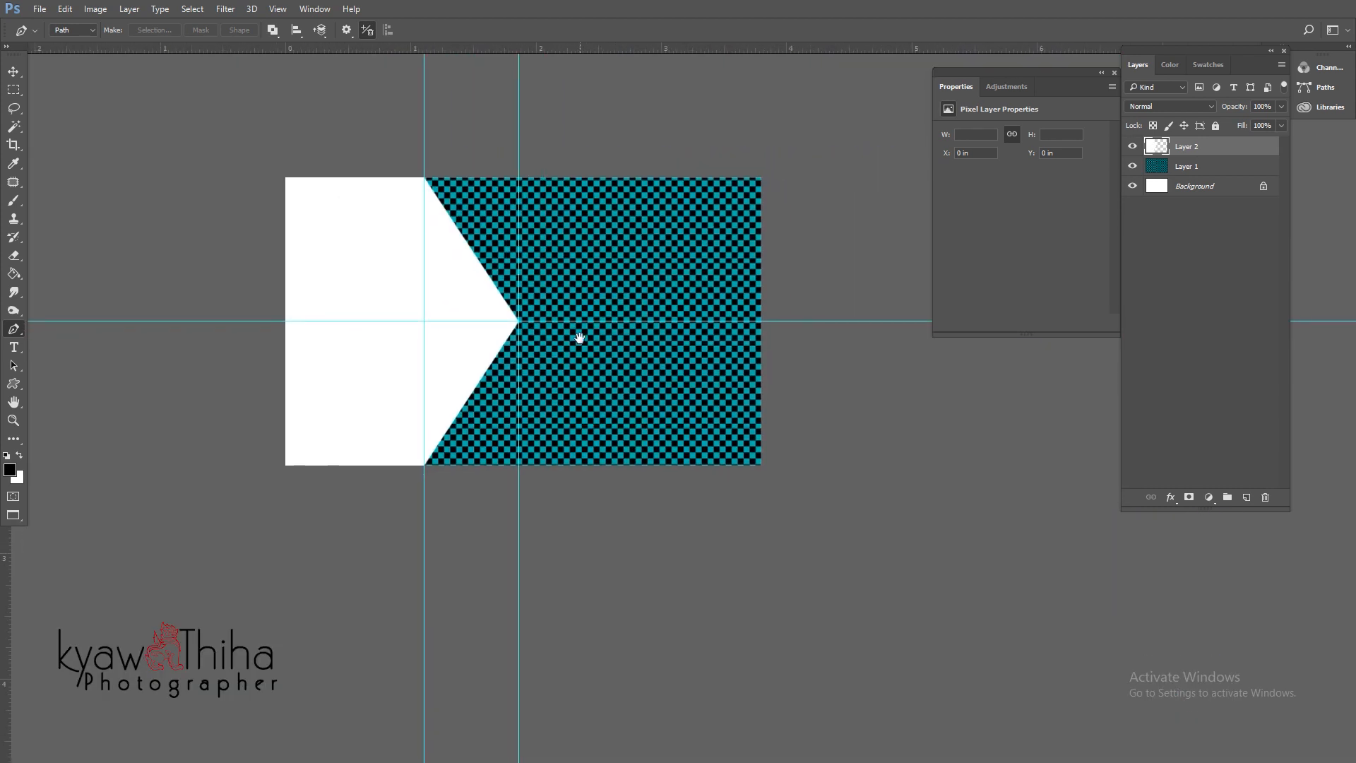
- Drag both vertical guides and the horizontal guide back into the rulers
{"action": "left_click", "coordinate": [15, 72]}
{"action": "left_click_drag", "start_coordinate": [424, 173], "coordinate": [7, 192]}
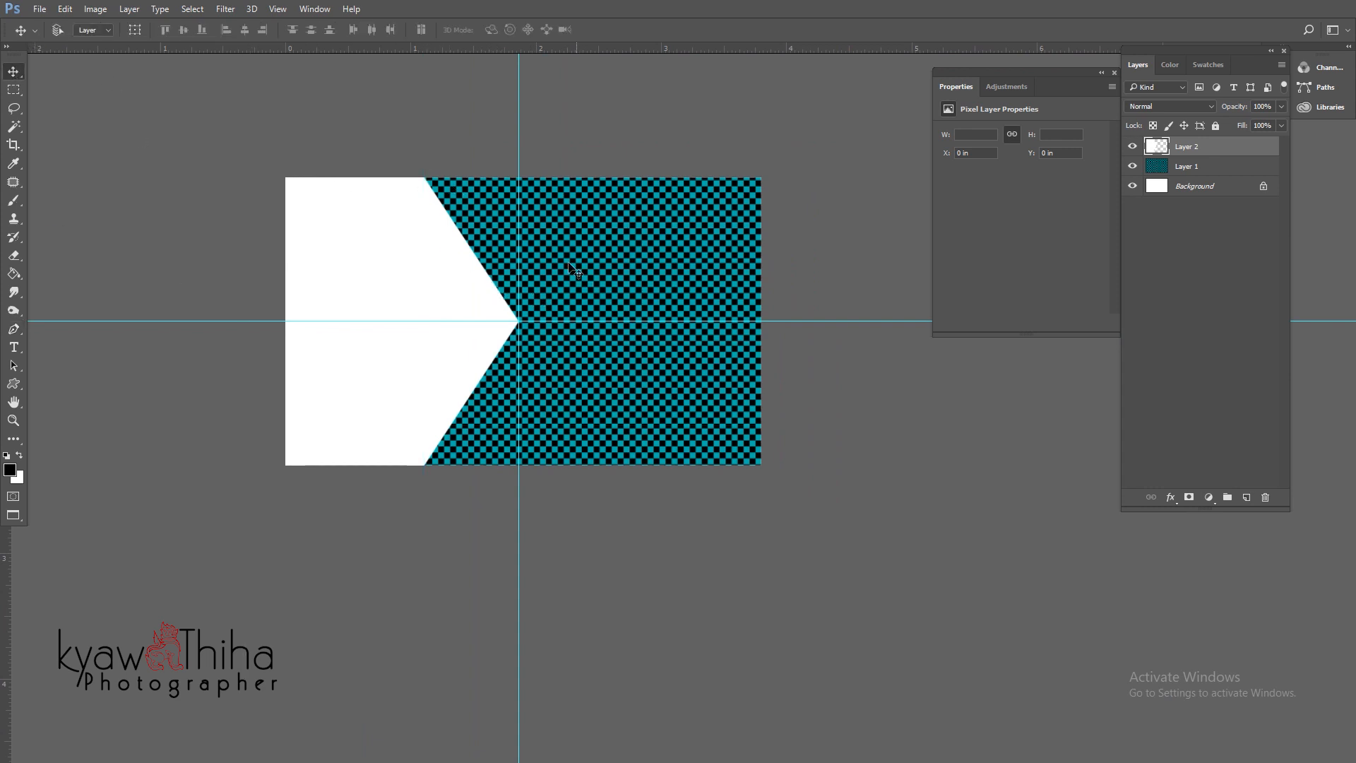
{"action": "left_click_drag", "start_coordinate": [519, 255], "coordinate": [11, 248]}
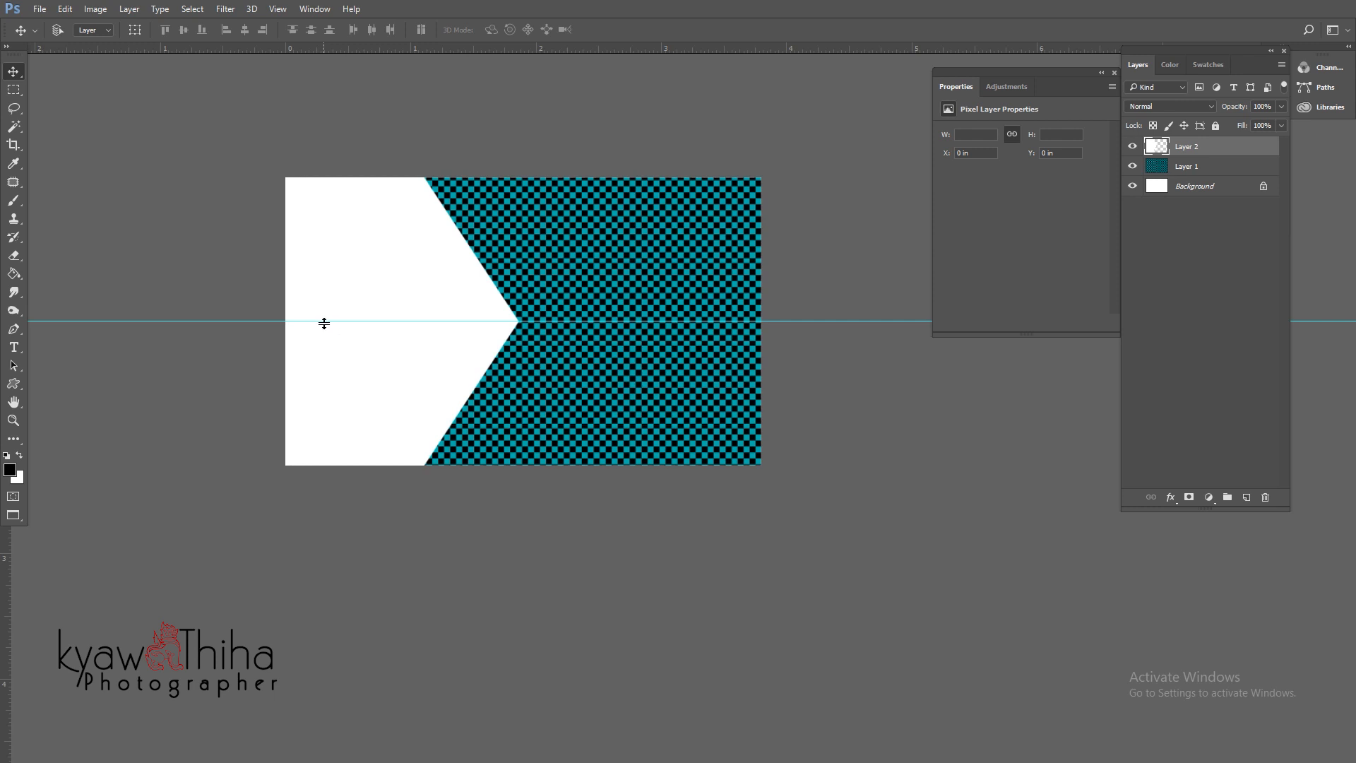
{"action": "left_click_drag", "start_coordinate": [324, 323], "coordinate": [433, 47]}
{"action": "left_click", "coordinate": [479, 287], "text": "ctrl"}
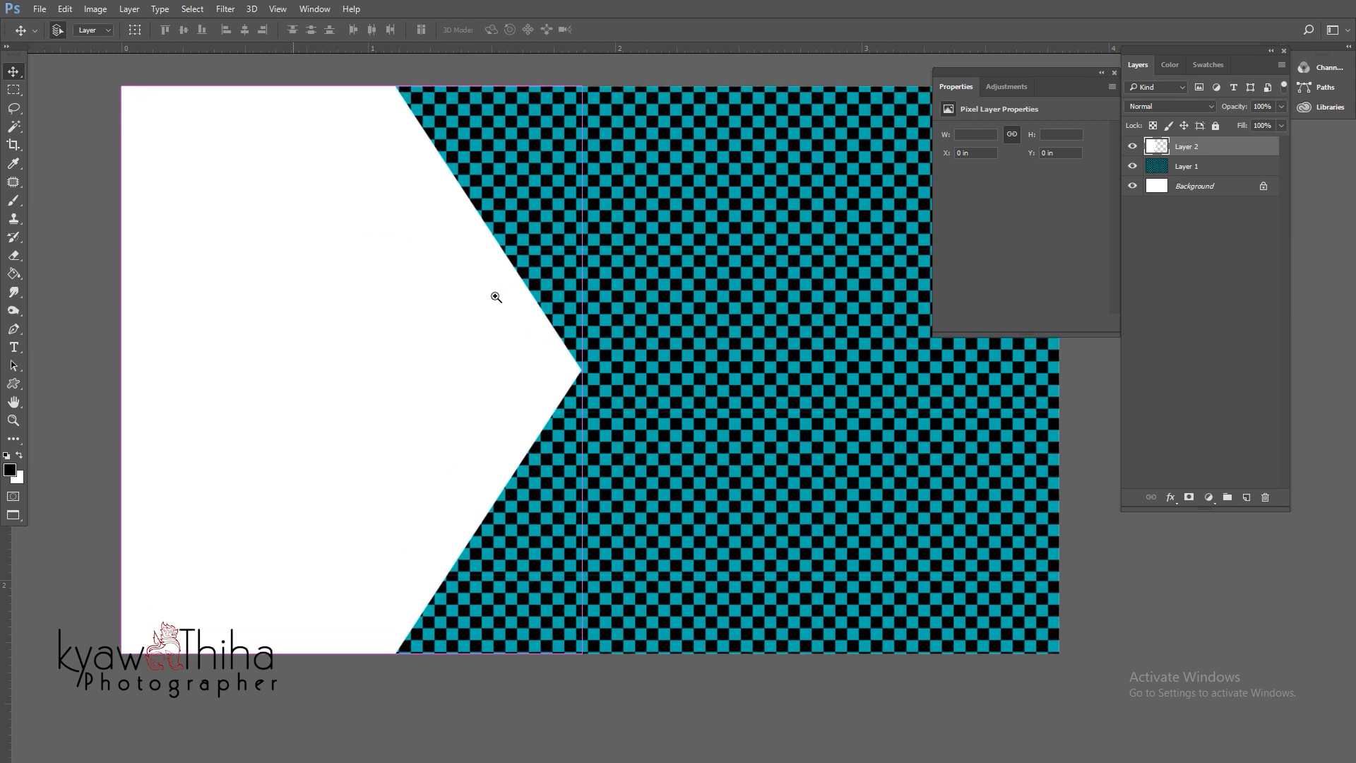
{"action": "left_click", "coordinate": [496, 296], "text": "alt"}
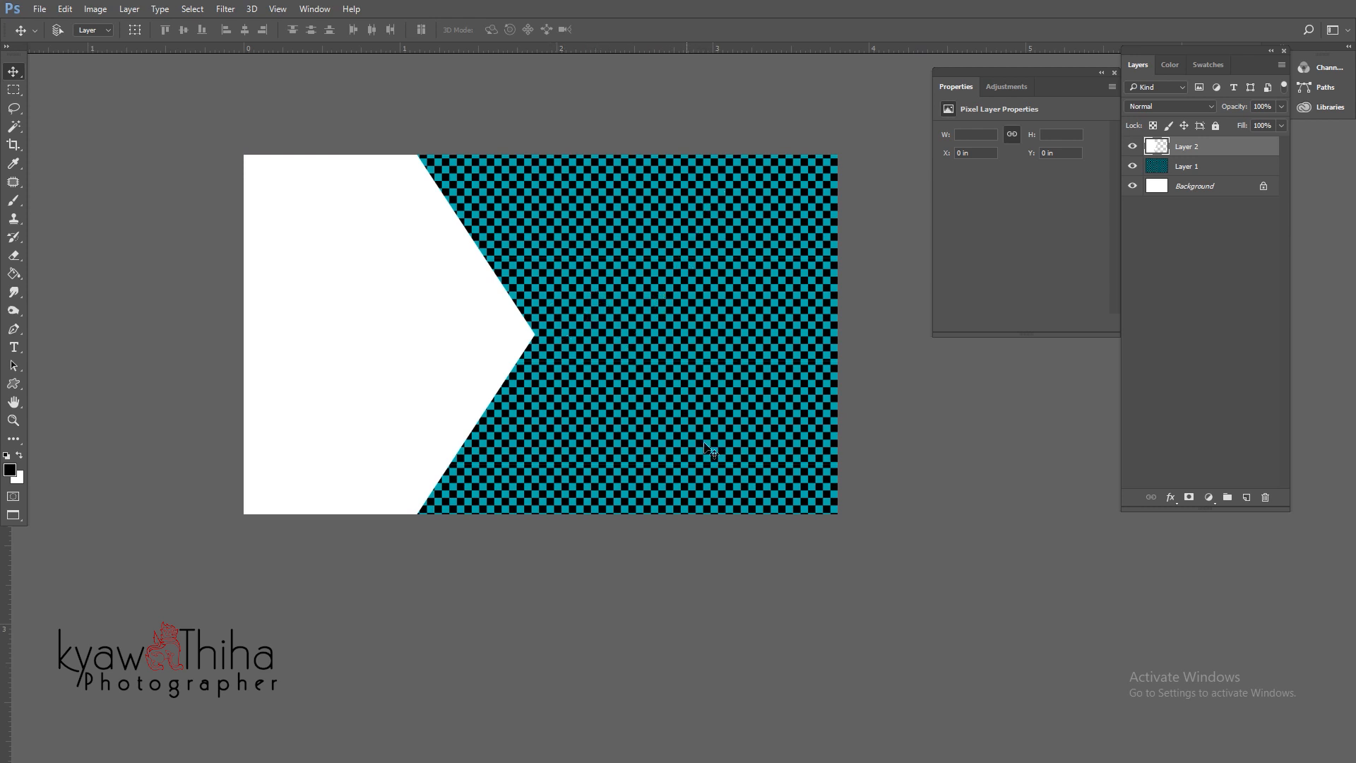
- Draw a Normal-style square marquee selection over the checker's right side
{"action": "left_click", "coordinate": [17, 90]}
{"action": "left_click", "coordinate": [50, 91]}
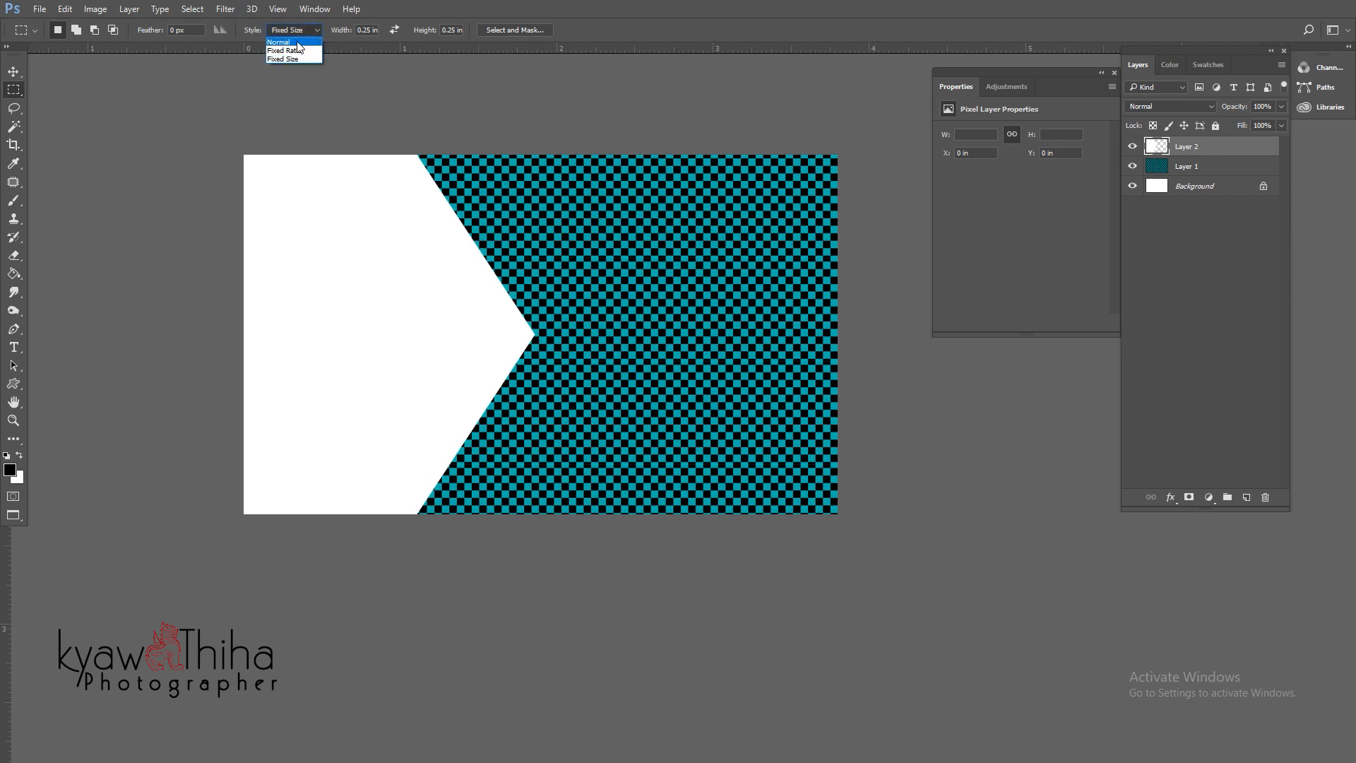
{"action": "left_click", "coordinate": [279, 43]}
{"action": "left_click_drag", "start_coordinate": [572, 238], "coordinate": [719, 391]}
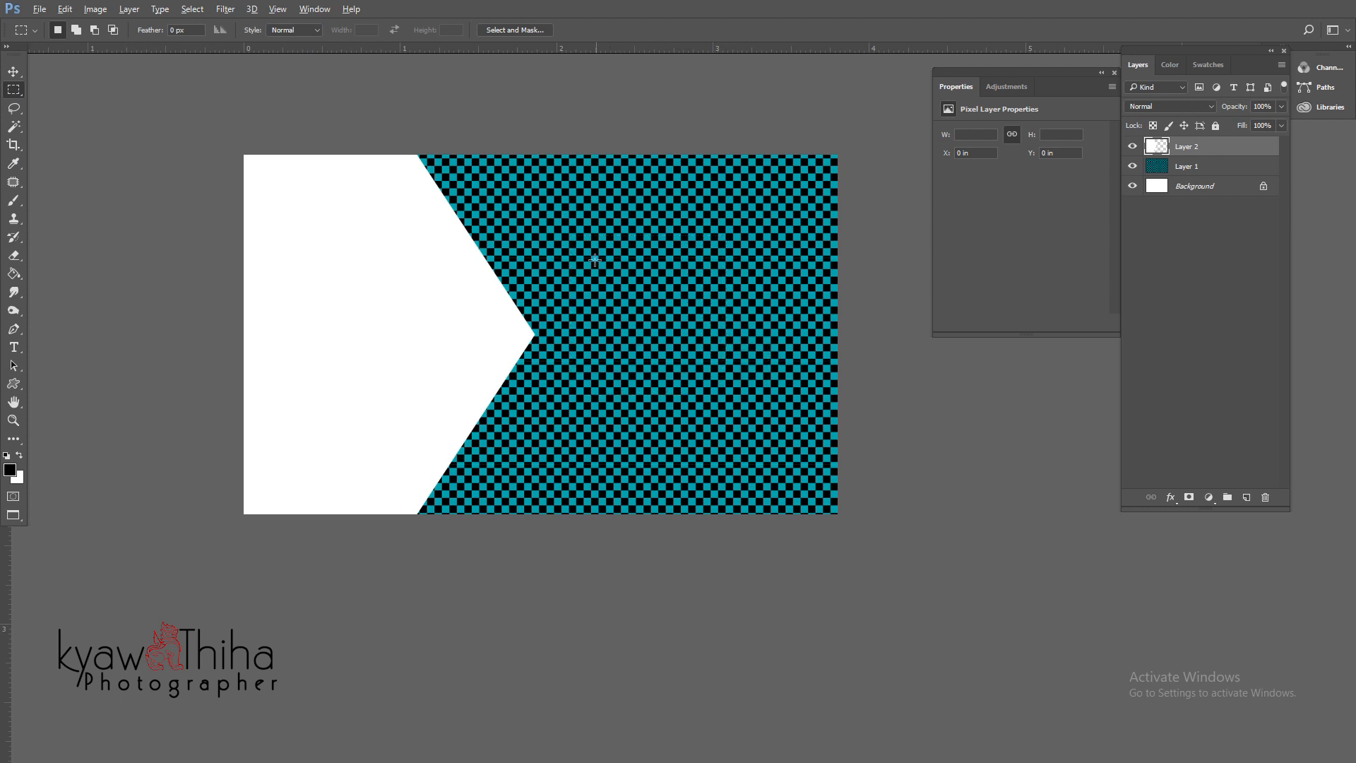
{"action": "left_click_drag", "start_coordinate": [596, 260], "coordinate": [719, 374]}
{"action": "left_click_drag", "start_coordinate": [658, 310], "coordinate": [741, 372]}
- Fill the square white on new Layer 3, deselect, and cancel a trial rotation
{"action": "left_click", "coordinate": [1247, 497]}
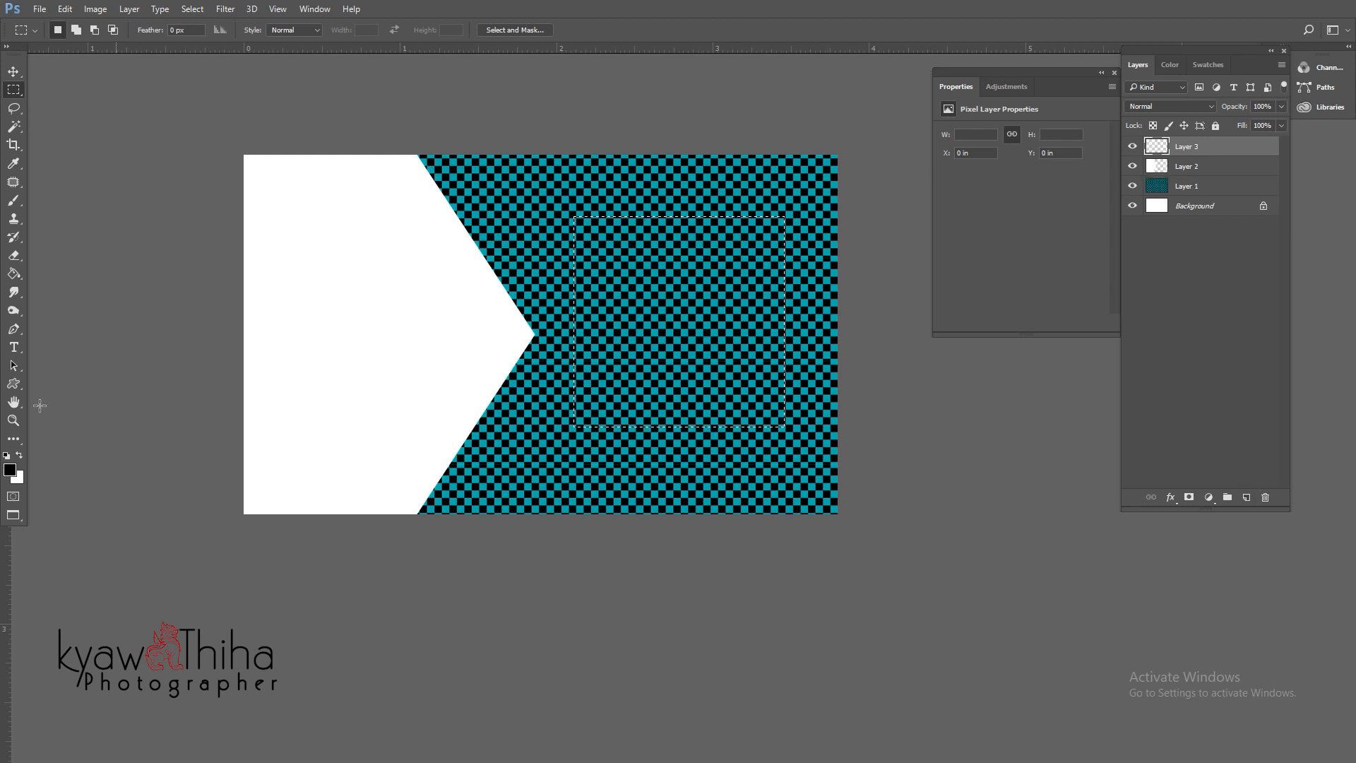
{"action": "key", "text": "ctrl+BackSpace"}
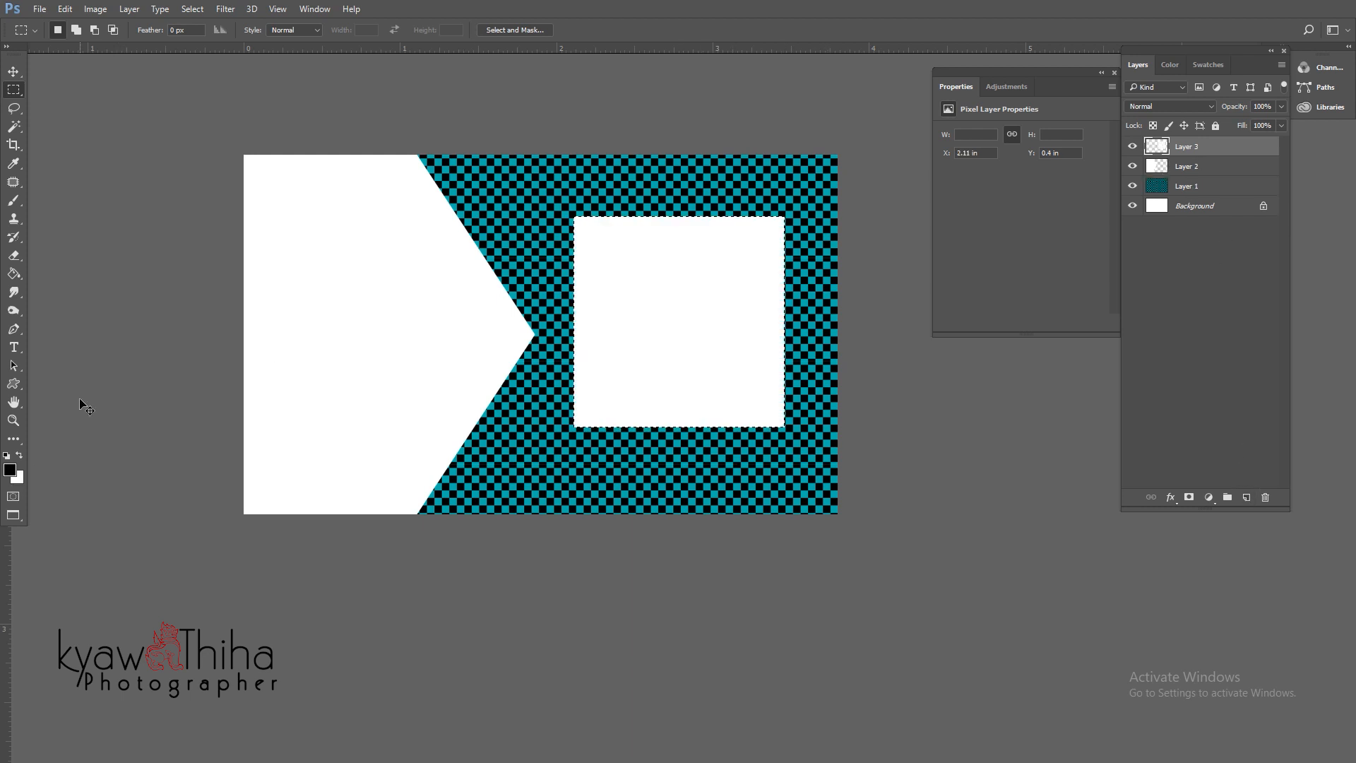
{"action": "key", "text": "ctrl+d"}
{"action": "key", "text": "ctrl+t"}
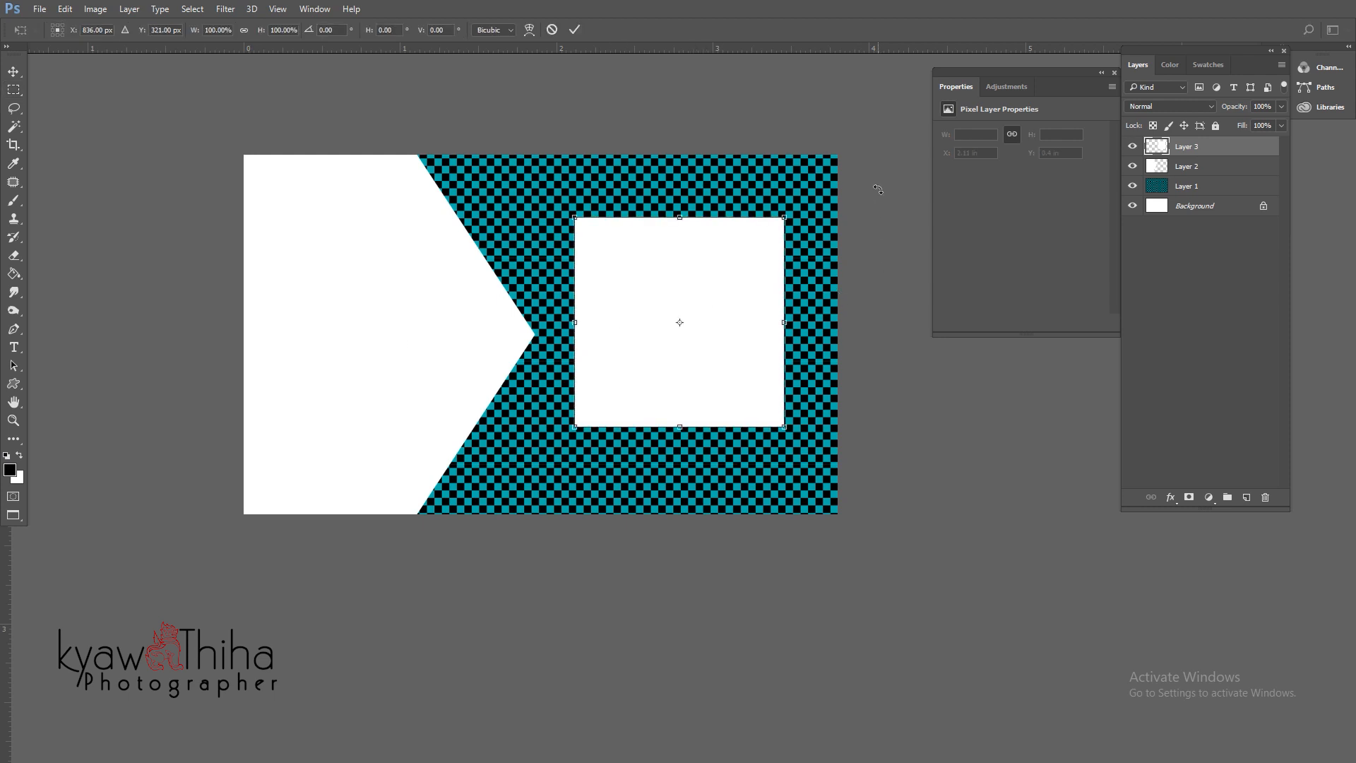
{"action": "left_click_drag", "start_coordinate": [878, 189], "coordinate": [902, 351]}
{"action": "key", "text": "Escape"}
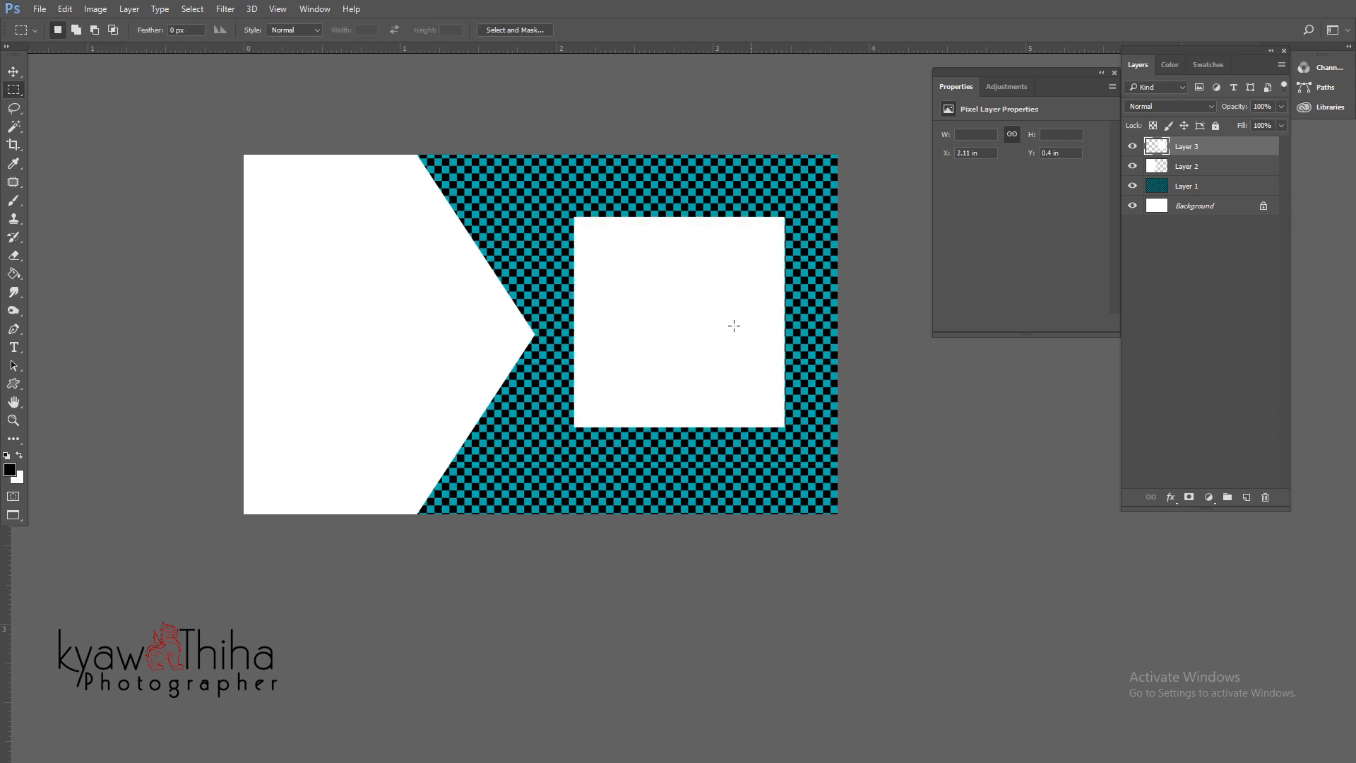
{"action": "key", "text": "ctrl+t"}
- Rotate the square 90° clockwise, then to about 134° into a diamond, and nudge it into place
{"action": "right_click", "coordinate": [728, 322]}
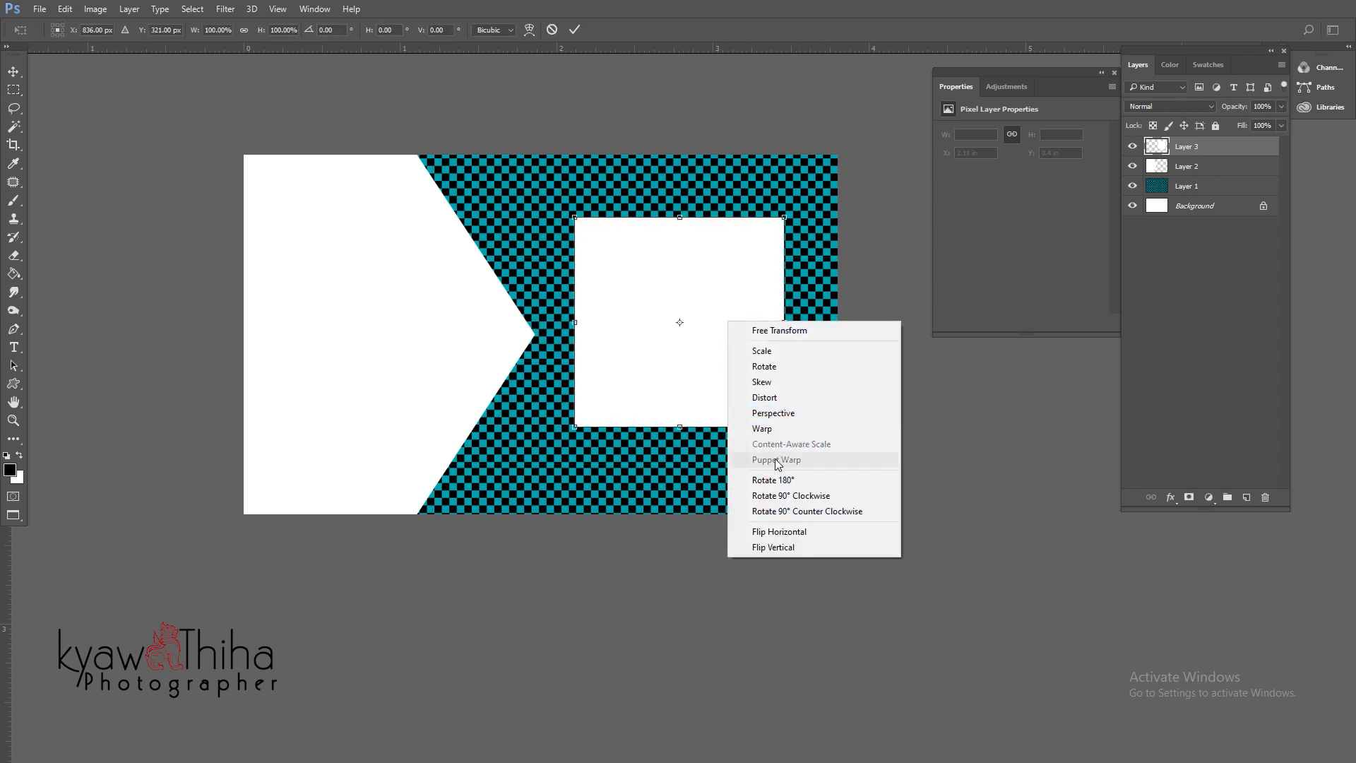
{"action": "left_click", "coordinate": [780, 493]}
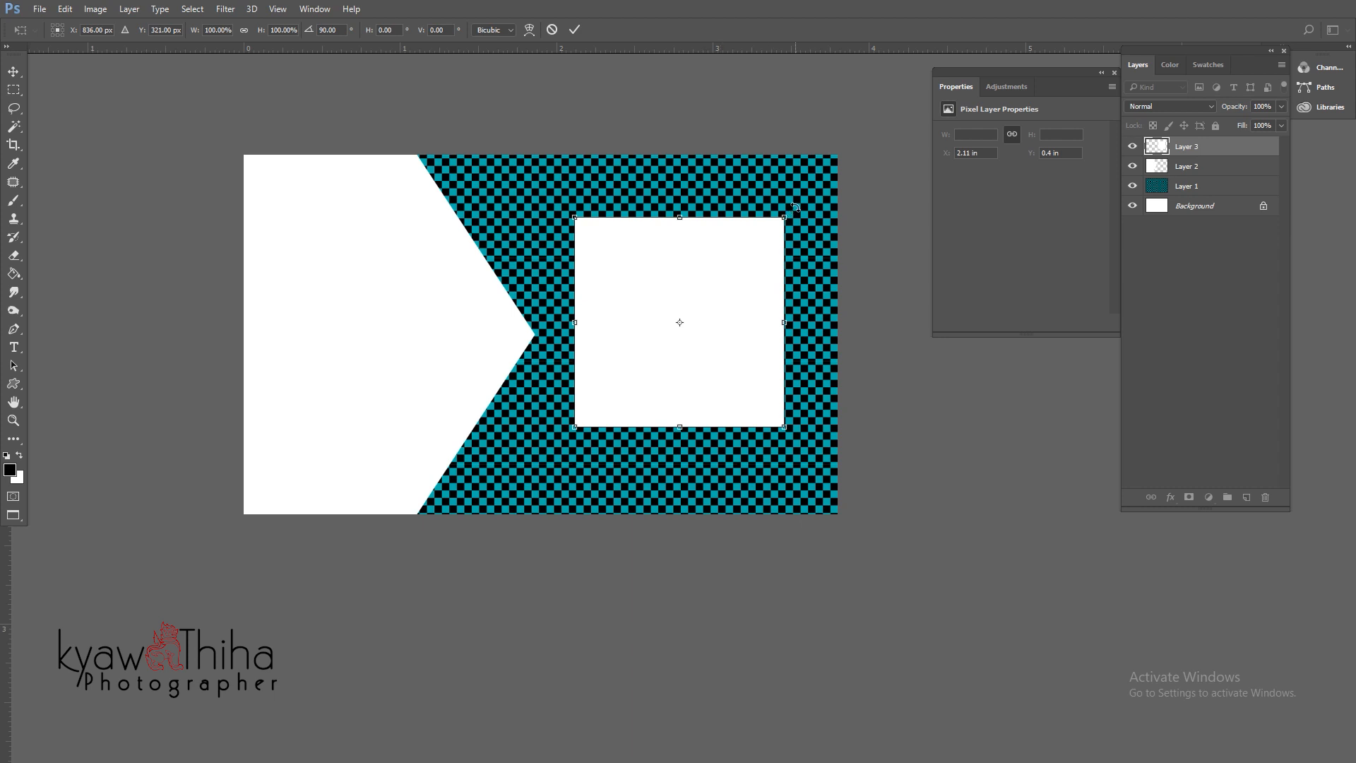
{"action": "left_click_drag", "start_coordinate": [796, 207], "coordinate": [863, 321]}
{"action": "key", "text": "Return"}
{"action": "key", "text": "m"}
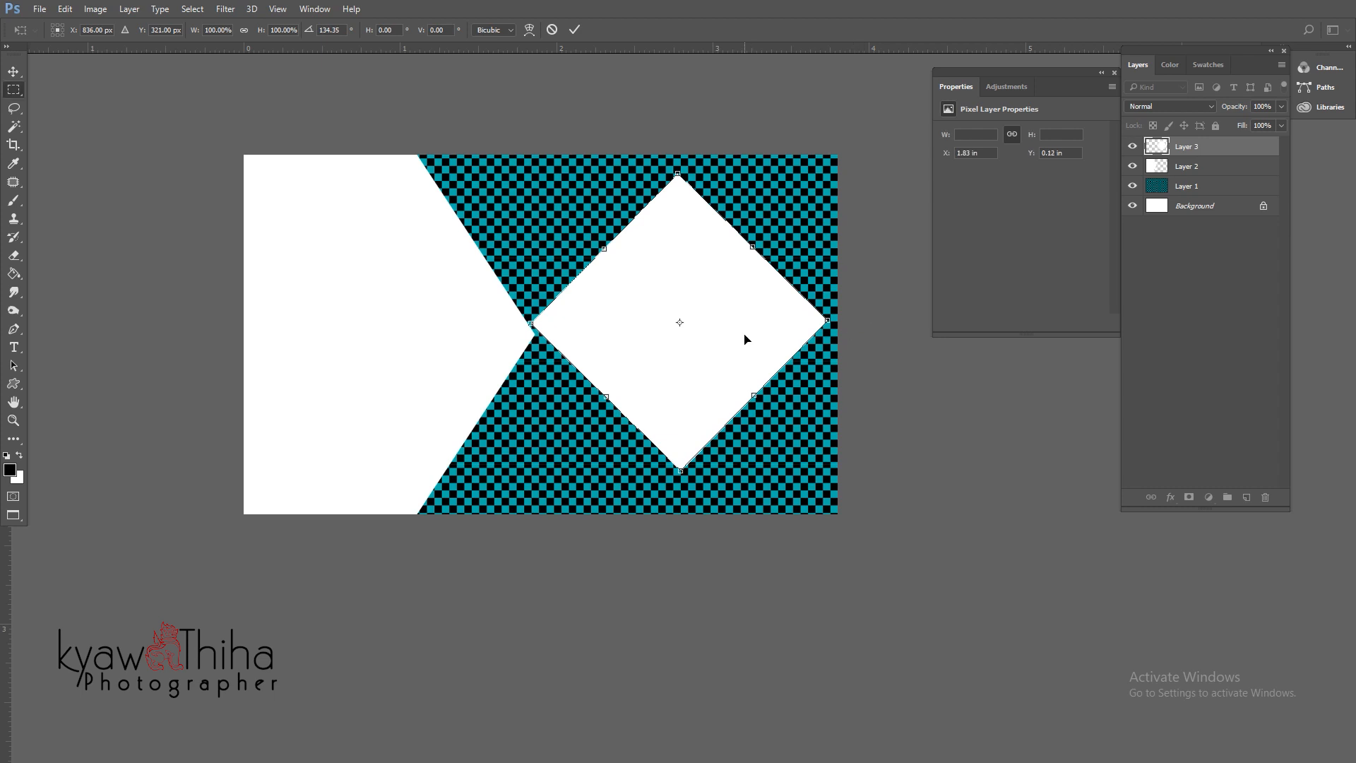
{"action": "key", "text": "v"}
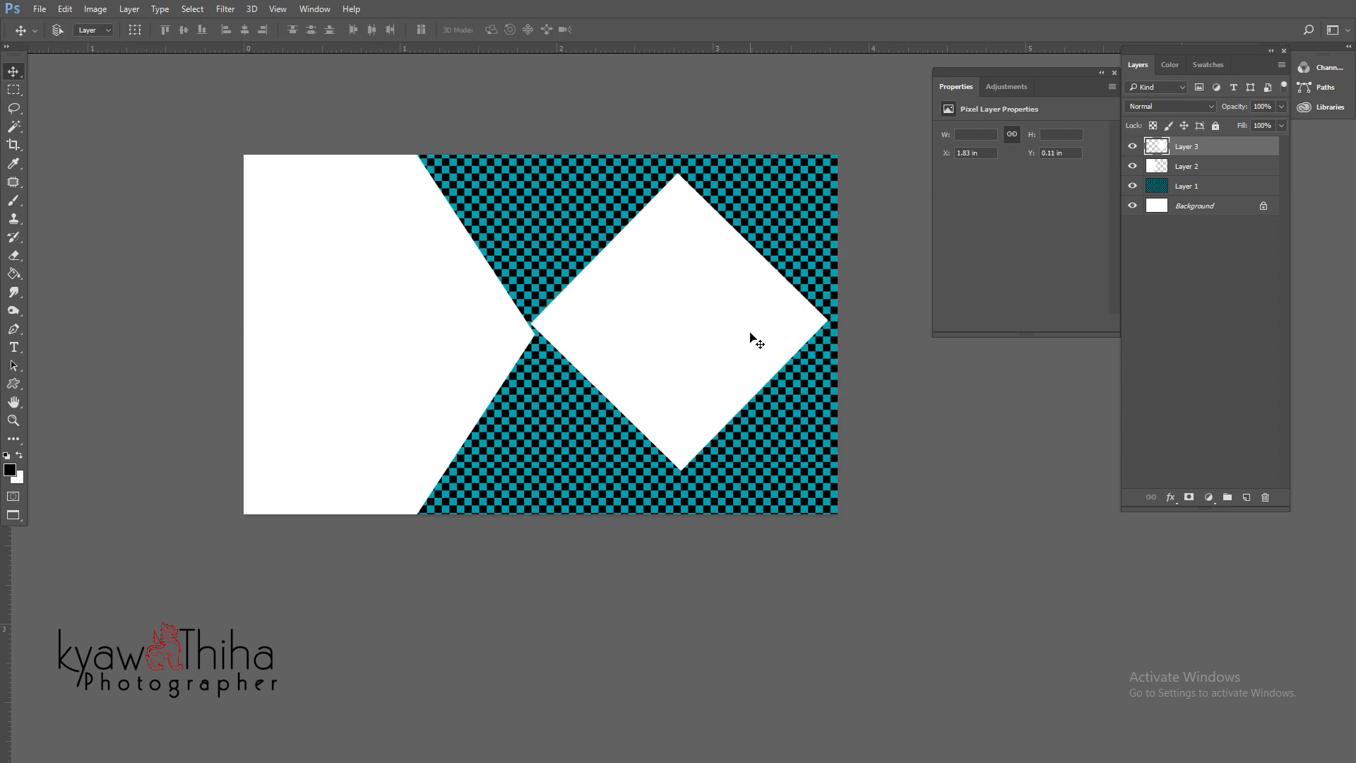
{"action": "left_click_drag", "start_coordinate": [750, 339], "coordinate": [781, 354]}
{"action": "scroll", "coordinate": [753, 336], "scroll_direction": "up", "scroll_amount": 2}
{"action": "scroll", "coordinate": [760, 356], "scroll_direction": "down", "scroll_amount": 2}
{"action": "scroll", "coordinate": [760, 355], "scroll_direction": "down", "scroll_amount": 2}
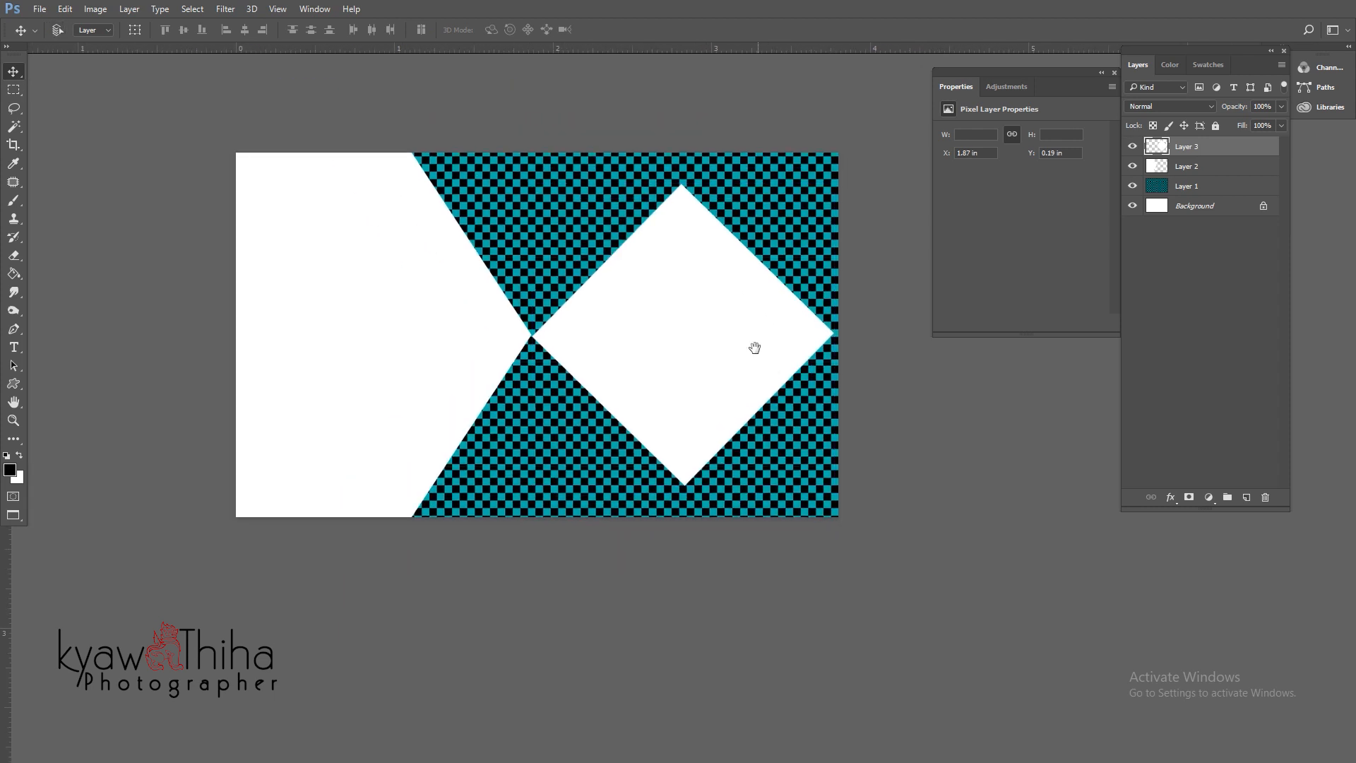
- Stretch the white arrow on Layer 2 rightward until it meets the diamond
{"action": "left_click", "coordinate": [1177, 167]}
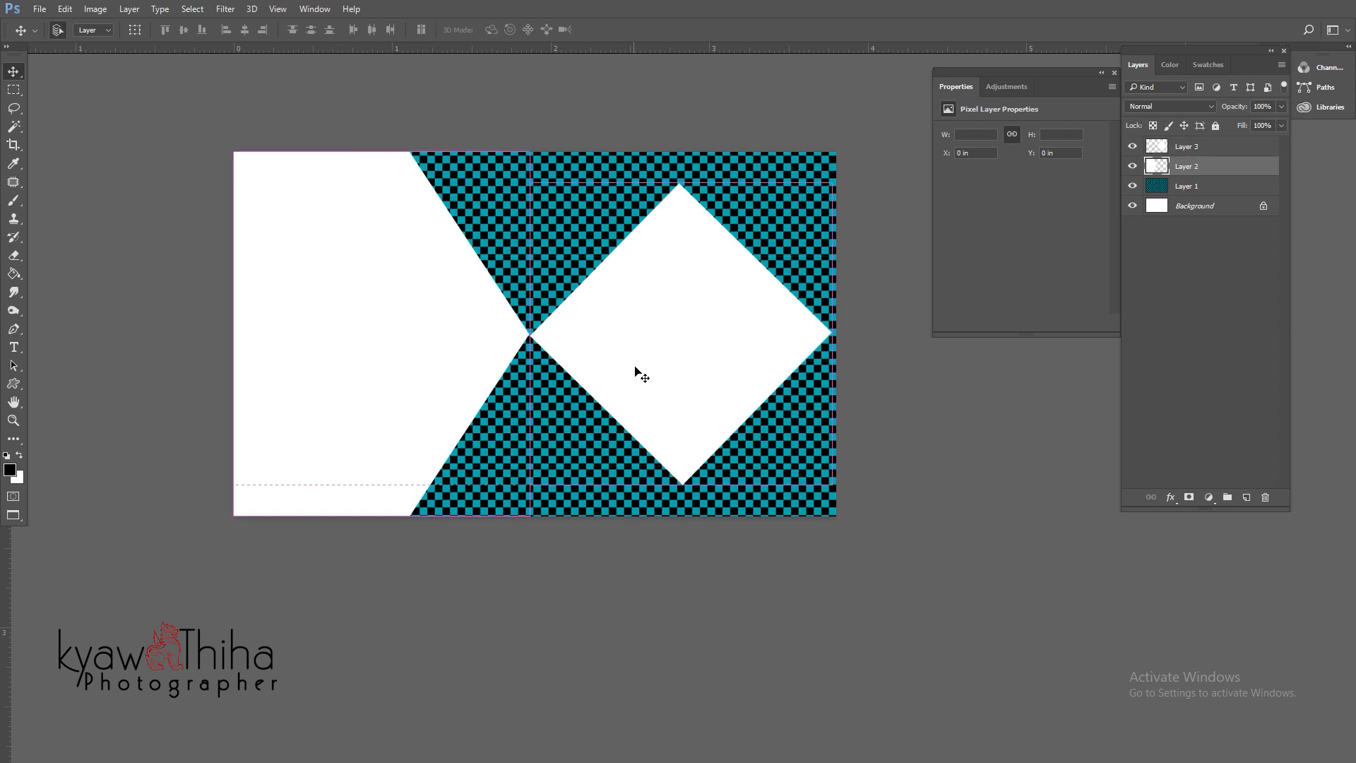
{"action": "key", "text": "ctrl+t"}
{"action": "left_click_drag", "start_coordinate": [529, 337], "coordinate": [654, 338]}
{"action": "key", "text": "Return"}
{"action": "key", "text": "ctrl+plus"}
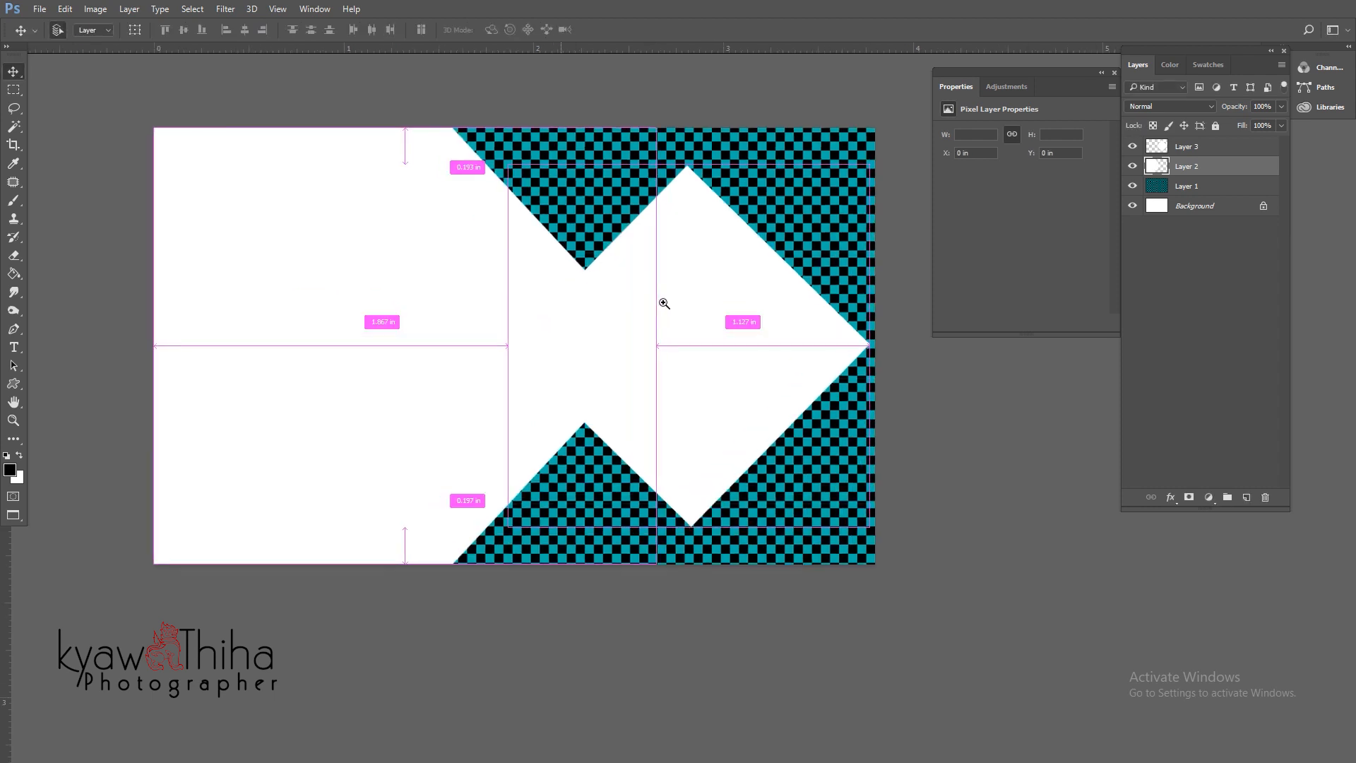
{"action": "left_click", "coordinate": [1229, 147]}
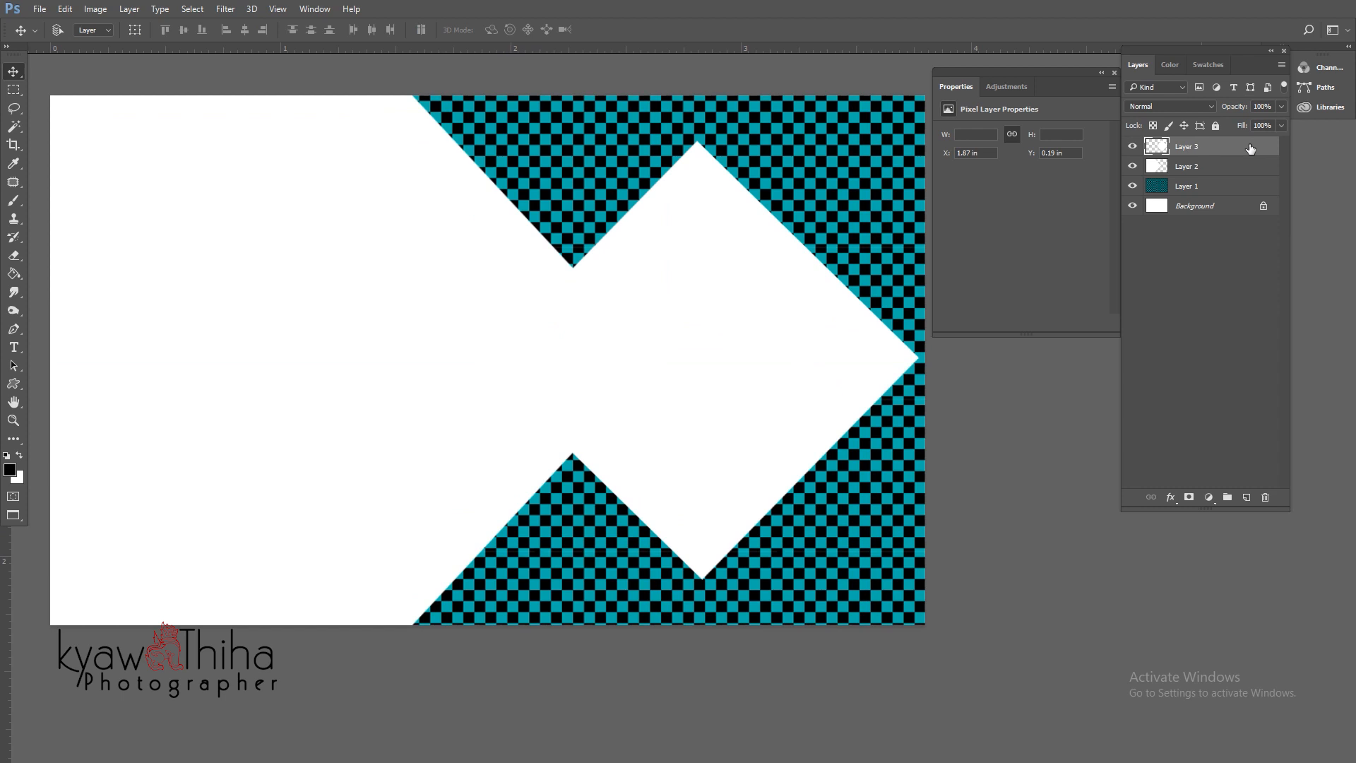
- Add Bevel & Emboss to Layer 3 and increase its size
{"action": "right_click", "coordinate": [1250, 148]}
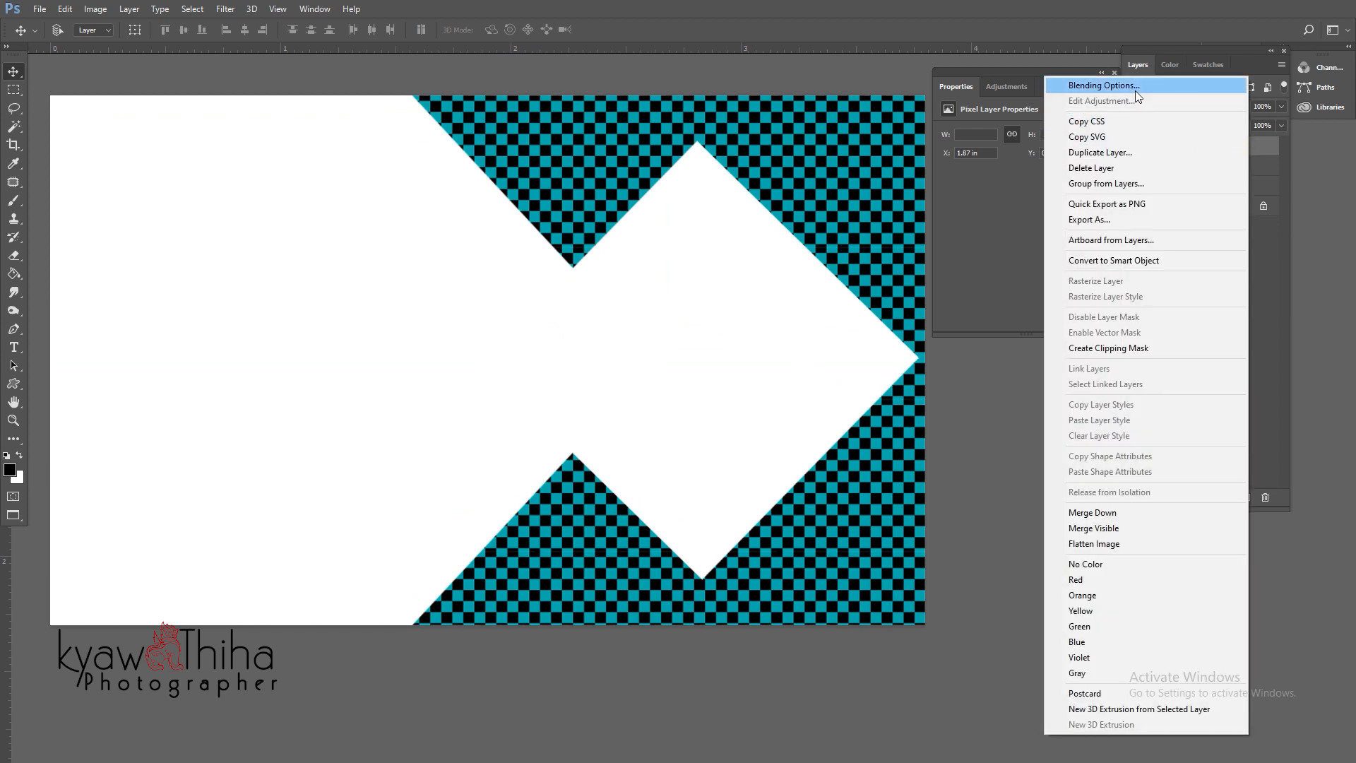
{"action": "left_click", "coordinate": [1135, 90]}
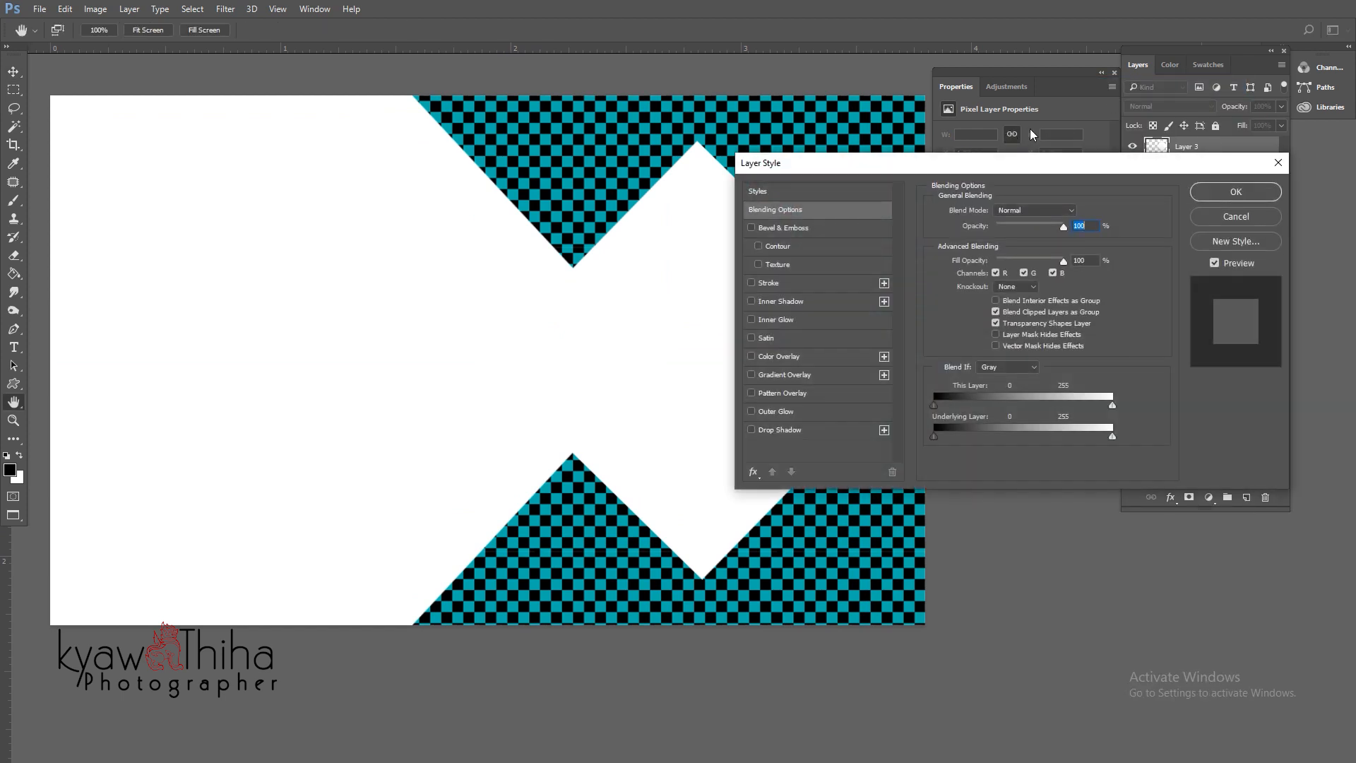
{"action": "left_click", "coordinate": [752, 226]}
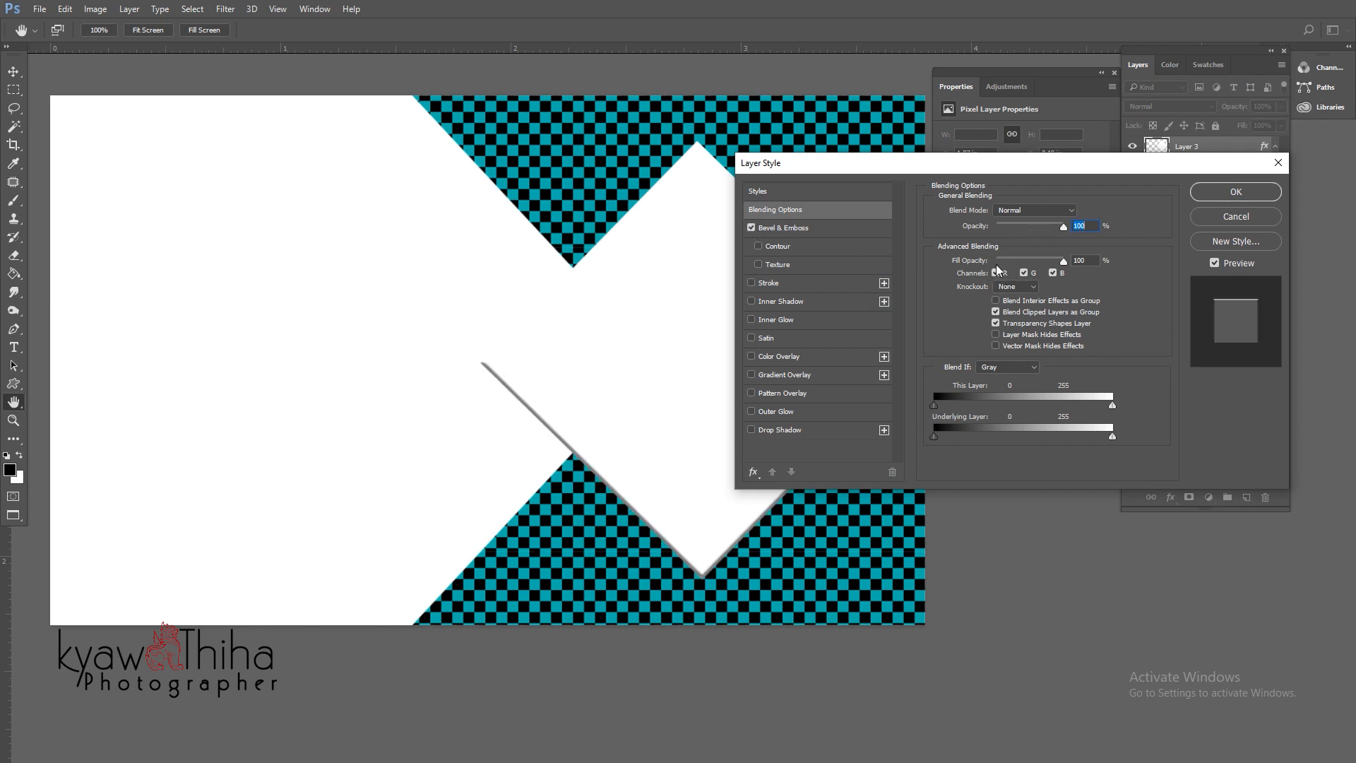
{"action": "left_click", "coordinate": [816, 228]}
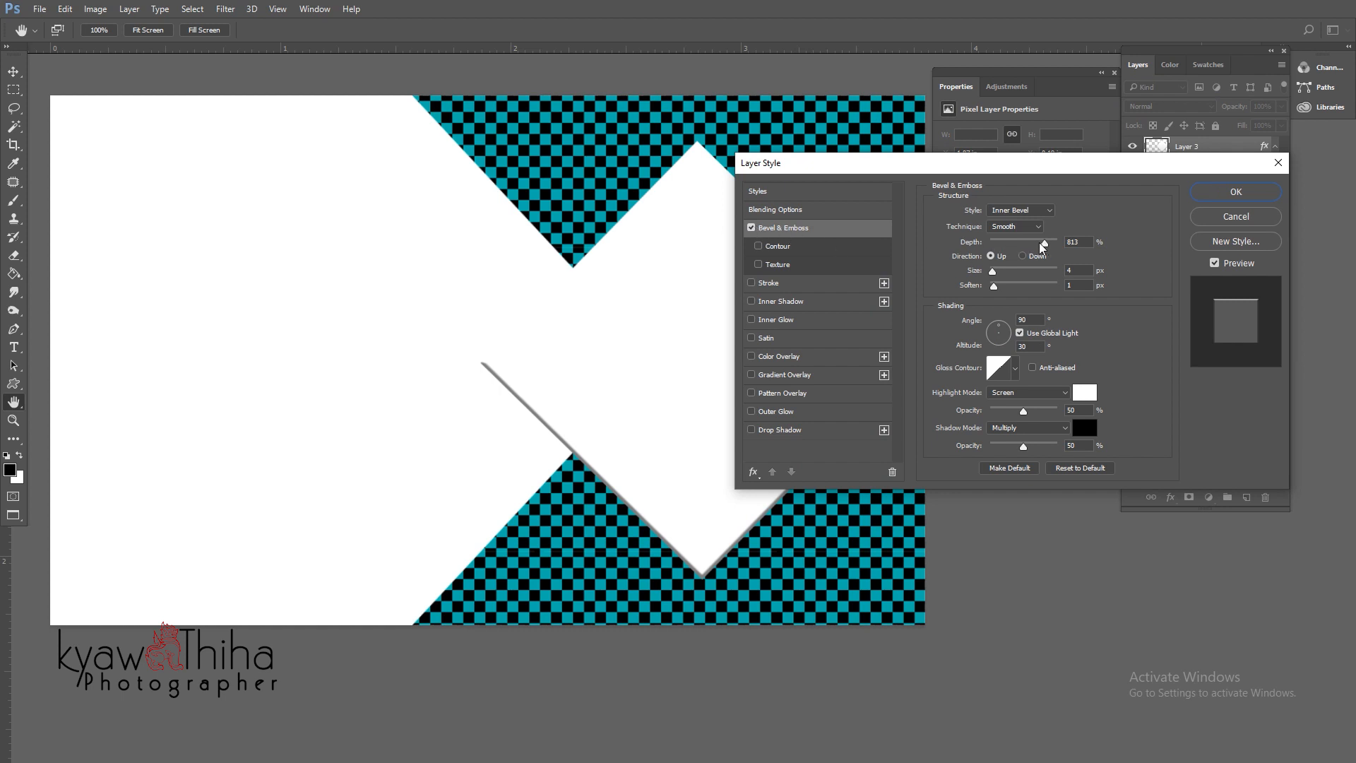
{"action": "mouse_move", "coordinate": [994, 274]}
{"action": "left_mouse_down"}
{"action": "mouse_move", "coordinate": [1017, 285]}
{"action": "mouse_move", "coordinate": [996, 271]}
{"action": "left_mouse_up"}
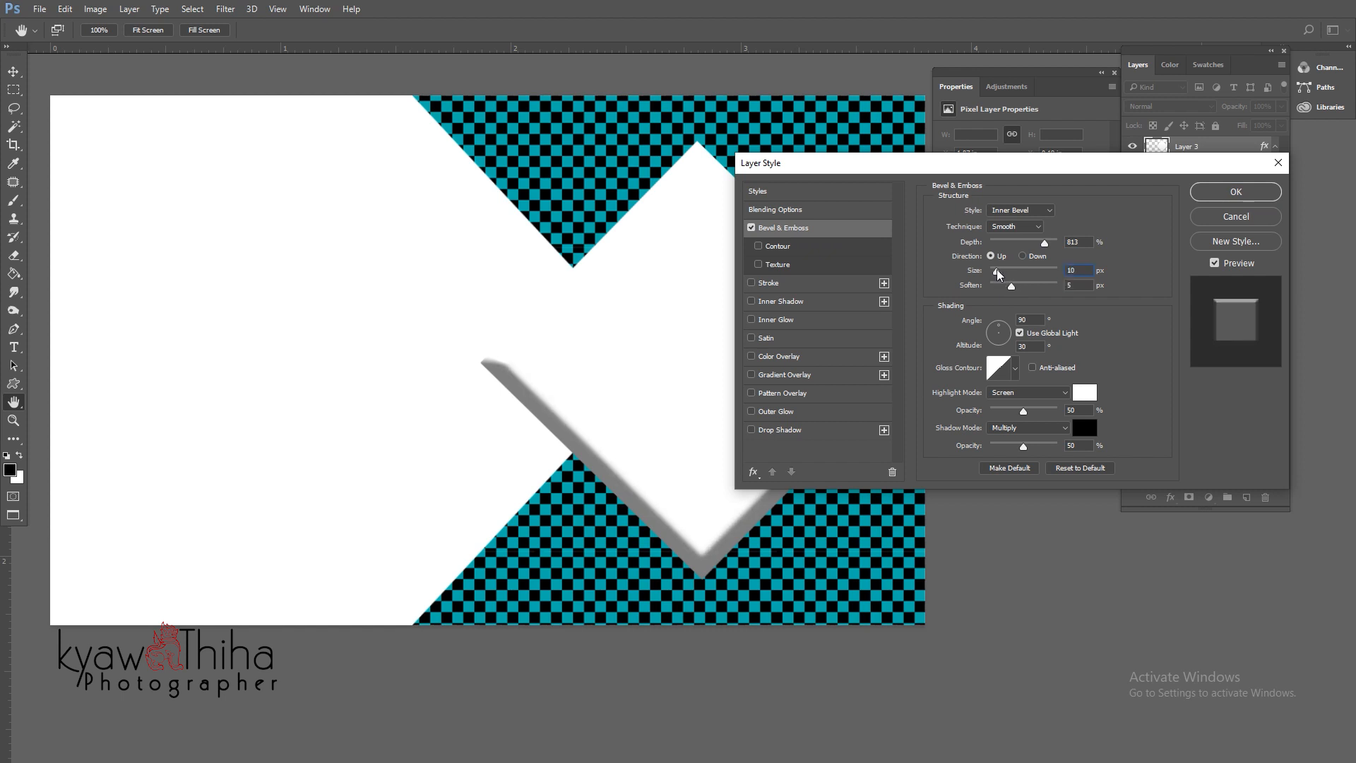
- Add a drop shadow with 13 px distance, 55% opacity and 41% spread, then apply
{"action": "left_click", "coordinate": [782, 431]}
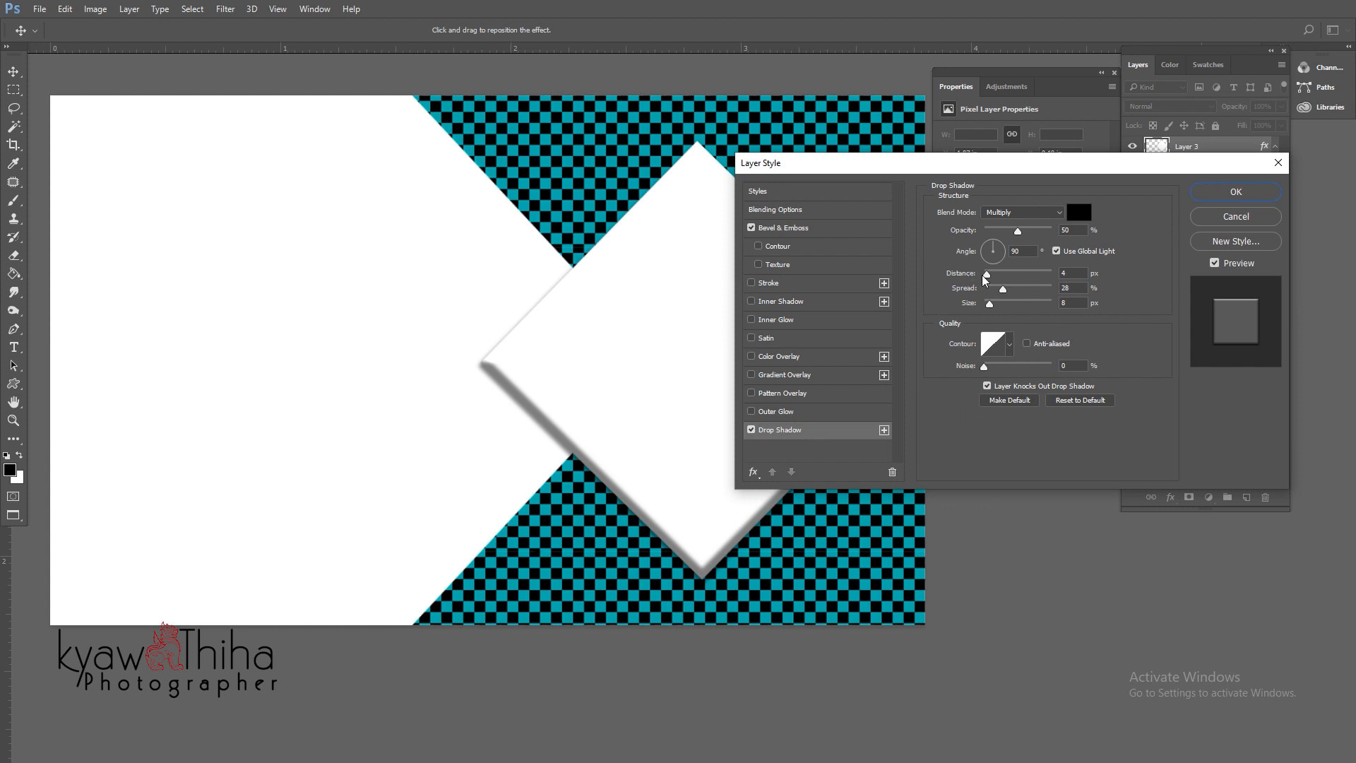
{"action": "left_click_drag", "start_coordinate": [987, 276], "coordinate": [1004, 253]}
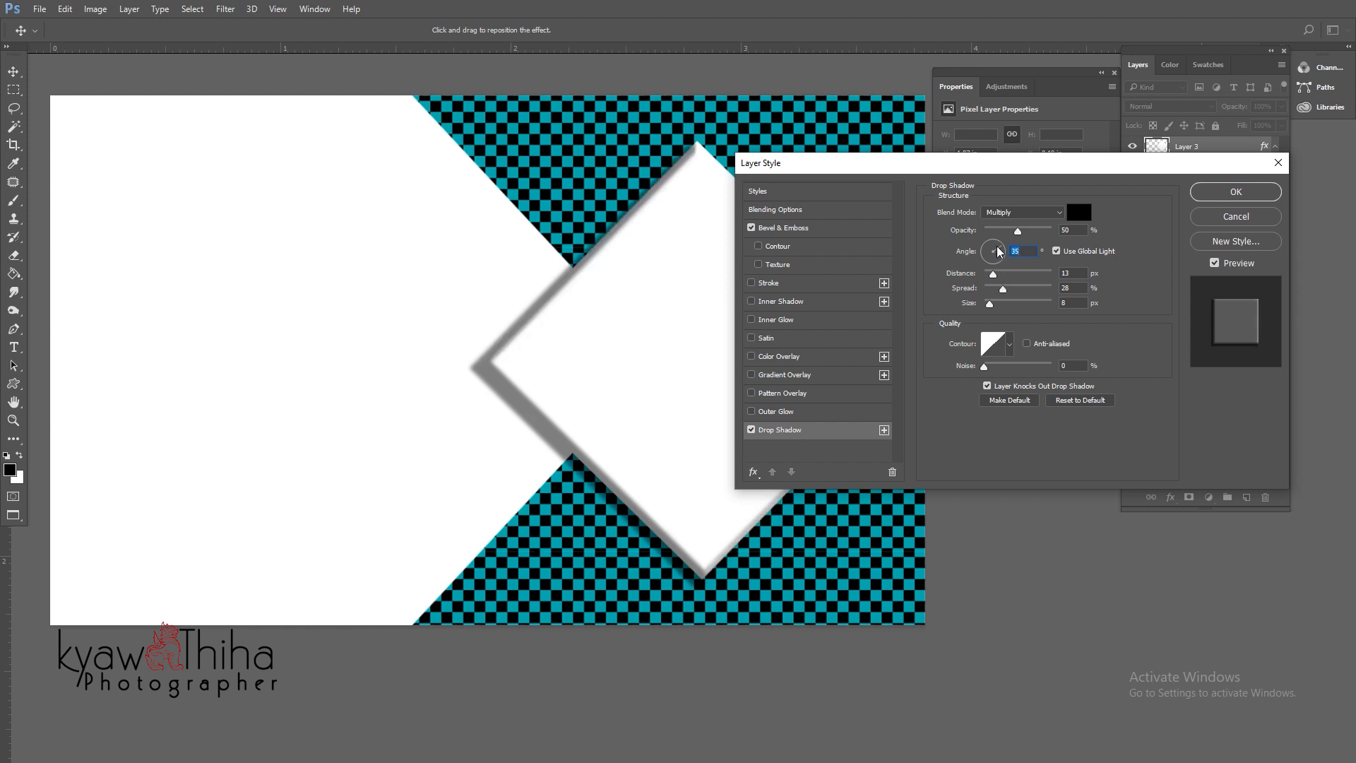
{"action": "left_click_drag", "start_coordinate": [1017, 233], "coordinate": [1008, 232]}
{"action": "left_click_drag", "start_coordinate": [1021, 230], "coordinate": [1022, 230]}
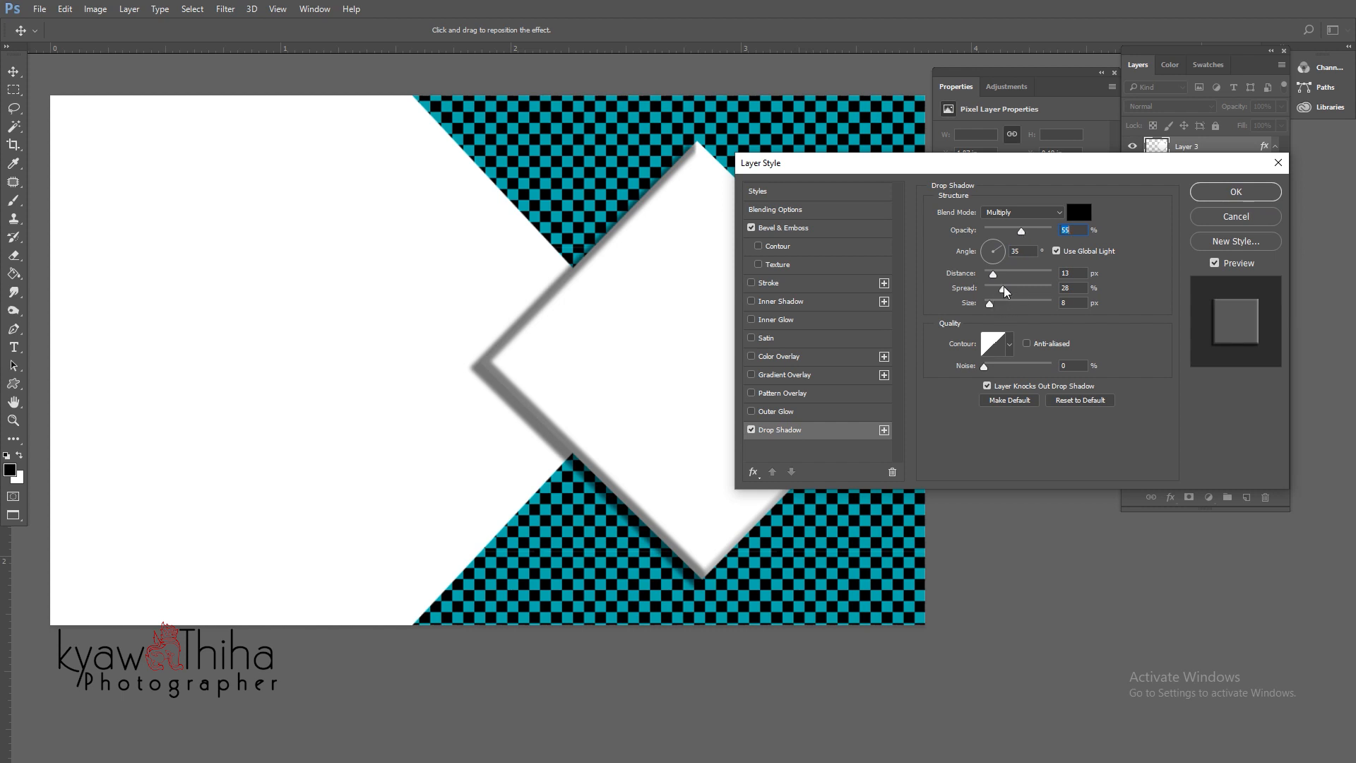
{"action": "left_click_drag", "start_coordinate": [1005, 291], "coordinate": [1015, 287]}
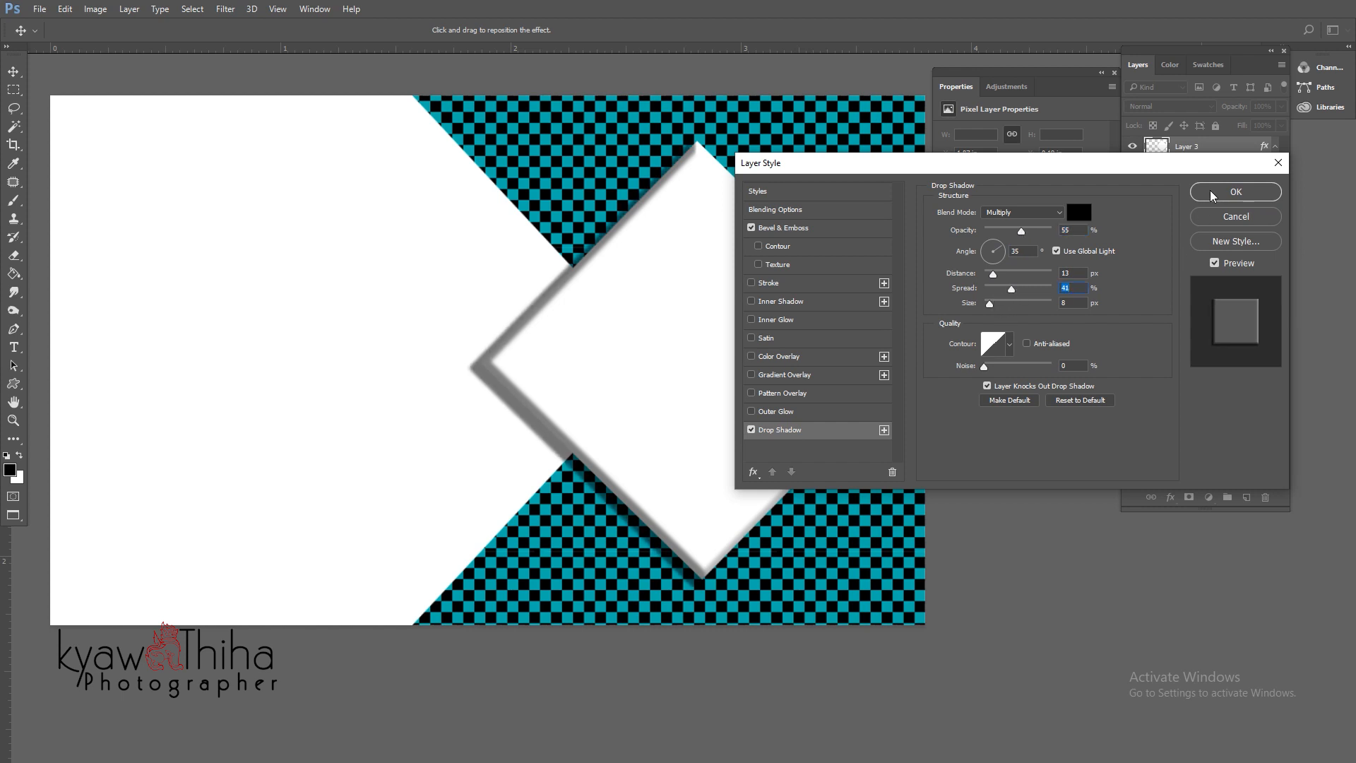
{"action": "left_click", "coordinate": [1212, 195]}
{"action": "left_click_drag", "start_coordinate": [760, 264], "coordinate": [727, 311]}
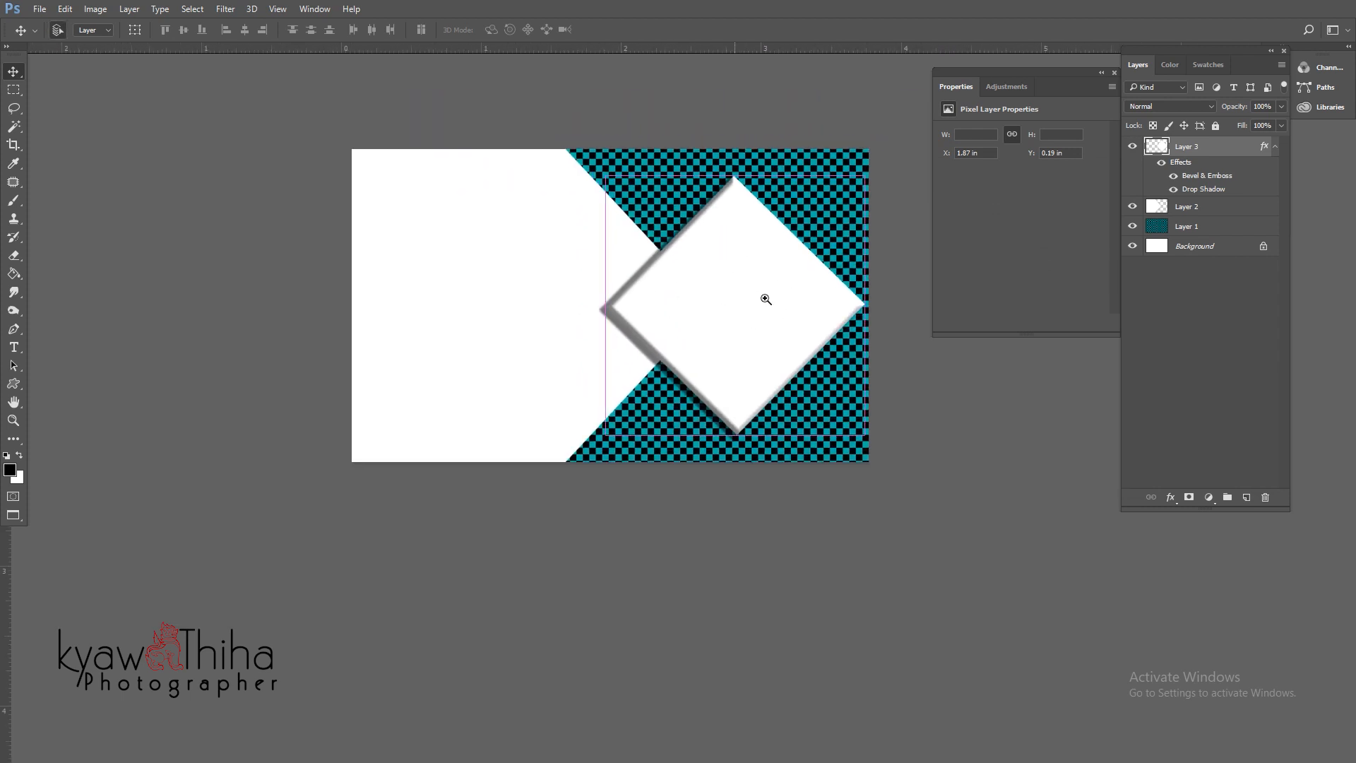
- Float the document windows and close Untitled-1 without saving
{"action": "left_click_drag", "start_coordinate": [762, 297], "coordinate": [714, 308]}
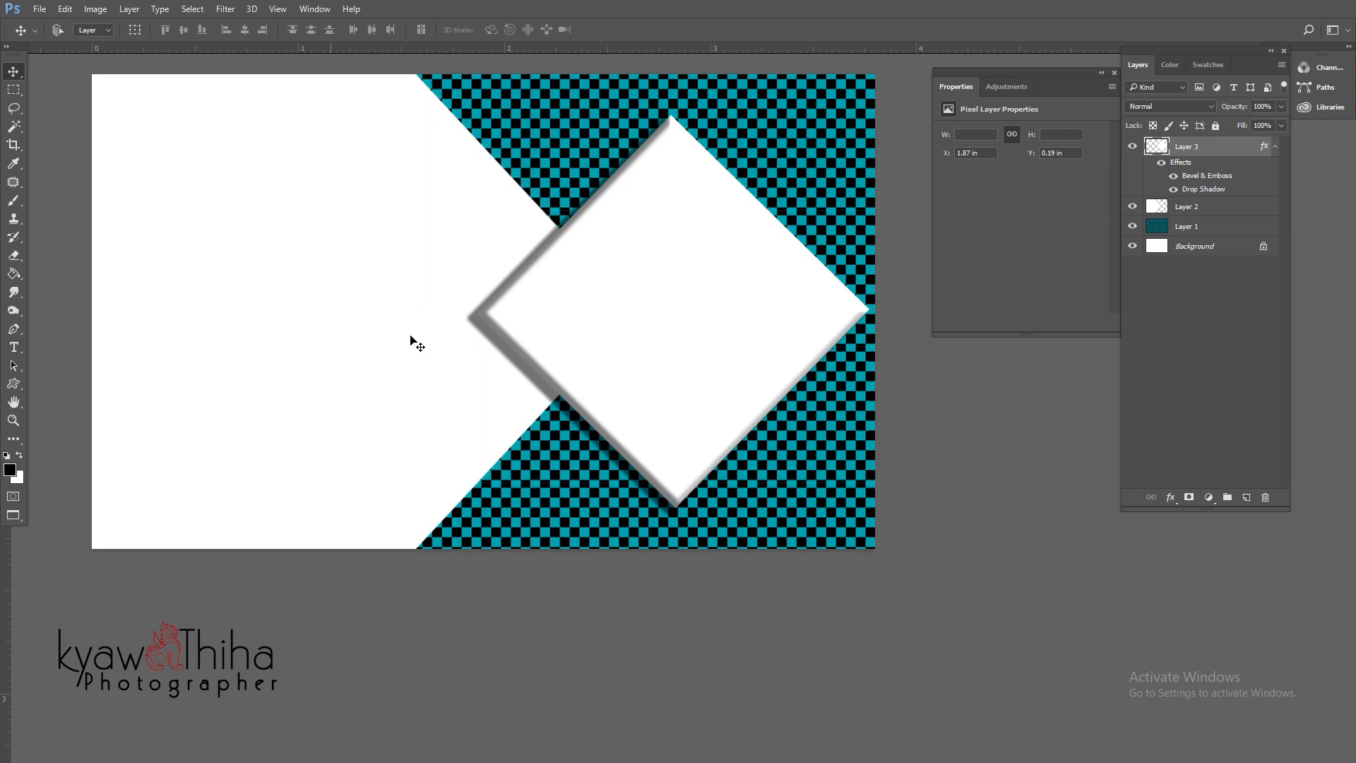
{"action": "key", "text": "f"}
{"action": "key", "text": "f"}
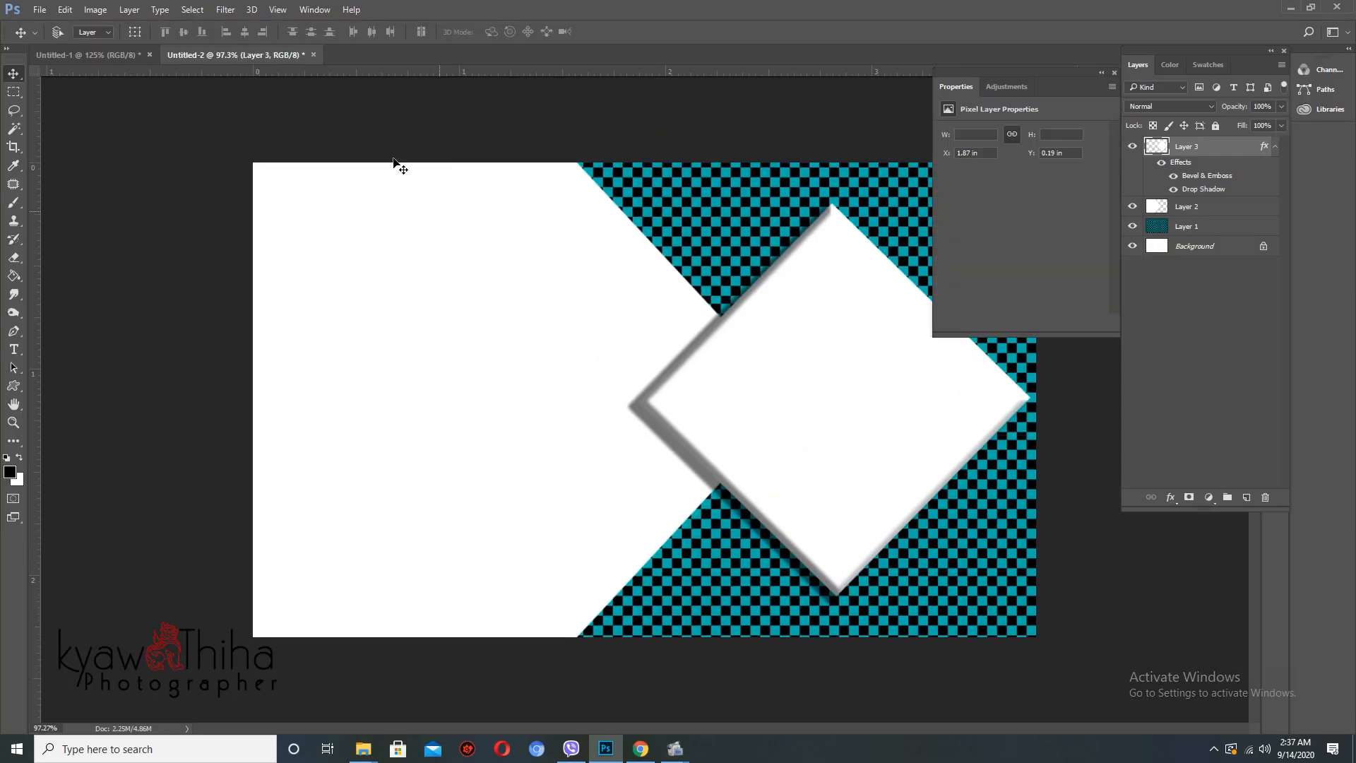
{"action": "left_click_drag", "start_coordinate": [374, 61], "coordinate": [378, 96]}
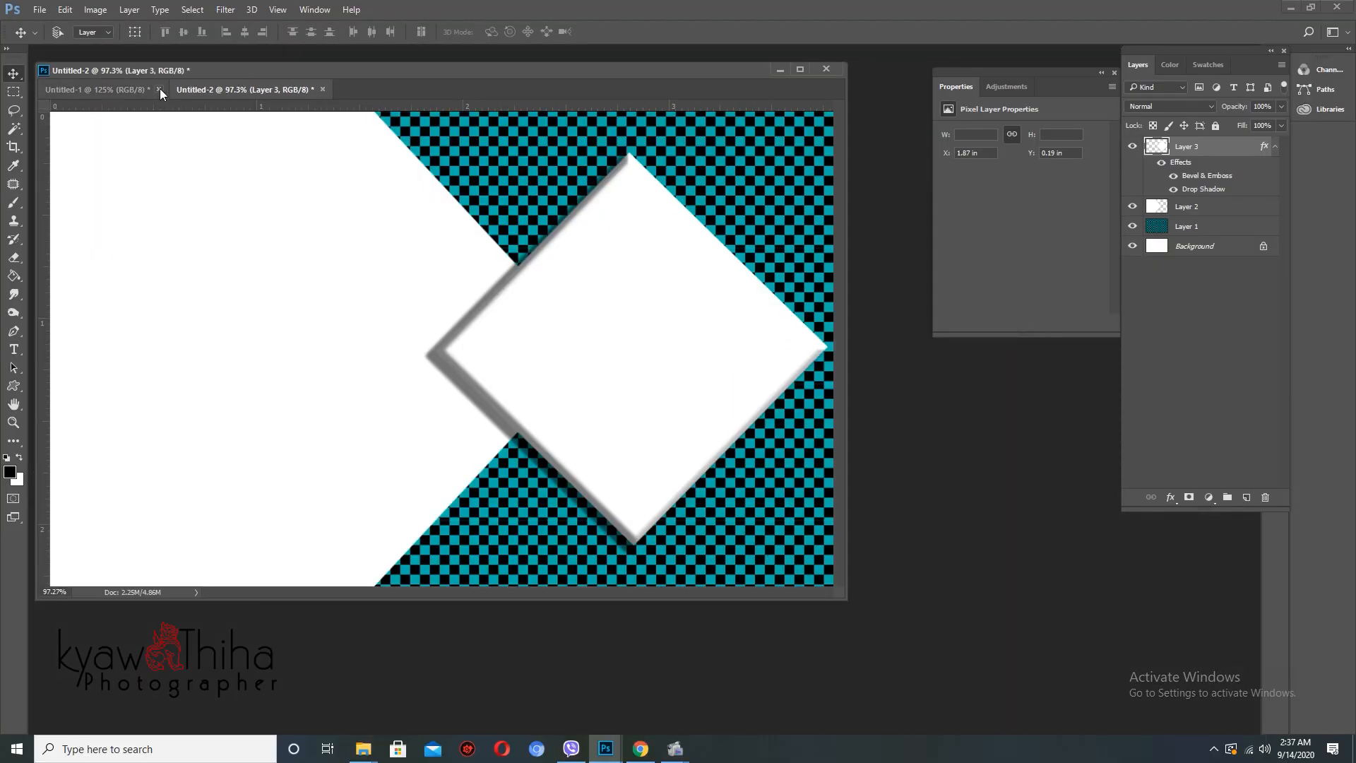
{"action": "left_click", "coordinate": [158, 89]}
{"action": "key", "text": "n"}
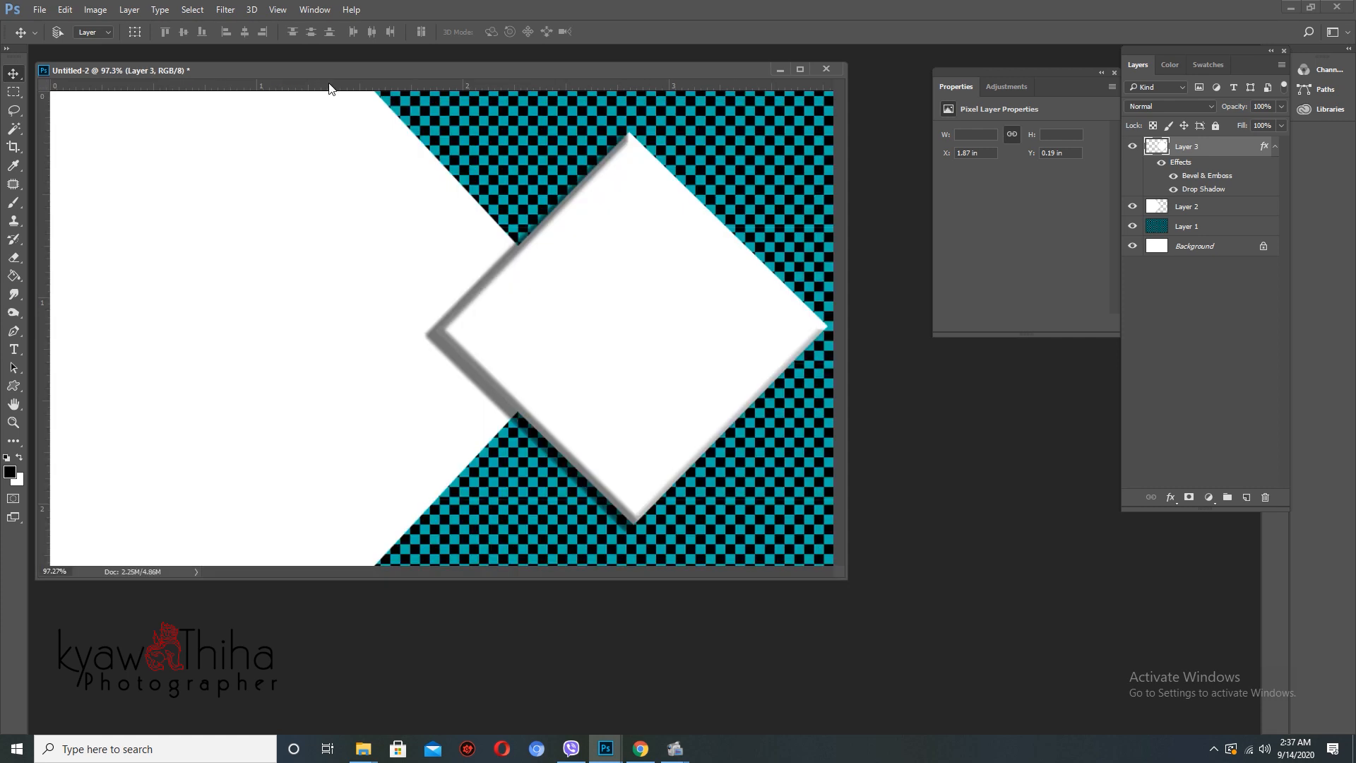
- Open the icon folder on New Volume (I:) in File Explorer
{"action": "mouse_move", "coordinate": [363, 747]}
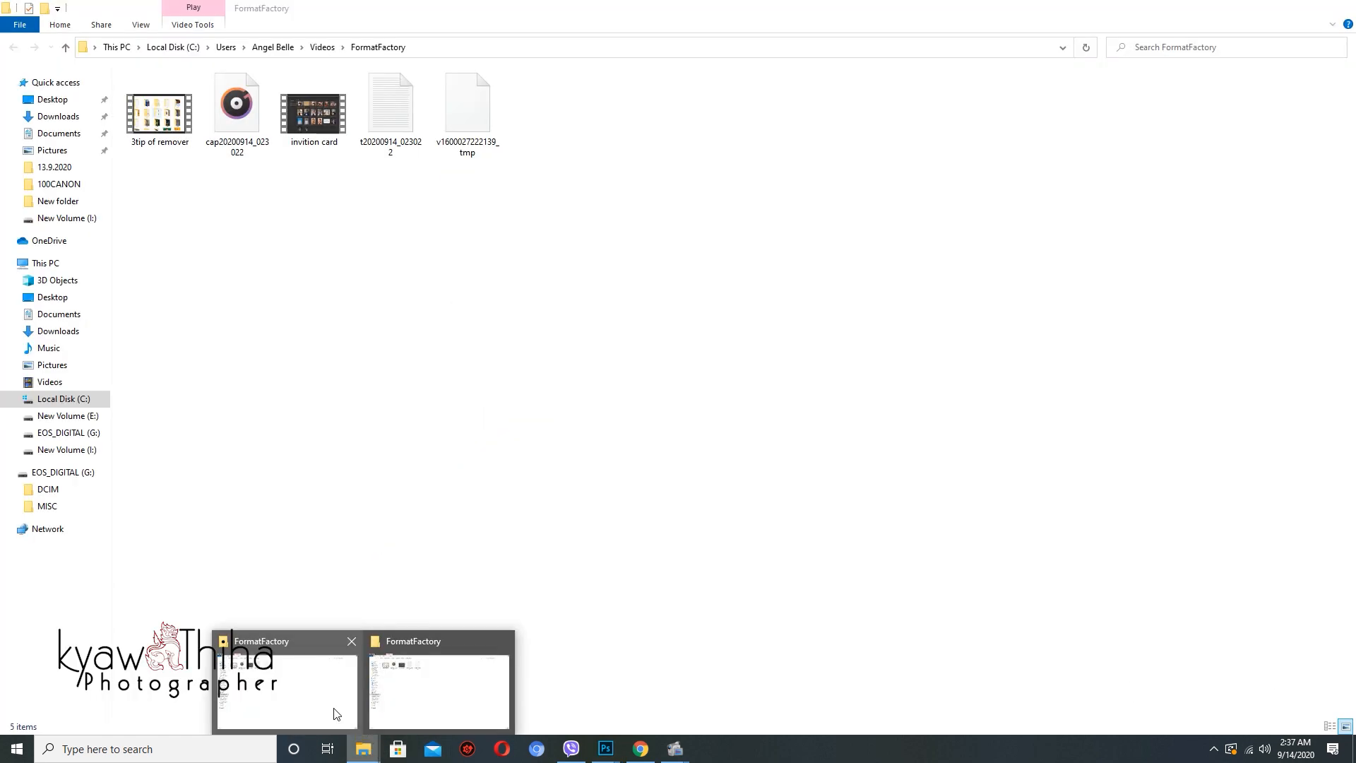
{"action": "left_click", "coordinate": [332, 715]}
{"action": "left_click", "coordinate": [67, 450]}
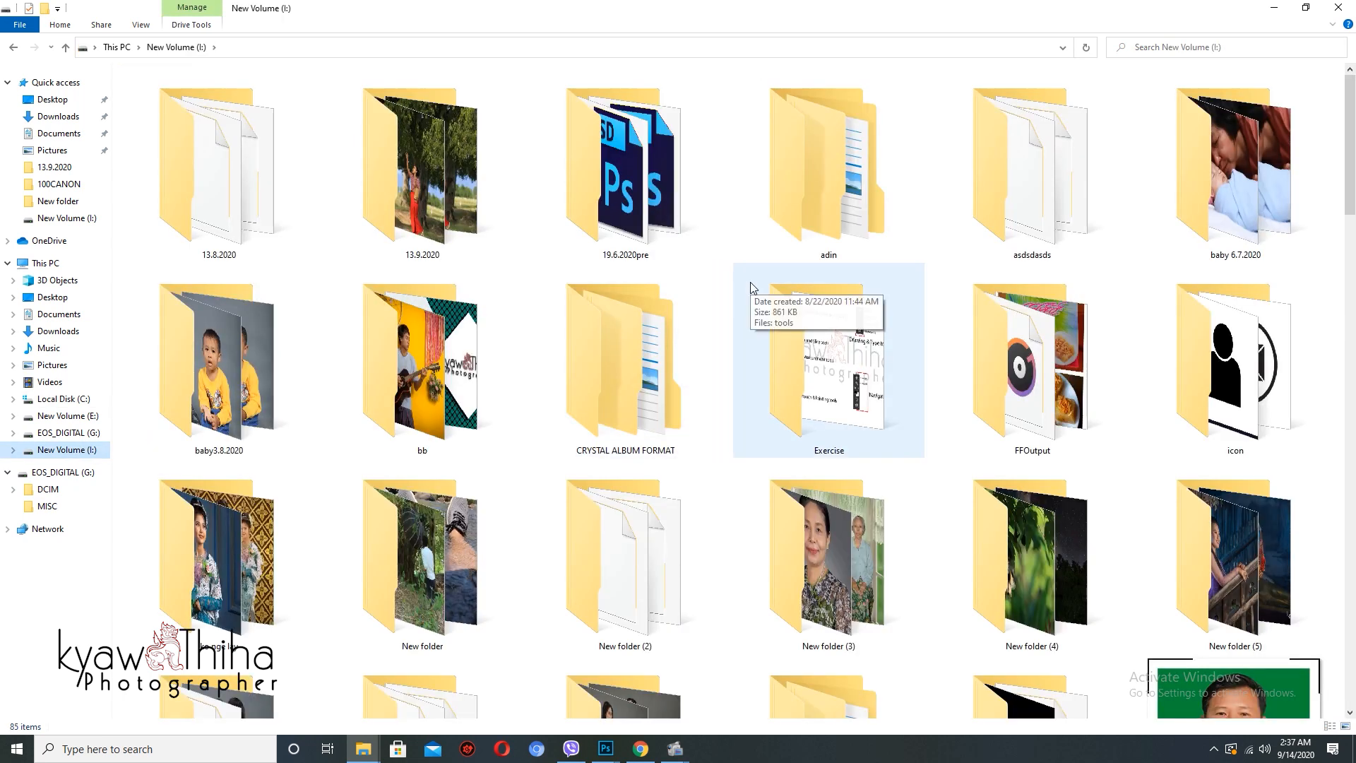
{"action": "left_click", "coordinate": [751, 286]}
{"action": "key", "text": "Right"}
{"action": "key", "text": "Right"}
{"action": "key", "text": "Return"}
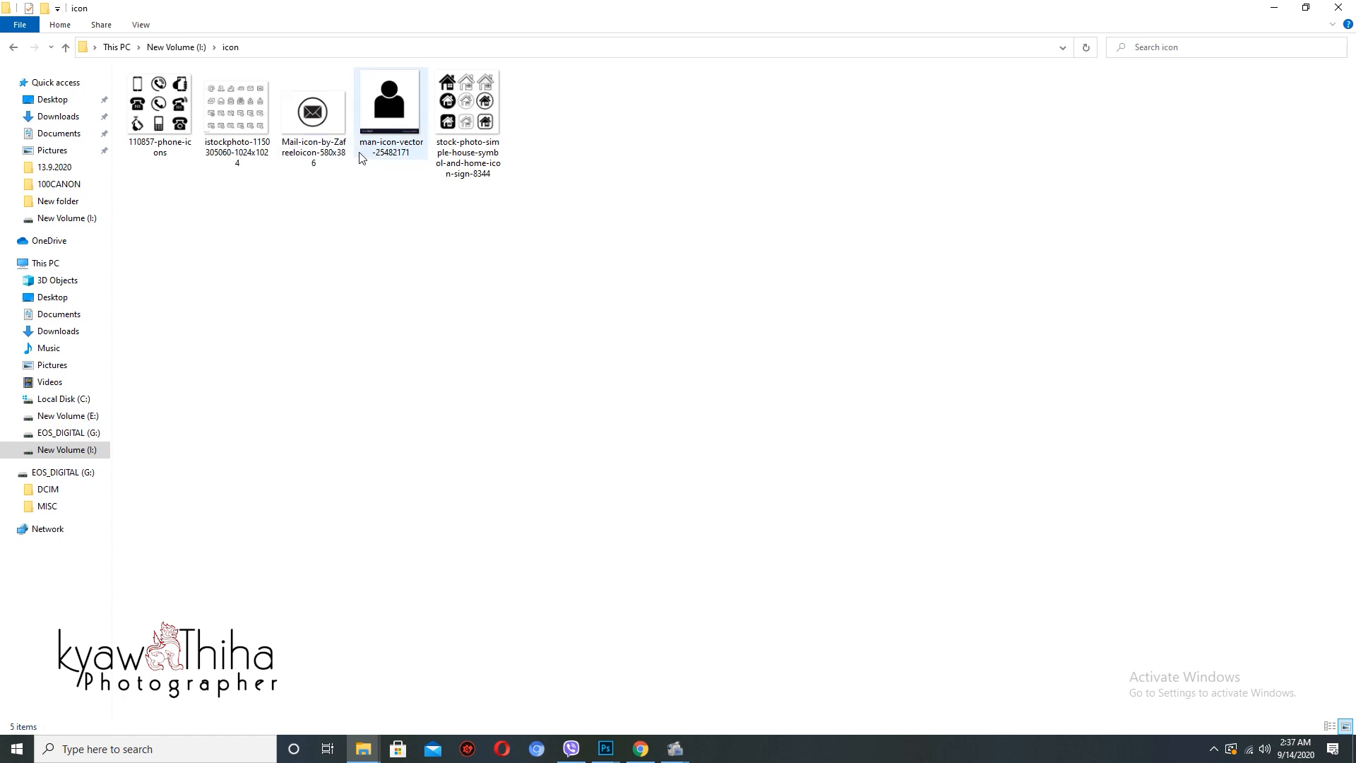
{"action": "key", "text": "Left"}
{"action": "key", "text": "Left"}
{"action": "key", "text": "Right"}
{"action": "key", "text": "Right"}
- Select the person, phone, mail and house icon images and drag them into Photoshop
{"action": "left_click", "coordinate": [372, 111]}
{"action": "left_click", "coordinate": [159, 110], "text": "ctrl"}
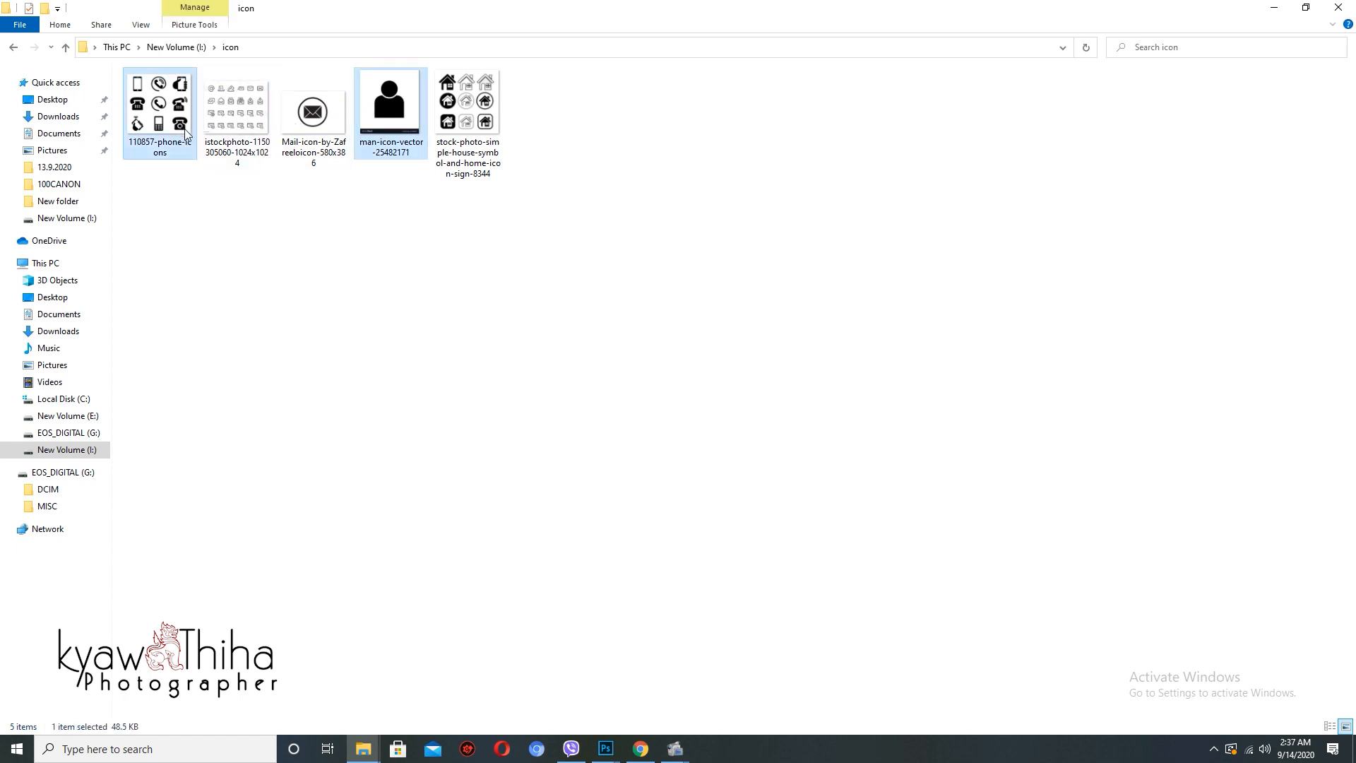
{"action": "left_click", "coordinate": [322, 135], "text": "ctrl"}
{"action": "left_click", "coordinate": [468, 113], "text": "ctrl"}
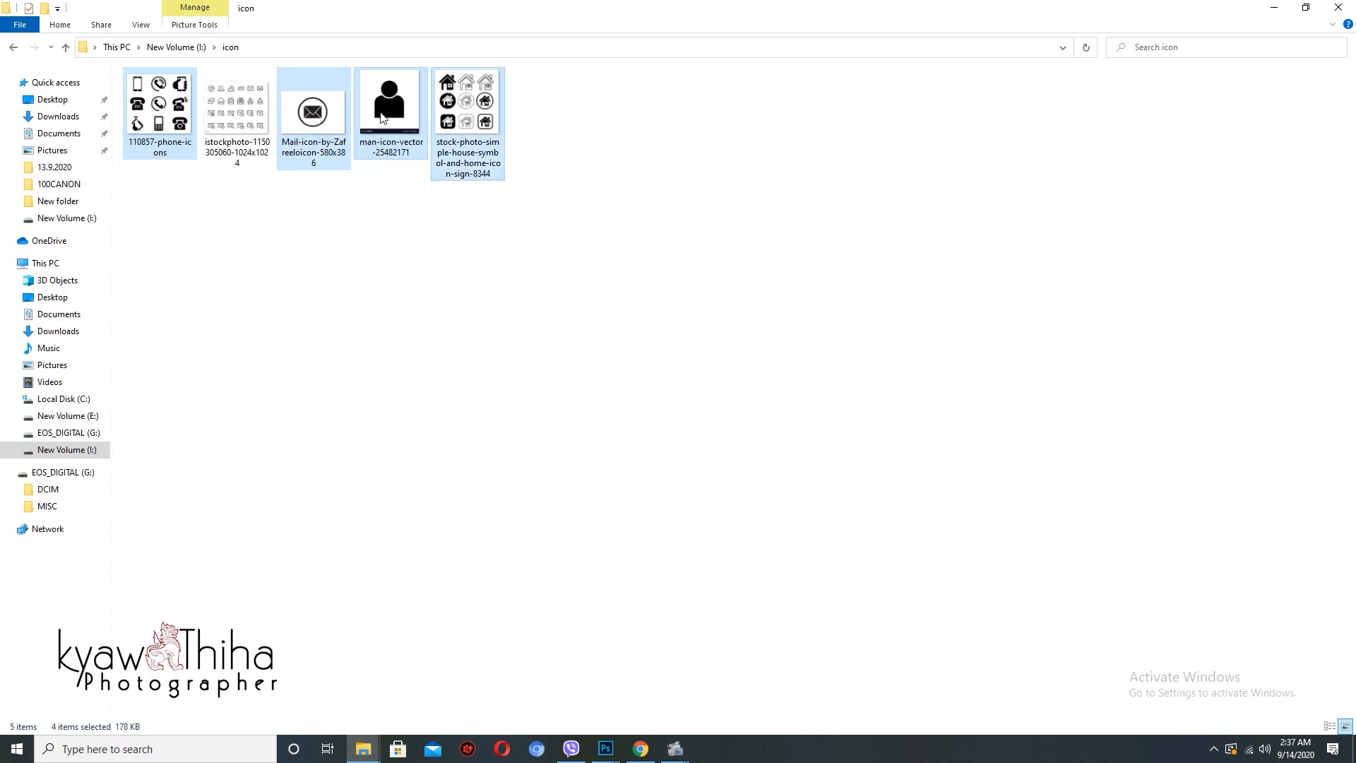
{"action": "left_click_drag", "start_coordinate": [383, 115], "coordinate": [927, 442]}
{"action": "key", "text": "alt+Tab"}
{"action": "key", "text": "alt+Tab"}
{"action": "key", "text": "alt+Tab"}
{"action": "key", "text": "alt+Tab"}
{"action": "key", "text": "alt+Tab"}
{"action": "key", "text": "alt+Tab"}
{"action": "key", "text": "alt+Tab"}
{"action": "key", "text": "alt+Tab"}
{"action": "key", "text": "alt+Tab"}
{"action": "key", "text": "alt+Tab"}
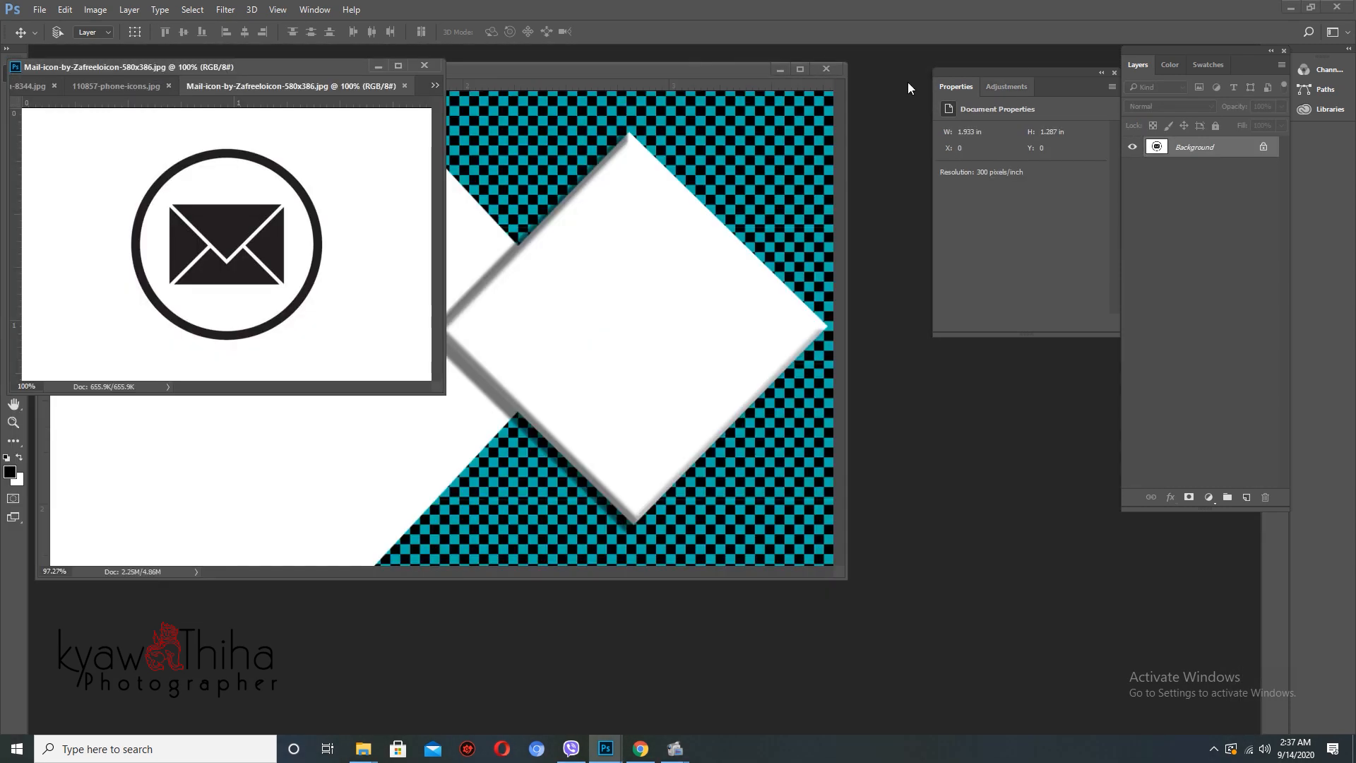
- Duplicate the mail icon's layer and Magic Wand its white background, then deselect
{"action": "left_click_drag", "start_coordinate": [587, 71], "coordinate": [847, 99]}
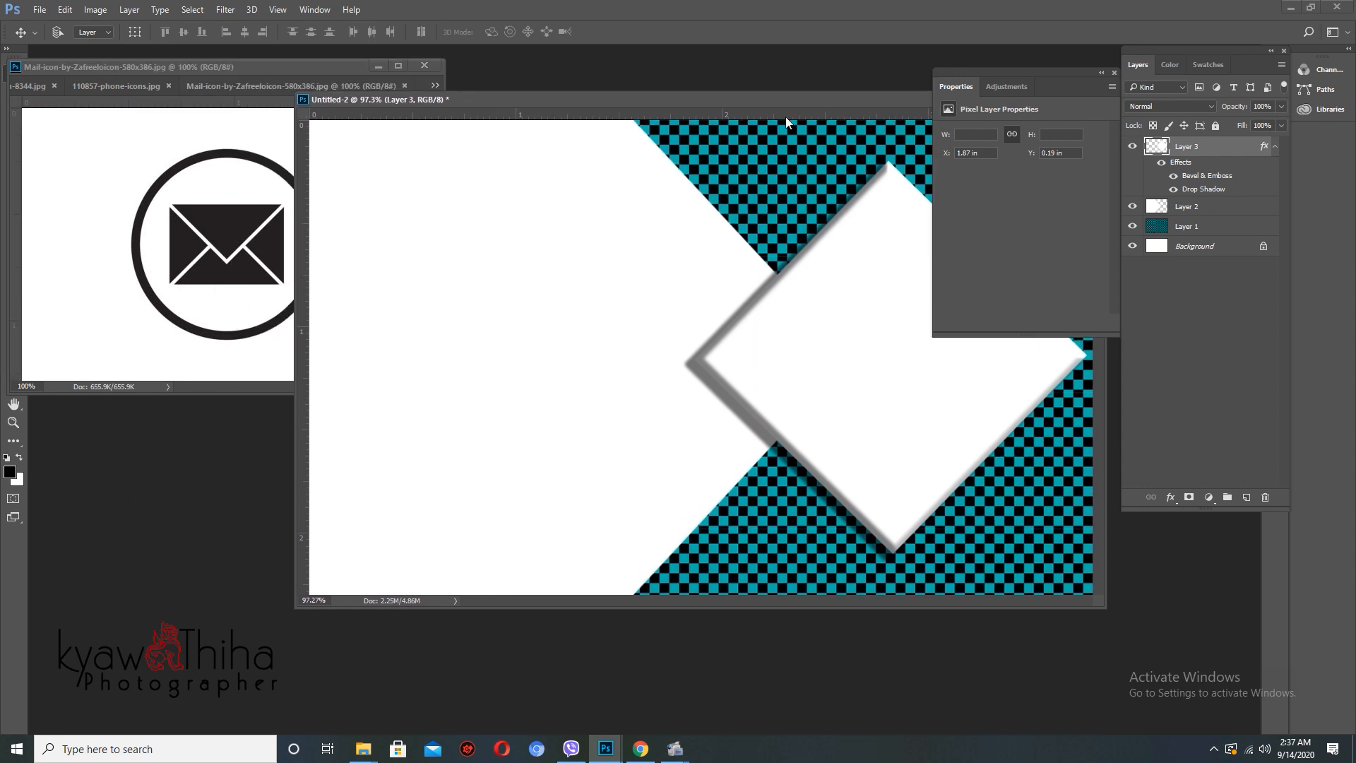
{"action": "left_click", "coordinate": [187, 206]}
{"action": "key", "text": "m"}
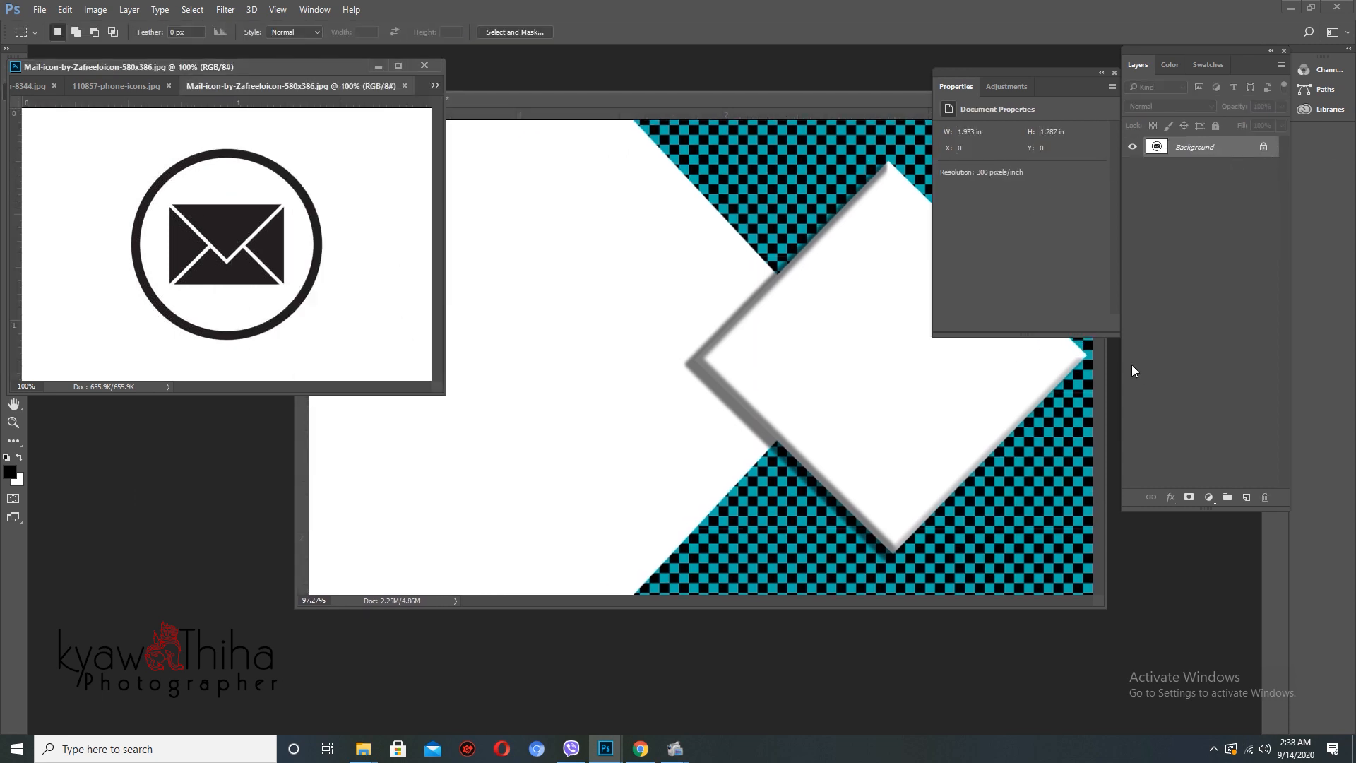
{"action": "key", "text": "ctrl+j"}
{"action": "key", "text": "w"}
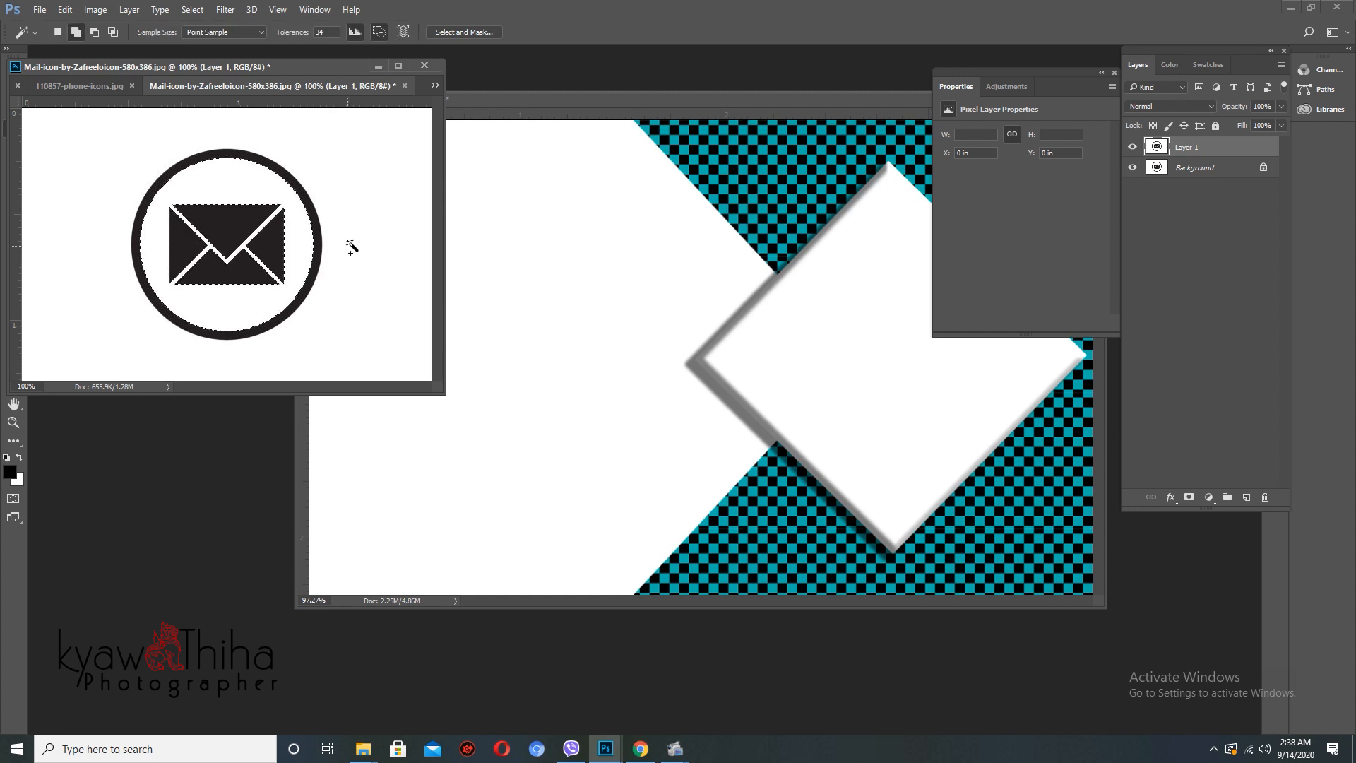
{"action": "left_click", "coordinate": [304, 251]}
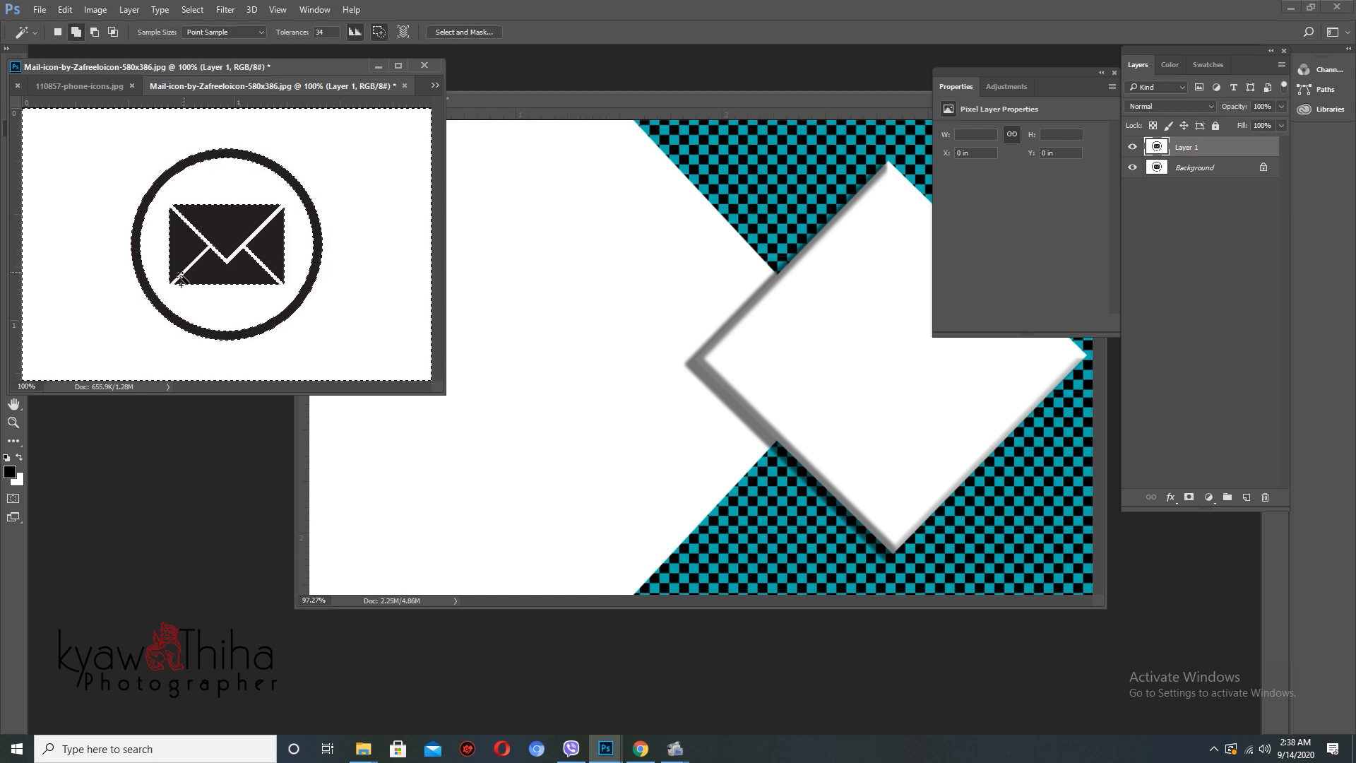
{"action": "left_click_drag", "start_coordinate": [181, 294], "coordinate": [214, 307]}
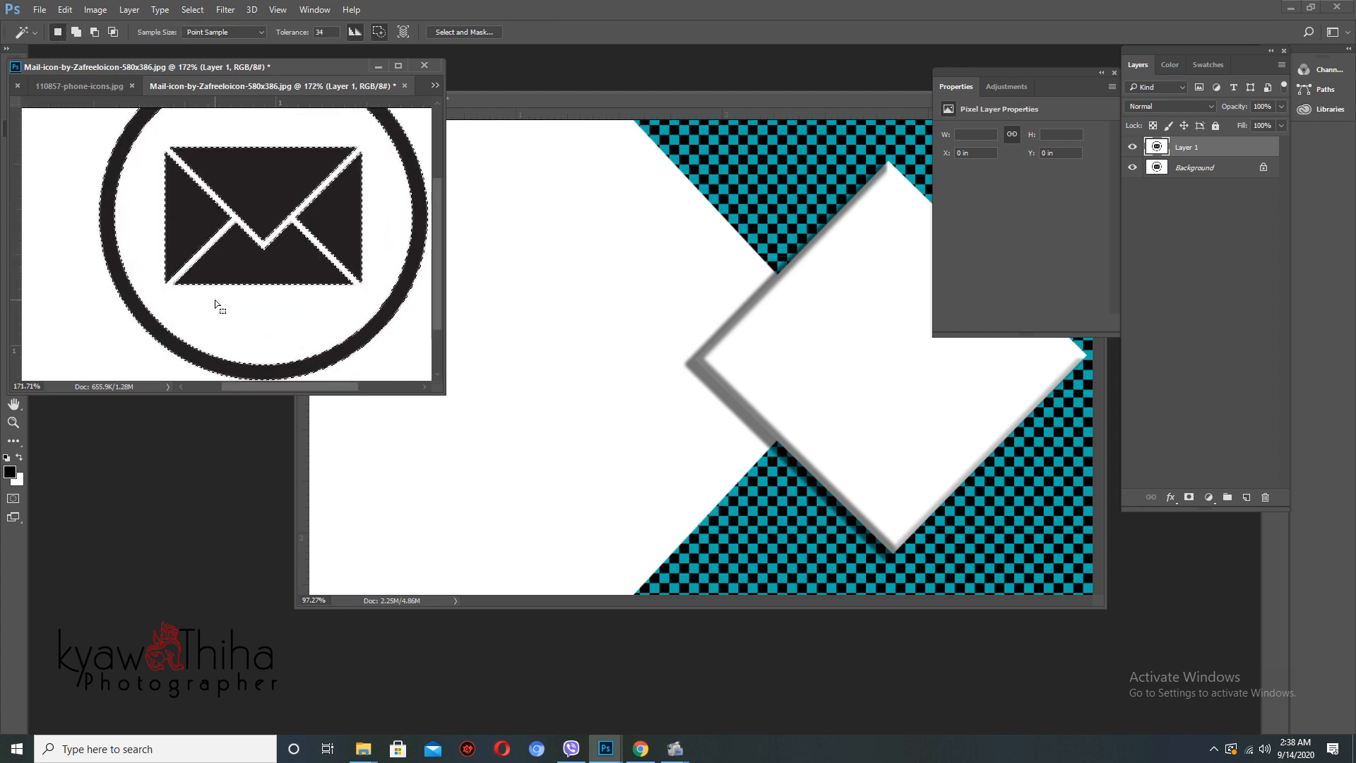
{"action": "key", "text": "ctrl+d"}
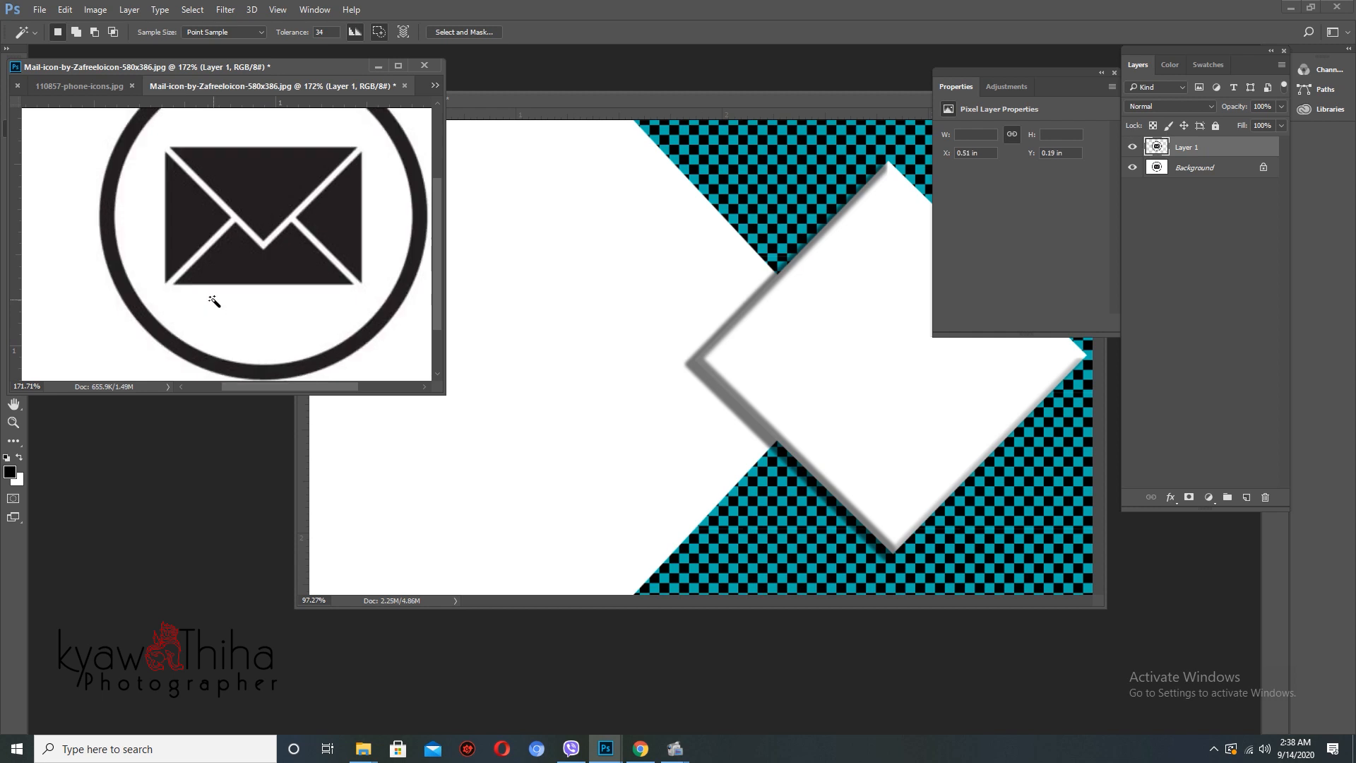
- Drag the mail icon onto the card and close the mail image without saving
{"action": "key", "text": "v"}
{"action": "left_click_drag", "start_coordinate": [276, 204], "coordinate": [553, 288]}
{"action": "left_click", "coordinate": [230, 223]}
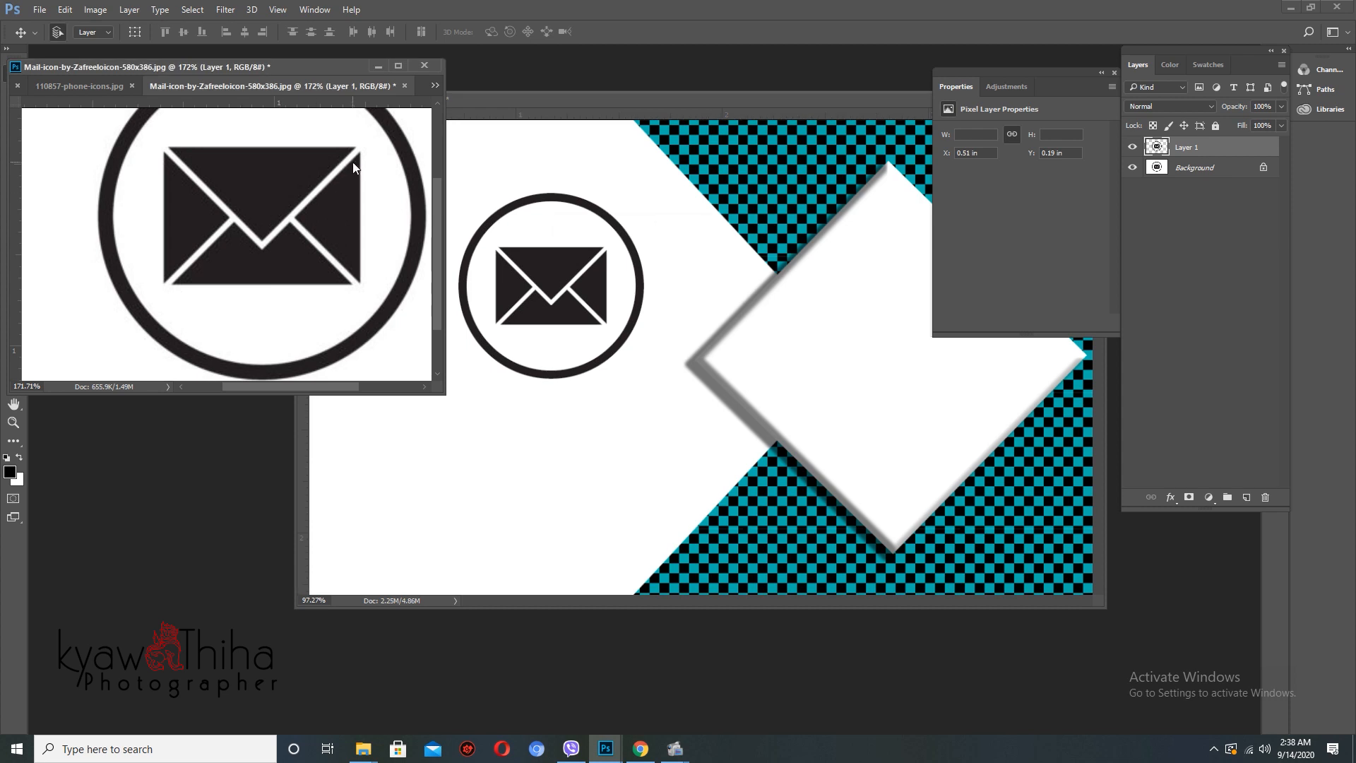
{"action": "key", "text": "ctrl+w"}
{"action": "left_click", "coordinate": [680, 283]}
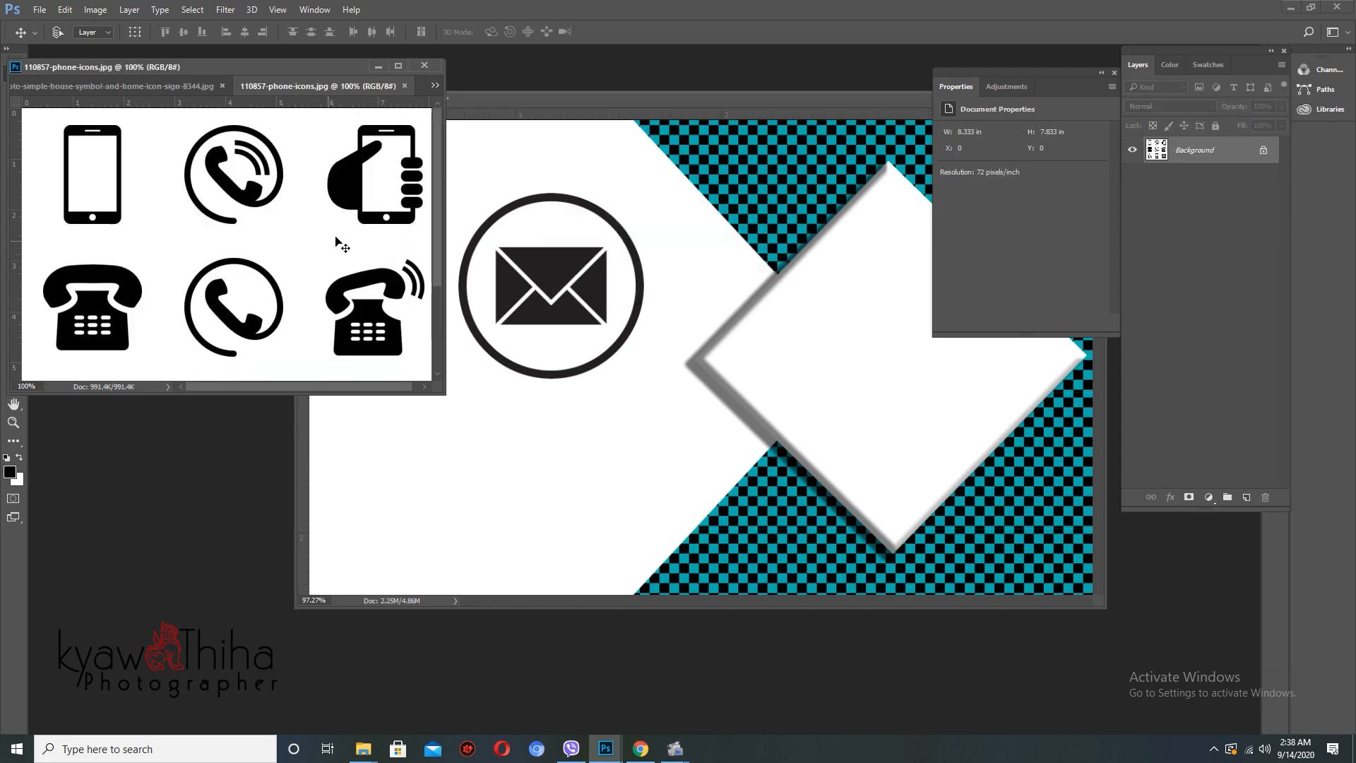
- Duplicate the phone icons layer and delete everything except the hand-holding-phone icon
{"action": "left_click_drag", "start_coordinate": [336, 239], "coordinate": [353, 209]}
{"action": "key", "text": "m"}
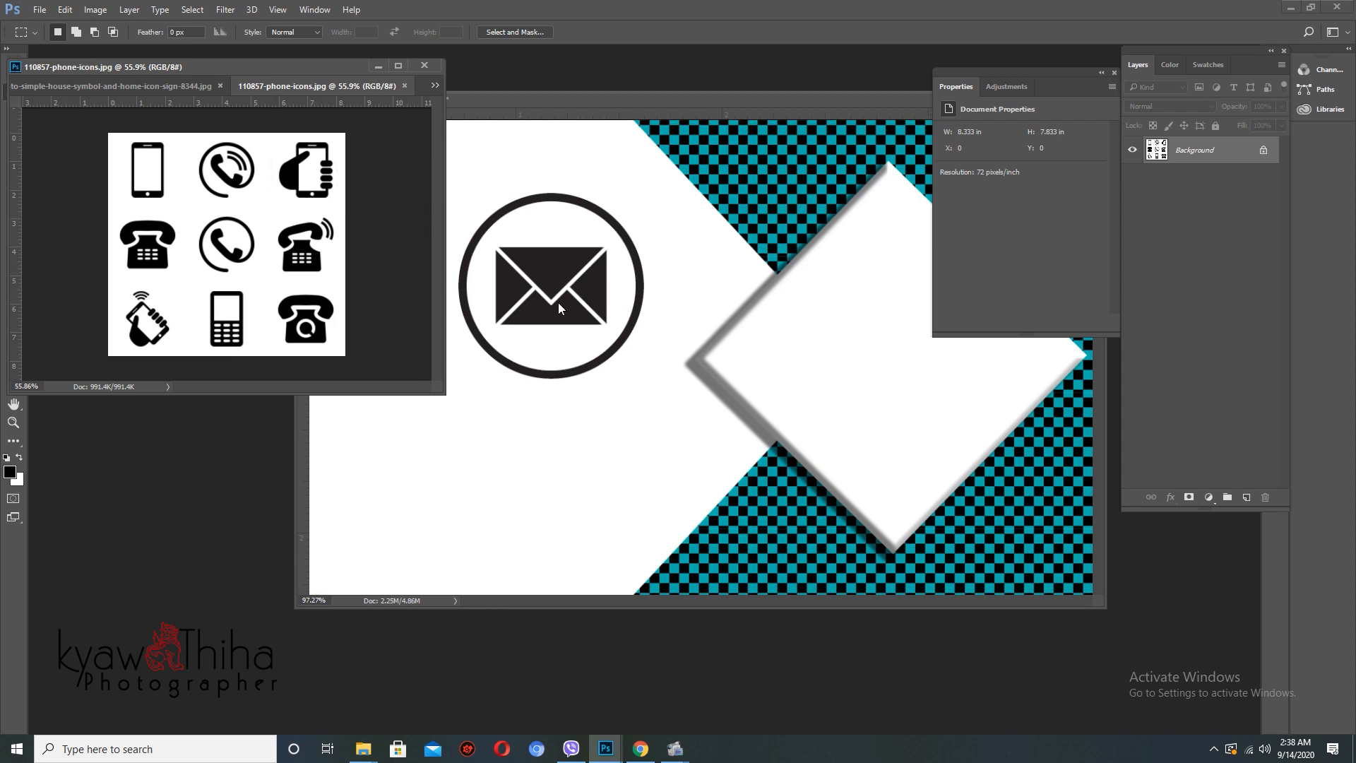
{"action": "key", "text": "ctrl+j"}
{"action": "left_click_drag", "start_coordinate": [271, 132], "coordinate": [364, 207]}
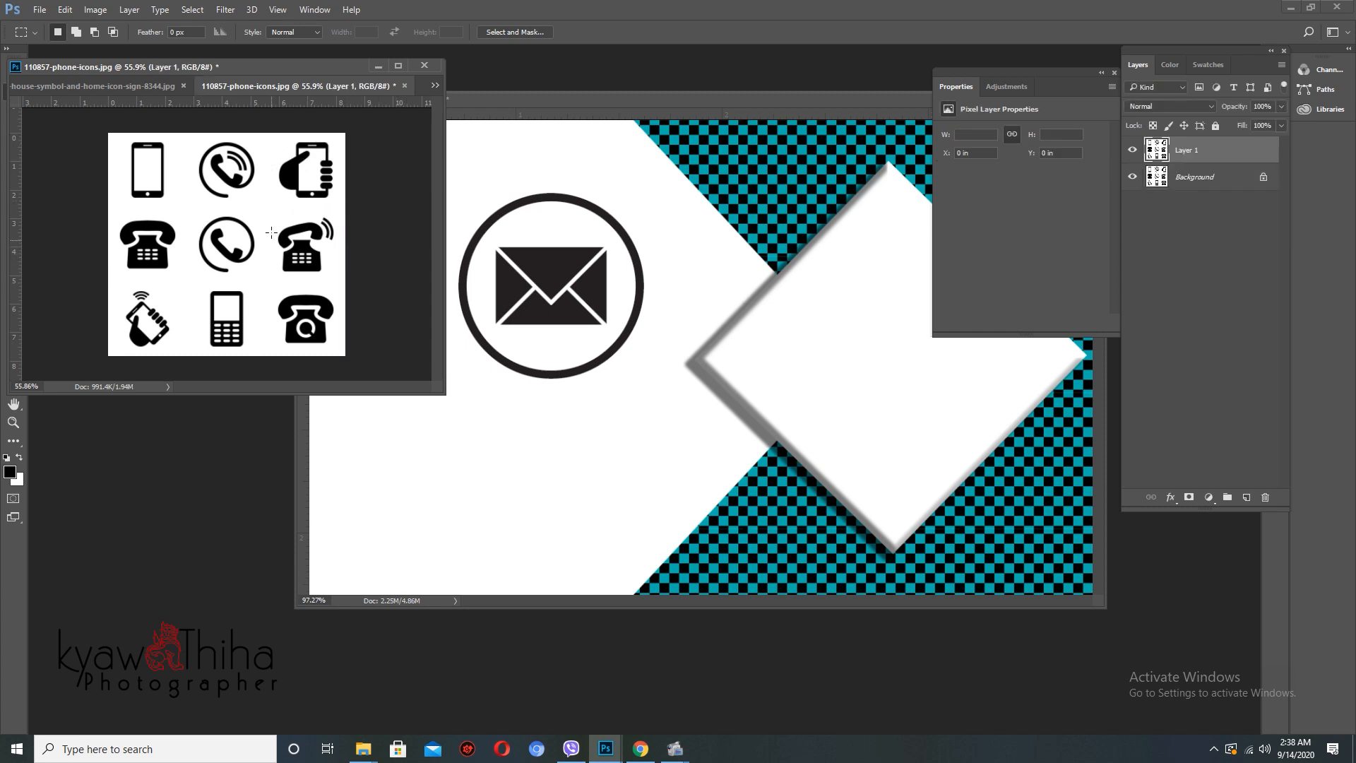
{"action": "key", "text": "w"}
{"action": "left_click", "coordinate": [292, 241]}
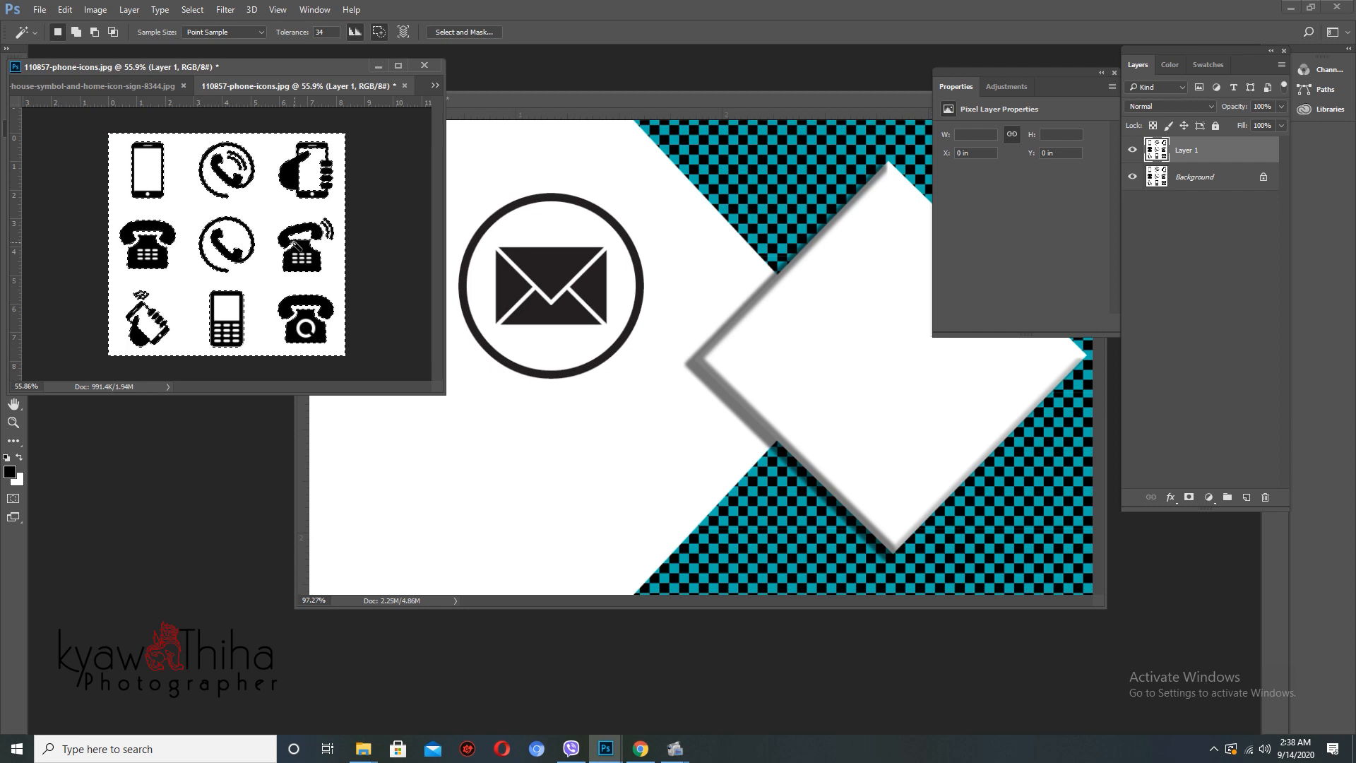
{"action": "key", "text": "j"}
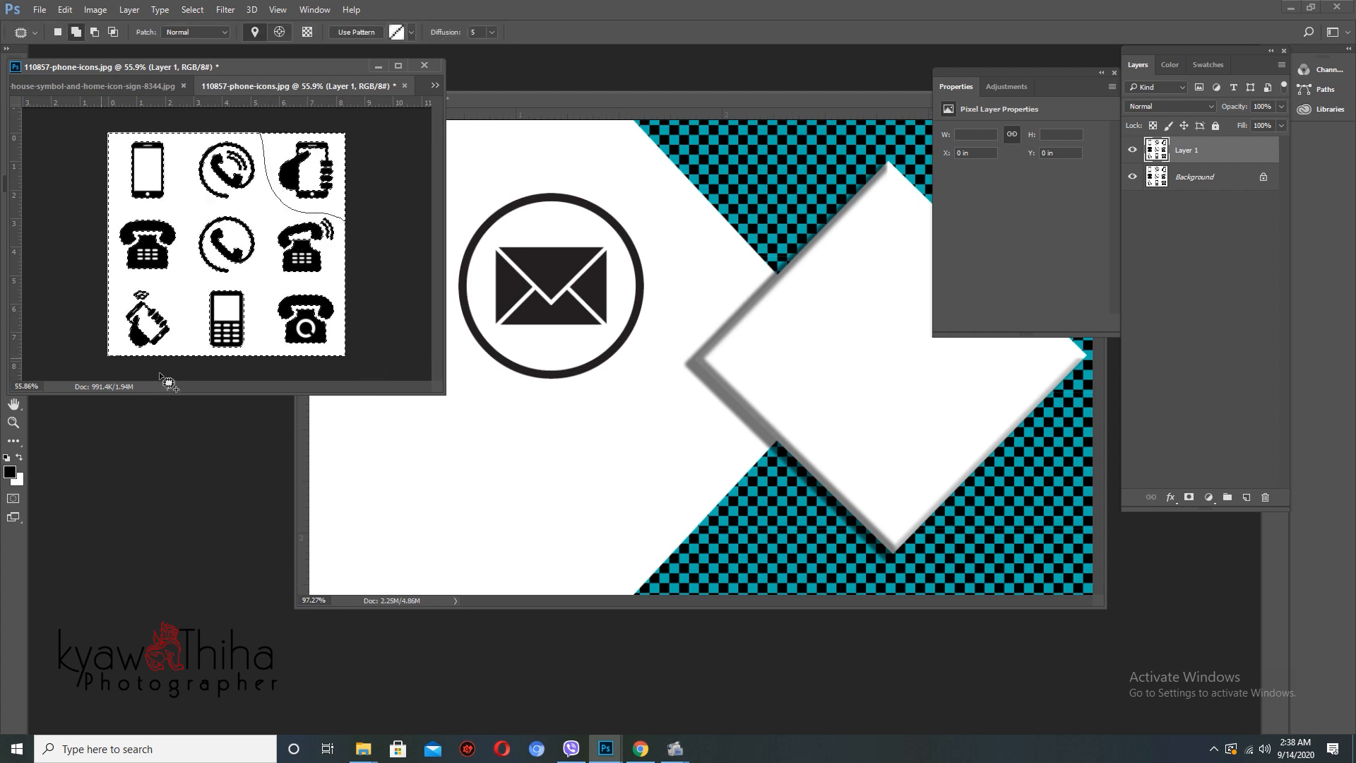
{"action": "mouse_move", "coordinate": [159, 374]}
{"action": "left_mouse_down"}
{"action": "mouse_move", "coordinate": [366, 338]}
{"action": "mouse_move", "coordinate": [334, 257]}
{"action": "left_mouse_up"}
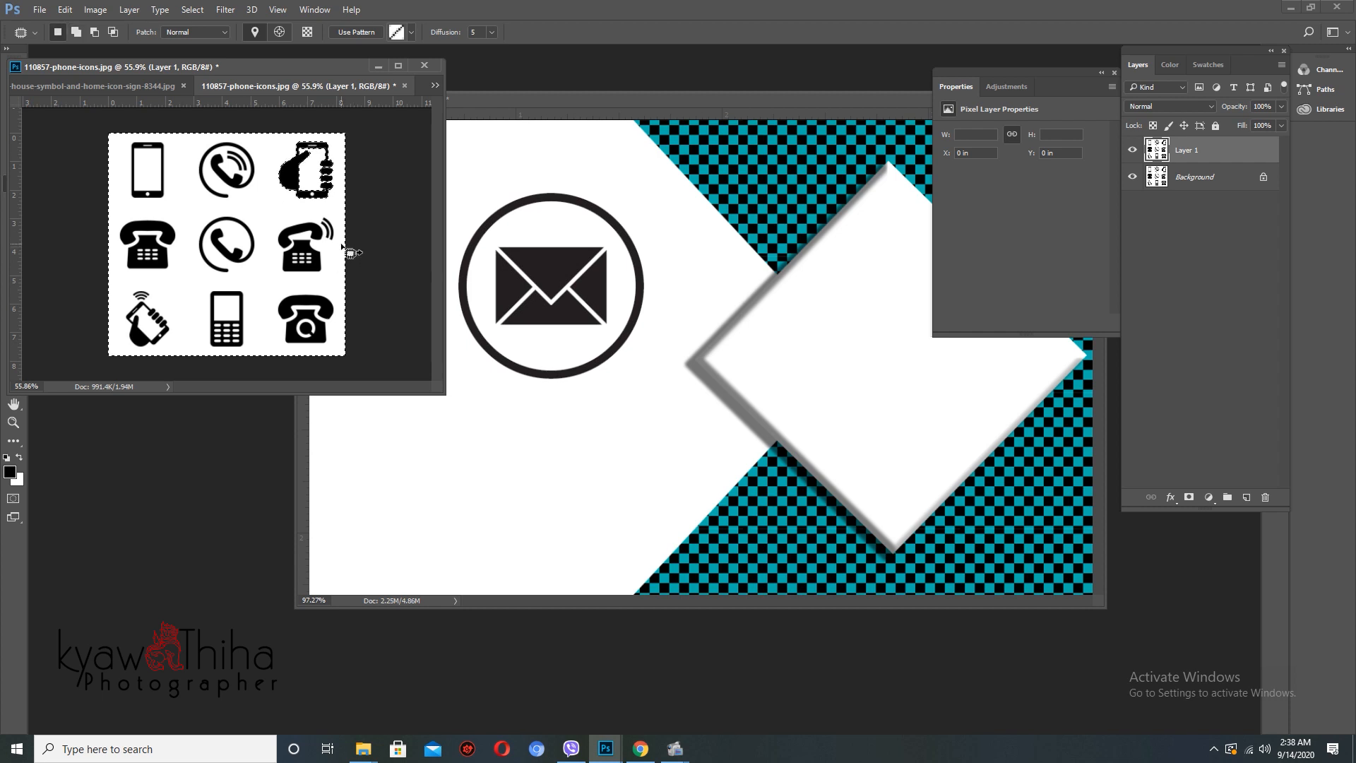
{"action": "key", "text": "Delete"}
{"action": "key", "text": "ctrl+d"}
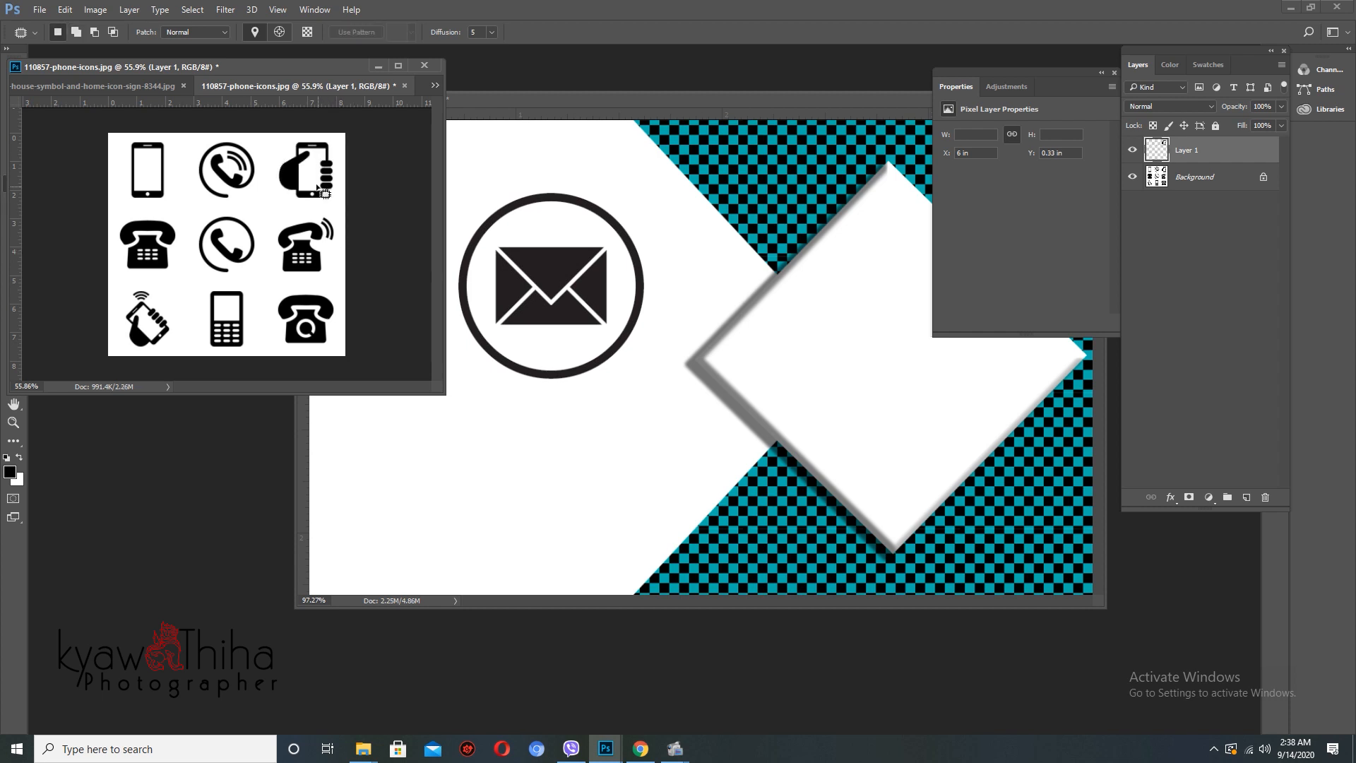
- Move the hand-phone icon onto the card below the envelope and close the phone image
{"action": "key", "text": "v"}
{"action": "left_click_drag", "start_coordinate": [323, 192], "coordinate": [493, 445]}
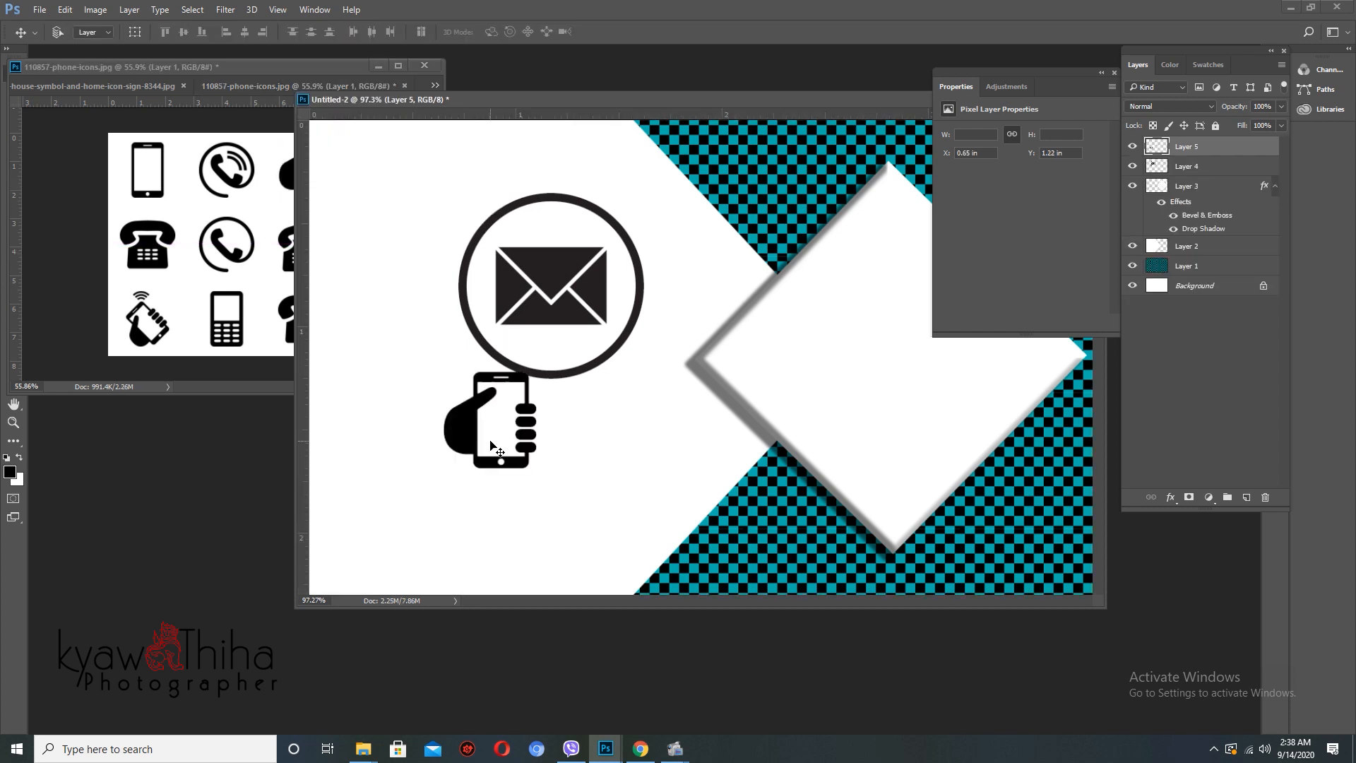
{"action": "left_click", "coordinate": [223, 261]}
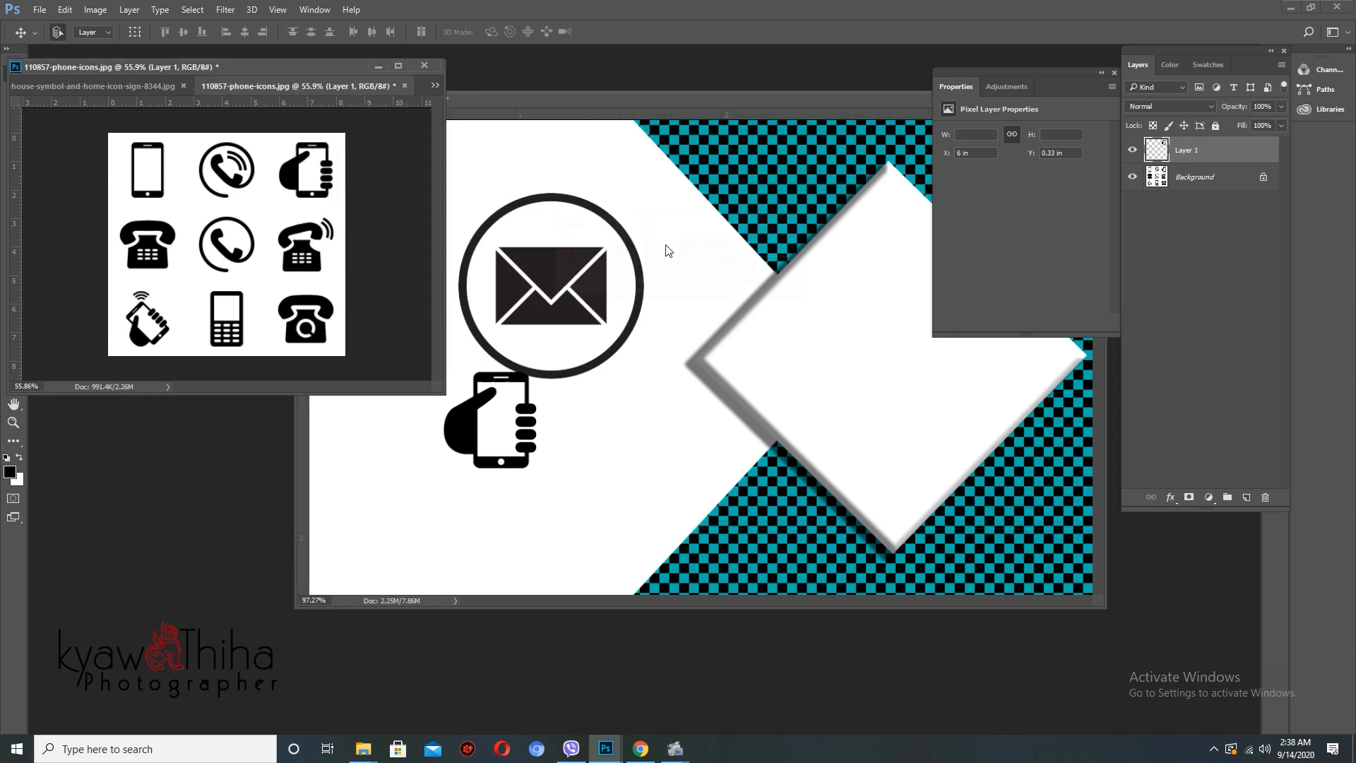
{"action": "key", "text": "ctrl+w"}
- Close the phone image unsaved, then select the house sheet's white background and all houses except the top-left one
{"action": "left_click", "coordinate": [682, 283]}
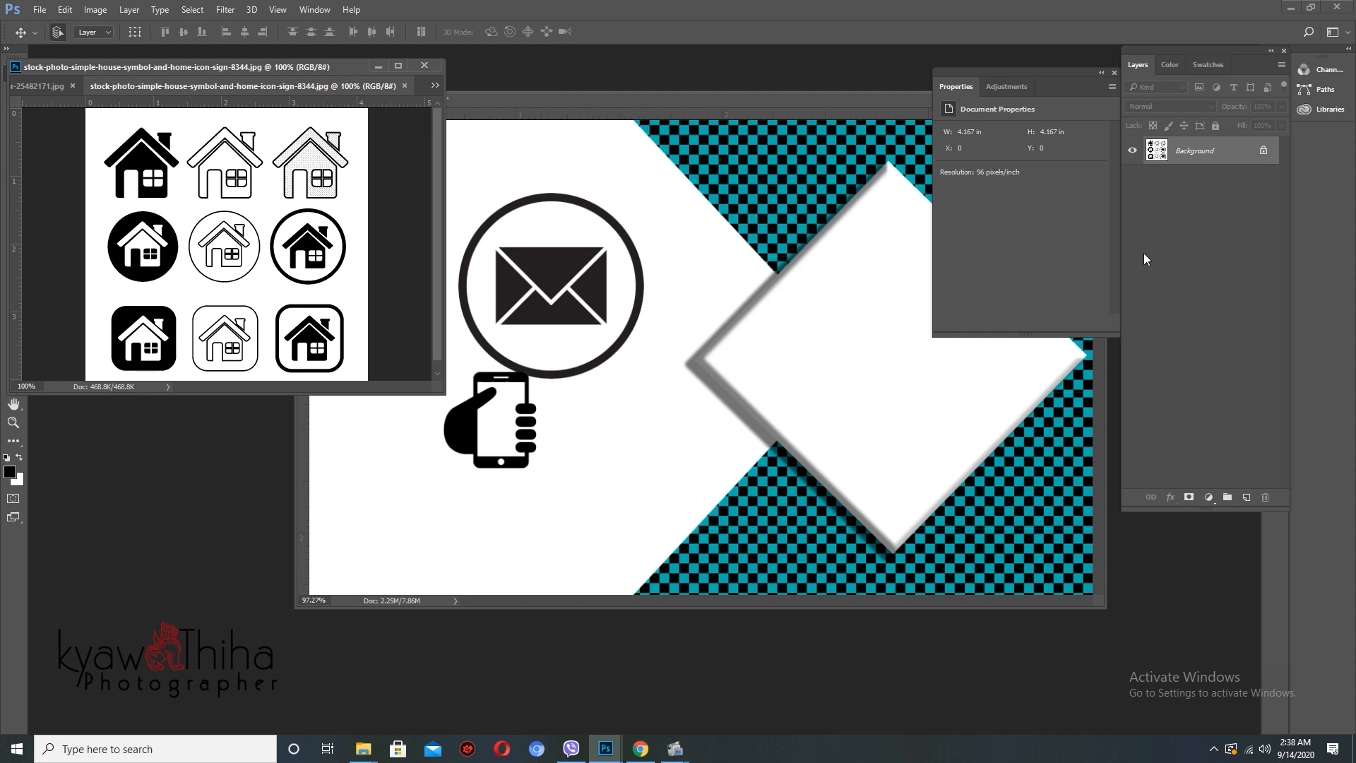
{"action": "key", "text": "ctrl+j"}
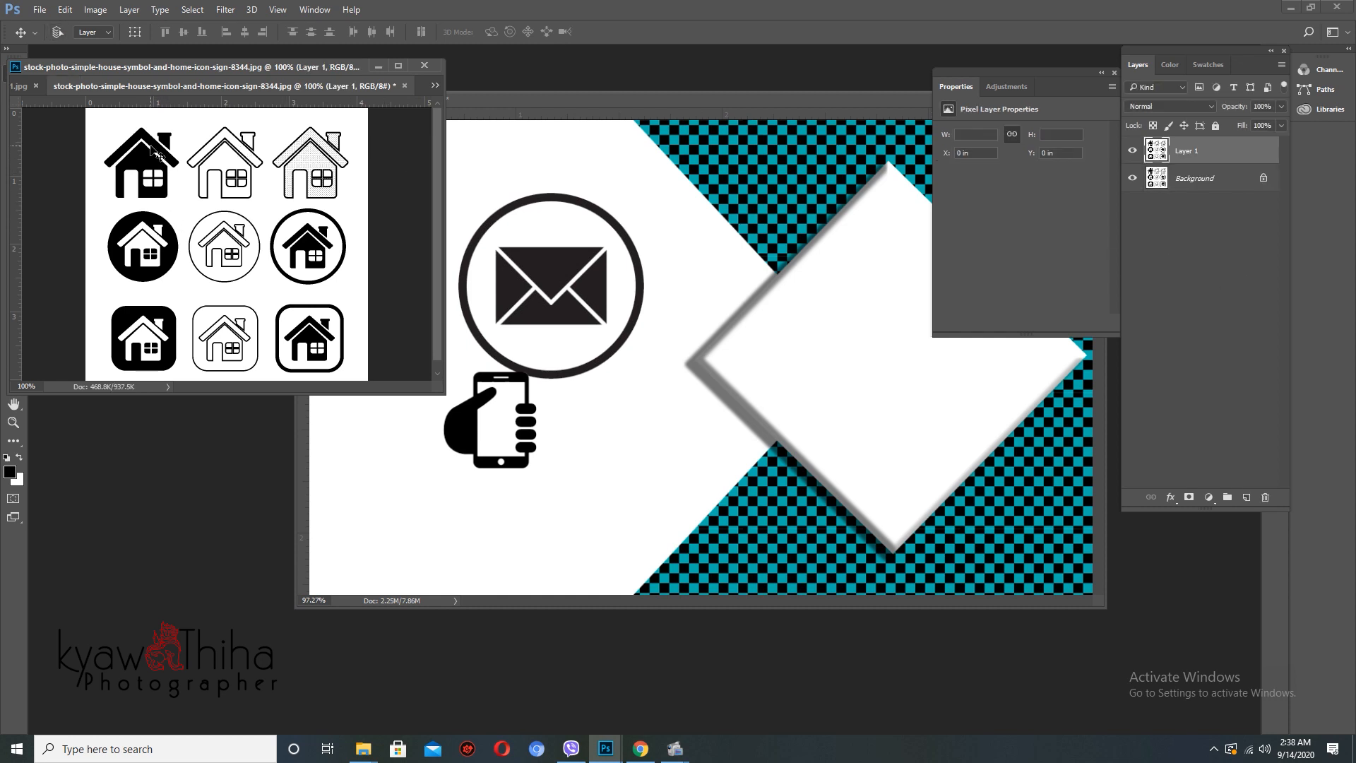
{"action": "key", "text": "w"}
{"action": "left_click", "coordinate": [183, 204]}
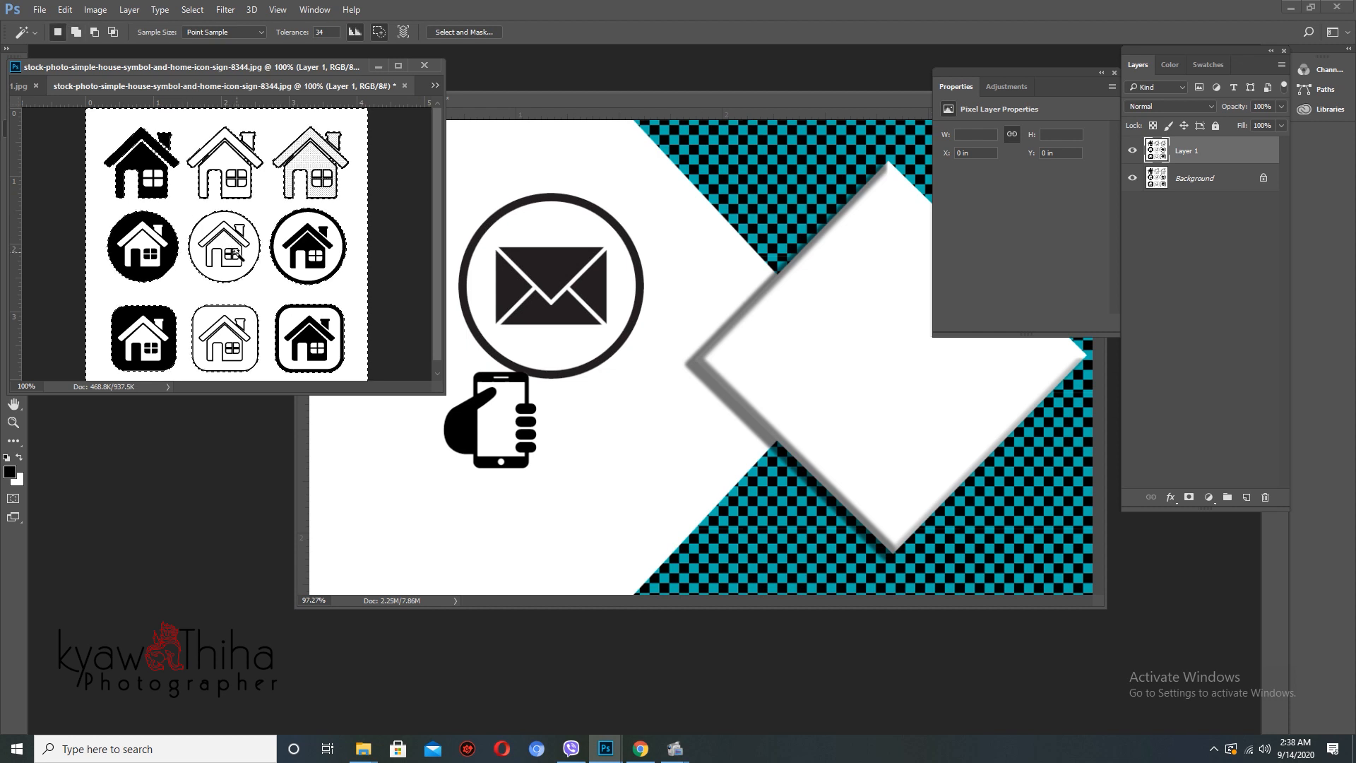
{"action": "key", "text": "shift+j"}
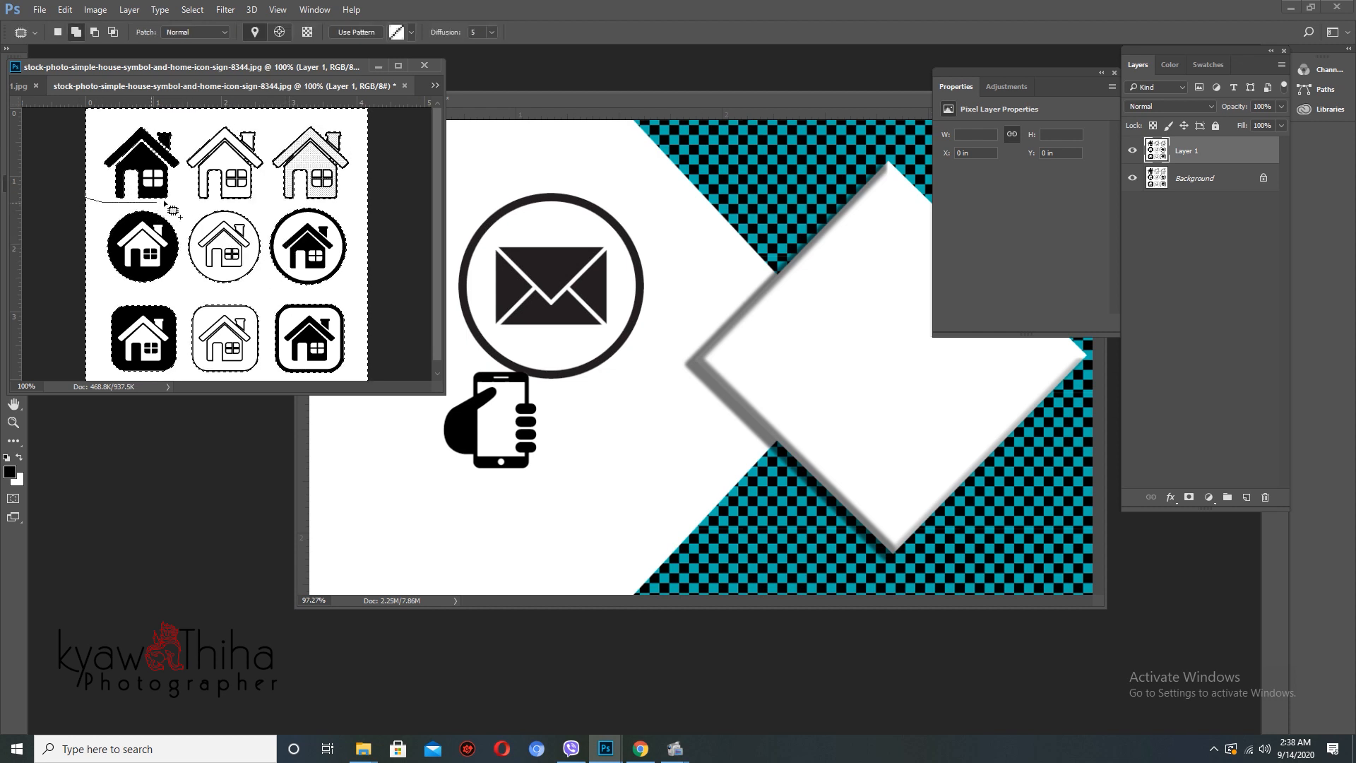
{"action": "mouse_move", "coordinate": [226, 115]}
{"action": "left_mouse_down"}
{"action": "mouse_move", "coordinate": [388, 366]}
{"action": "mouse_move", "coordinate": [317, 393]}
{"action": "mouse_move", "coordinate": [56, 369]}
{"action": "mouse_move", "coordinate": [78, 205]}
{"action": "left_mouse_up"}
{"action": "scroll", "coordinate": [321, 263], "scroll_direction": "down", "scroll_amount": 3}
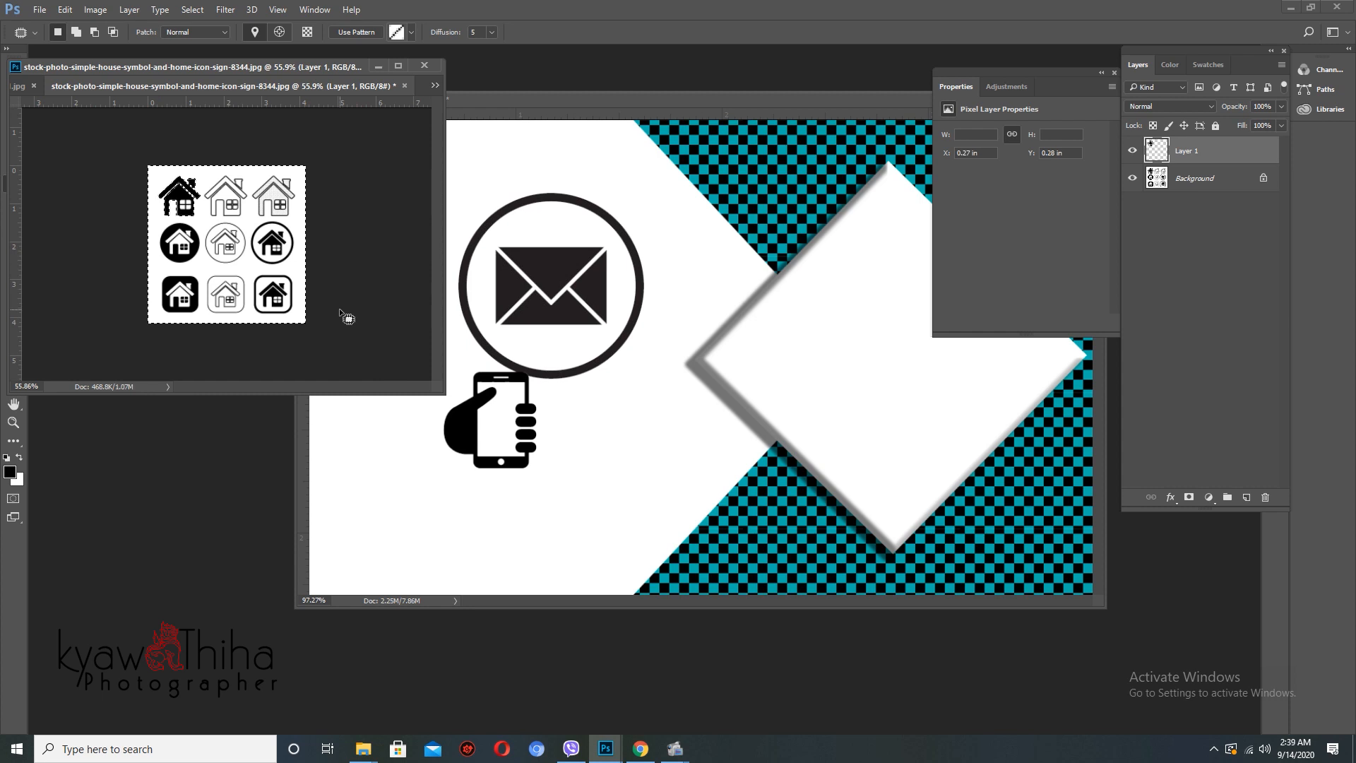
- Keep only the top-left black house, copy it onto the card above the envelope, and close the house image unsaved
{"action": "key", "text": "ctrl+d"}
{"action": "key", "text": "v"}
{"action": "left_click_drag", "start_coordinate": [197, 210], "coordinate": [548, 205]}
{"action": "left_click", "coordinate": [253, 236]}
{"action": "key", "text": "ctrl+w"}
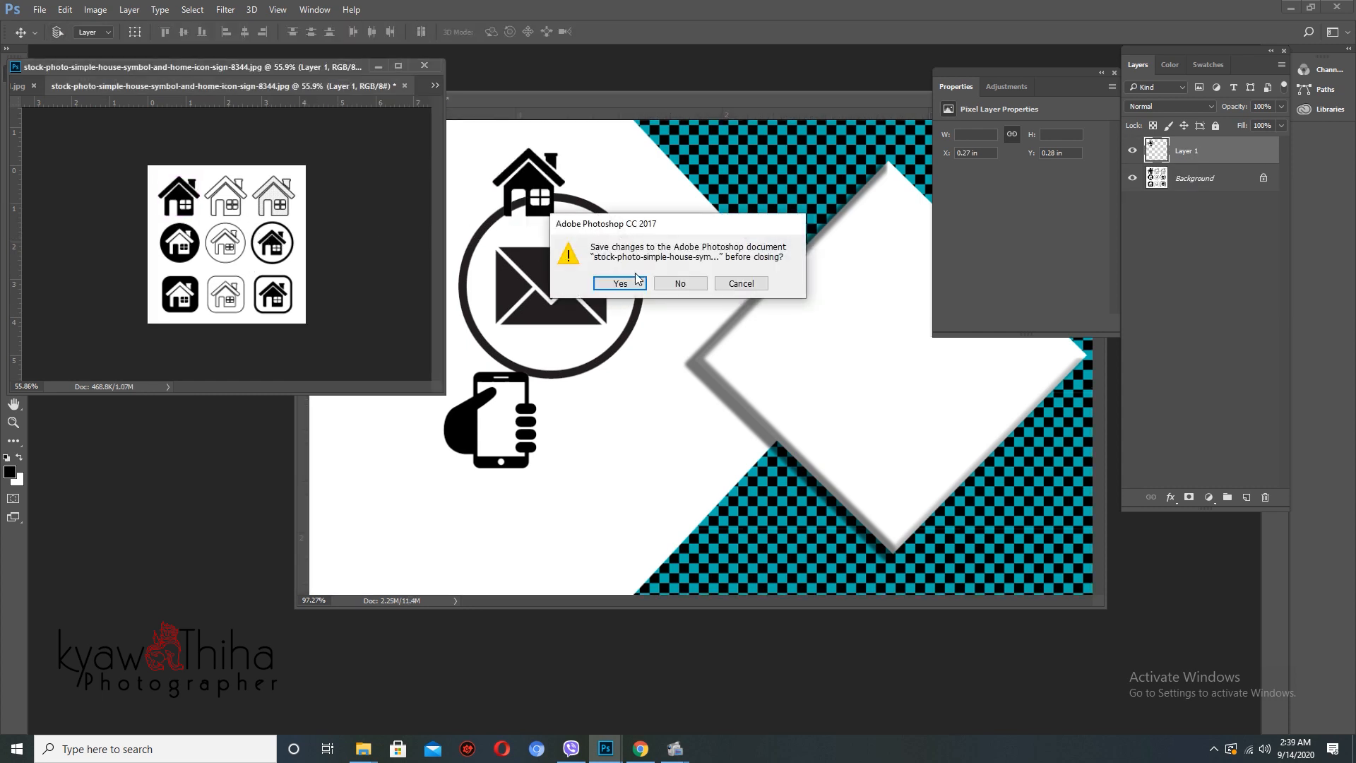
{"action": "key", "text": "Tab"}
{"action": "key", "text": "Return"}
- On a duplicate layer, delete the person icon's white background and bottom watermark strip
{"action": "scroll", "coordinate": [275, 262], "scroll_direction": "down", "scroll_amount": 5}
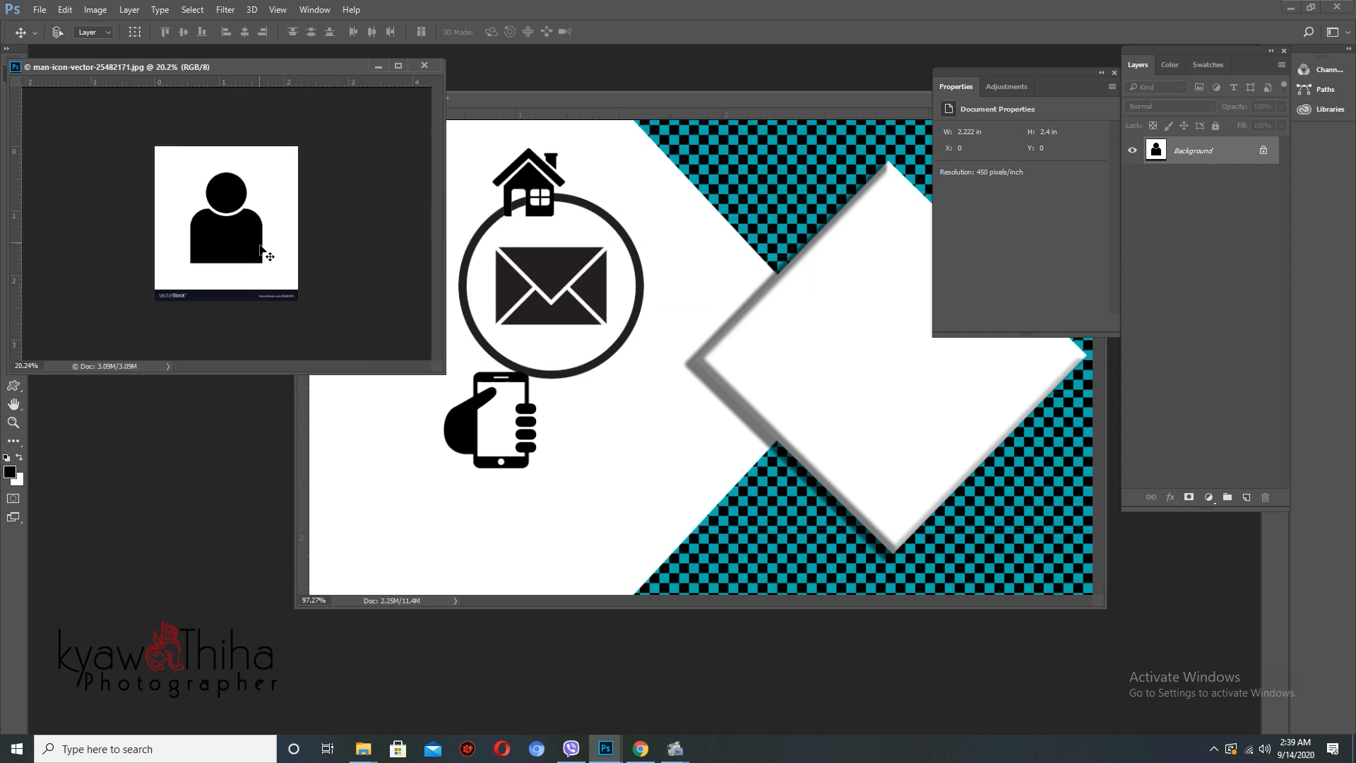
{"action": "key", "text": "ctrl+j"}
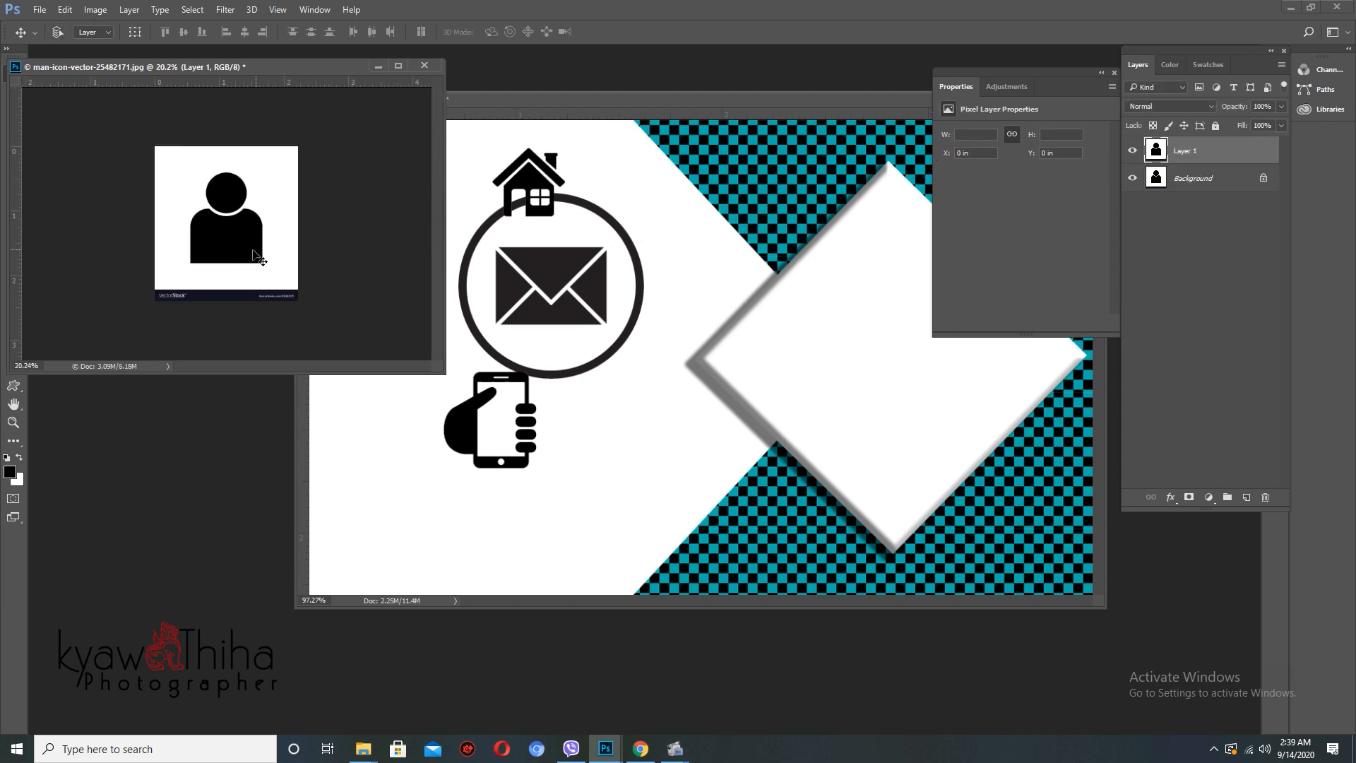
{"action": "key", "text": "w"}
{"action": "left_click", "coordinate": [280, 236]}
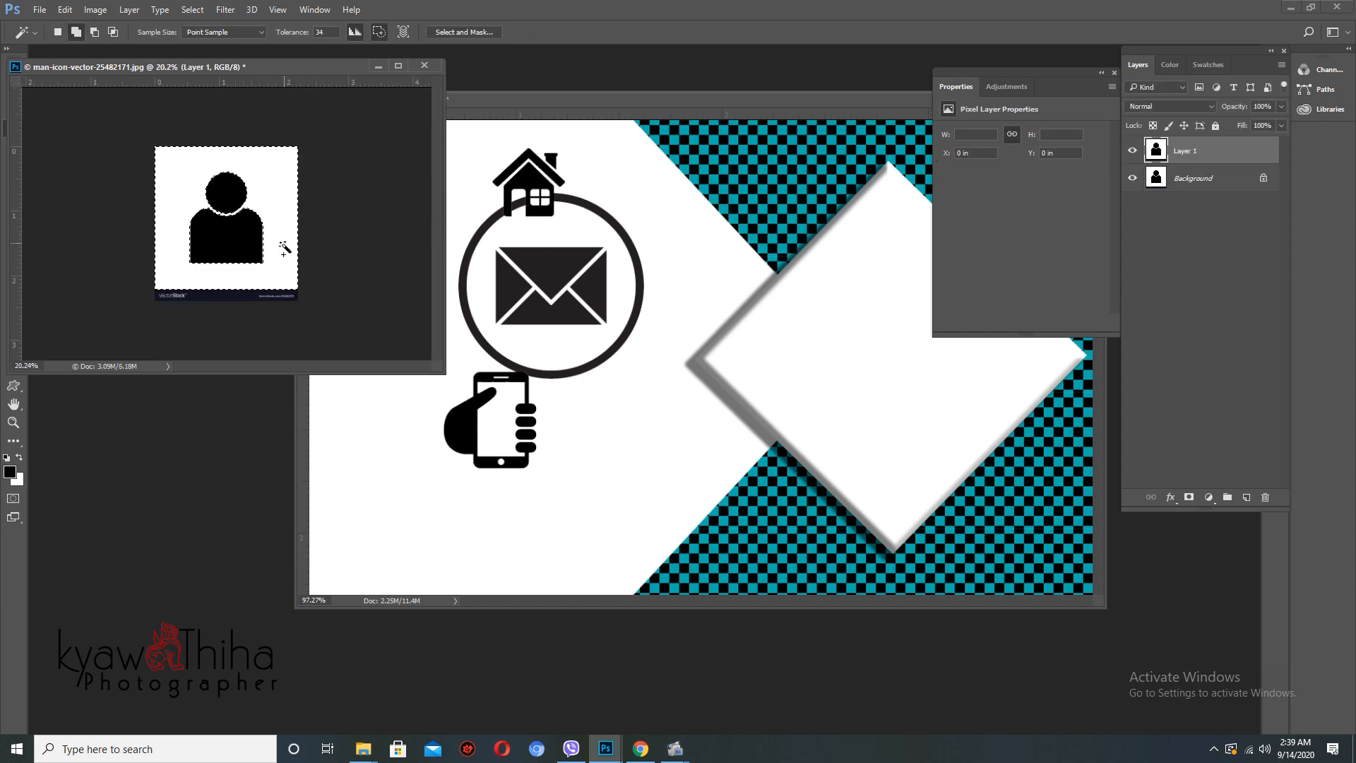
{"action": "key", "text": "j"}
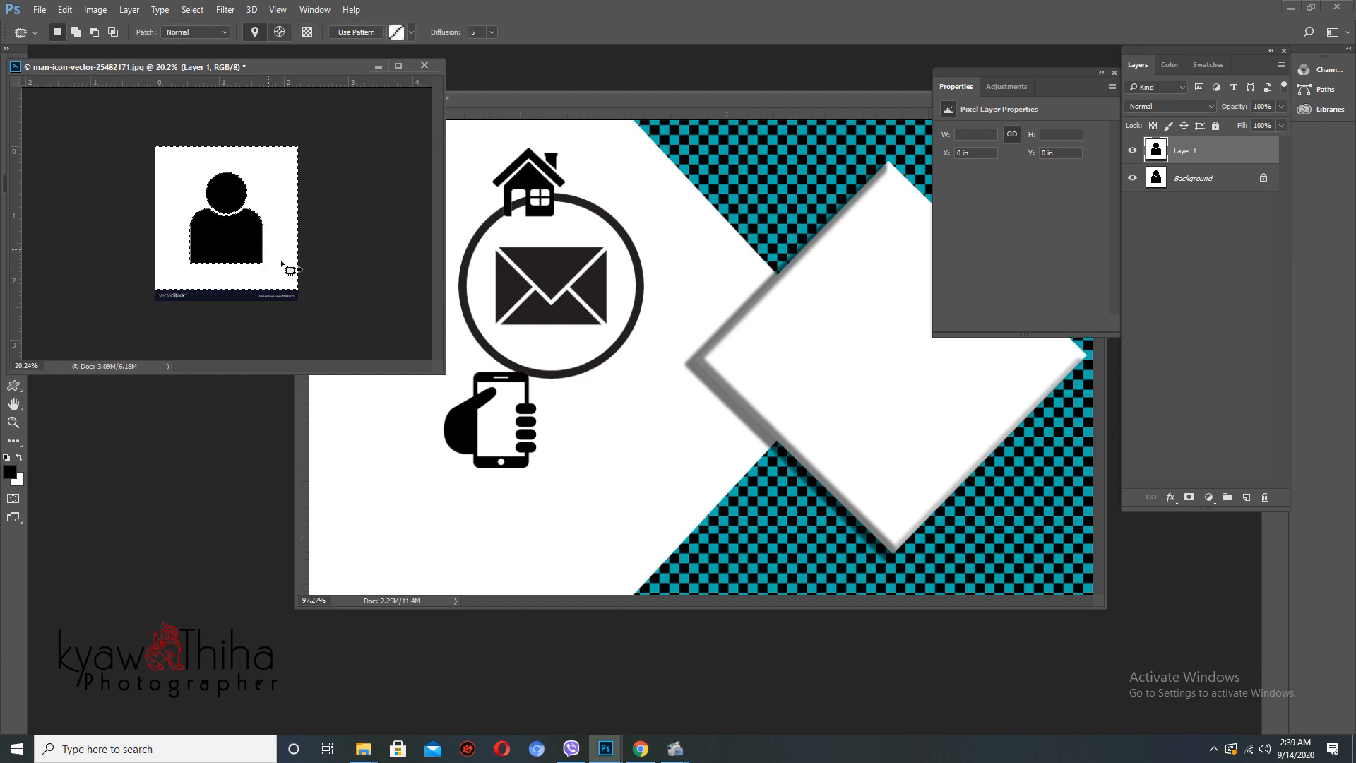
{"action": "mouse_move", "coordinate": [309, 282]}
{"action": "left_mouse_down"}
{"action": "mouse_move", "coordinate": [134, 279]}
{"action": "mouse_move", "coordinate": [129, 301]}
{"action": "mouse_move", "coordinate": [260, 319]}
{"action": "mouse_move", "coordinate": [410, 286]}
{"action": "mouse_move", "coordinate": [560, 326]}
{"action": "left_mouse_up"}
{"action": "key", "text": "Delete"}
{"action": "key", "text": "ctrl+d"}
- Close the person image unsaved, switch to full-screen view, and move the figure left on the card
{"action": "key", "text": "v"}
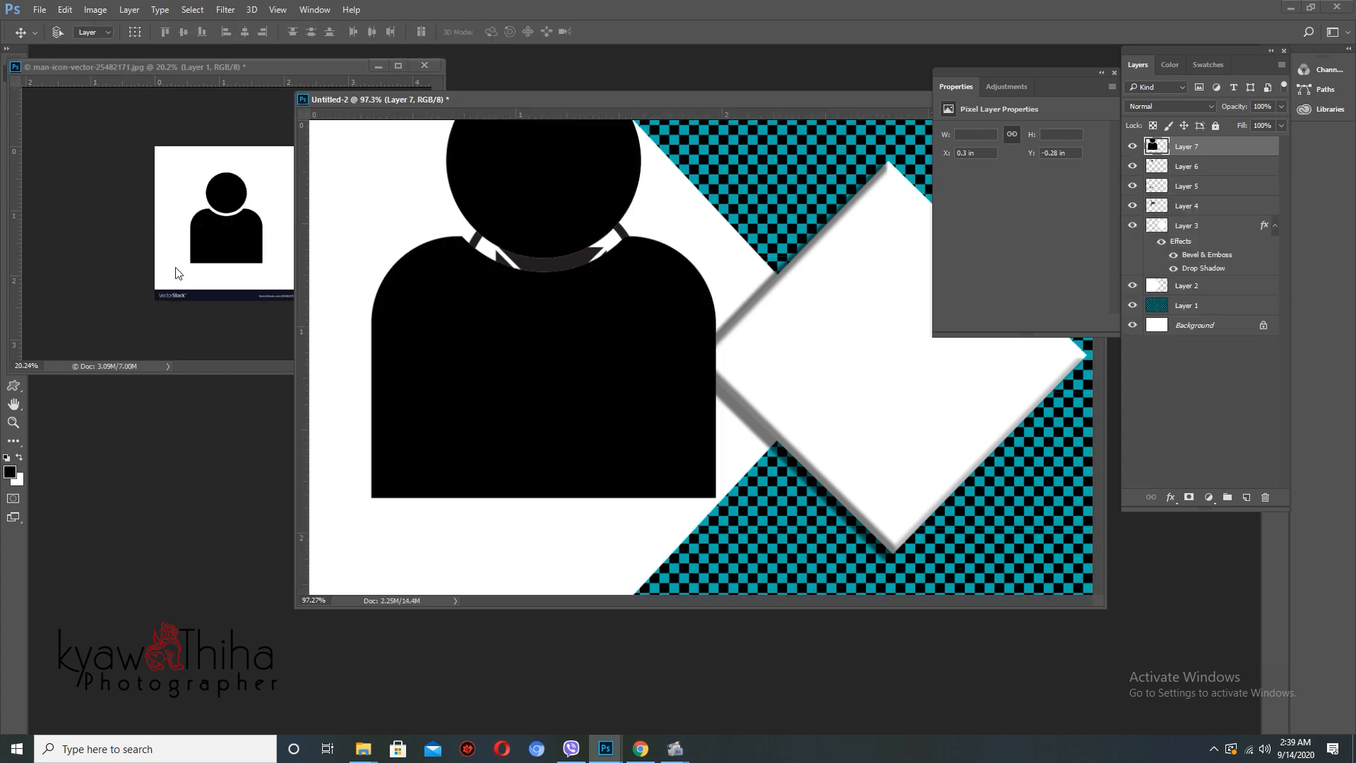
{"action": "left_click", "coordinate": [176, 273]}
{"action": "key", "text": "ctrl+w"}
{"action": "left_click", "coordinate": [680, 282]}
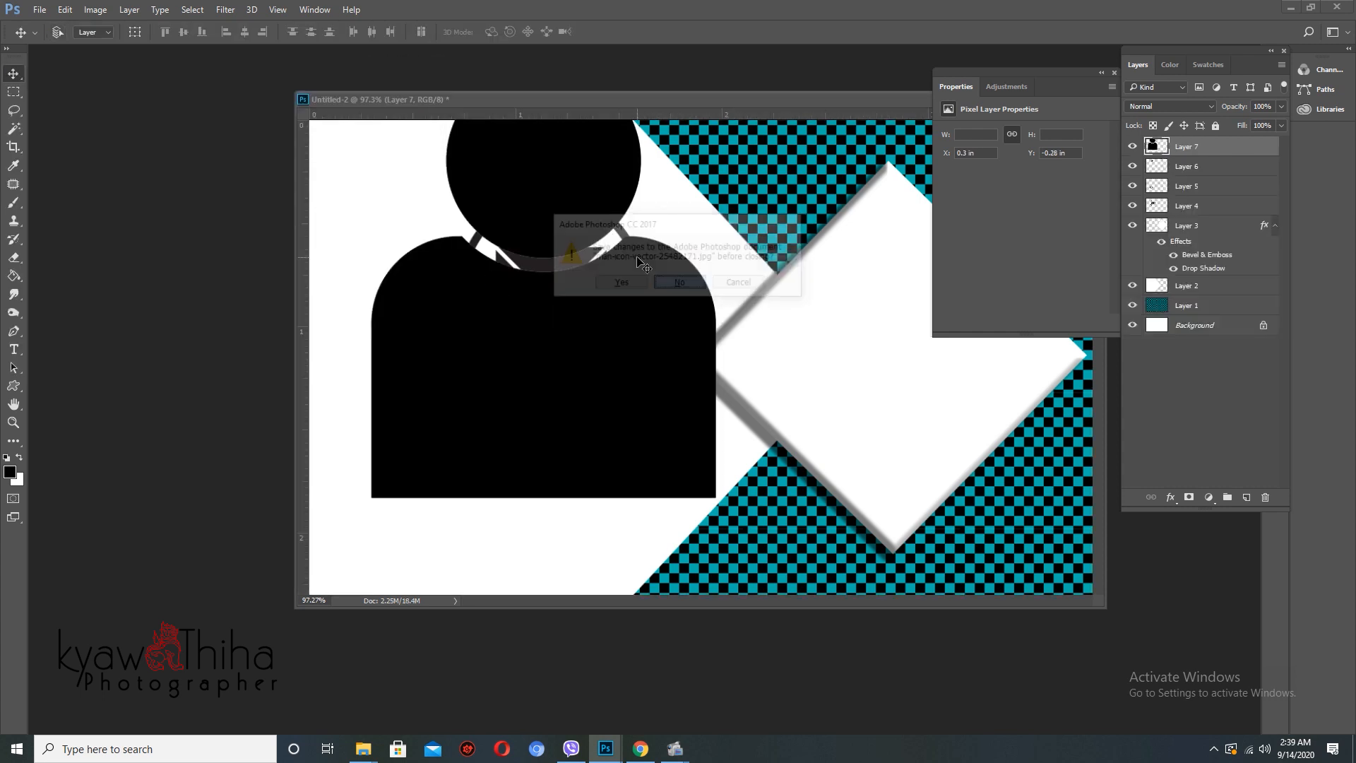
{"action": "key", "text": "f"}
{"action": "scroll", "coordinate": [582, 282], "scroll_direction": "down", "scroll_amount": 3}
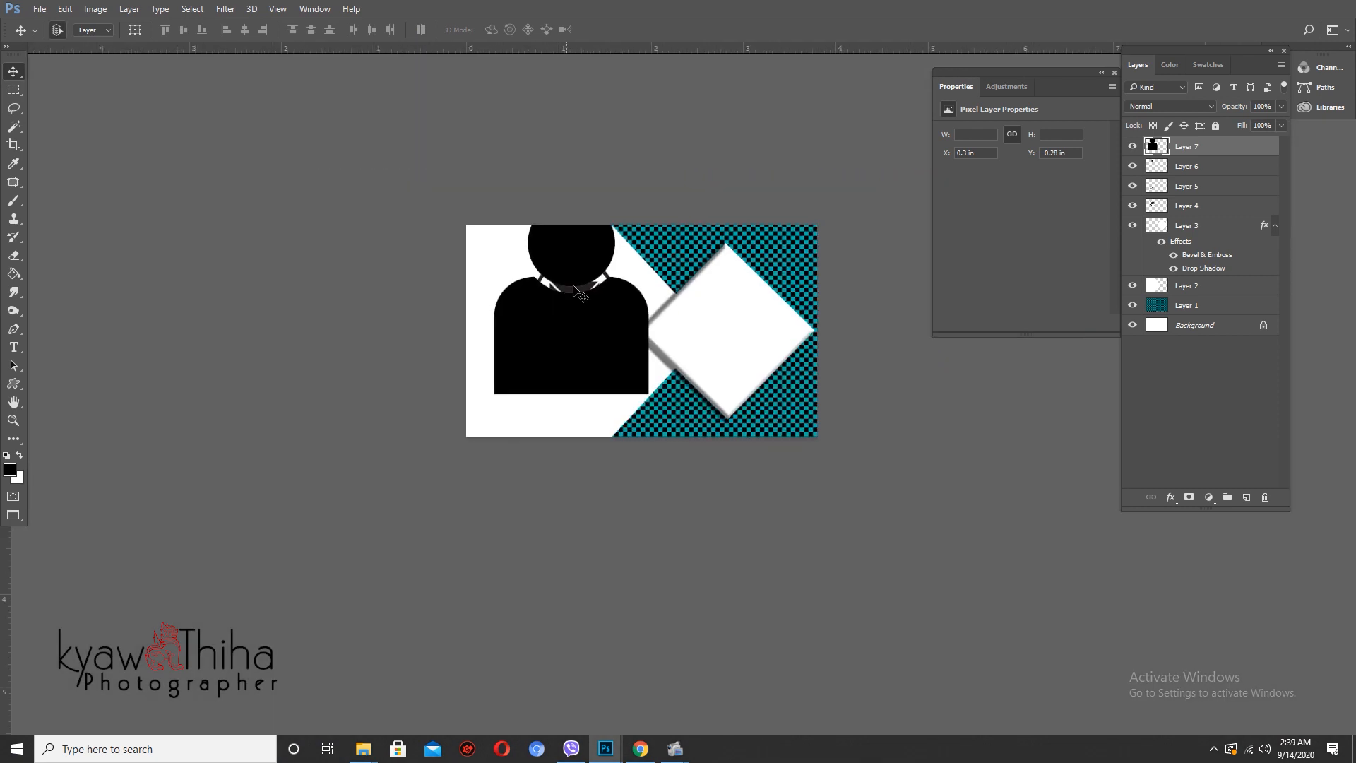
{"action": "left_click_drag", "start_coordinate": [575, 290], "coordinate": [545, 300]}
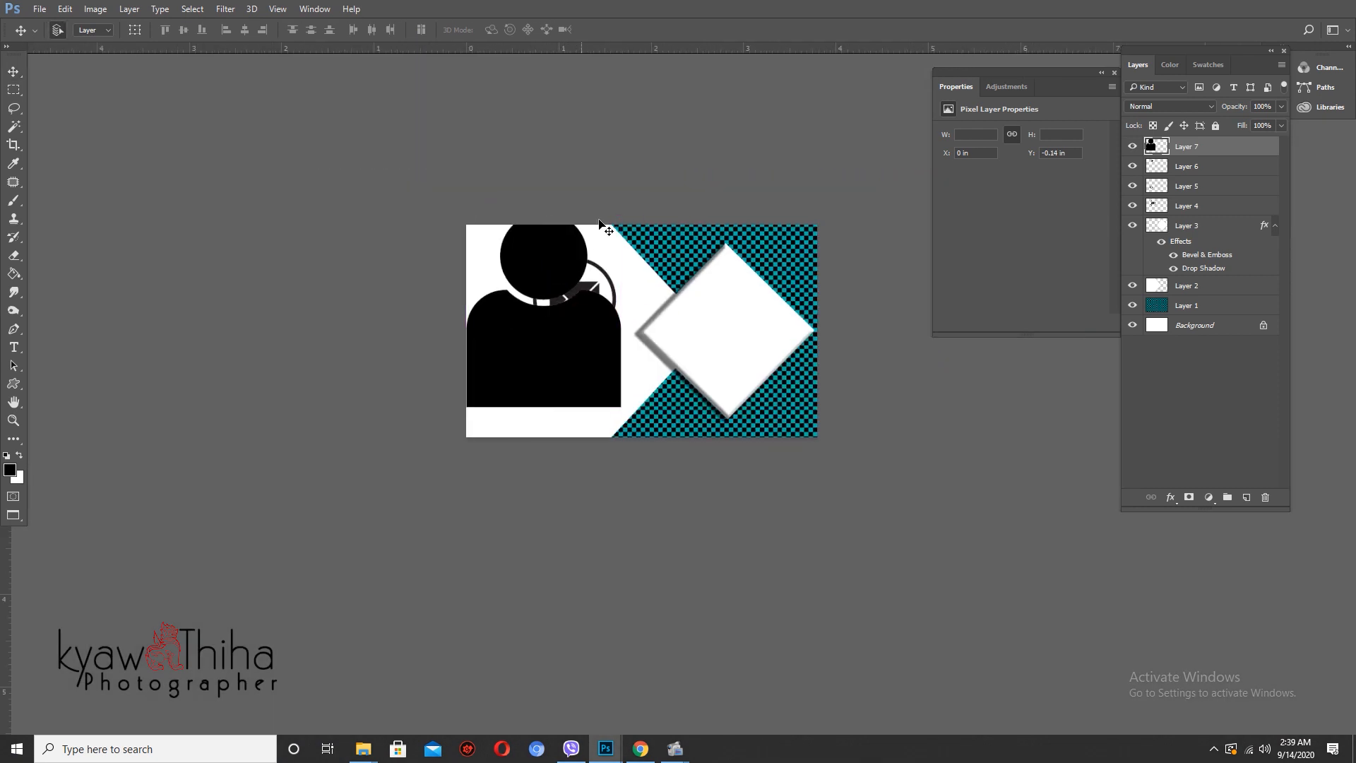
- Shrink the person figure to about a third of its size
{"action": "key", "text": "ctrl+t"}
{"action": "left_click_drag", "start_coordinate": [620, 210], "coordinate": [469, 248]}
{"action": "key", "text": "Return"}
{"action": "scroll", "coordinate": [555, 291], "scroll_direction": "up", "scroll_amount": 3}
{"action": "key", "text": "ctrl+t"}
{"action": "key", "text": "Return"}
- Move the house icon below the person figure and resize it
{"action": "left_click", "coordinate": [578, 226]}
{"action": "left_click_drag", "start_coordinate": [576, 226], "coordinate": [474, 291]}
{"action": "key", "text": "ctrl+t"}
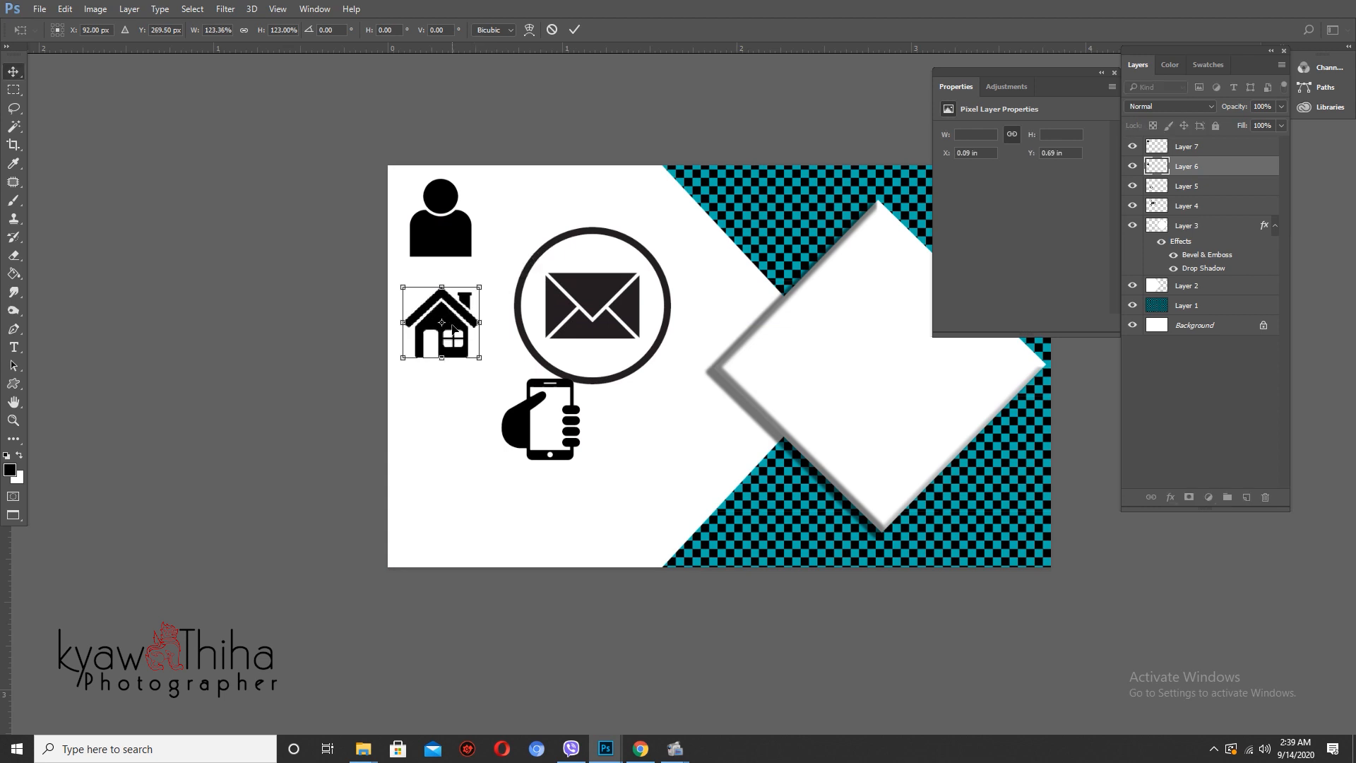
{"action": "key", "text": "Return"}
- Move the phone icon up under the house and make it shorter and narrower
{"action": "left_click_drag", "start_coordinate": [518, 424], "coordinate": [427, 423]}
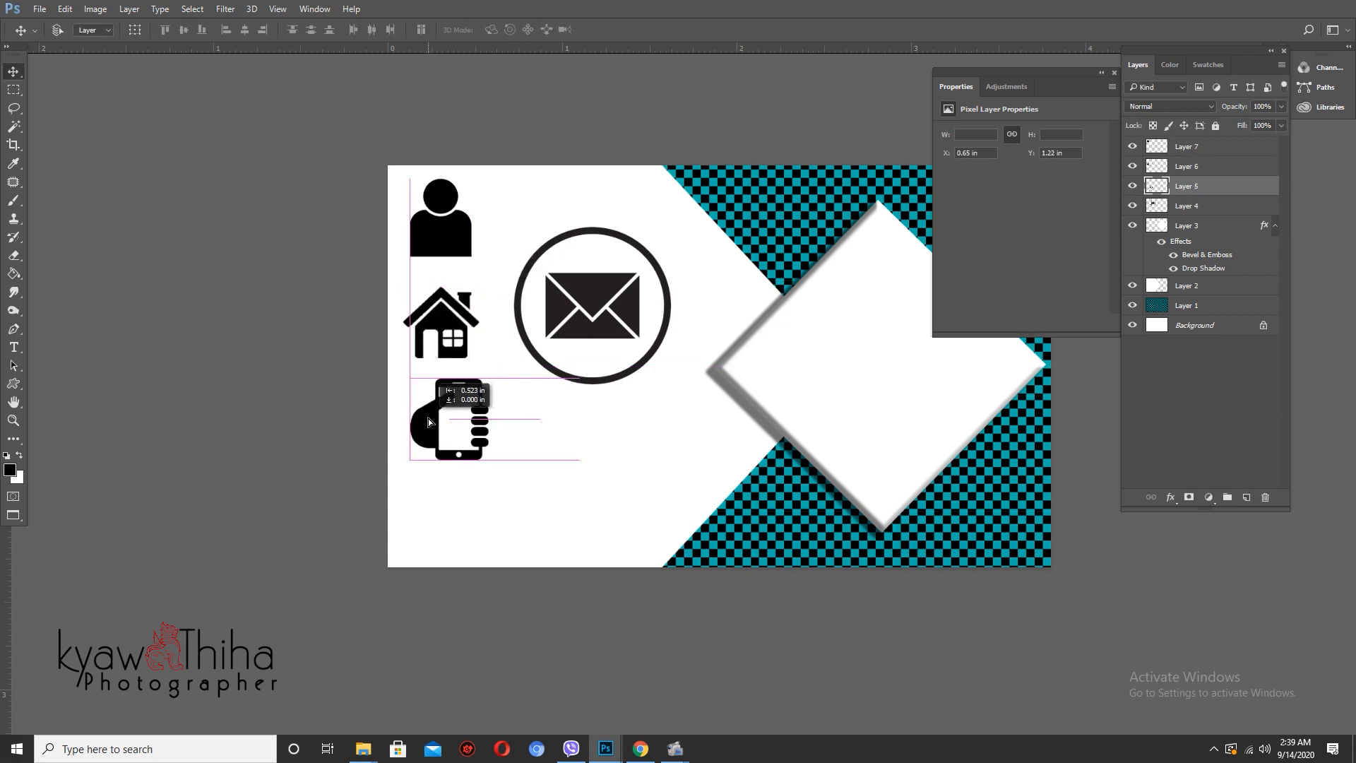
{"action": "key", "text": "ctrl+t"}
{"action": "left_click_drag", "start_coordinate": [486, 375], "coordinate": [479, 420]}
{"action": "key", "text": "Return"}
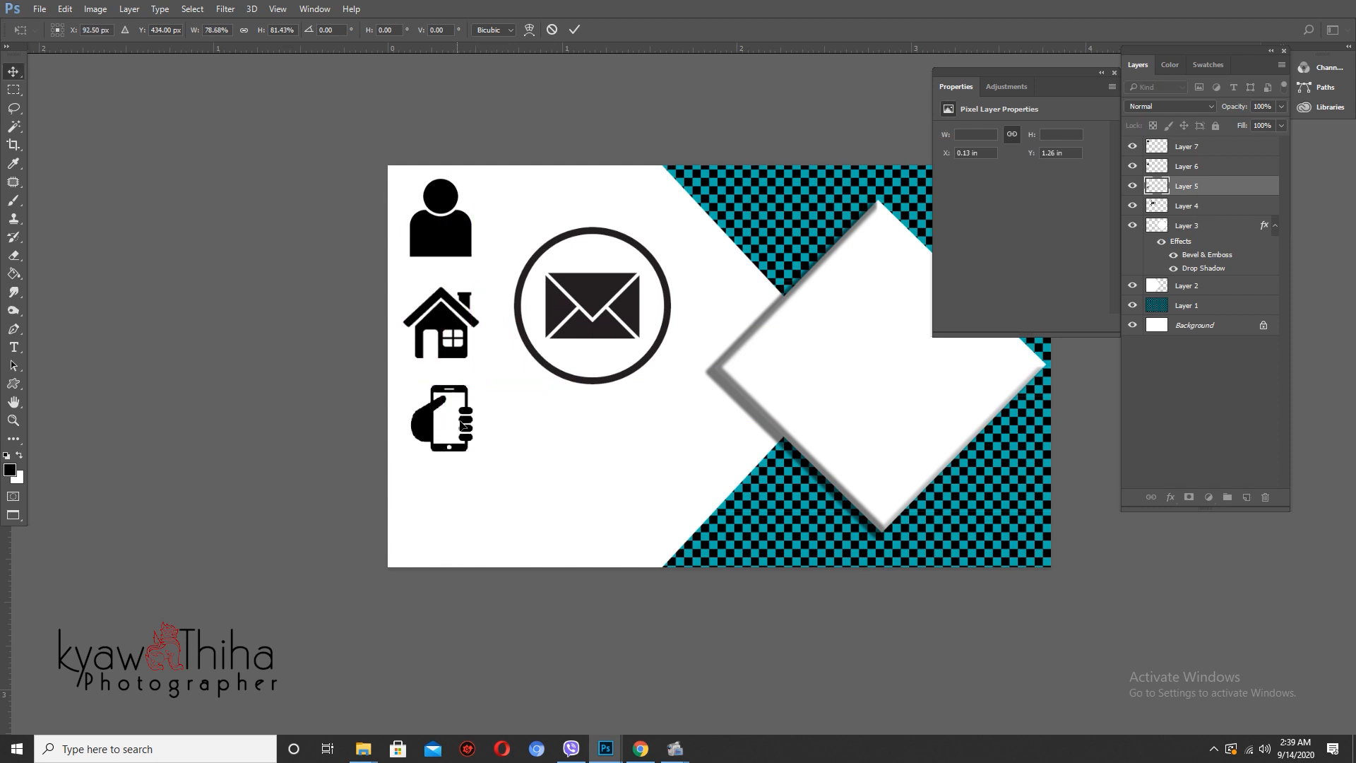
- Move the envelope circle down beside the phone and shrink it to about 39%
{"action": "left_click_drag", "start_coordinate": [388, 312], "coordinate": [488, 476]}
{"action": "key", "text": "ctrl+z"}
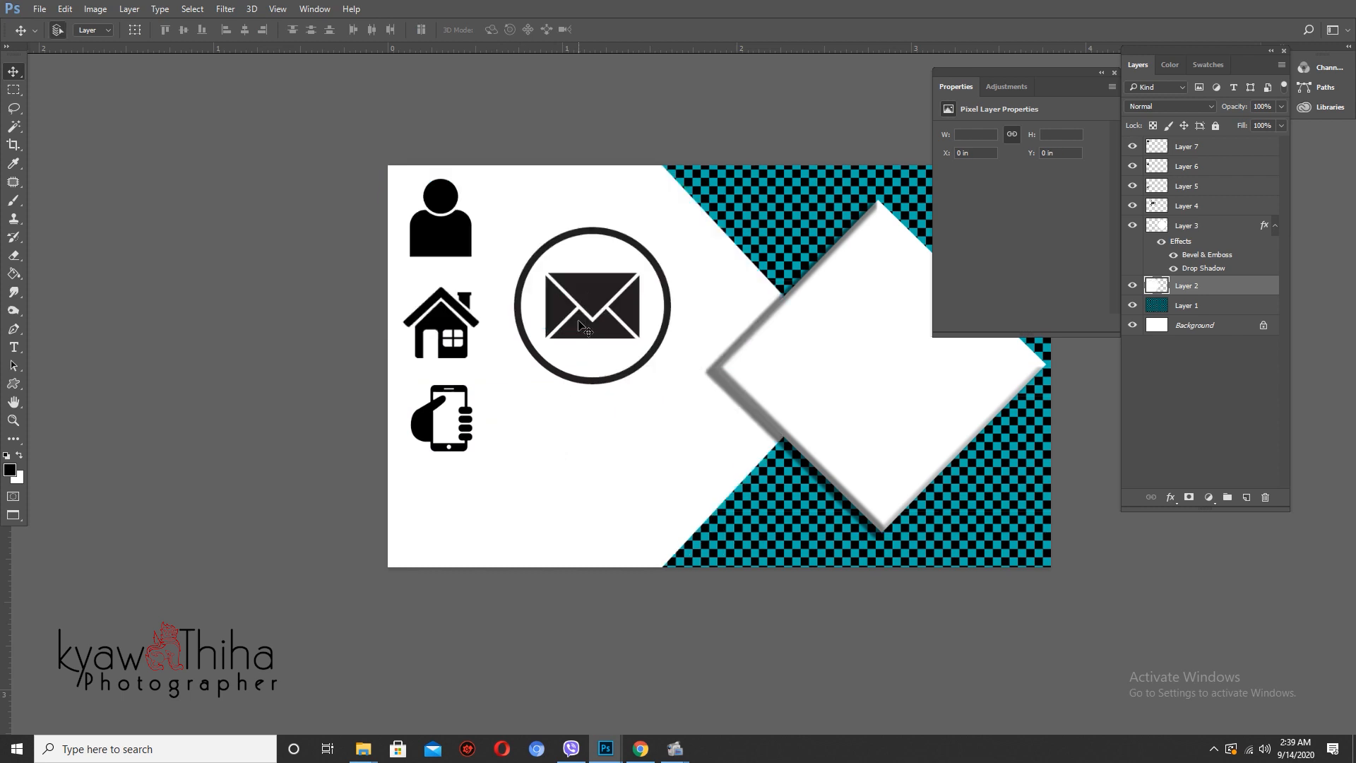
{"action": "left_click_drag", "start_coordinate": [565, 350], "coordinate": [565, 357]}
{"action": "left_click_drag", "start_coordinate": [533, 424], "coordinate": [470, 550]}
{"action": "key", "text": "ctrl+t"}
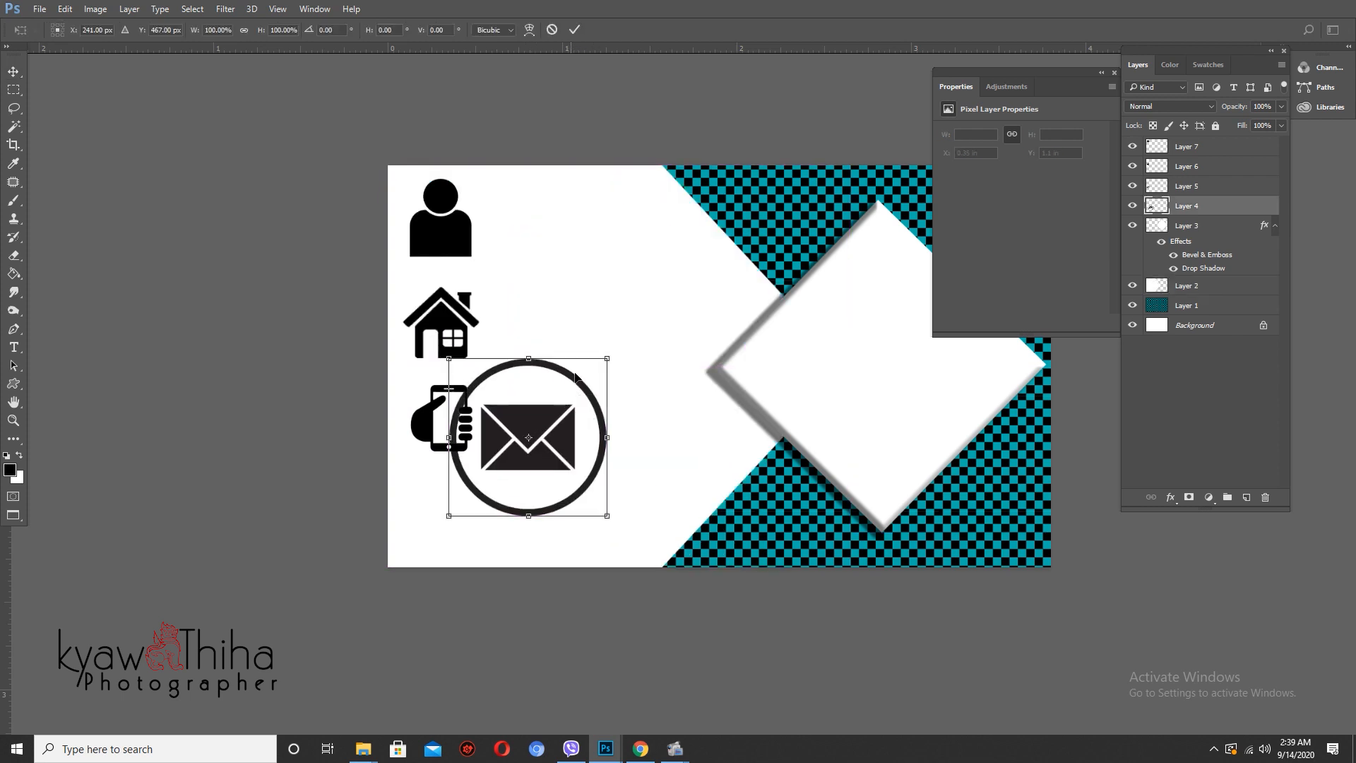
{"action": "left_click_drag", "start_coordinate": [606, 354], "coordinate": [453, 507]}
{"action": "key", "text": "Return"}
- Nudge the phone (Layer 5), house (Layer 6) and person (Layer 7) icons left to line up
{"action": "right_click", "coordinate": [428, 422]}
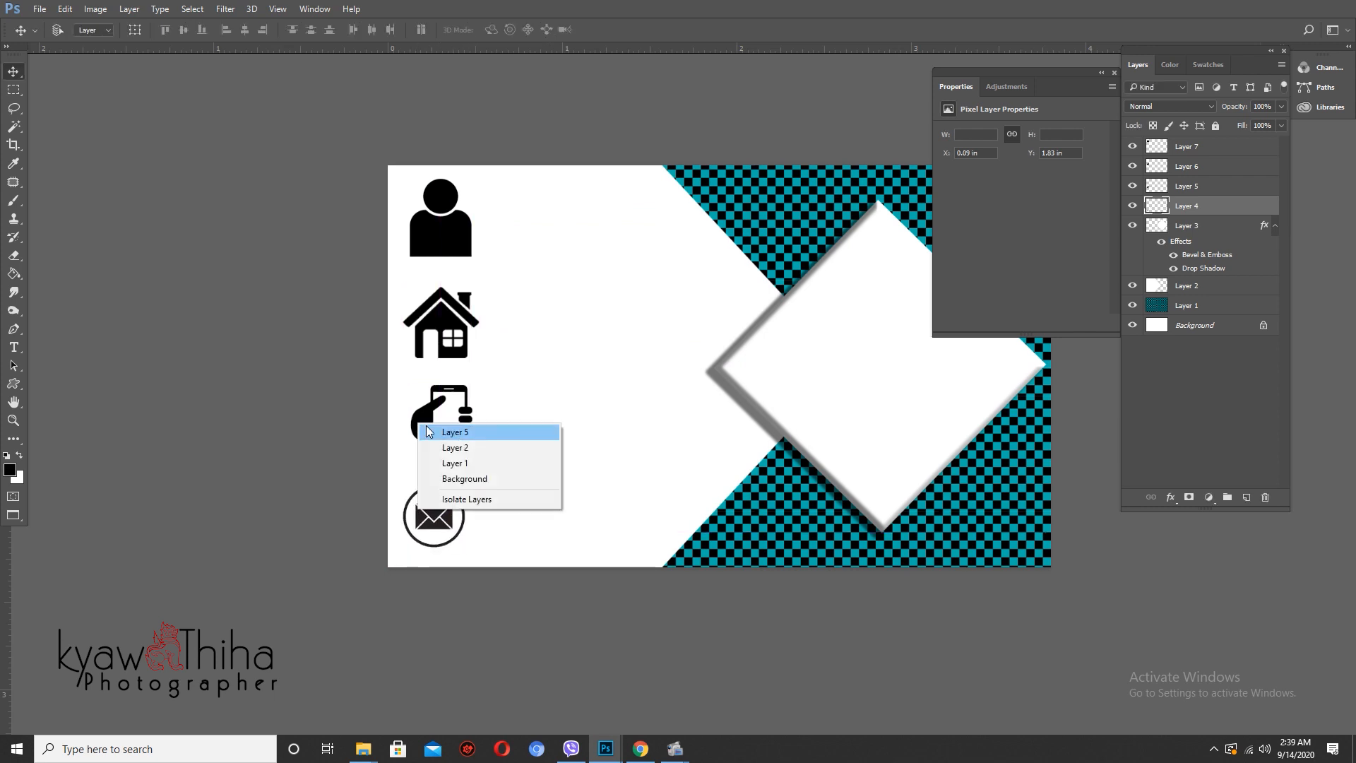
{"action": "left_click", "coordinate": [433, 433]}
{"action": "left_click_drag", "start_coordinate": [430, 437], "coordinate": [422, 438]}
{"action": "right_click", "coordinate": [436, 317]}
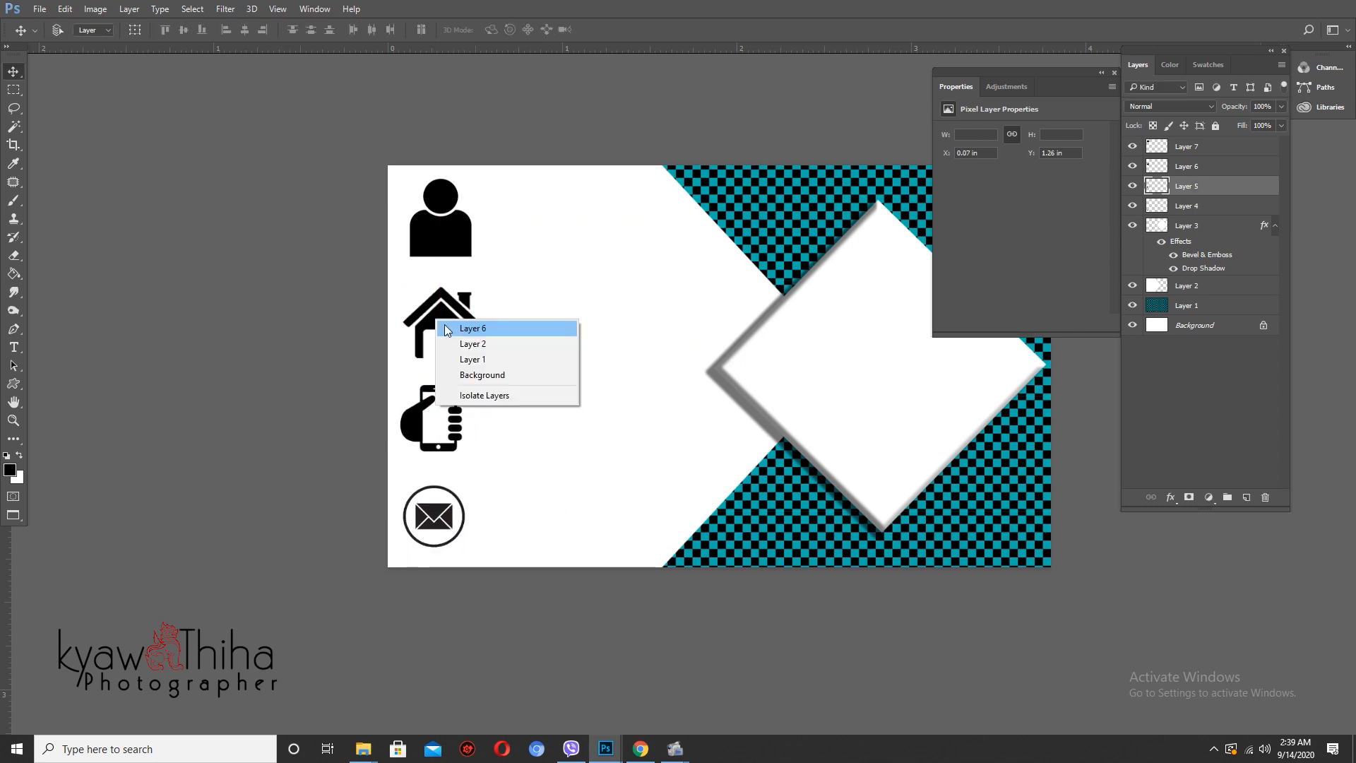
{"action": "left_click", "coordinate": [459, 323]}
{"action": "left_click_drag", "start_coordinate": [467, 343], "coordinate": [458, 343]}
{"action": "right_click", "coordinate": [456, 238]}
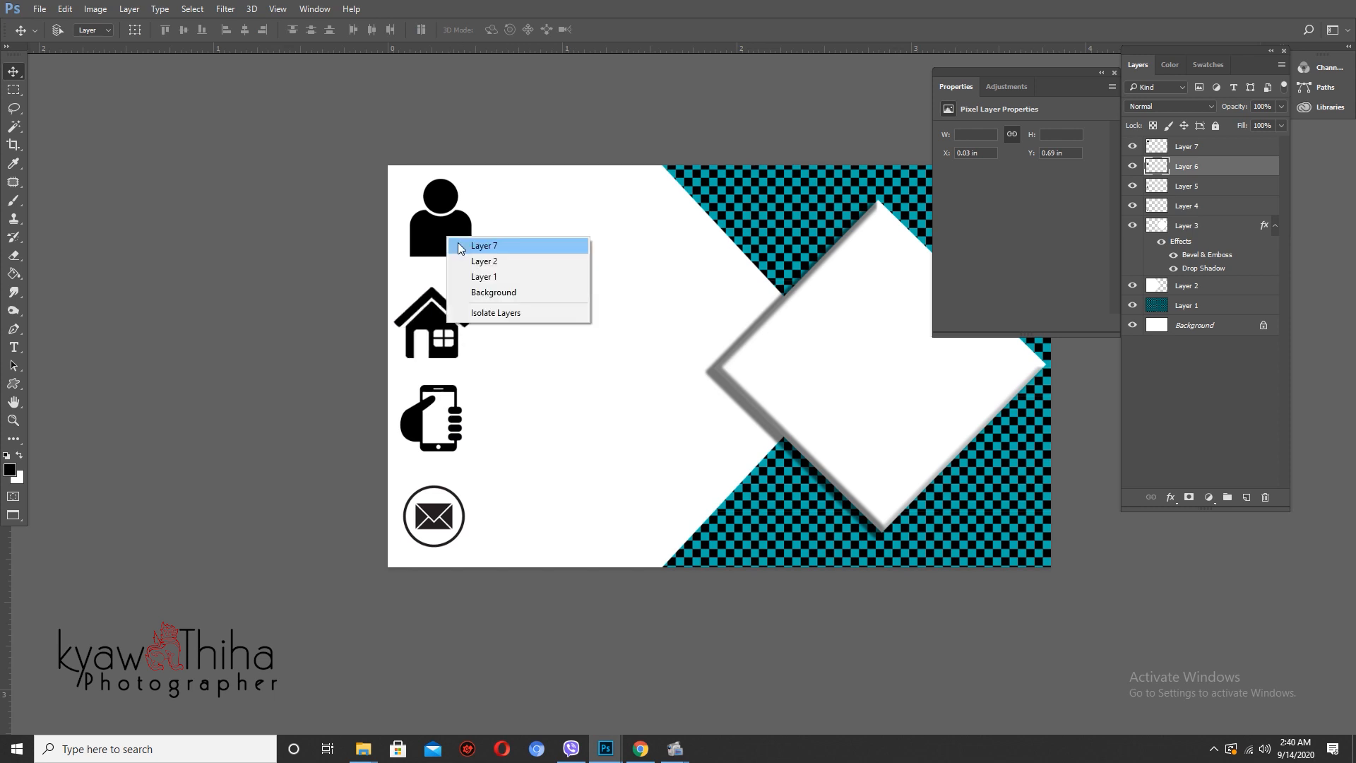
{"action": "left_click", "coordinate": [458, 245]}
{"action": "left_click_drag", "start_coordinate": [456, 247], "coordinate": [449, 258]}
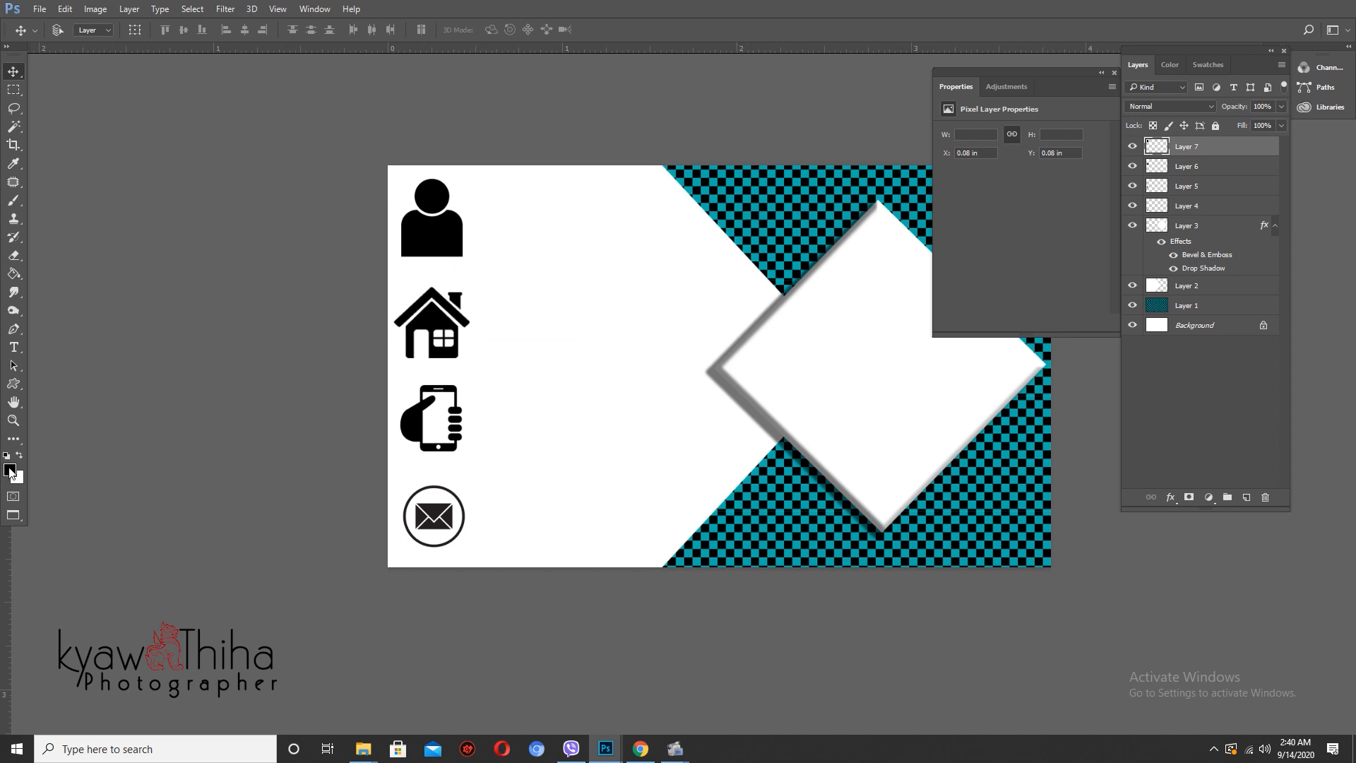
- Set the foreground colour to the teal sampled from the checker background
{"action": "left_click", "coordinate": [10, 471]}
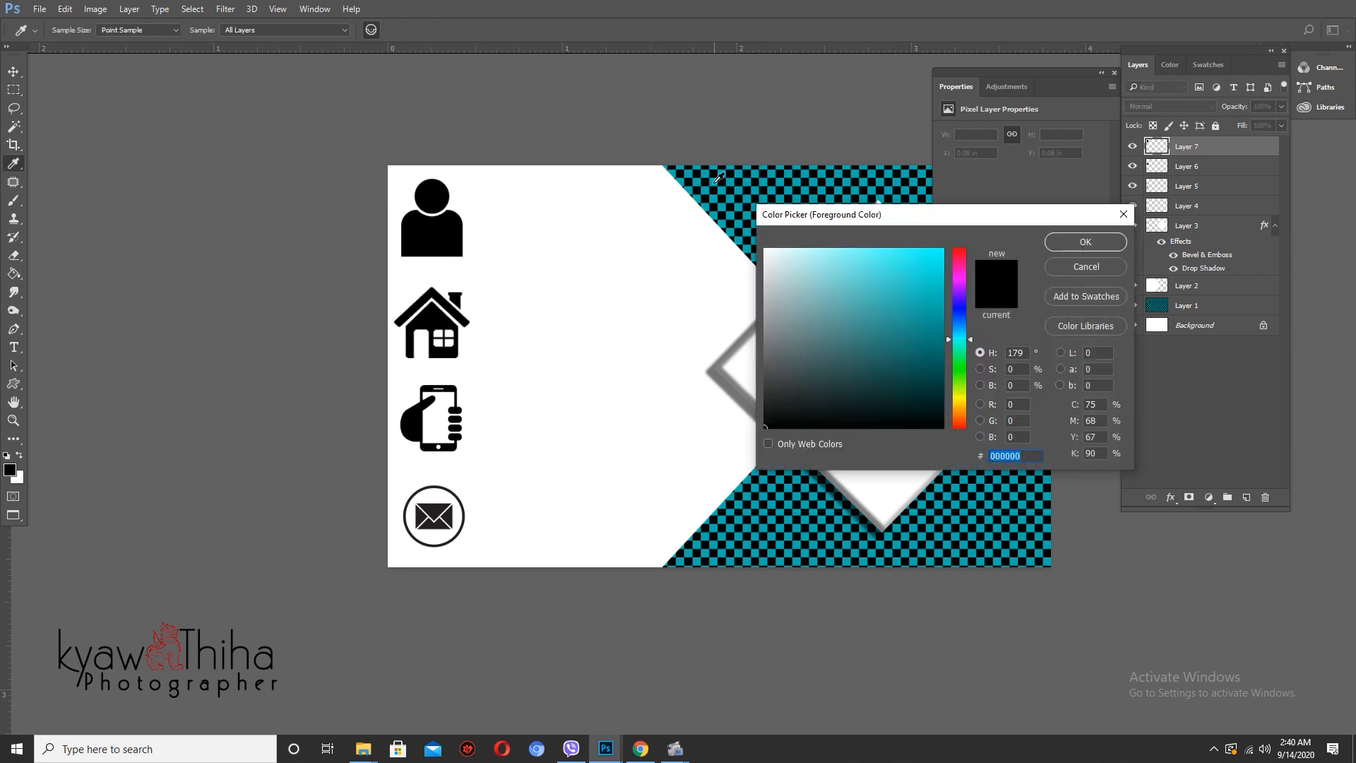
{"action": "left_click", "coordinate": [715, 180]}
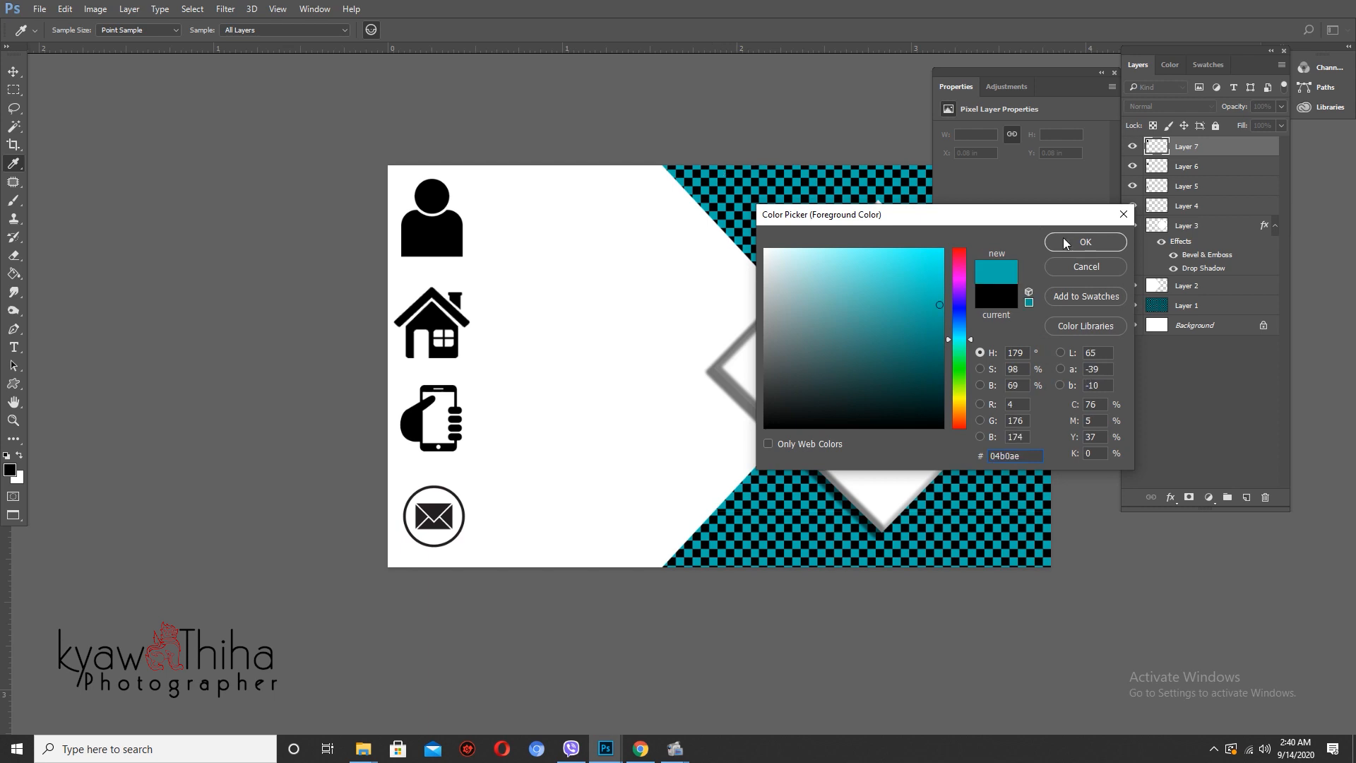
{"action": "left_click", "coordinate": [1066, 242]}
- Fill the person (Layer 7) and house (Layer 6) icons with teal
{"action": "right_click", "coordinate": [445, 242]}
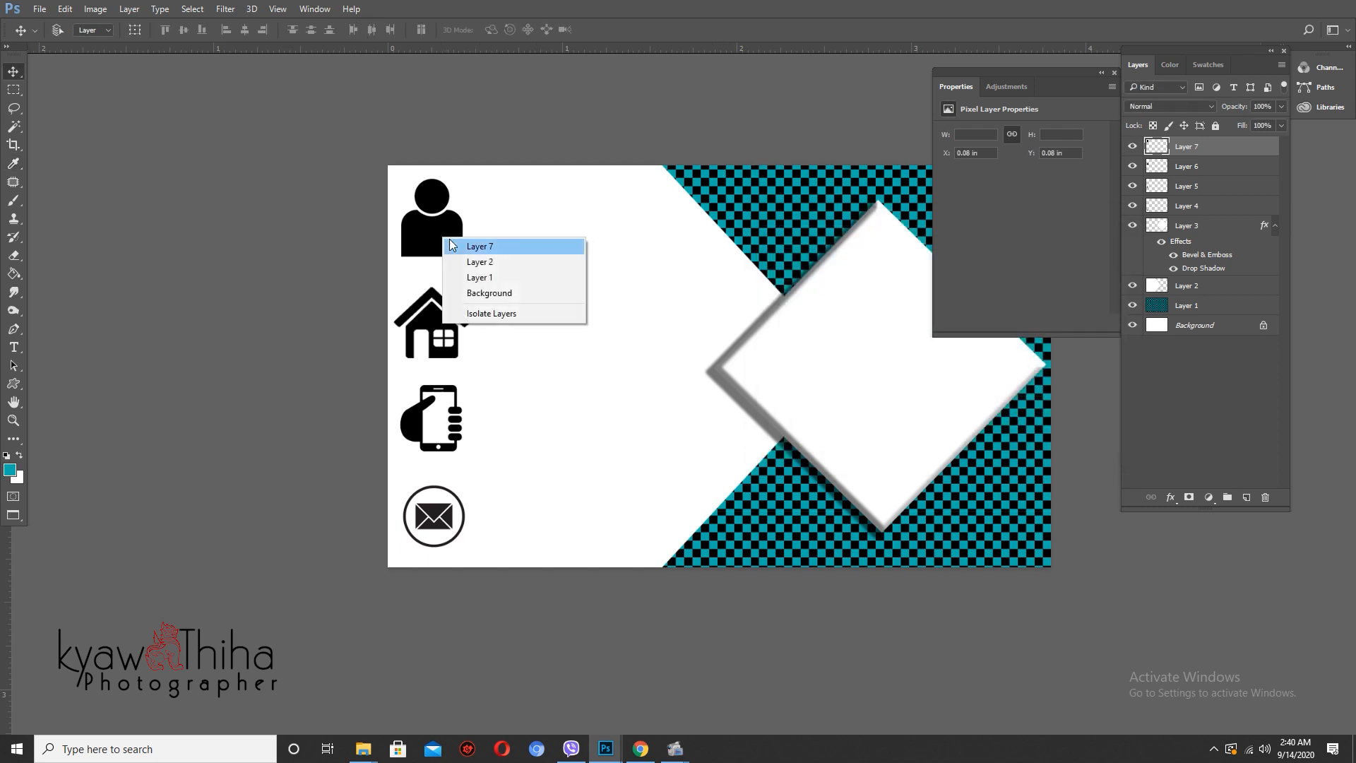
{"action": "left_click", "coordinate": [452, 245]}
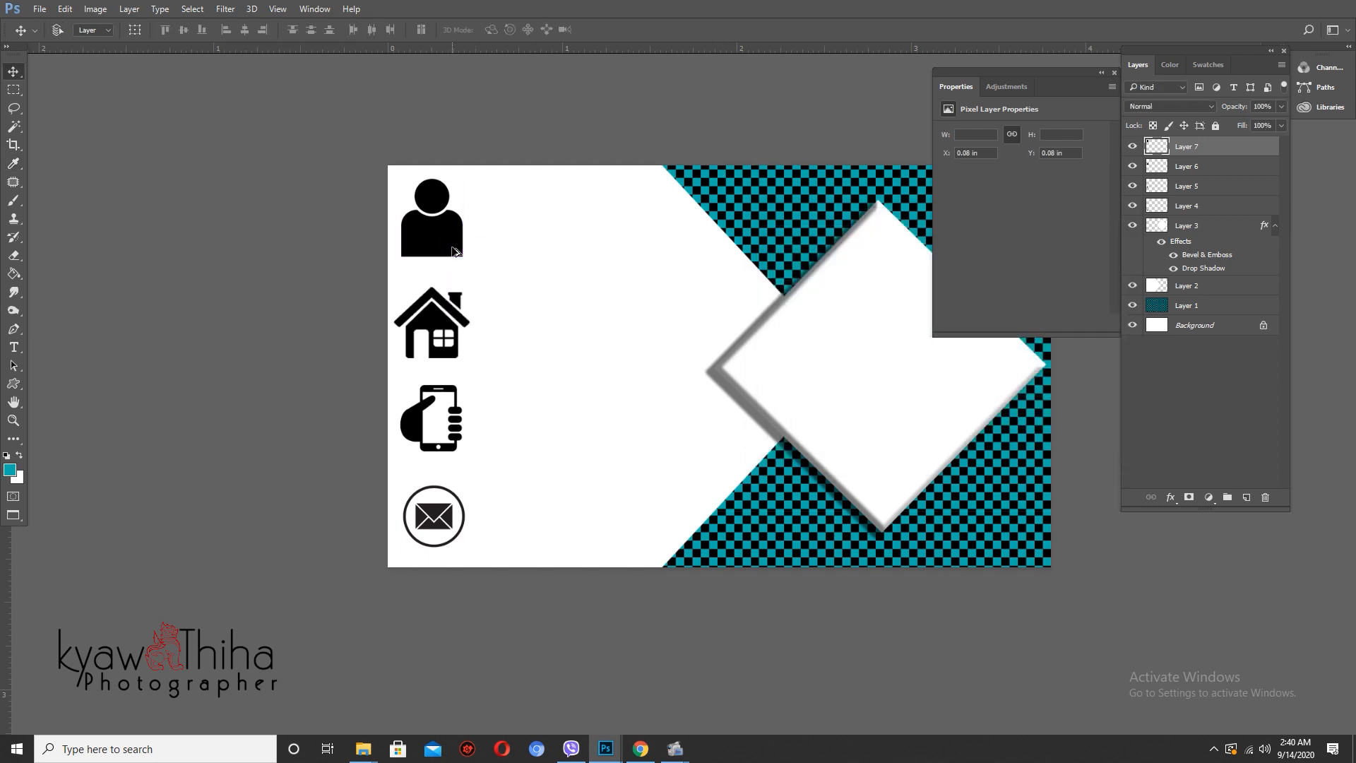
{"action": "key", "text": "alt+shift+BackSpace"}
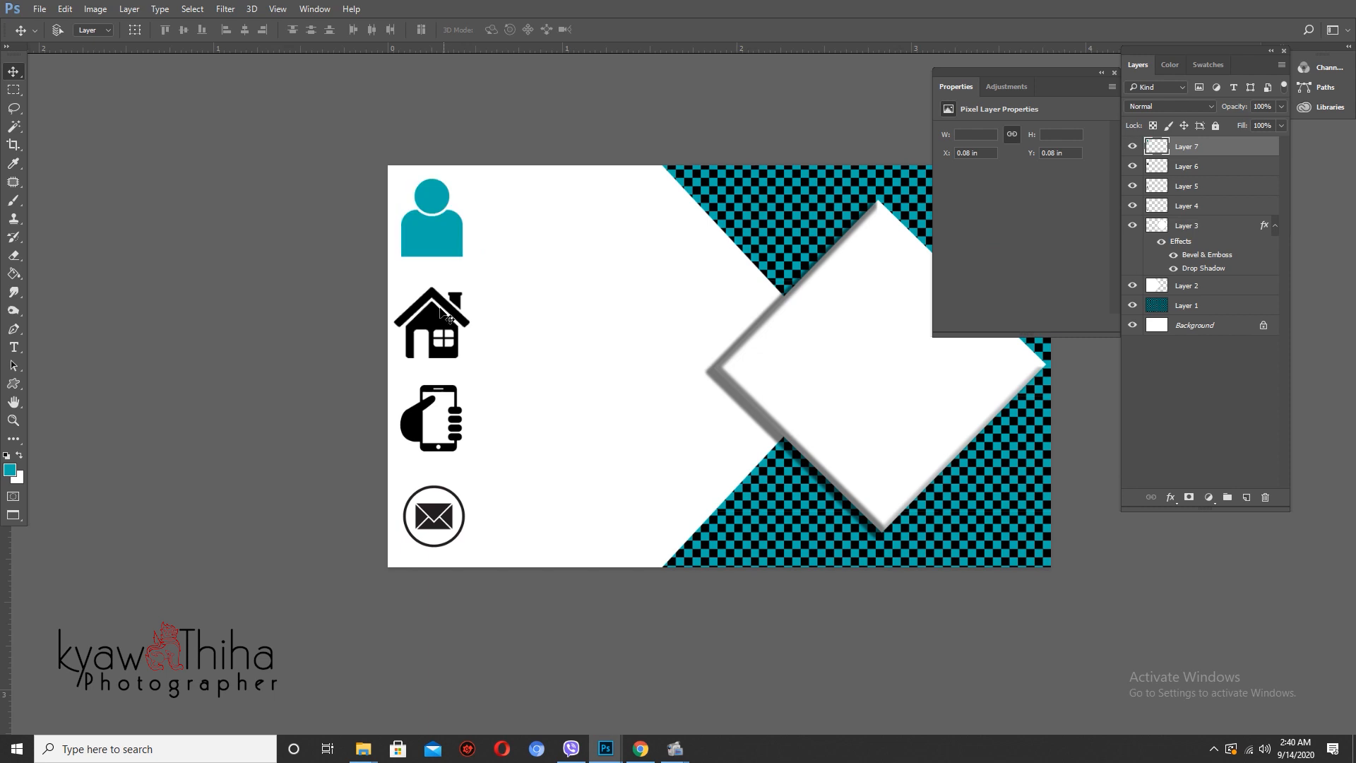
{"action": "right_click", "coordinate": [441, 314]}
{"action": "left_click", "coordinate": [452, 319]}
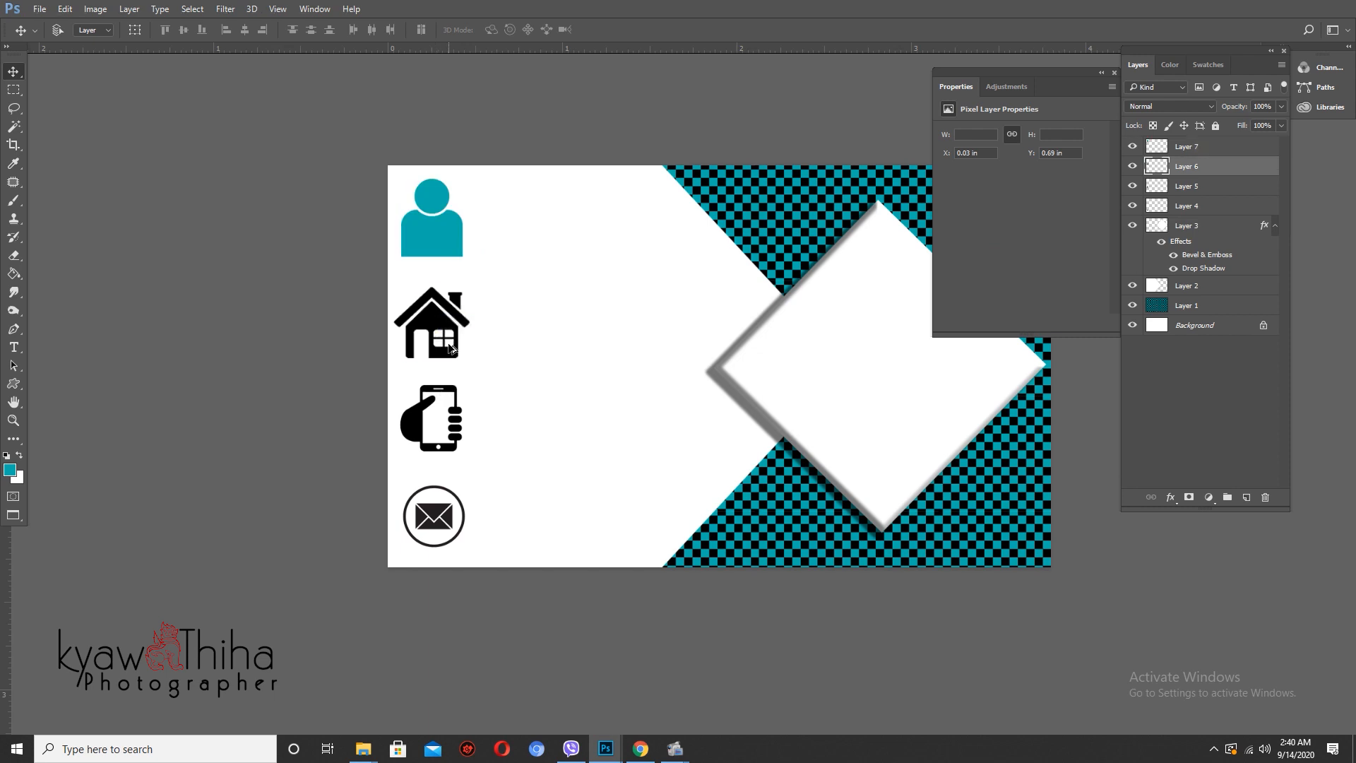
{"action": "key", "text": "alt+shift+BackSpace"}
- Fill the phone (Layer 5) and envelope (Layer 4) icons with teal, then select the white shape's Layer 2
{"action": "right_click", "coordinate": [417, 424]}
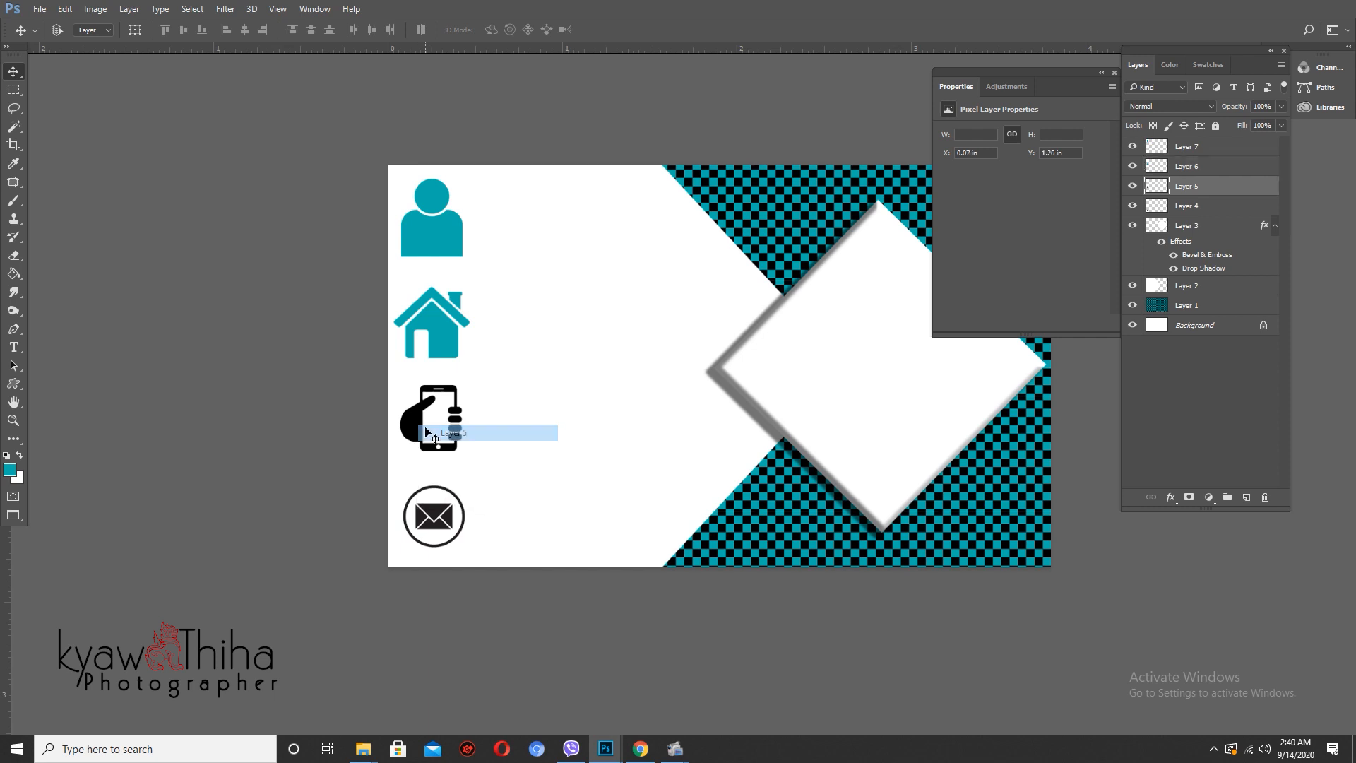
{"action": "left_click", "coordinate": [426, 432]}
{"action": "key", "text": "alt+shift+BackSpace"}
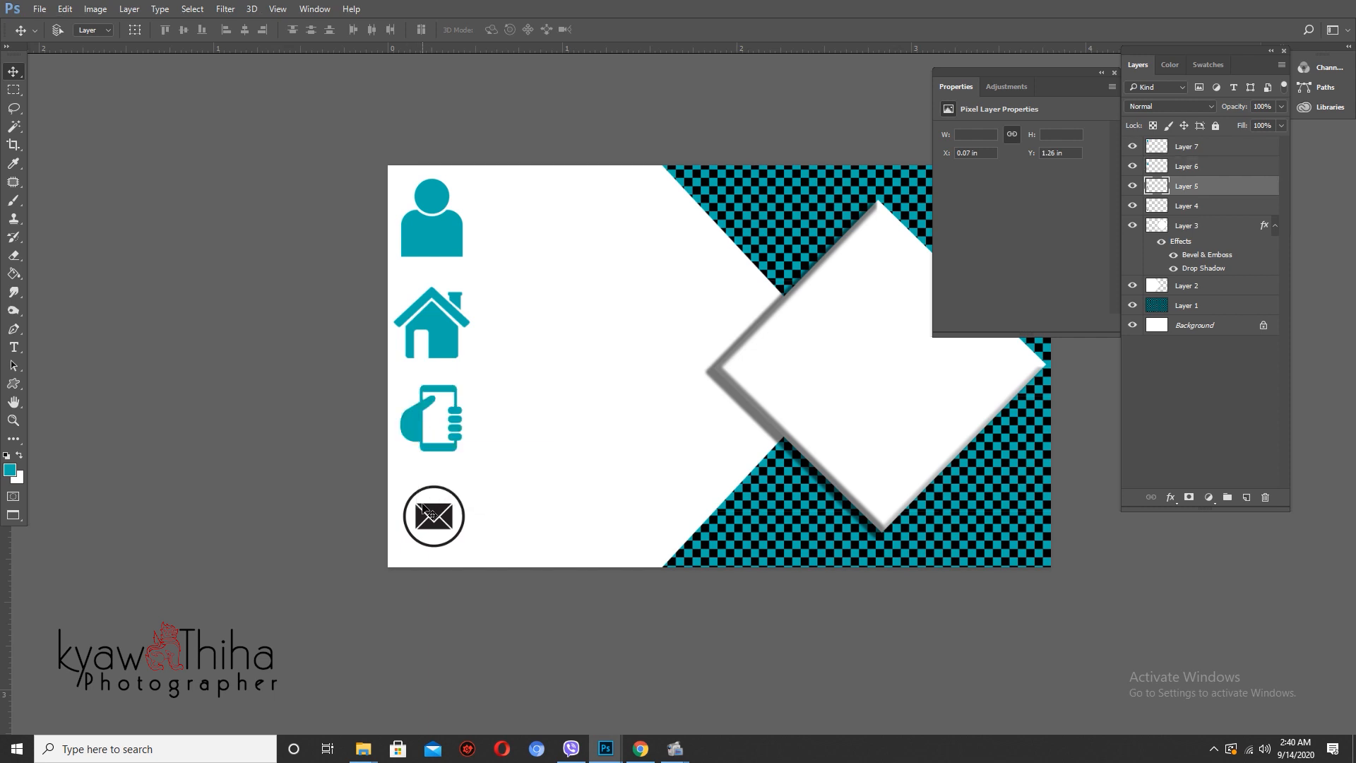
{"action": "right_click", "coordinate": [424, 507]}
{"action": "left_click", "coordinate": [449, 520]}
{"action": "key", "text": "alt+shift+BackSpace"}
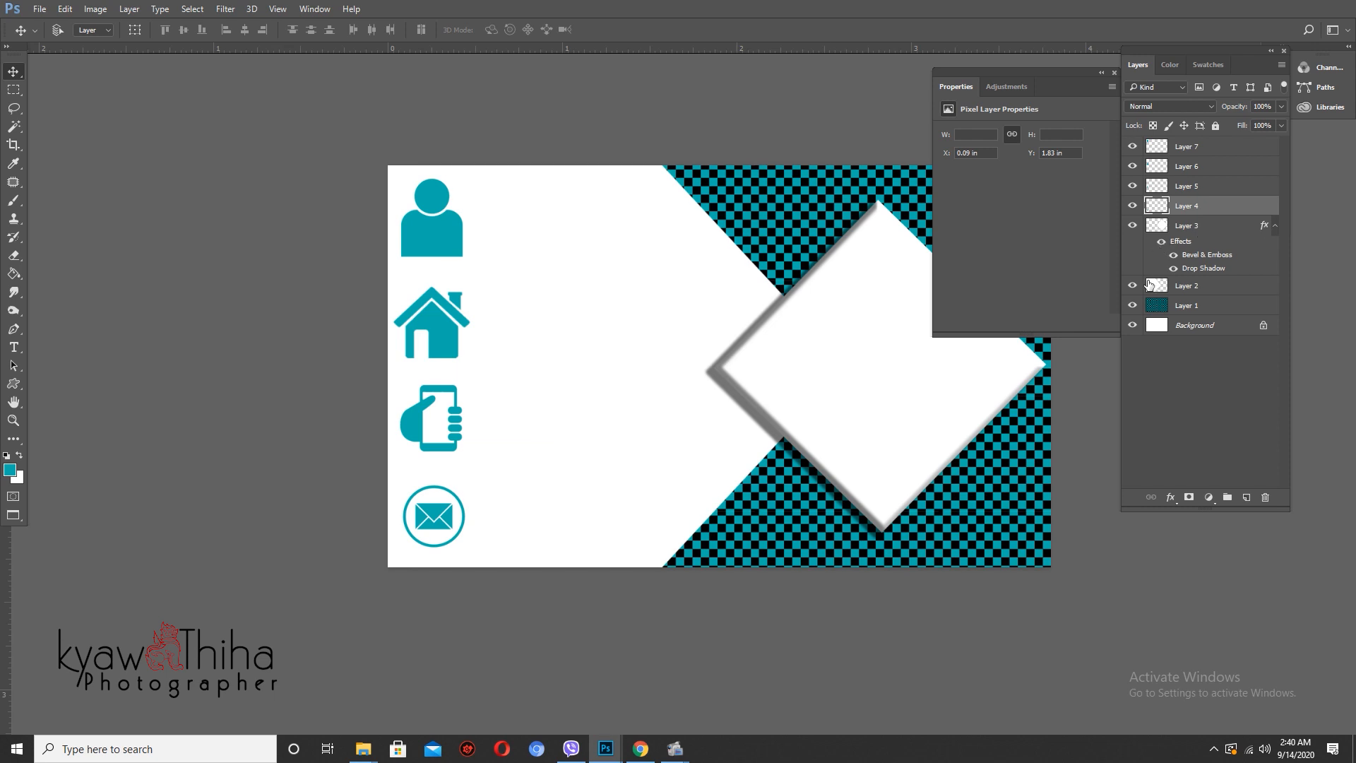
{"action": "right_click", "coordinate": [630, 376]}
{"action": "left_click", "coordinate": [682, 382]}
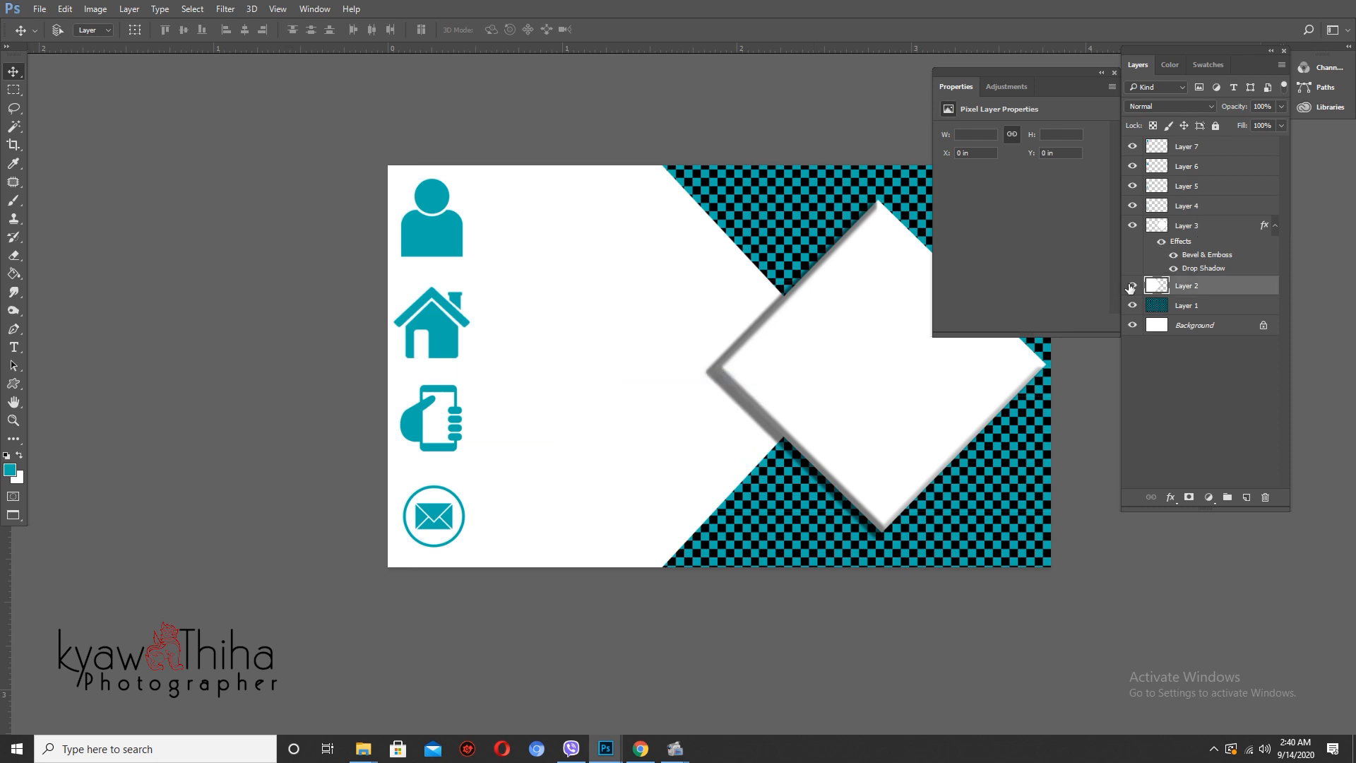
- Lower the white shape layer's opacity to 93% so the checker shows faintly through
{"action": "left_click", "coordinate": [1130, 286]}
{"action": "left_click", "coordinate": [1132, 285]}
{"action": "left_click_drag", "start_coordinate": [1243, 111], "coordinate": [1235, 113]}
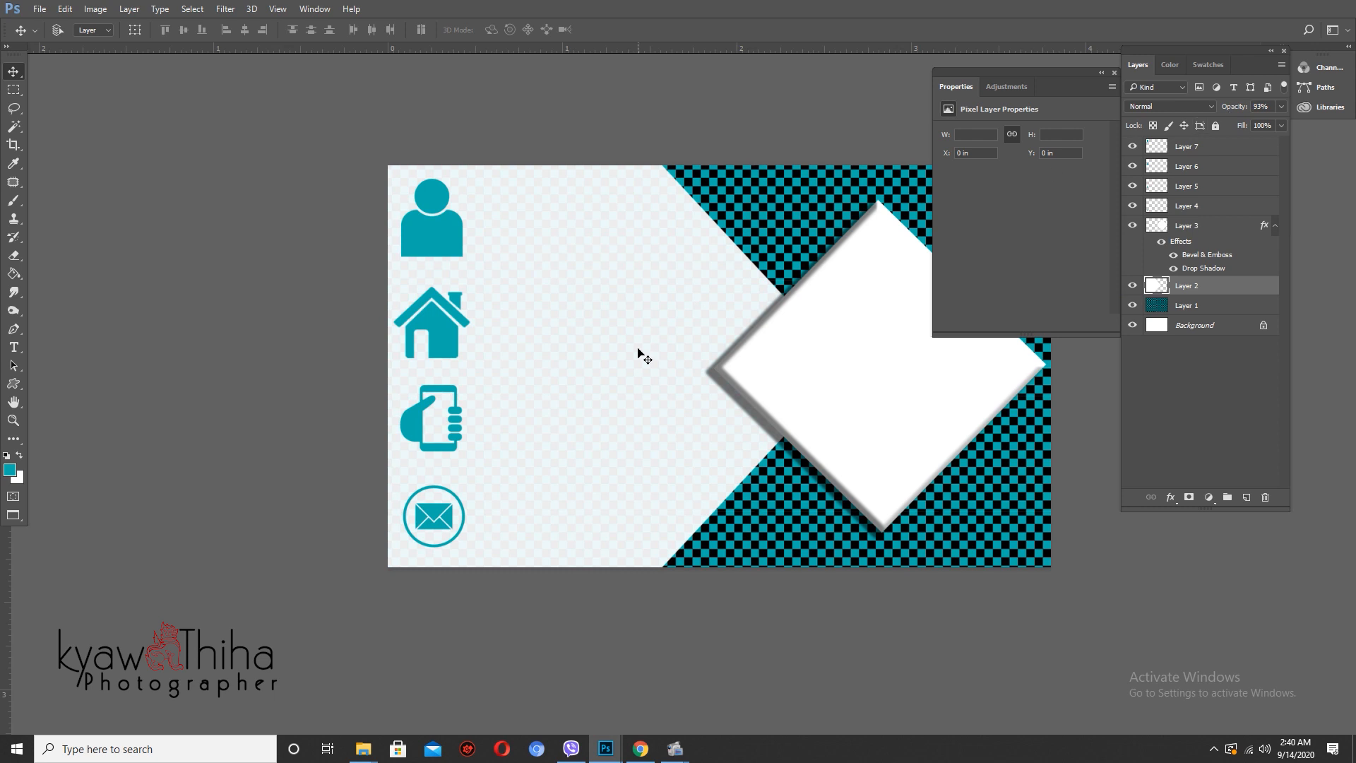
{"action": "scroll", "coordinate": [494, 393], "scroll_direction": "up", "scroll_amount": 3}
{"action": "scroll", "coordinate": [569, 421], "scroll_direction": "down", "scroll_amount": 2}
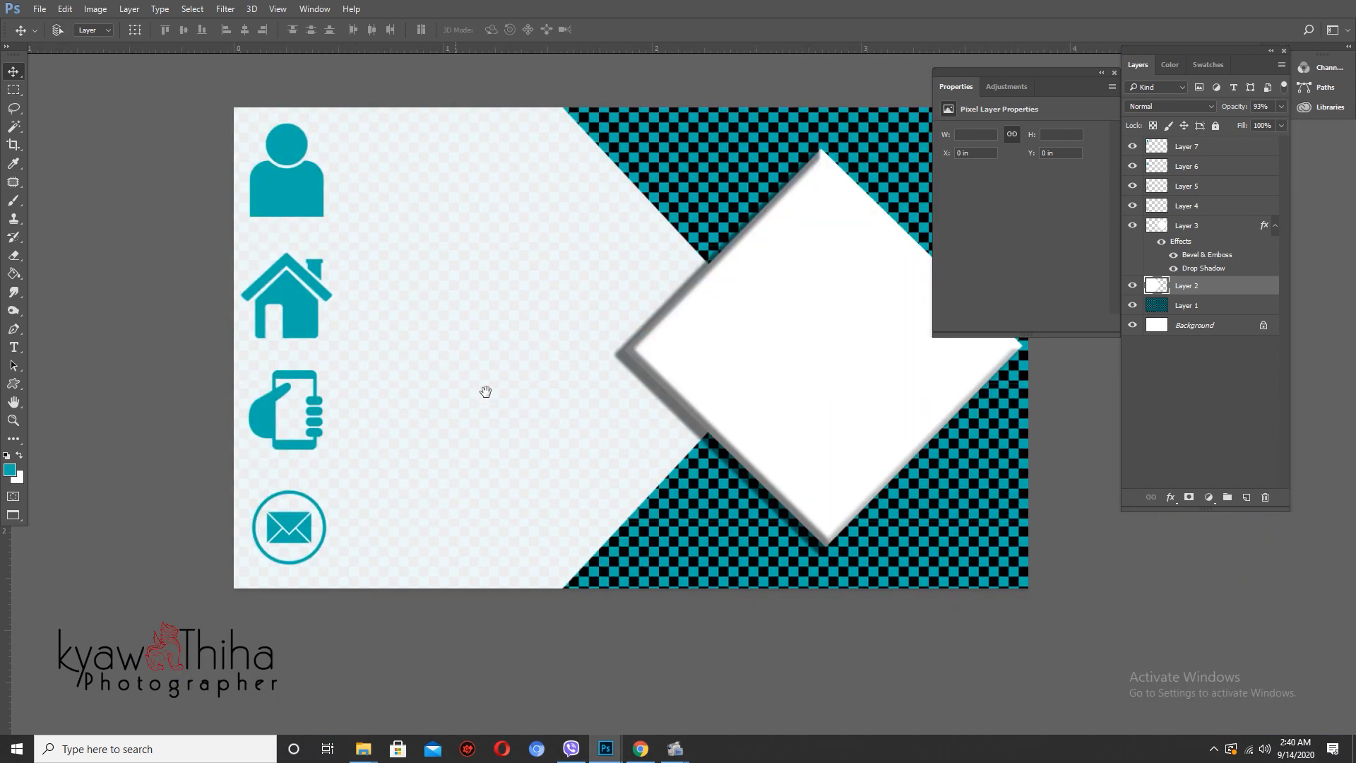
{"action": "scroll", "coordinate": [485, 392], "scroll_direction": "up", "scroll_amount": 1}
{"action": "scroll", "coordinate": [485, 391], "scroll_direction": "down", "scroll_amount": 3}
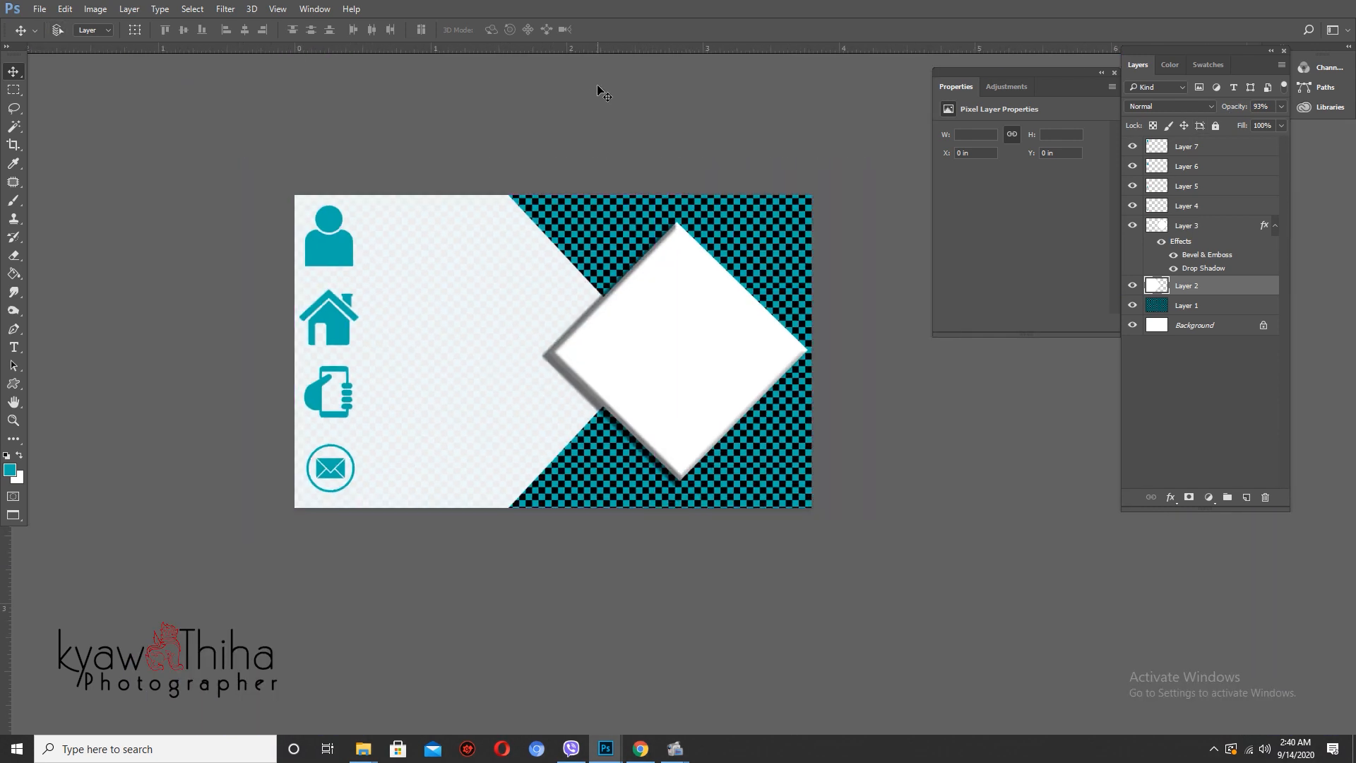
- Return to a windowed document view and go to the New Volume (I:) drive in File Explorer
{"action": "key", "text": "f"}
{"action": "key", "text": "f"}
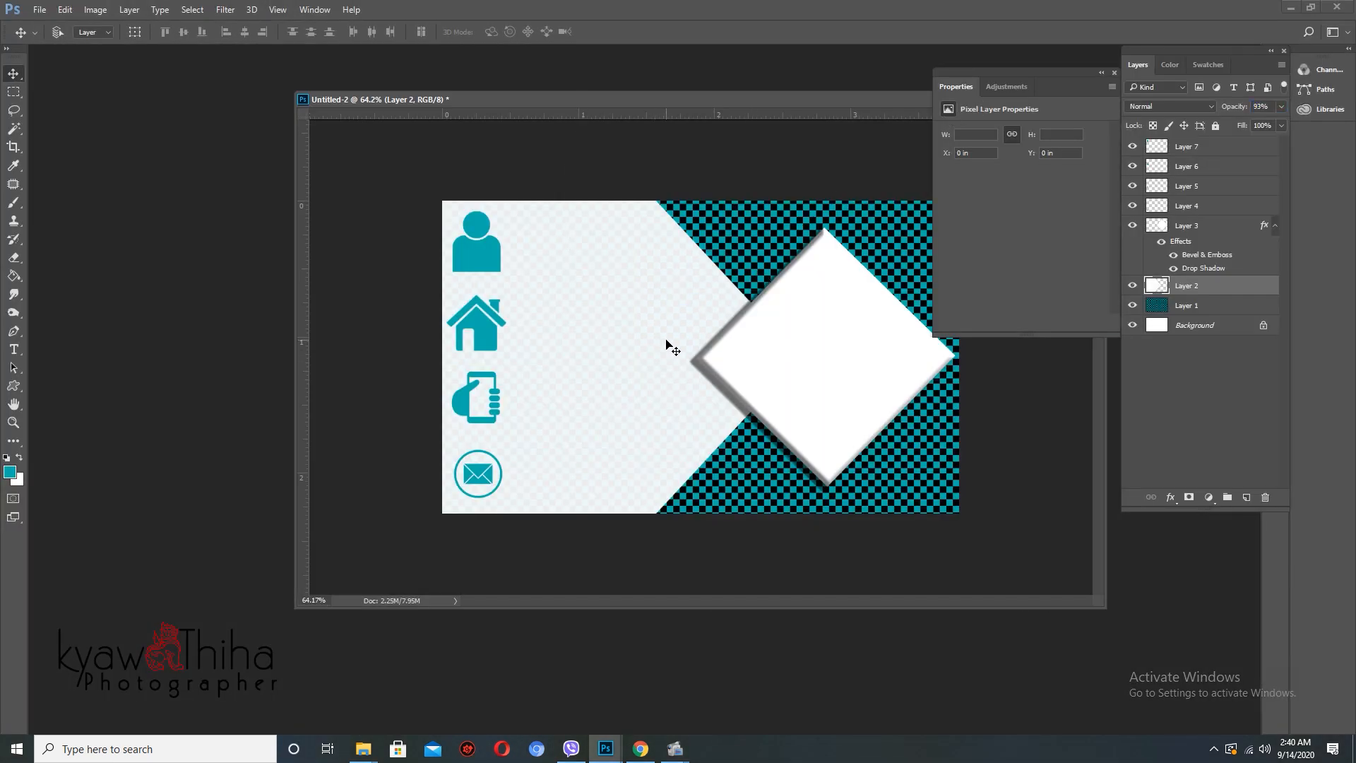
{"action": "mouse_move", "coordinate": [364, 742]}
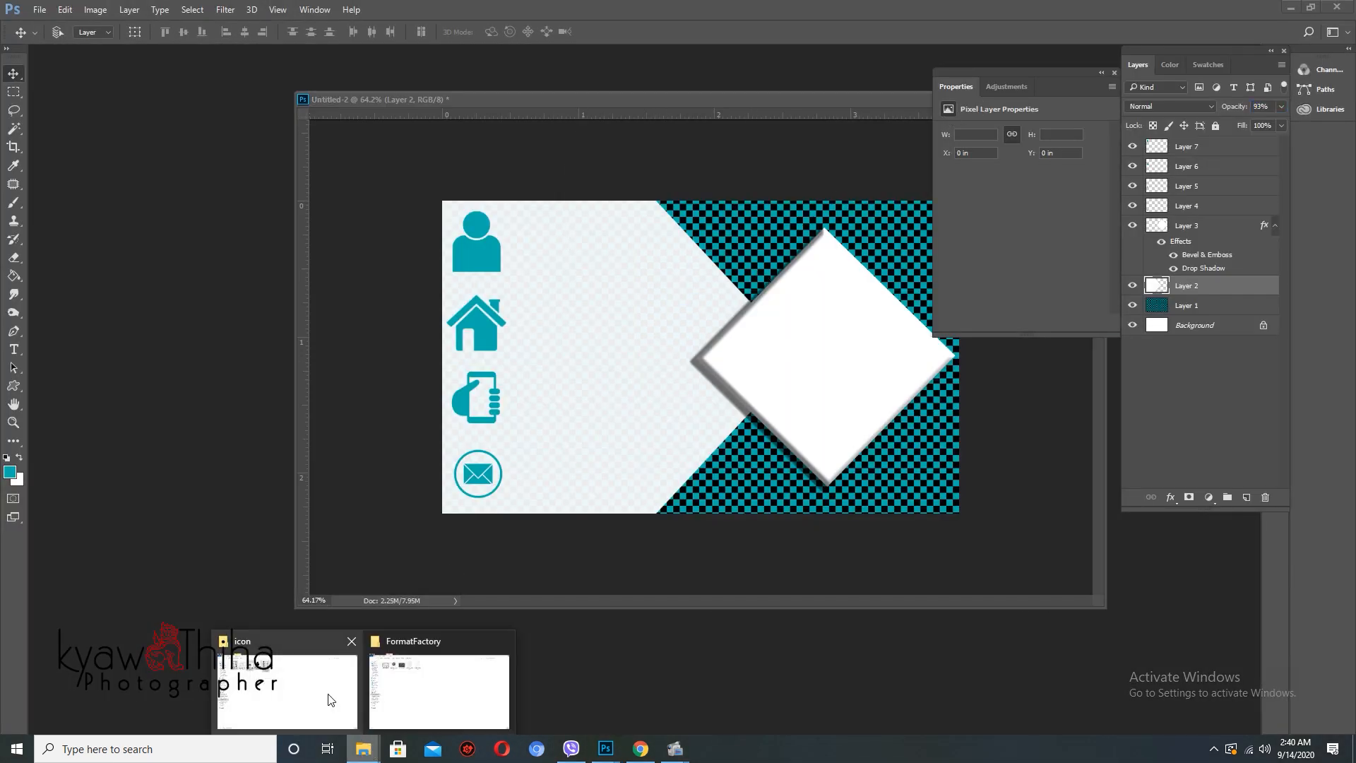
{"action": "left_click", "coordinate": [329, 699]}
{"action": "key", "text": "alt+Up"}
- Drag camera-icons-isolated-or-snapshot-photography-vector-13587798.jpg from New Volume (I:) into Photoshop
{"action": "scroll", "coordinate": [655, 486], "scroll_direction": "down", "scroll_amount": 10}
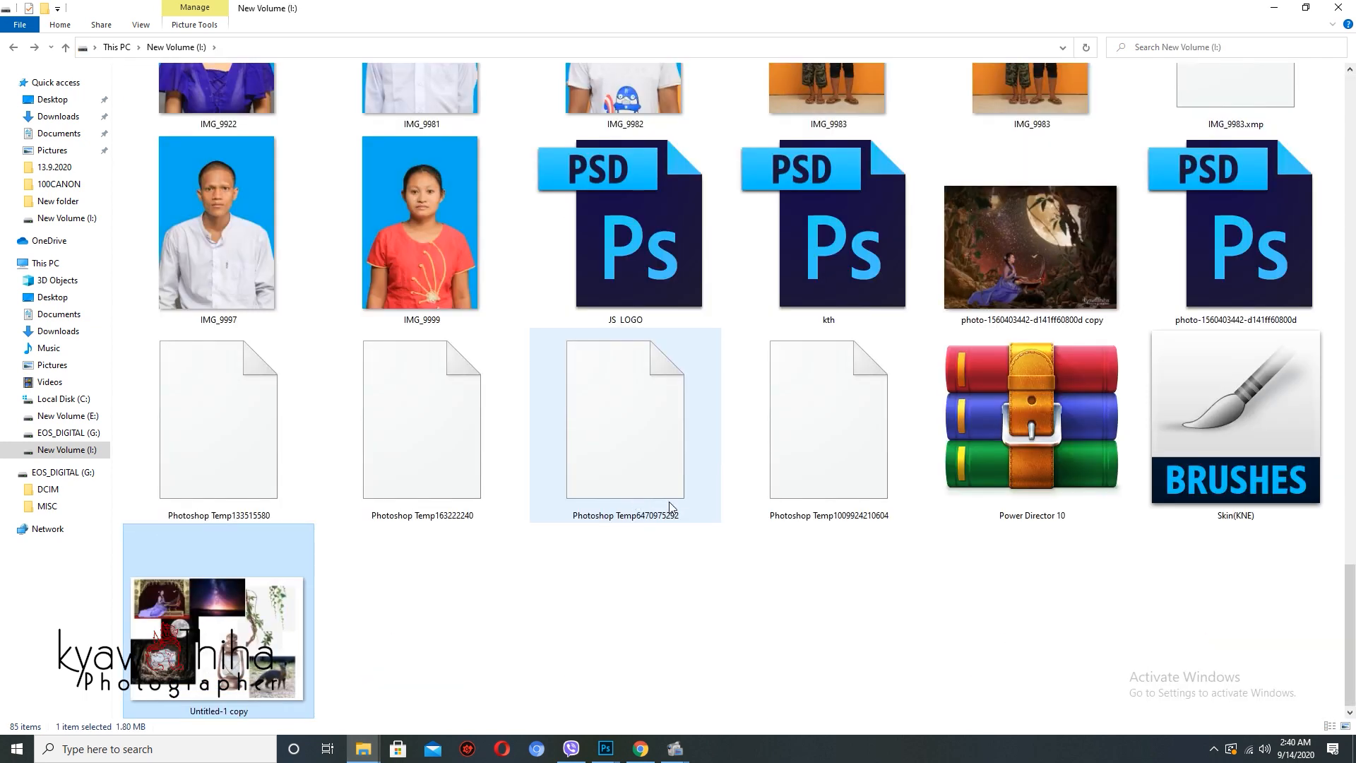
{"action": "scroll", "coordinate": [544, 576], "scroll_direction": "up", "scroll_amount": 15}
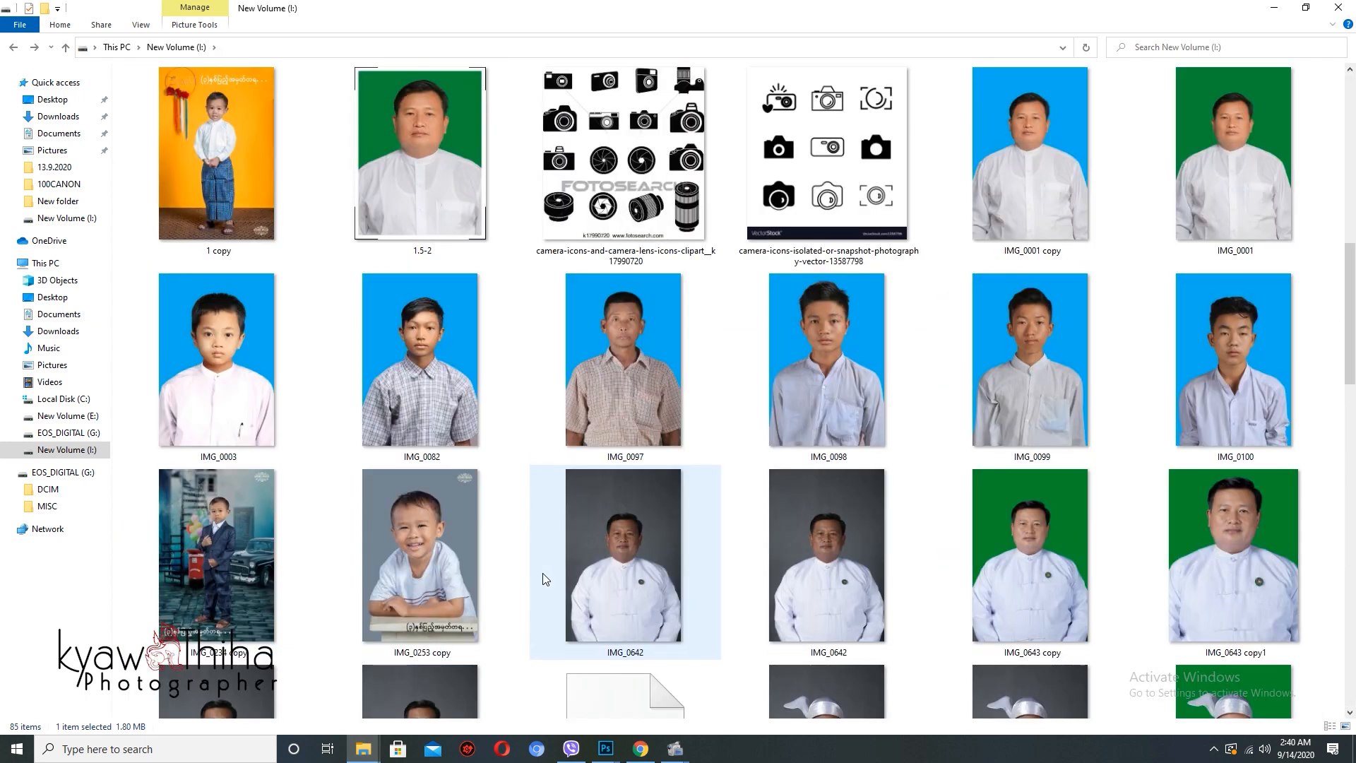
{"action": "left_click_drag", "start_coordinate": [851, 190], "coordinate": [182, 233]}
{"action": "key", "text": "alt+Tab"}
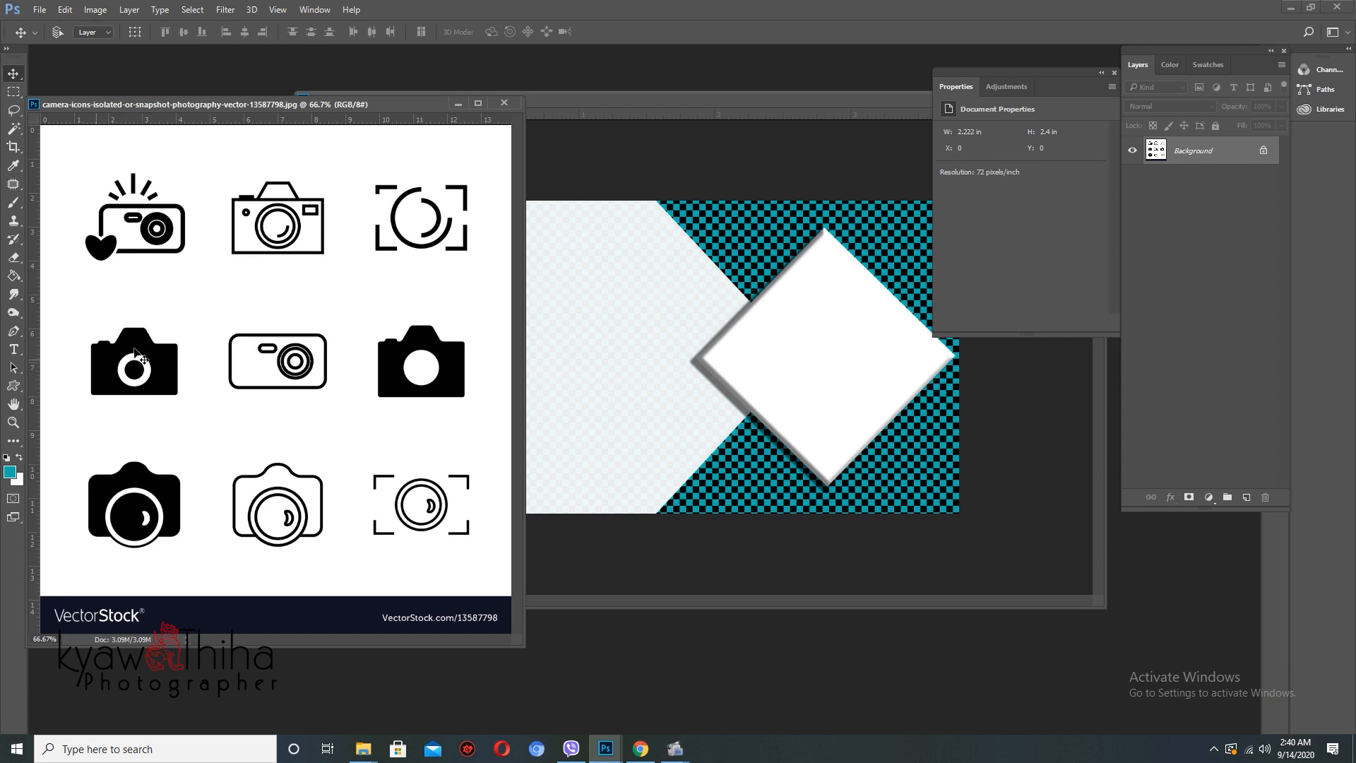
- On a duplicate layer, select everything on the camera sheet except the solid middle-left camera
{"action": "key", "text": "m"}
{"action": "scroll", "coordinate": [279, 349], "scroll_direction": "down", "scroll_amount": 4}
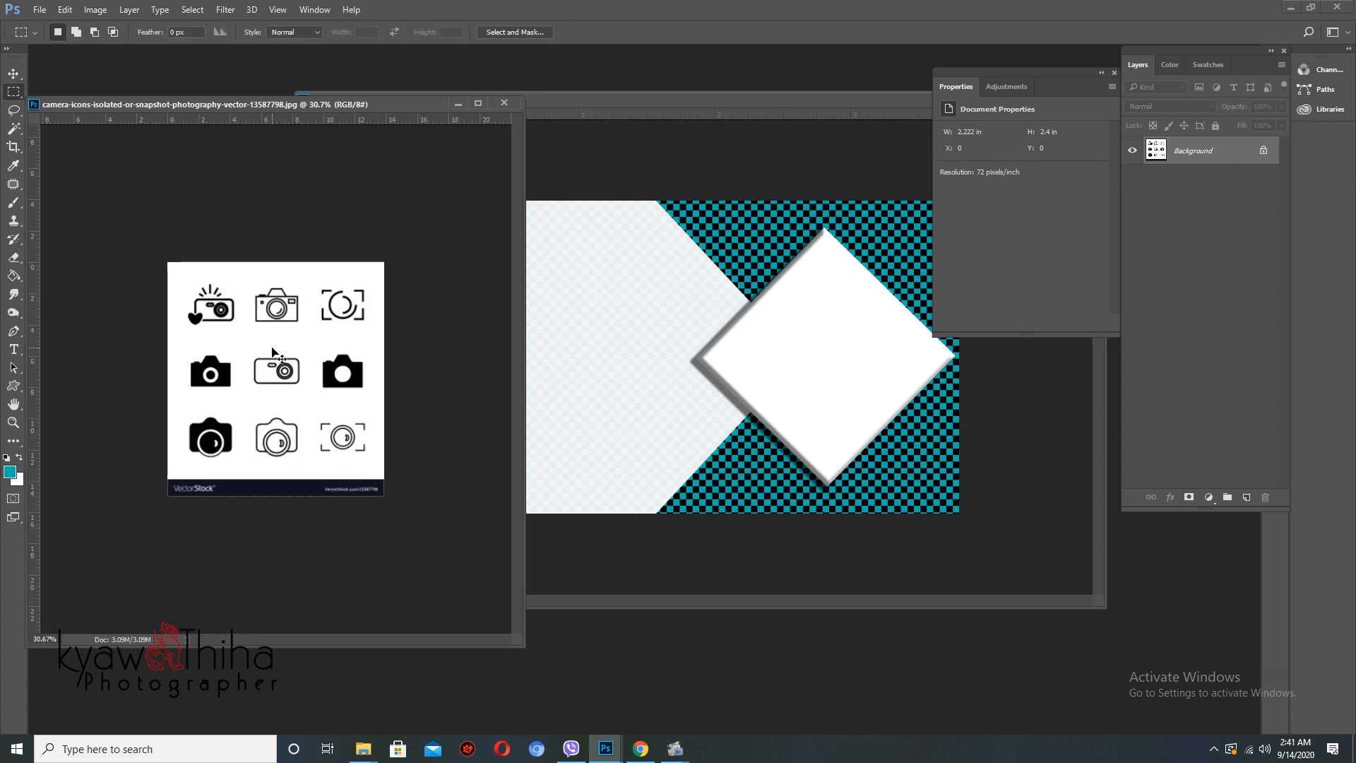
{"action": "key", "text": "ctrl+j"}
{"action": "key", "text": "w"}
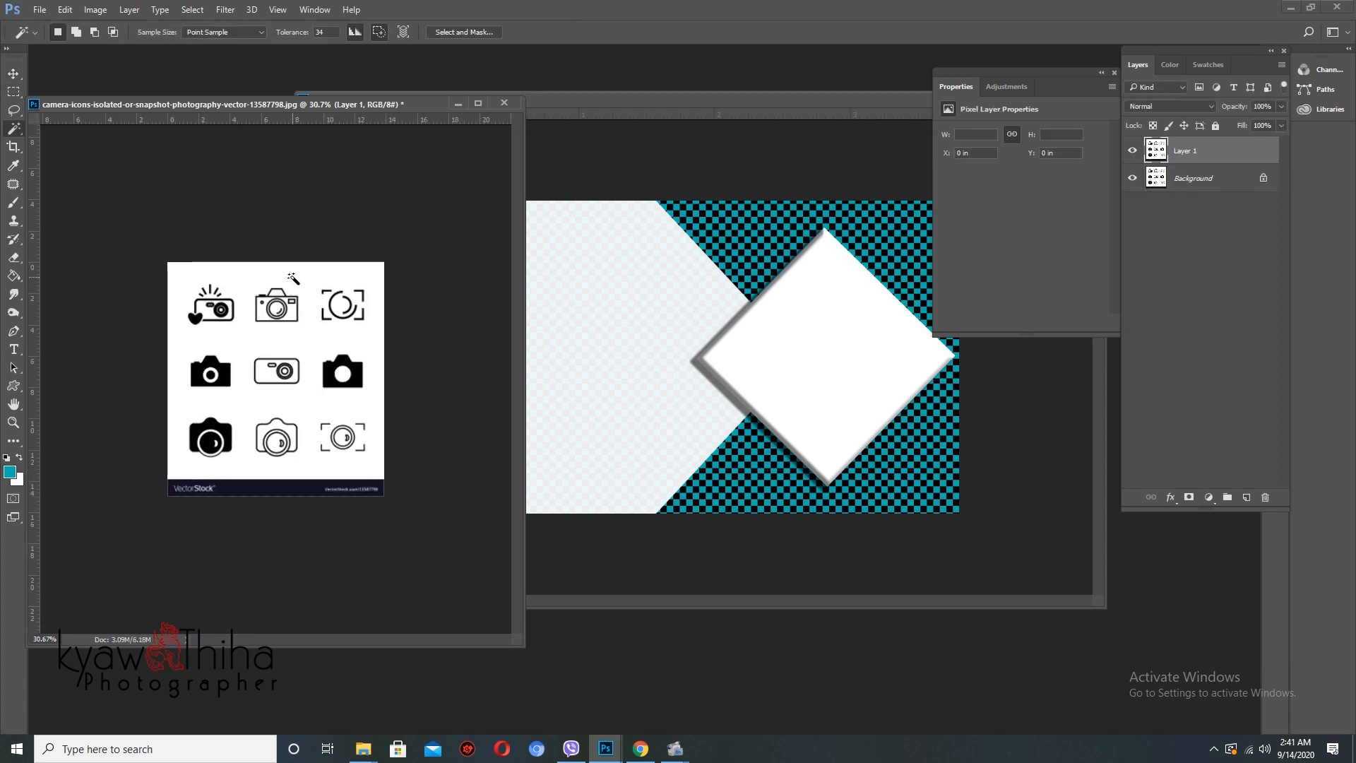
{"action": "key", "text": "m"}
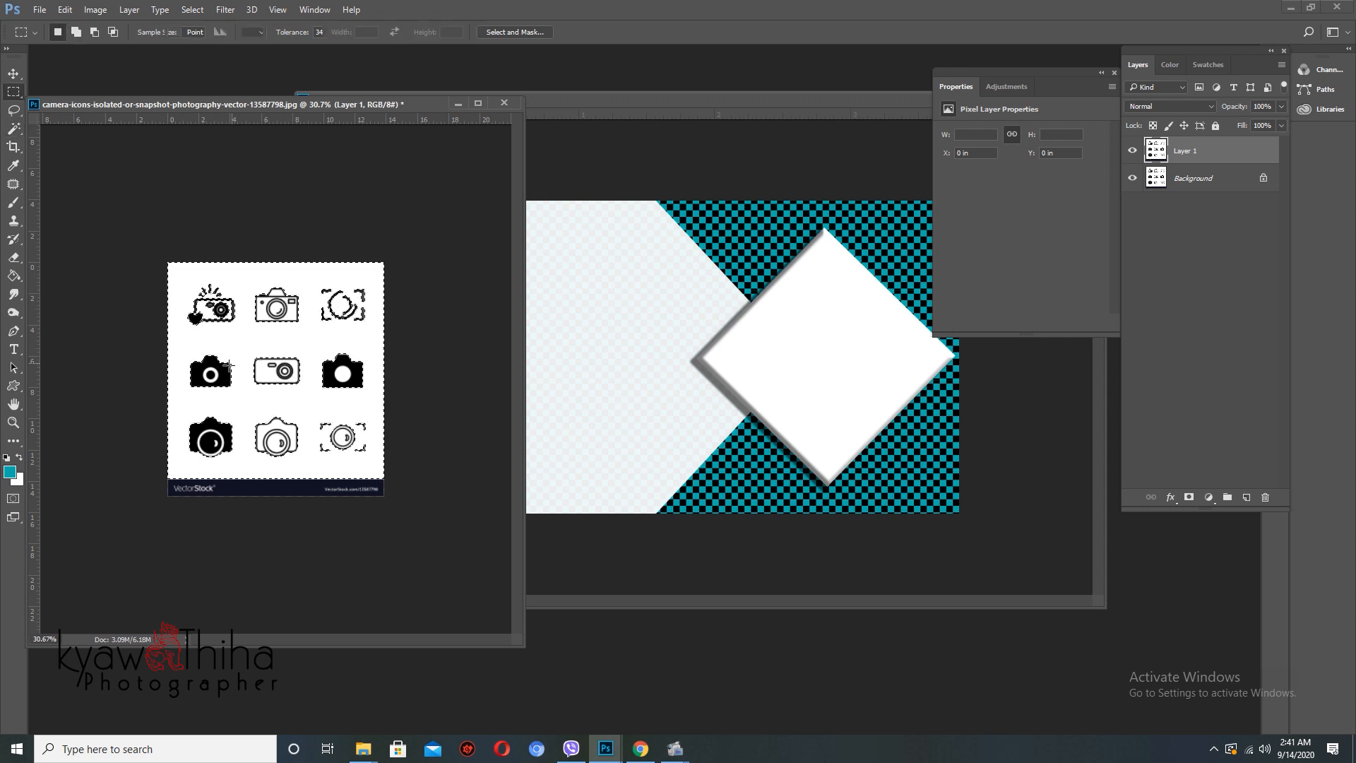
{"action": "scroll", "coordinate": [209, 365], "scroll_direction": "up", "scroll_amount": 3}
{"action": "key", "text": "w"}
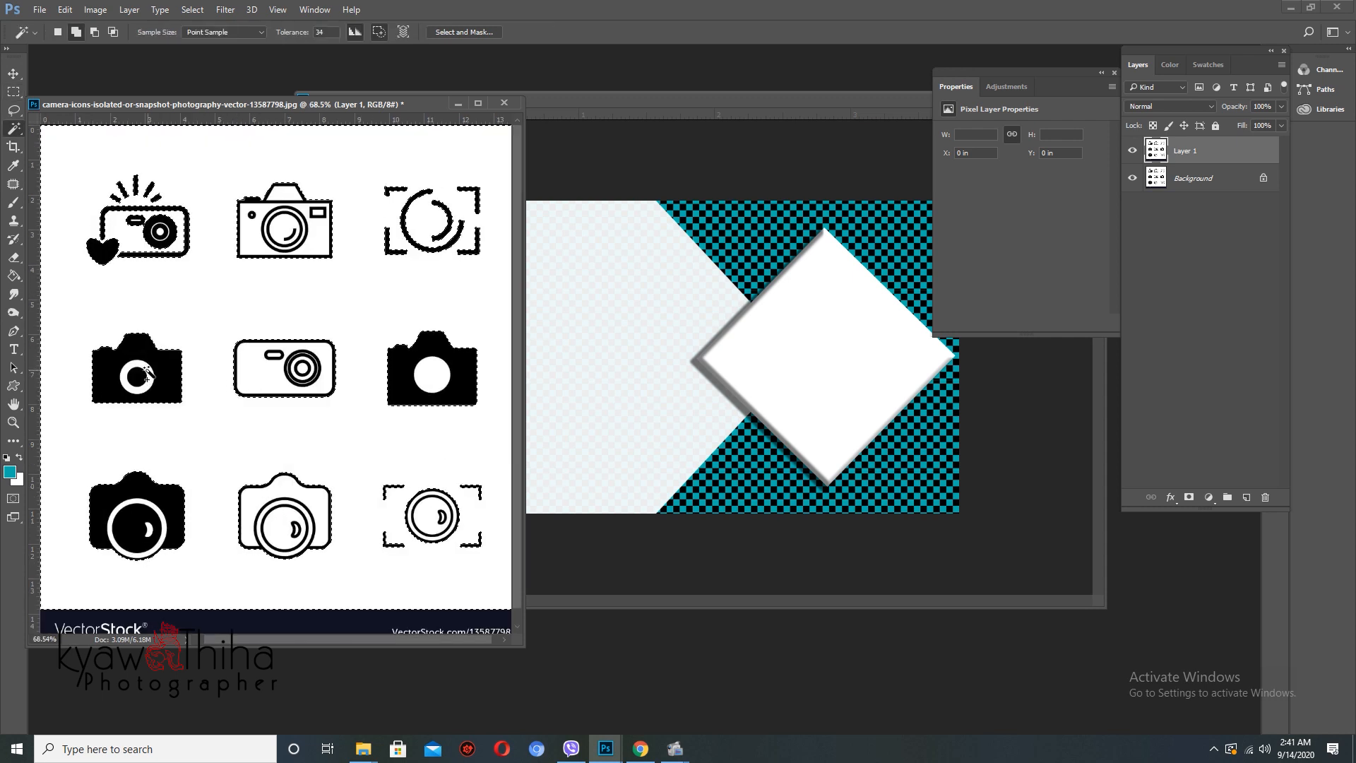
{"action": "key", "text": "m"}
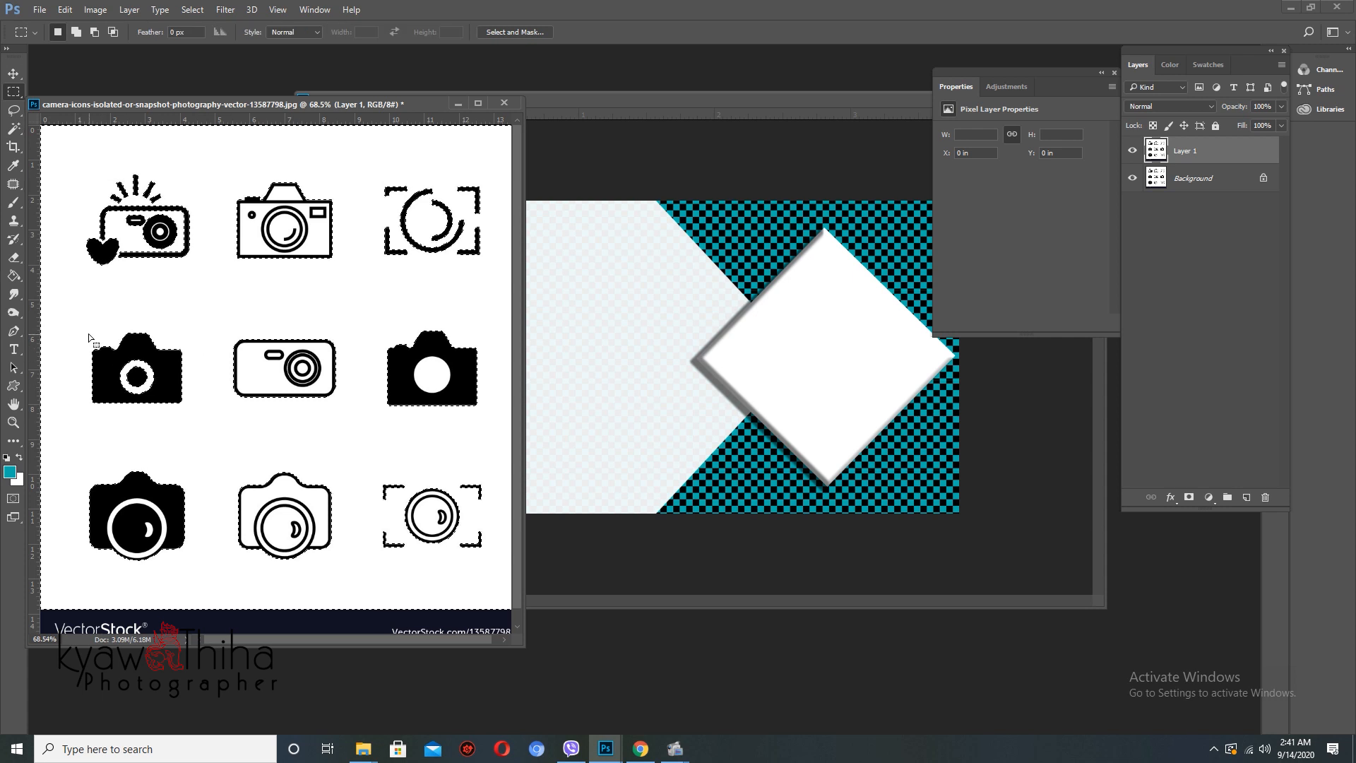
{"action": "left_click_drag", "start_coordinate": [82, 317], "coordinate": [201, 424]}
{"action": "scroll", "coordinate": [215, 408], "scroll_direction": "down", "scroll_amount": 3}
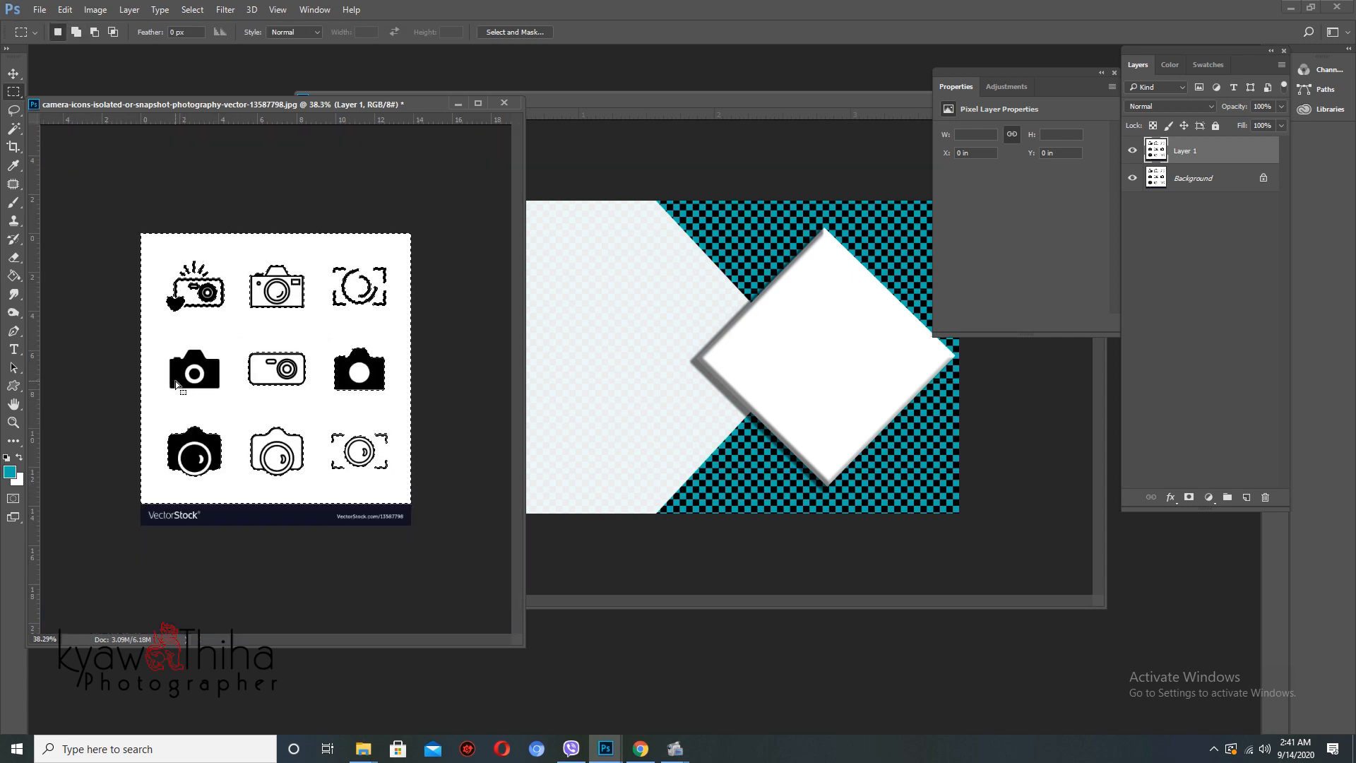
{"action": "key", "text": "j"}
{"action": "key", "text": "ctrl+alt+z"}
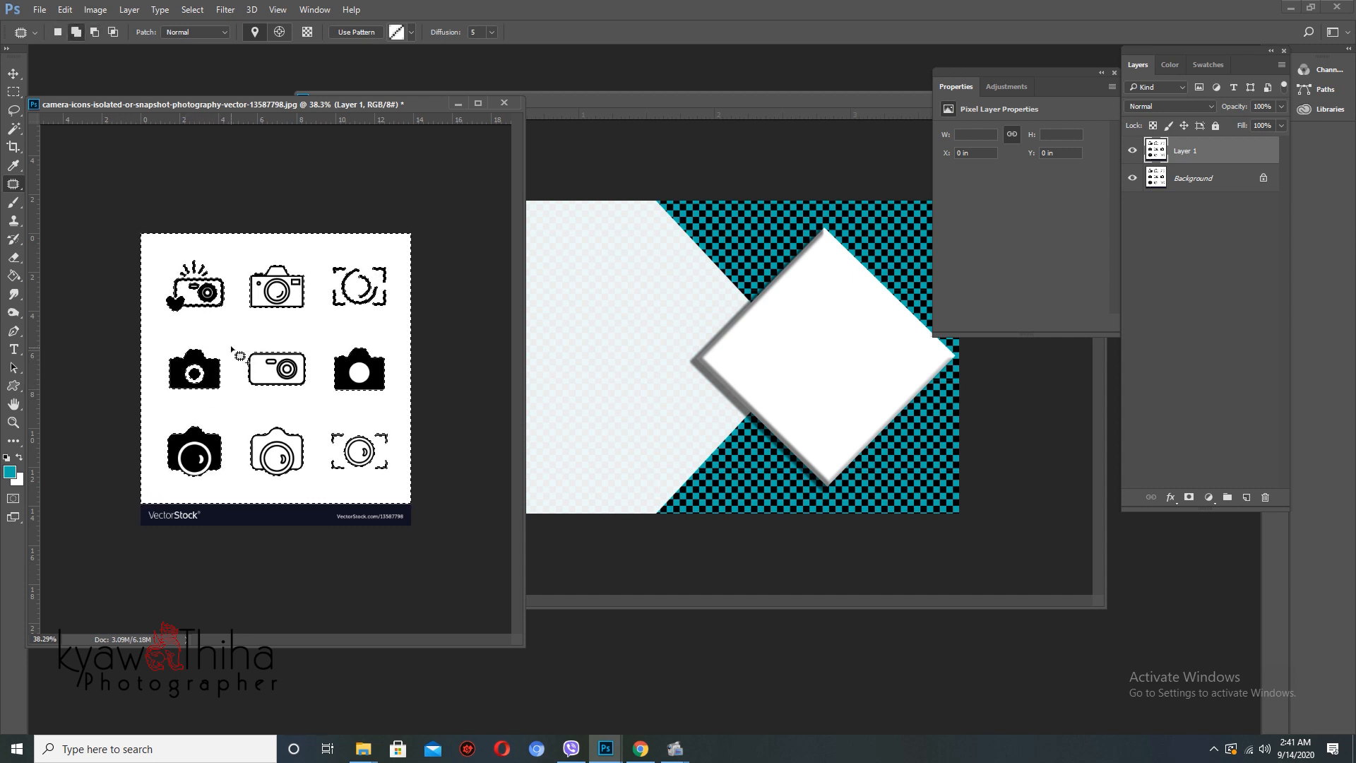
{"action": "mouse_move", "coordinate": [227, 341]}
{"action": "left_mouse_down"}
{"action": "mouse_move", "coordinate": [122, 292]}
{"action": "mouse_move", "coordinate": [505, 329]}
{"action": "mouse_move", "coordinate": [307, 547]}
{"action": "mouse_move", "coordinate": [241, 362]}
{"action": "mouse_move", "coordinate": [233, 391]}
{"action": "mouse_move", "coordinate": [115, 433]}
{"action": "mouse_move", "coordinate": [503, 490]}
{"action": "mouse_move", "coordinate": [472, 480]}
{"action": "left_mouse_up"}
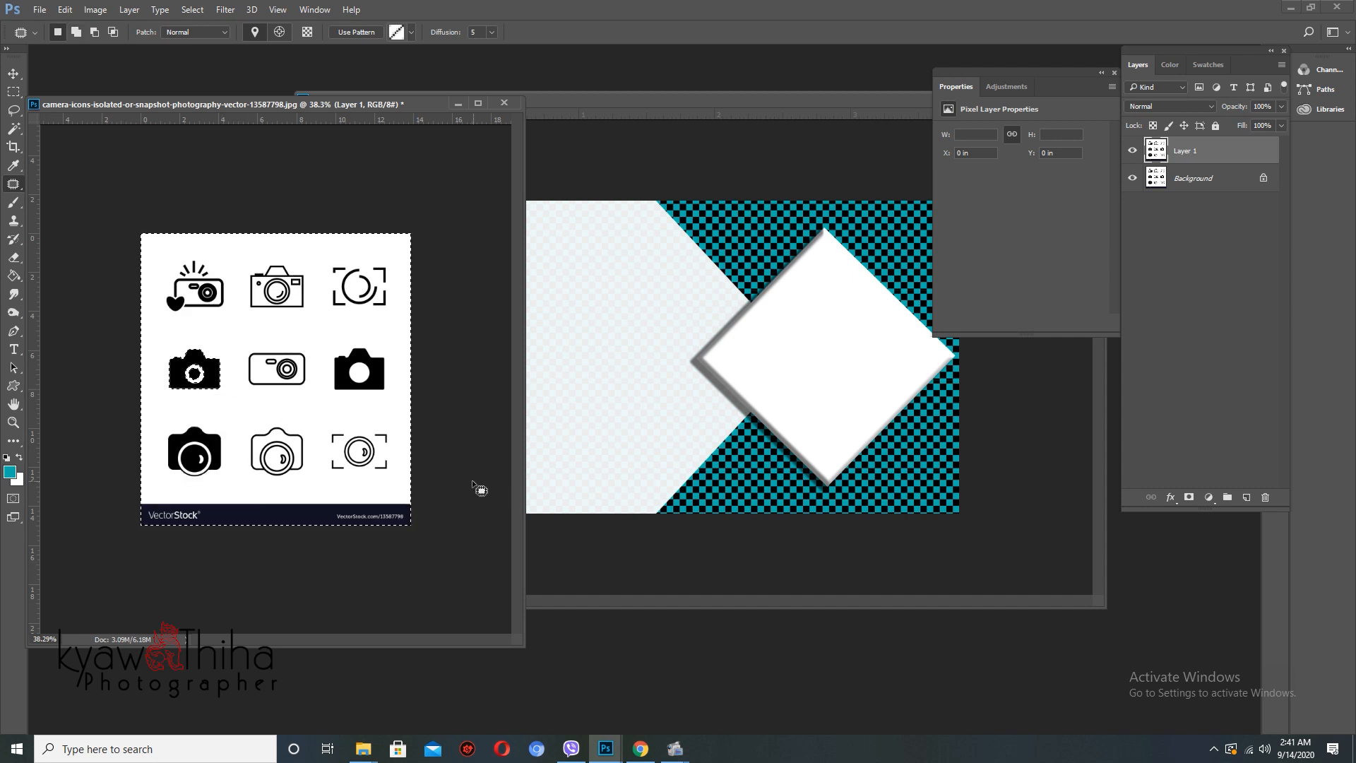
- Delete the rest of the sheet and drag the middle-left camera onto the business card
{"action": "key", "text": "Delete"}
{"action": "key", "text": "ctrl+d"}
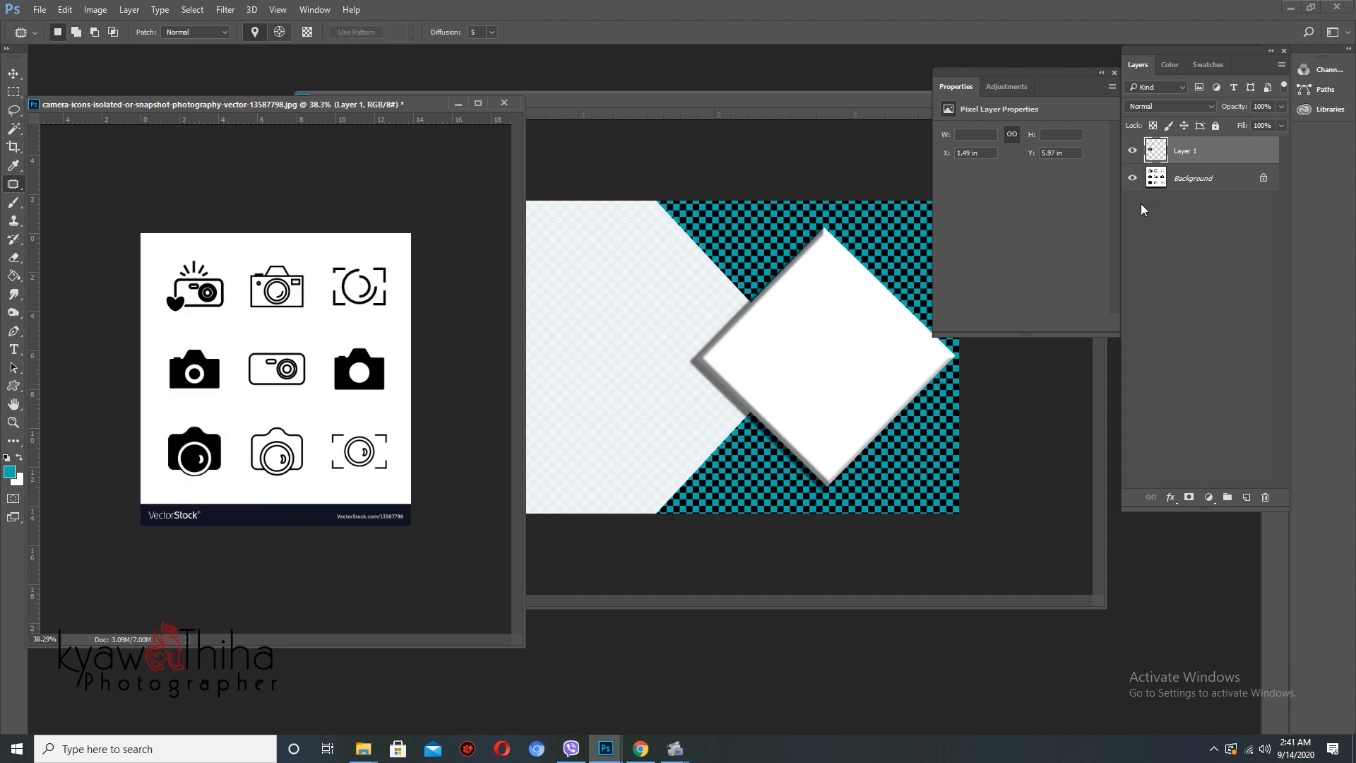
{"action": "key", "text": "v"}
{"action": "left_click_drag", "start_coordinate": [1180, 160], "coordinate": [596, 365]}
- Enlarge the camera icon, tilt it about 17°, and move it up-left behind the contact icons
{"action": "key", "text": "f"}
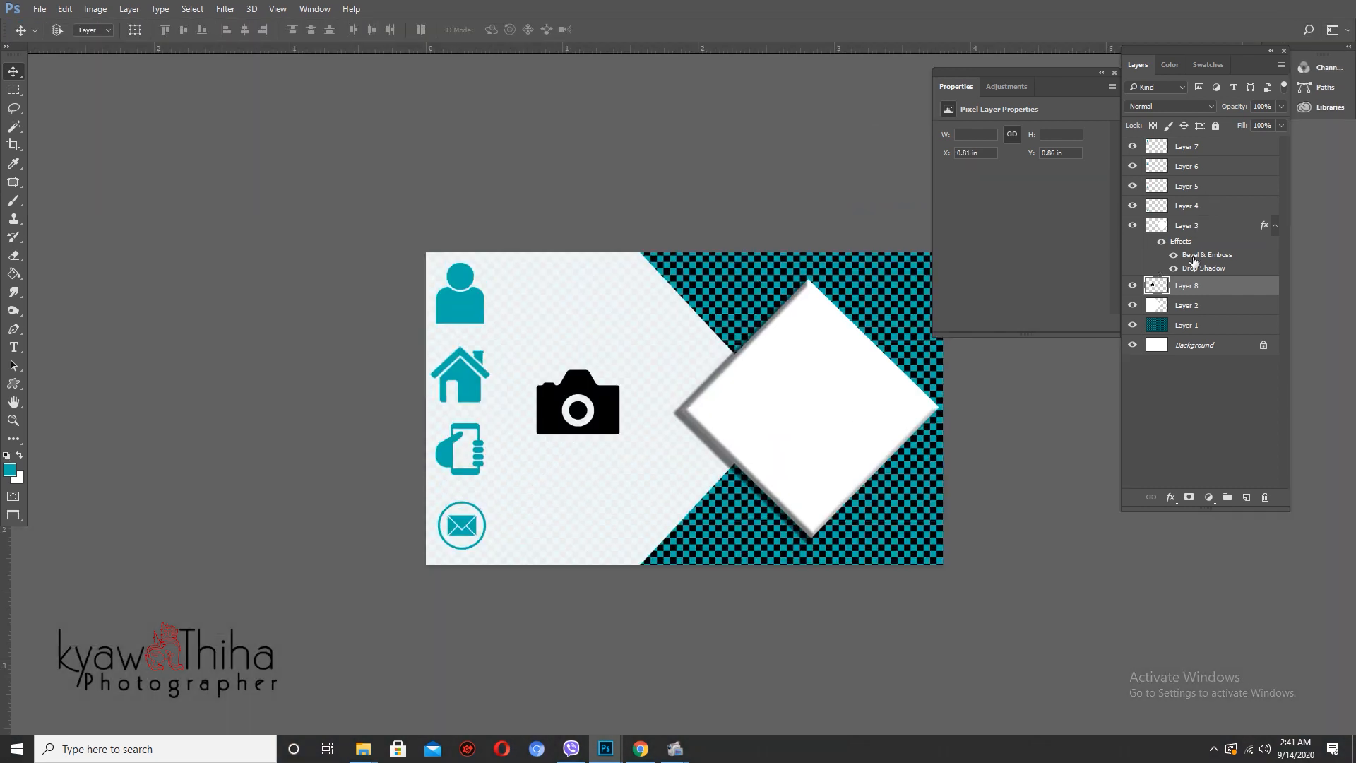
{"action": "key", "text": "ctrl+t"}
{"action": "scroll", "coordinate": [621, 439], "scroll_direction": "up", "scroll_amount": 2}
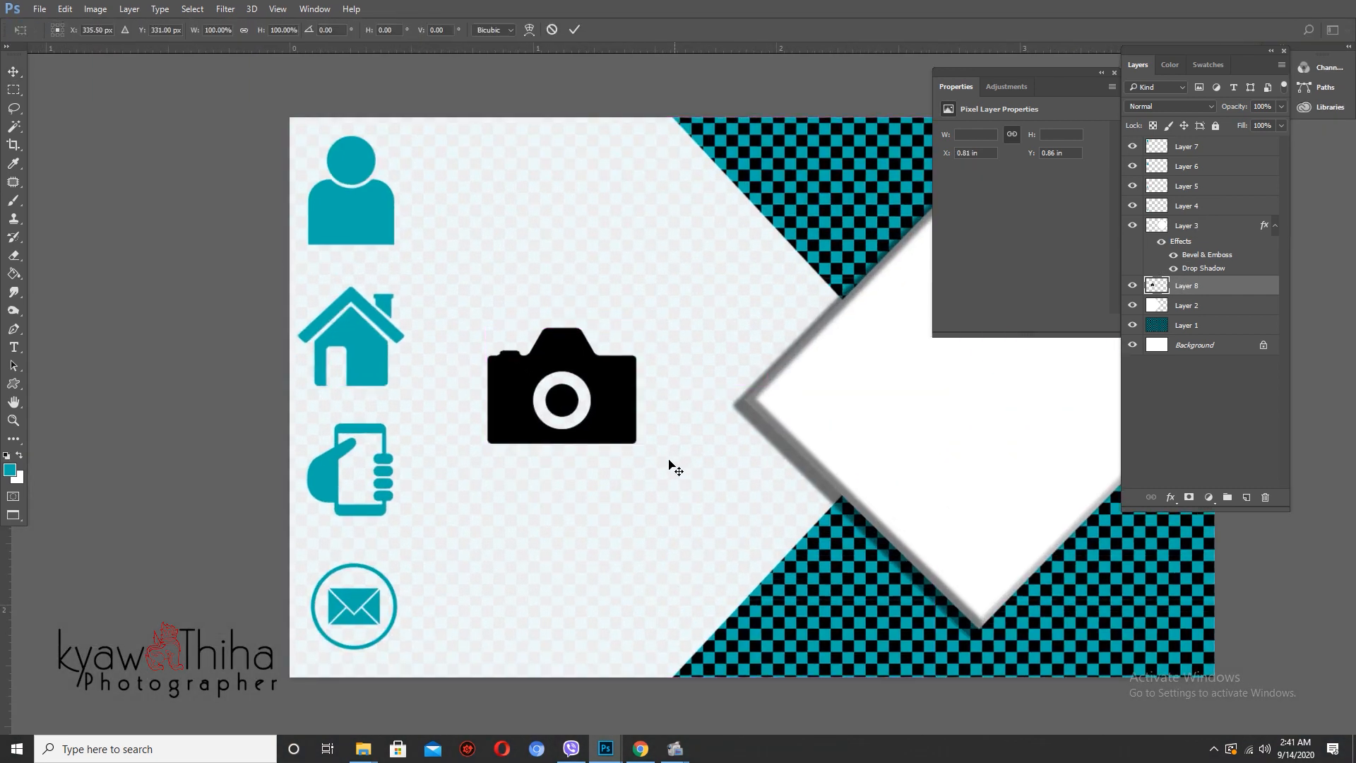
{"action": "left_click_drag", "start_coordinate": [681, 480], "coordinate": [793, 539]}
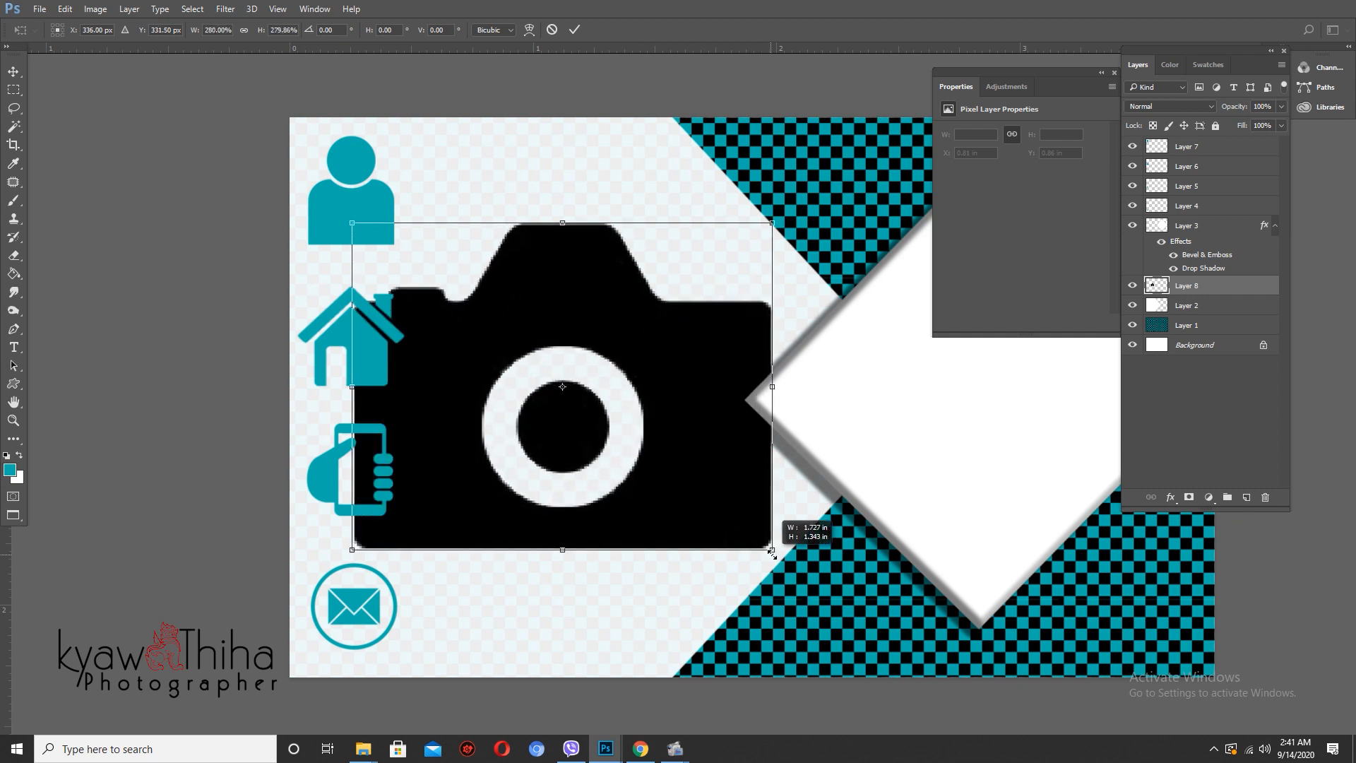
{"action": "left_click_drag", "start_coordinate": [747, 384], "coordinate": [838, 432]}
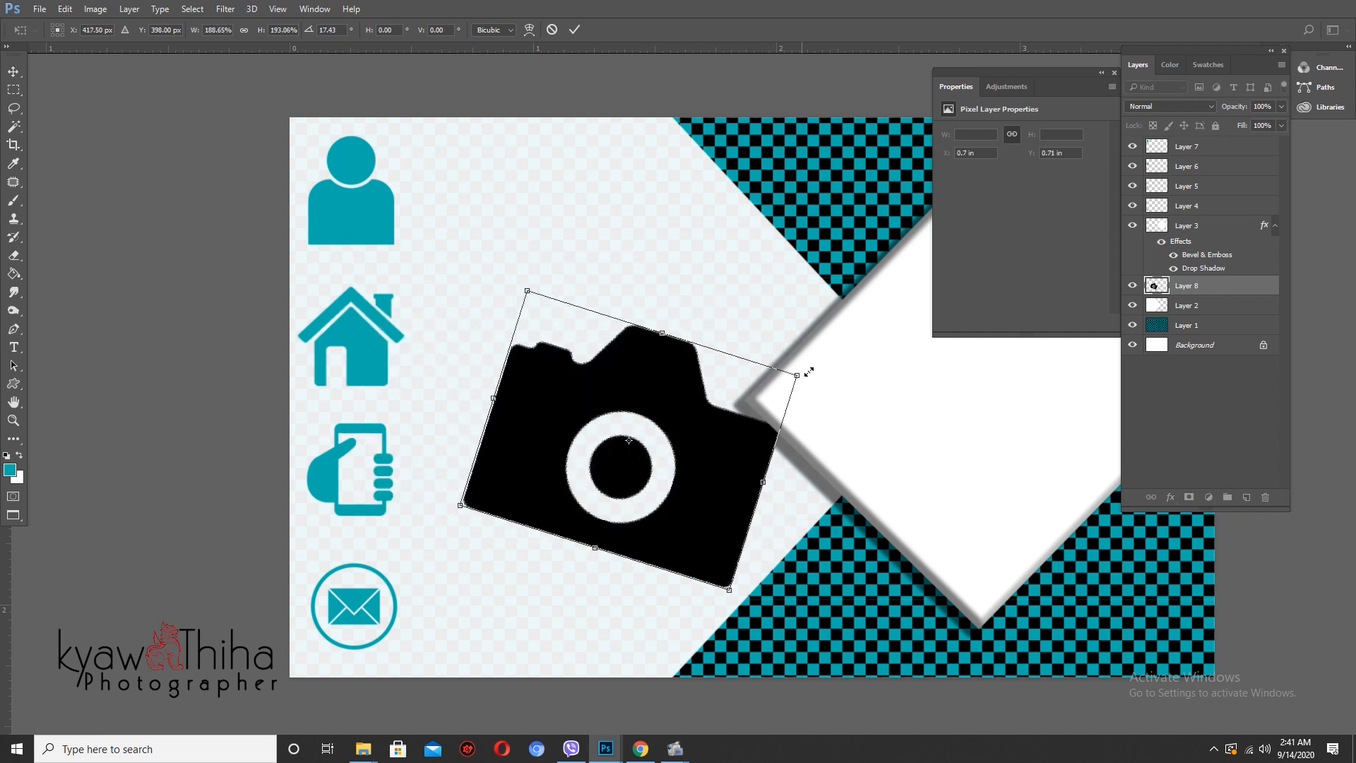
{"action": "left_click_drag", "start_coordinate": [809, 371], "coordinate": [888, 339]}
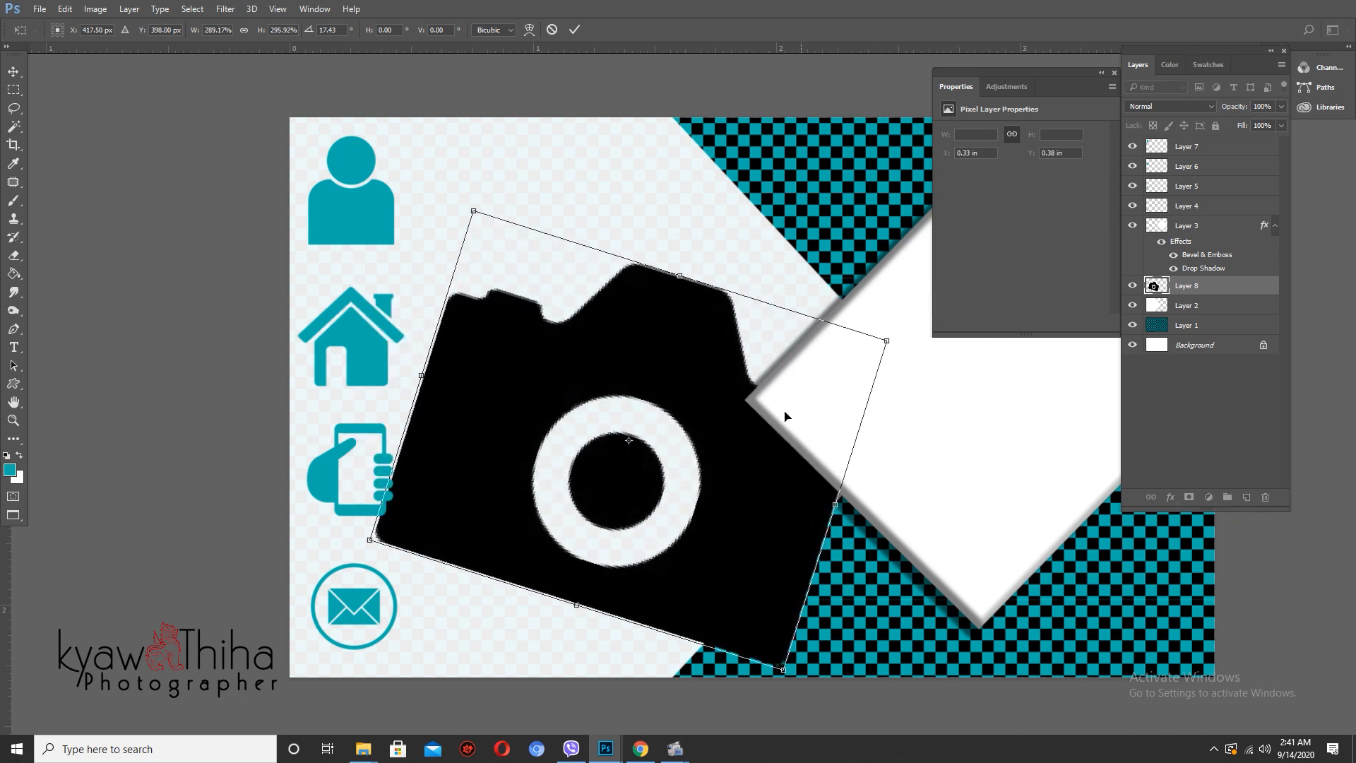
{"action": "left_click_drag", "start_coordinate": [785, 416], "coordinate": [714, 347]}
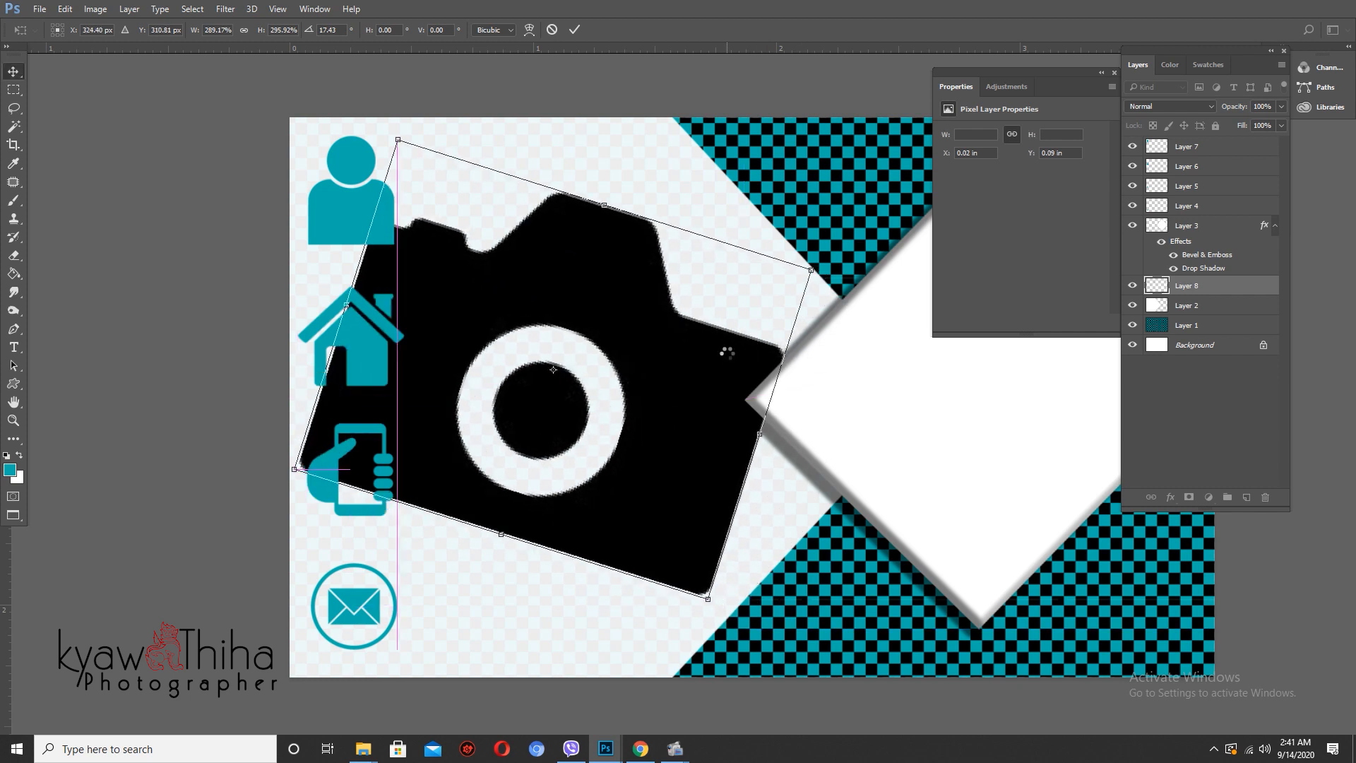
{"action": "key", "text": "Return"}
- Fade the camera layer to 19% opacity and 65% fill
{"action": "mouse_move", "coordinate": [1234, 113]}
{"action": "left_mouse_down"}
{"action": "mouse_move", "coordinate": [1240, 126]}
{"action": "mouse_move", "coordinate": [1229, 109]}
{"action": "left_mouse_up"}
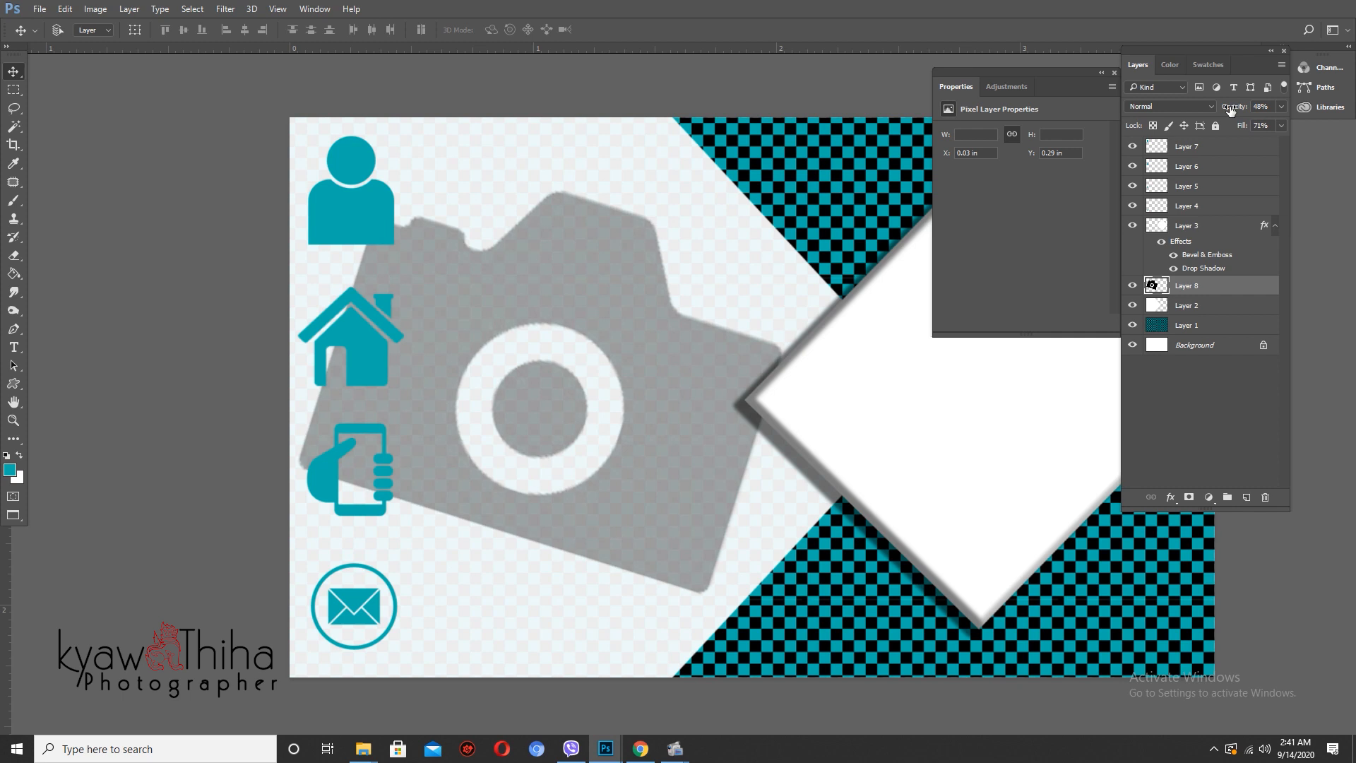
{"action": "scroll", "coordinate": [618, 337], "scroll_direction": "down", "scroll_amount": 4}
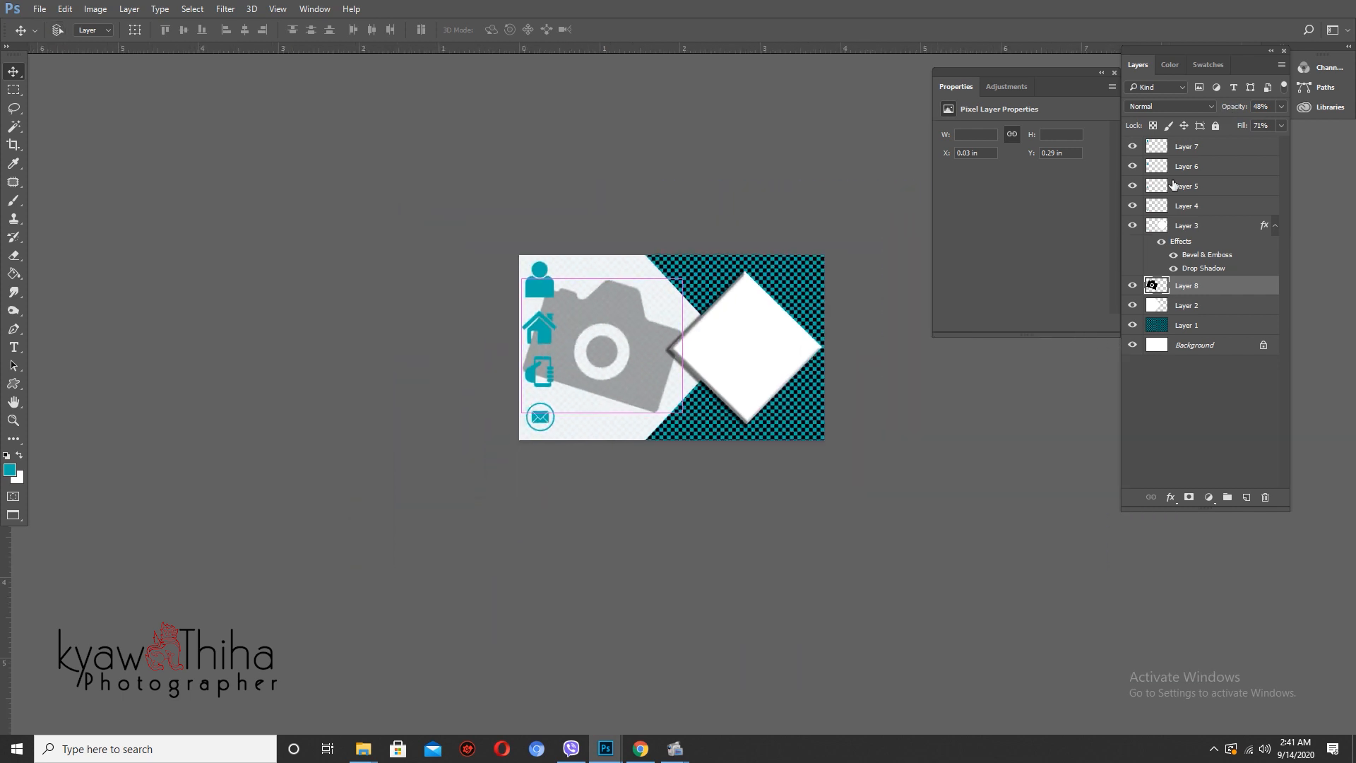
{"action": "left_click_drag", "start_coordinate": [1243, 131], "coordinate": [1223, 110]}
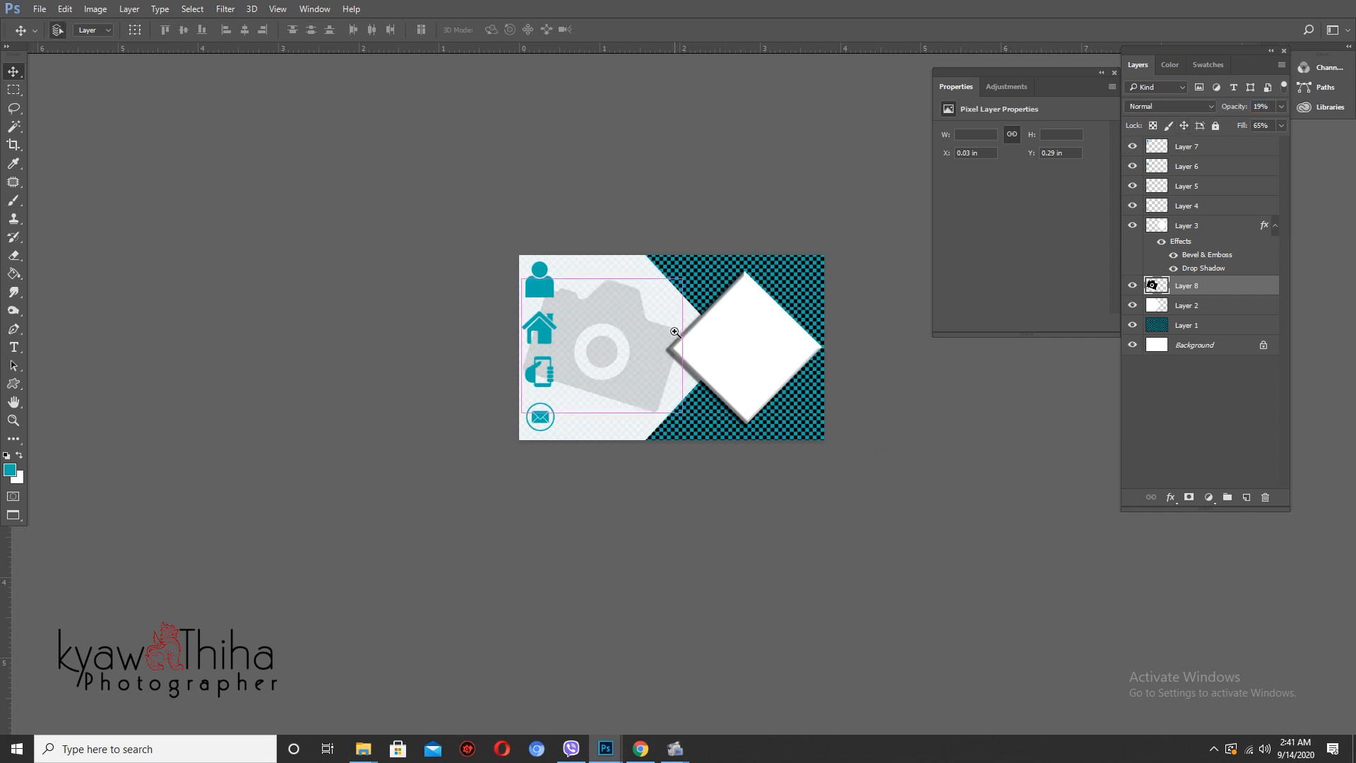
{"action": "scroll", "coordinate": [696, 335], "scroll_direction": "up", "scroll_amount": 3}
{"action": "scroll", "coordinate": [716, 359], "scroll_direction": "up", "scroll_amount": 2}
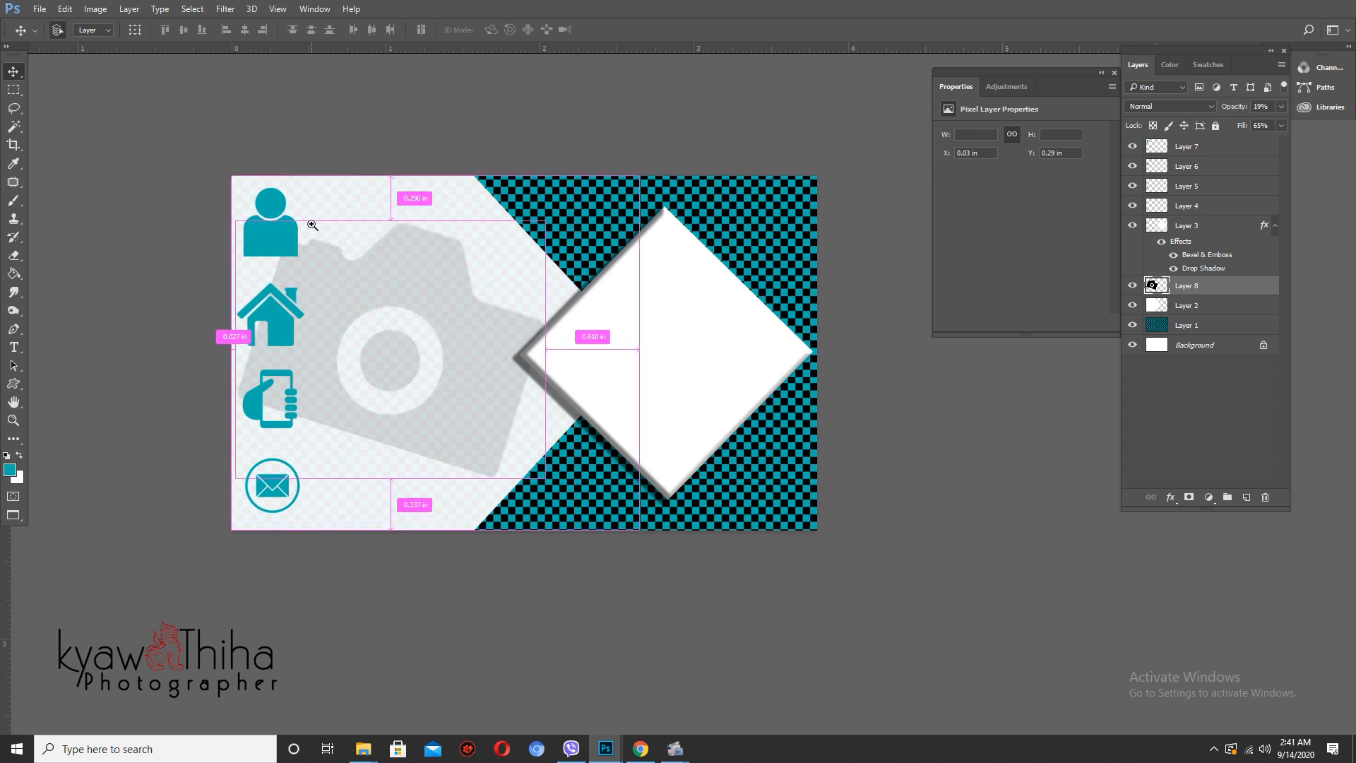
{"action": "scroll", "coordinate": [304, 230], "scroll_direction": "up", "scroll_amount": 2}
- Choose the Type tool and set the text colour to black (#000000)
{"action": "key", "text": "t"}
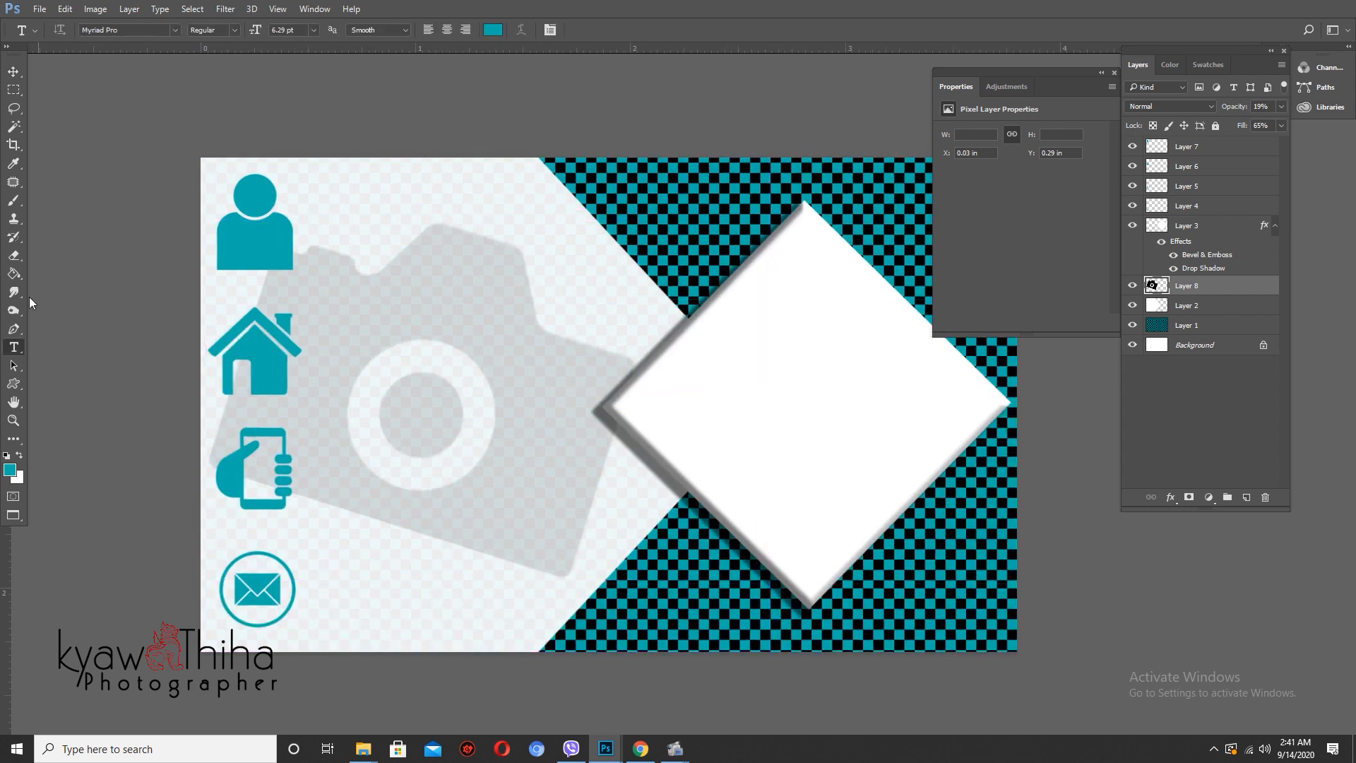
{"action": "left_click", "coordinate": [493, 36]}
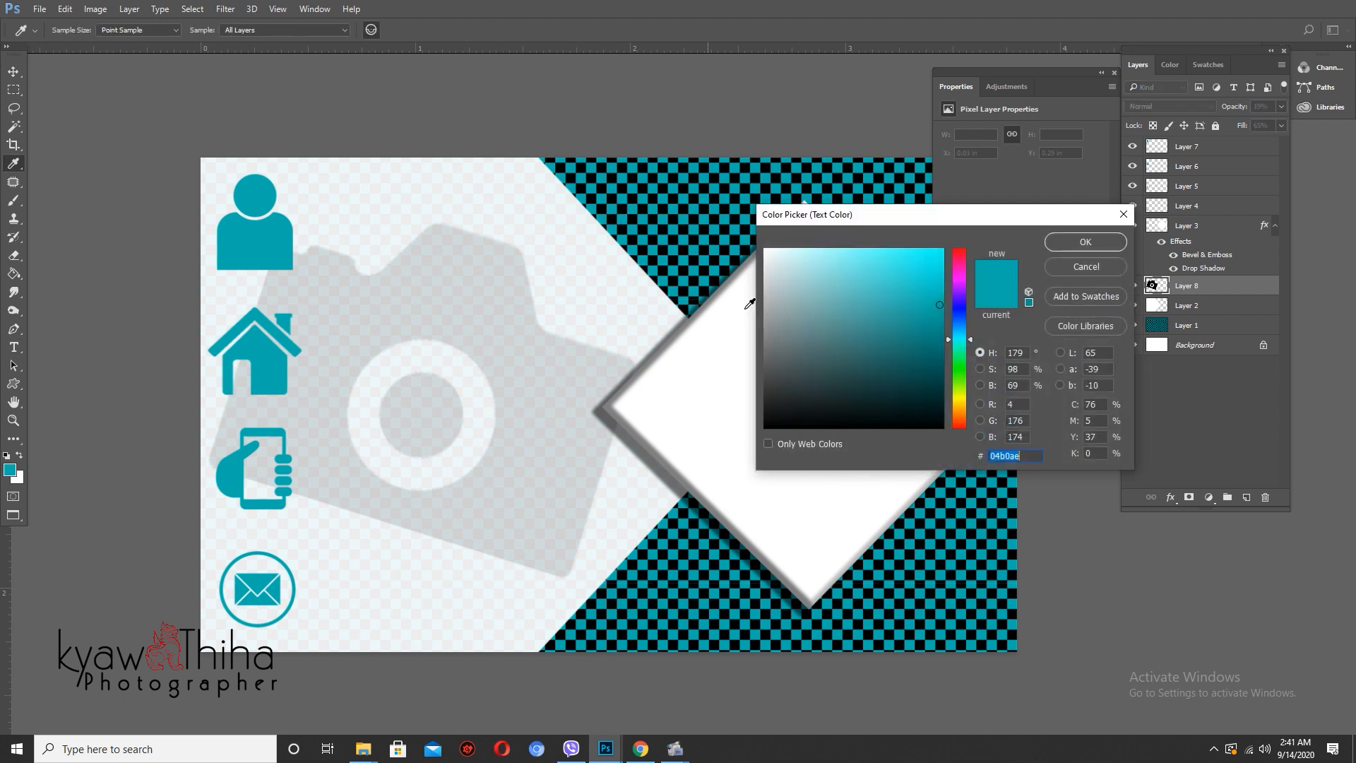
{"action": "left_click_drag", "start_coordinate": [790, 357], "coordinate": [765, 427]}
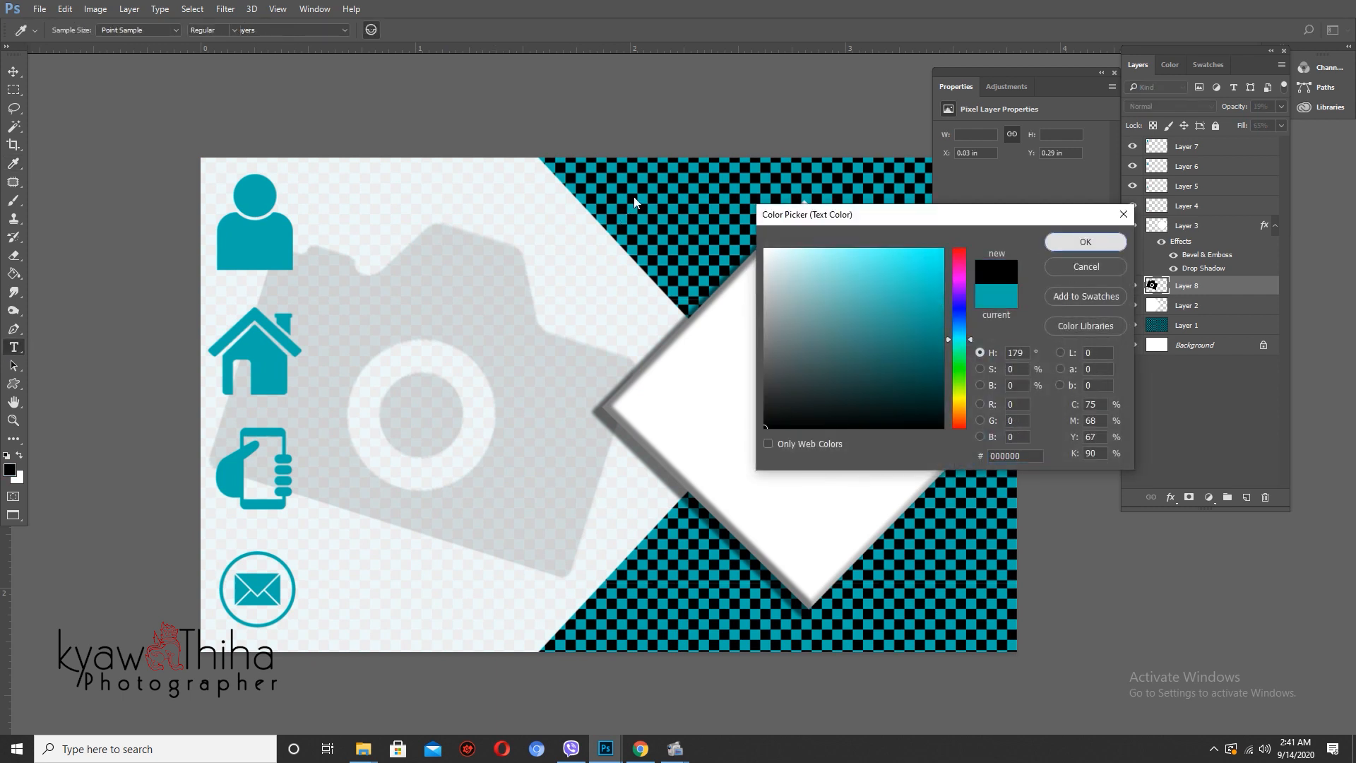
{"action": "left_click", "coordinate": [1080, 242]}
- Browse the font list, keeping Myriad Pro Regular as the font
{"action": "left_click", "coordinate": [138, 28]}
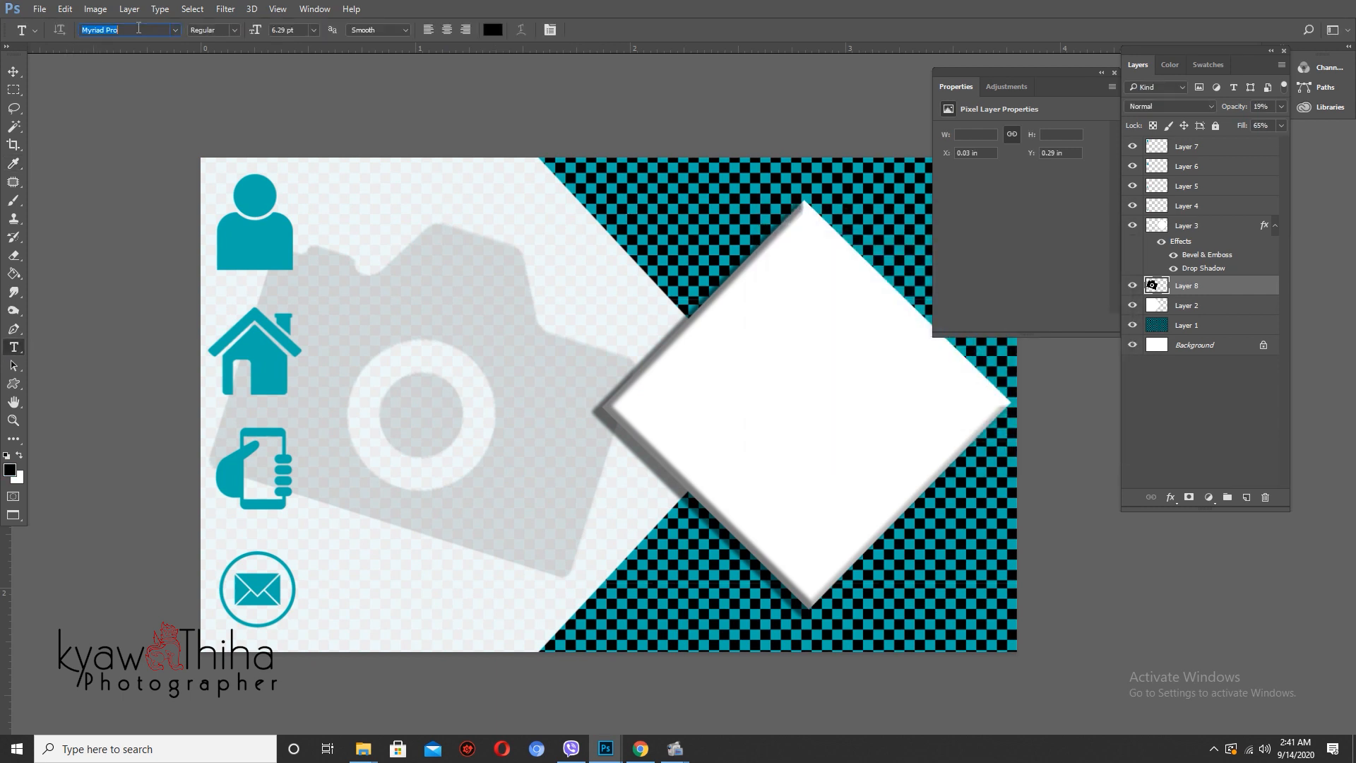
{"action": "left_click", "coordinate": [175, 31]}
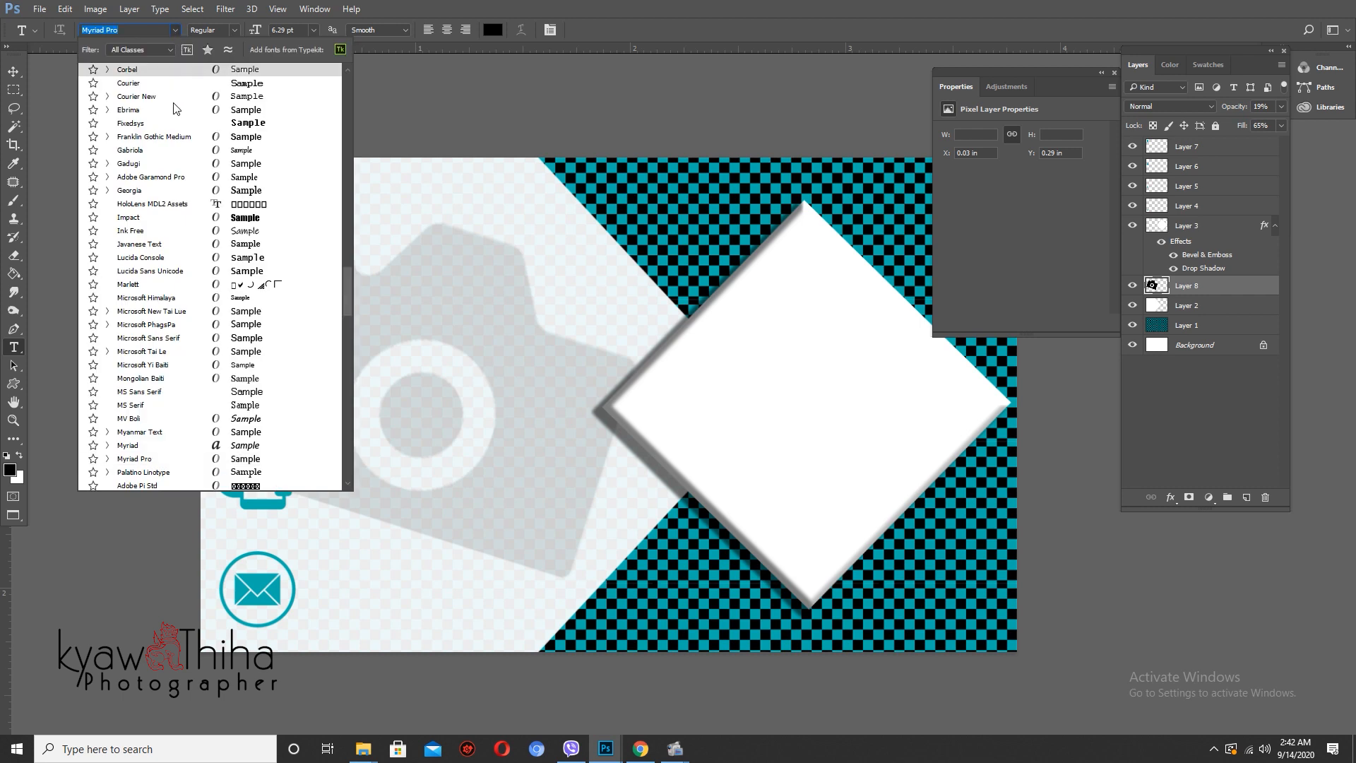
{"action": "scroll", "coordinate": [191, 332], "scroll_direction": "down", "scroll_amount": 6}
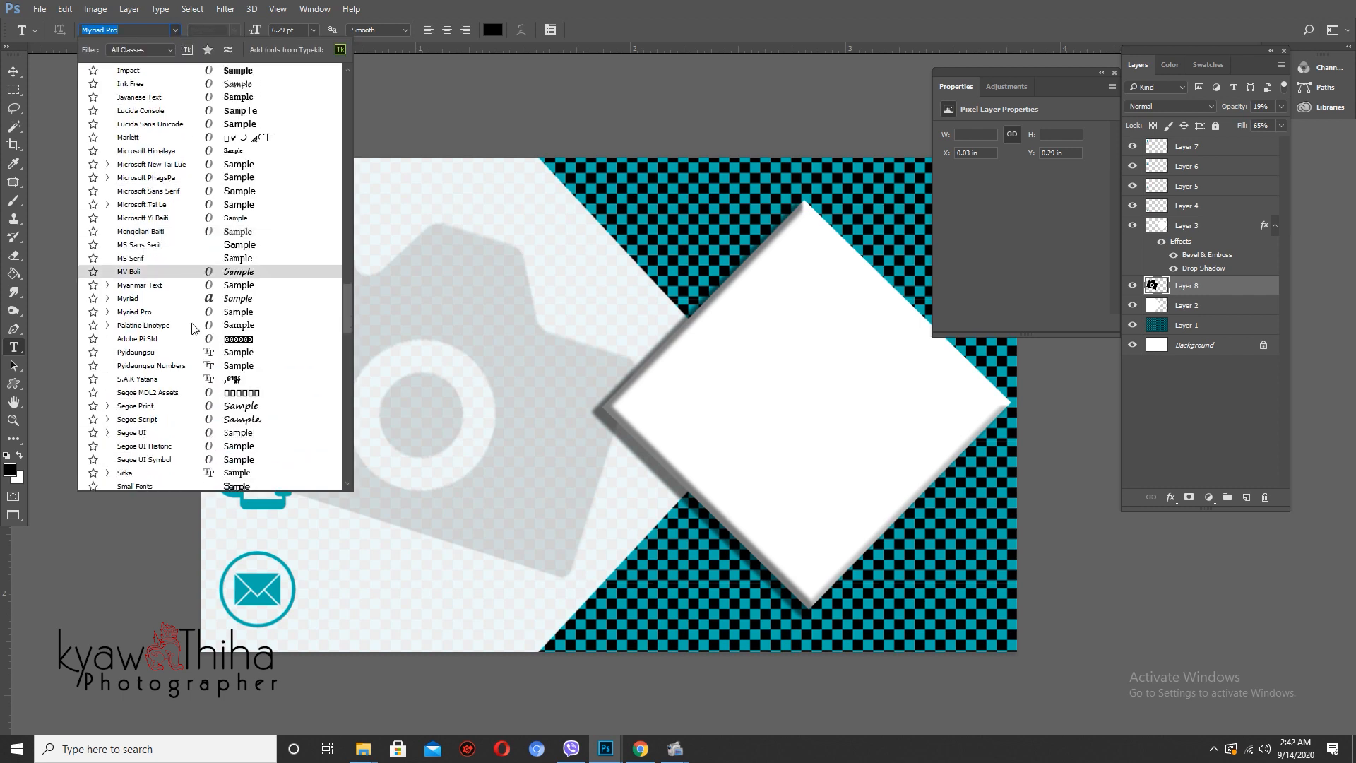
{"action": "scroll", "coordinate": [192, 340], "scroll_direction": "down", "scroll_amount": 5}
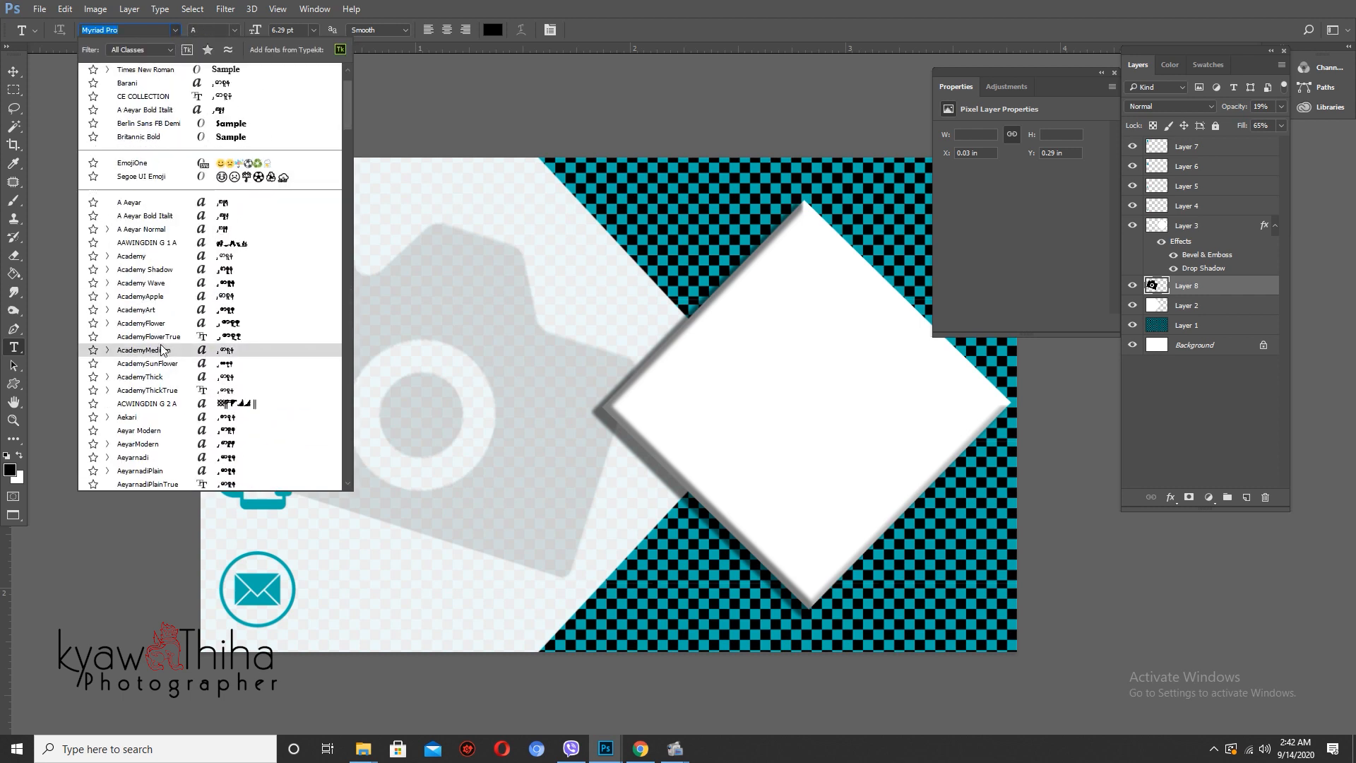
{"action": "scroll", "coordinate": [162, 341], "scroll_direction": "up", "scroll_amount": 1}
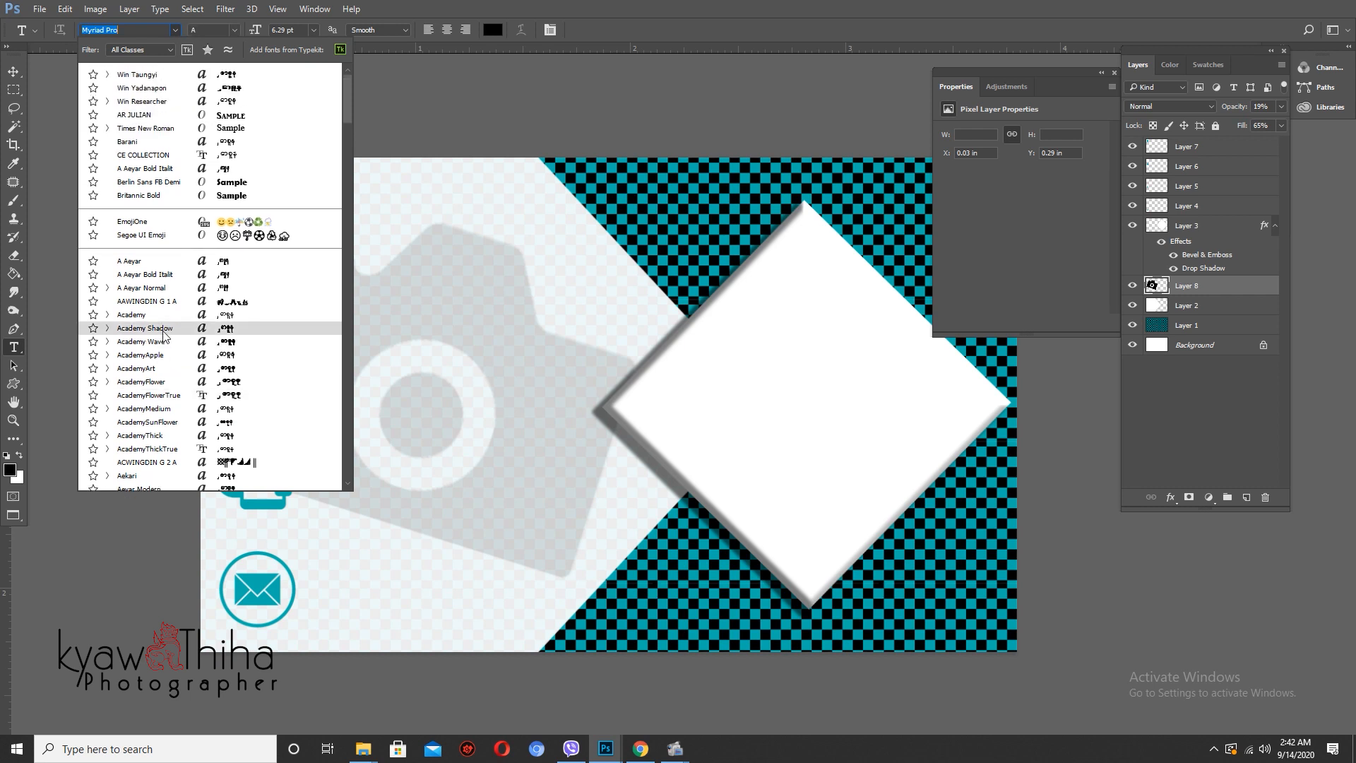
{"action": "left_click", "coordinate": [146, 127]}
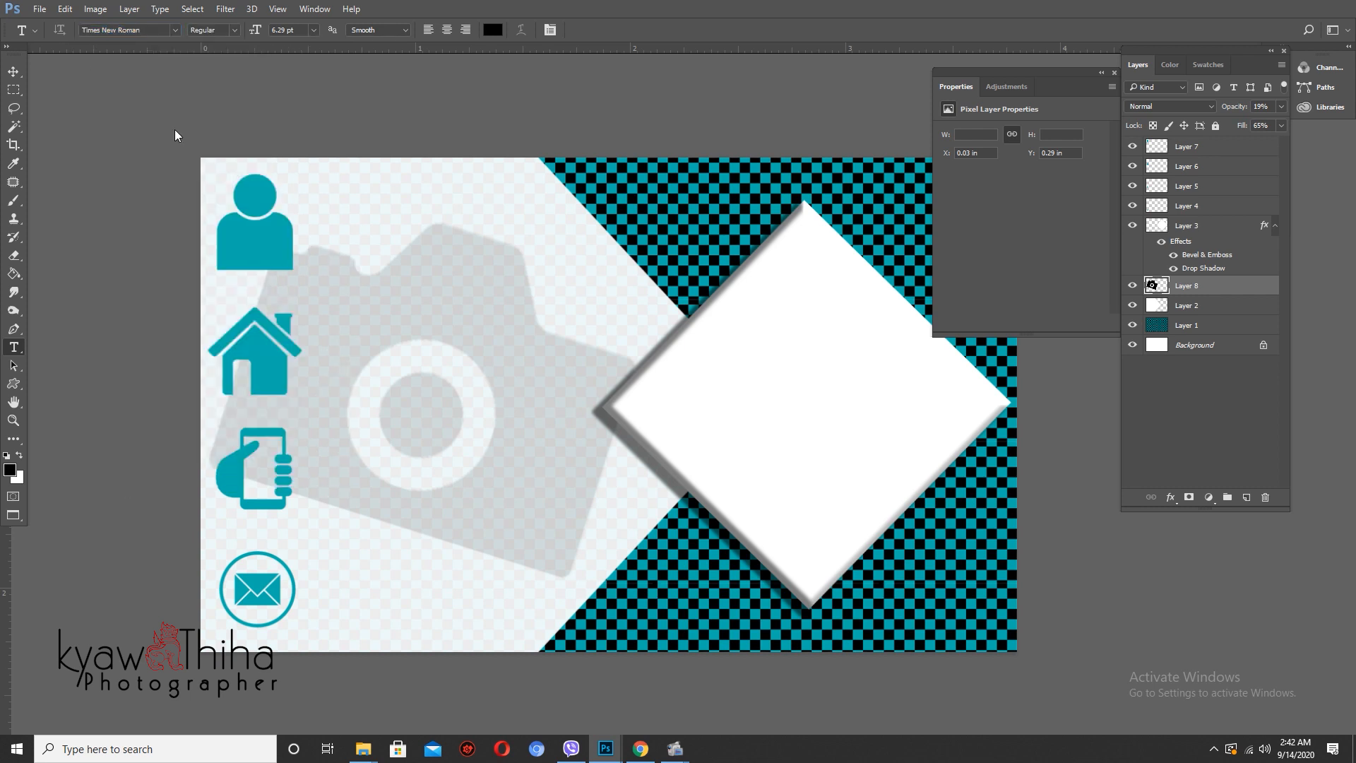
- Type the photographer's name beside the person icon and try sizes of 36 pt, then 14 pt
{"action": "left_click", "coordinate": [386, 253]}
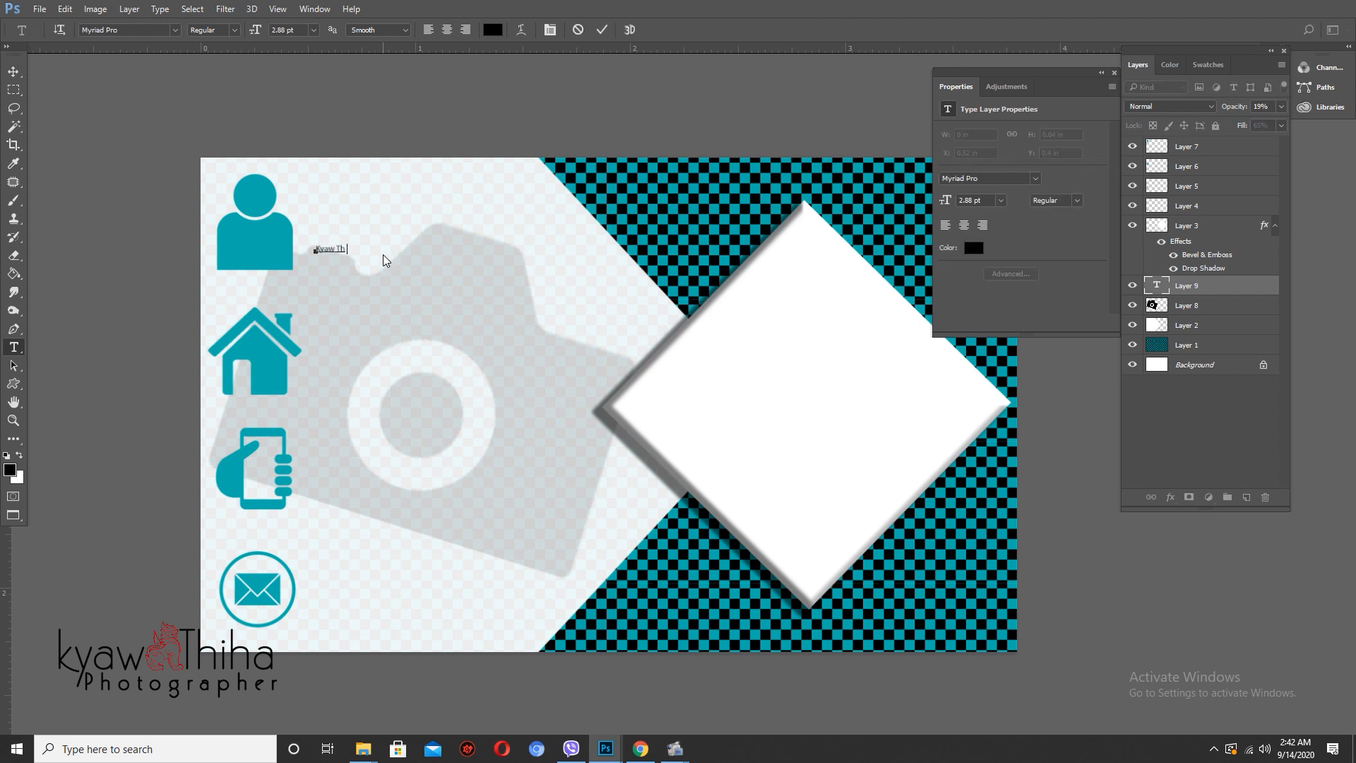
{"action": "key", "text": "ctrl+Return"}
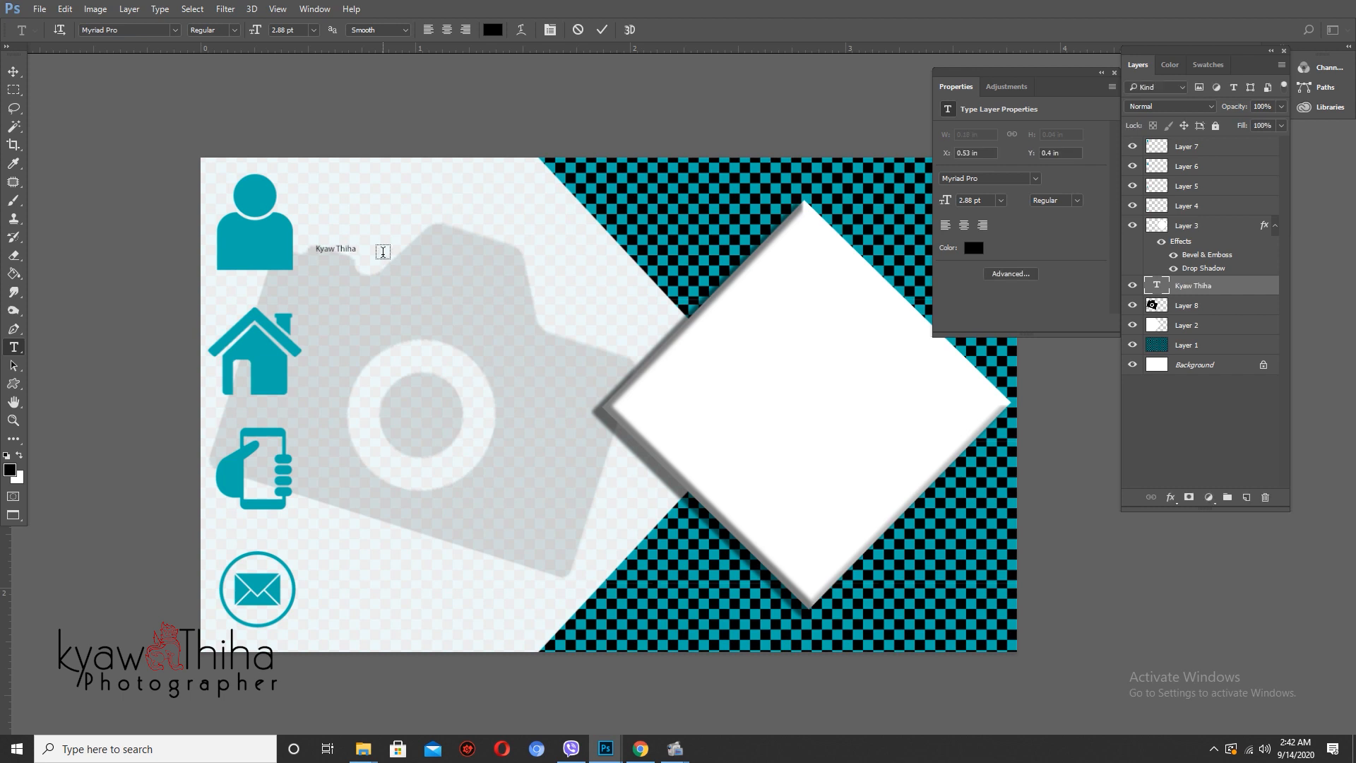
{"action": "left_click", "coordinate": [312, 31]}
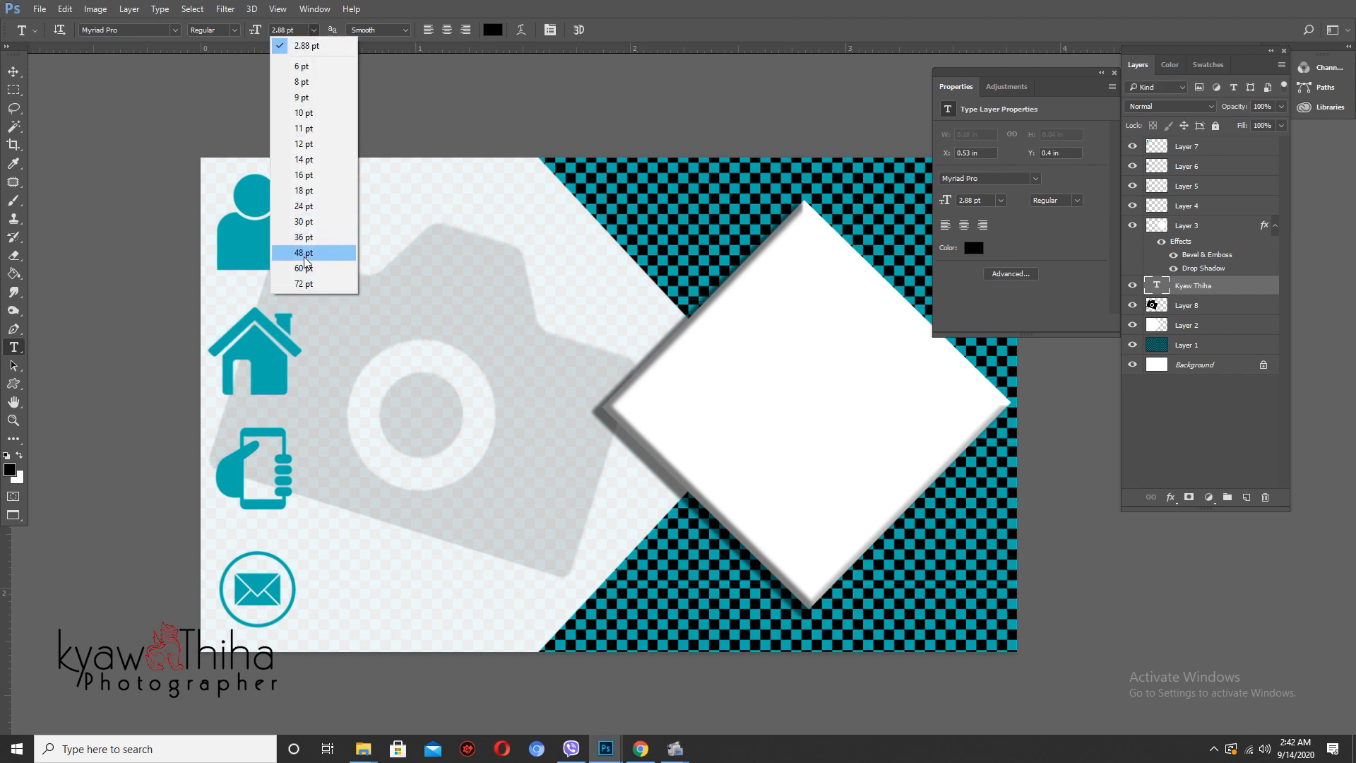
{"action": "left_click", "coordinate": [304, 237]}
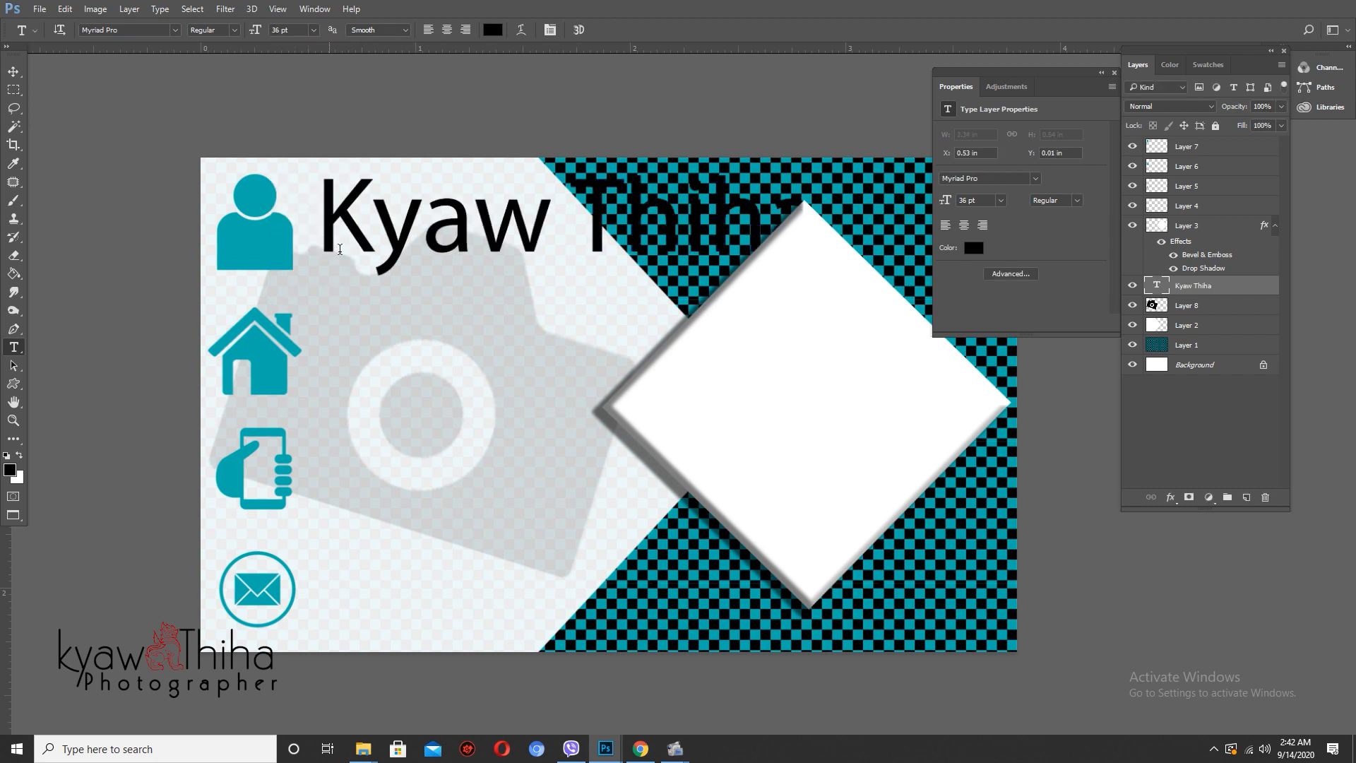
{"action": "left_click", "coordinate": [309, 33]}
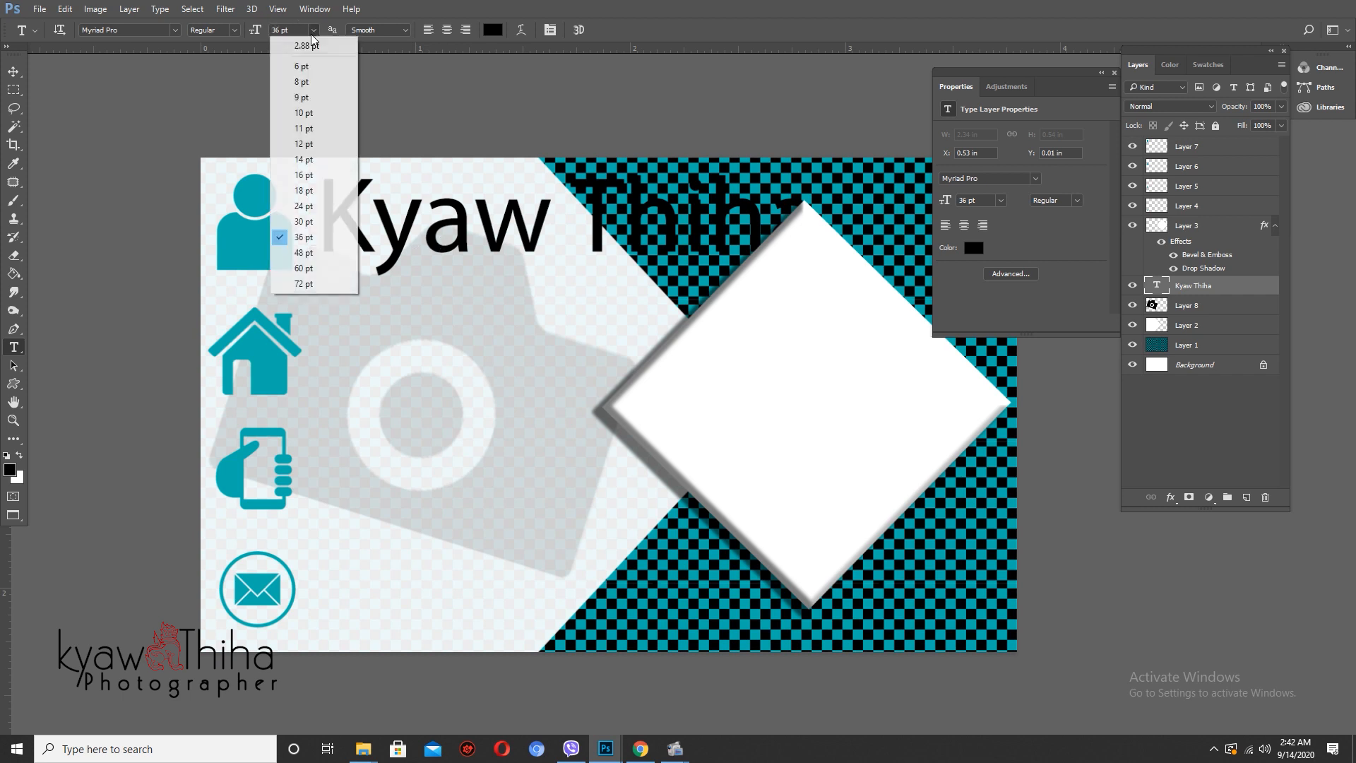
{"action": "left_click", "coordinate": [311, 161]}
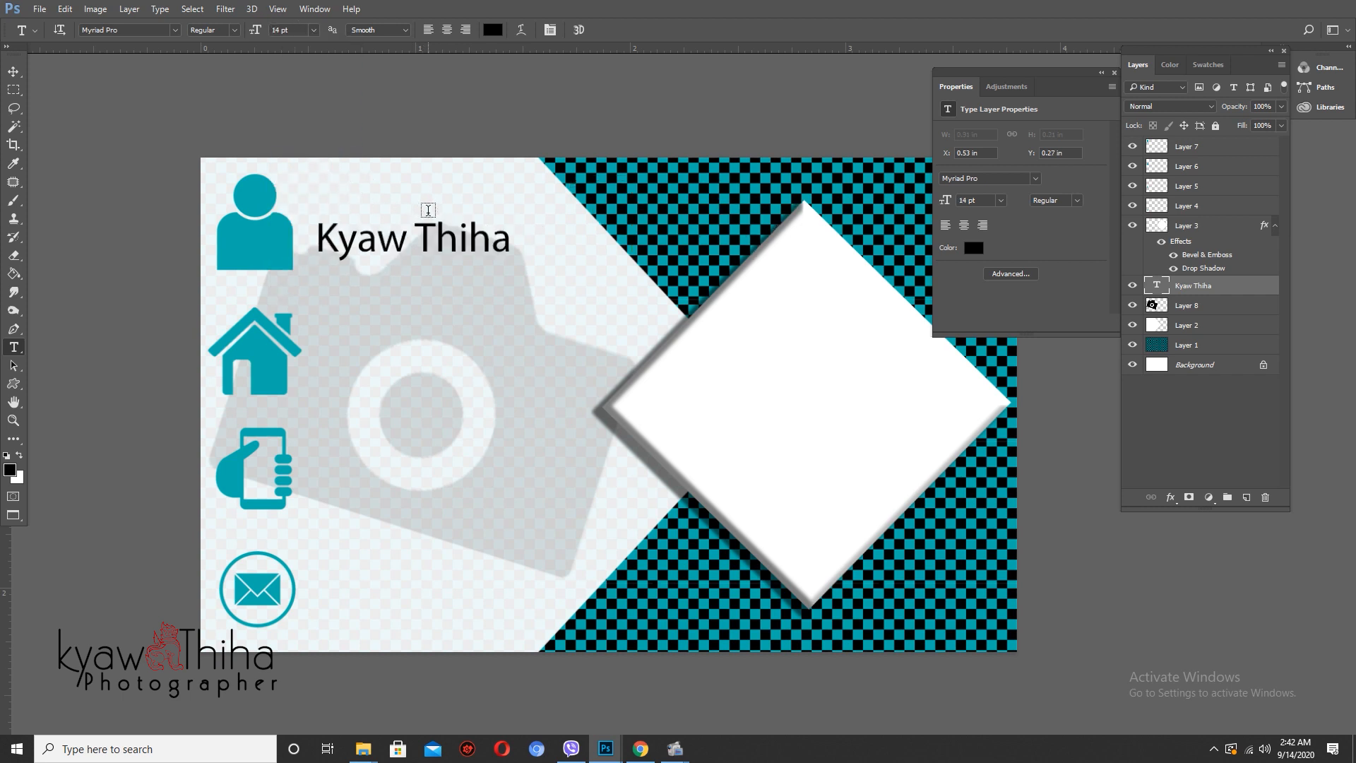
- Settle the name text at 15 pt and start a new text line beside the house icon
{"action": "key", "text": "v"}
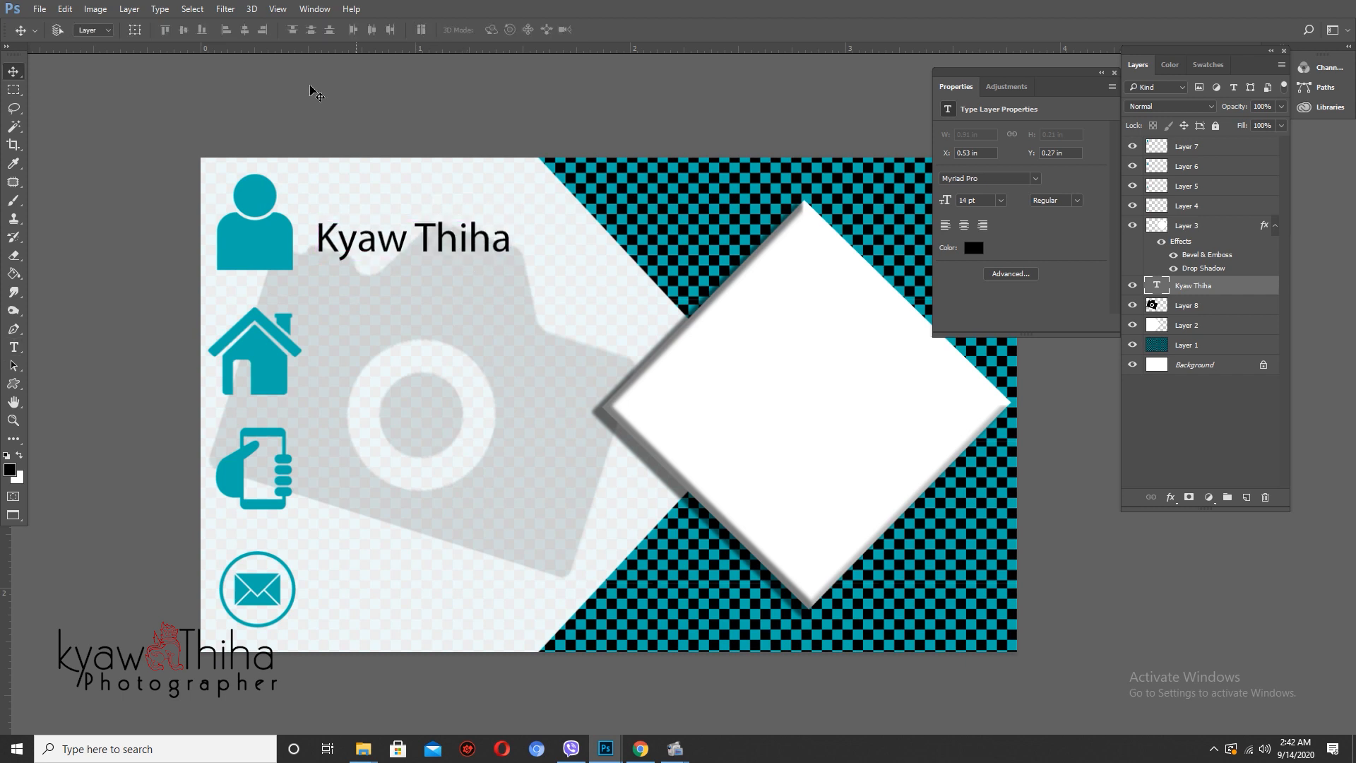
{"action": "key", "text": "t"}
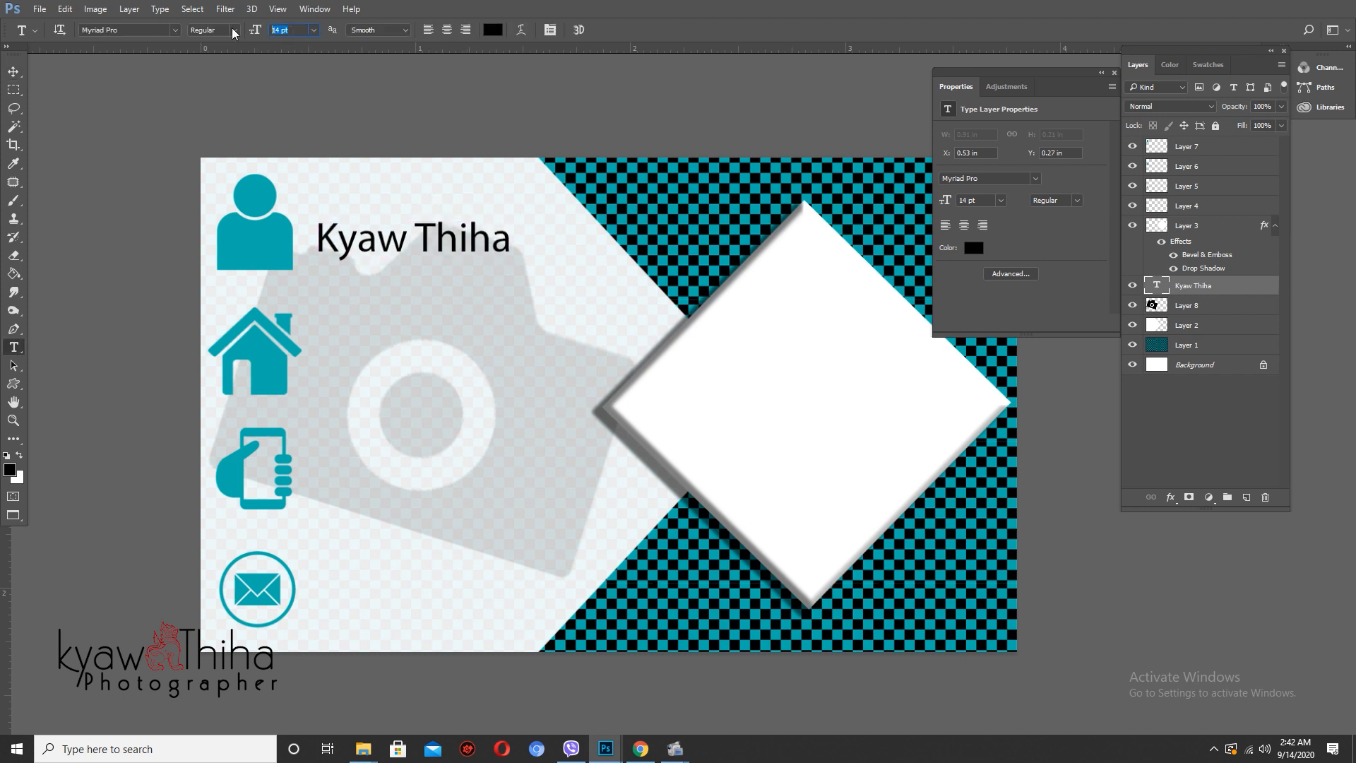
{"action": "type", "text": "15"}
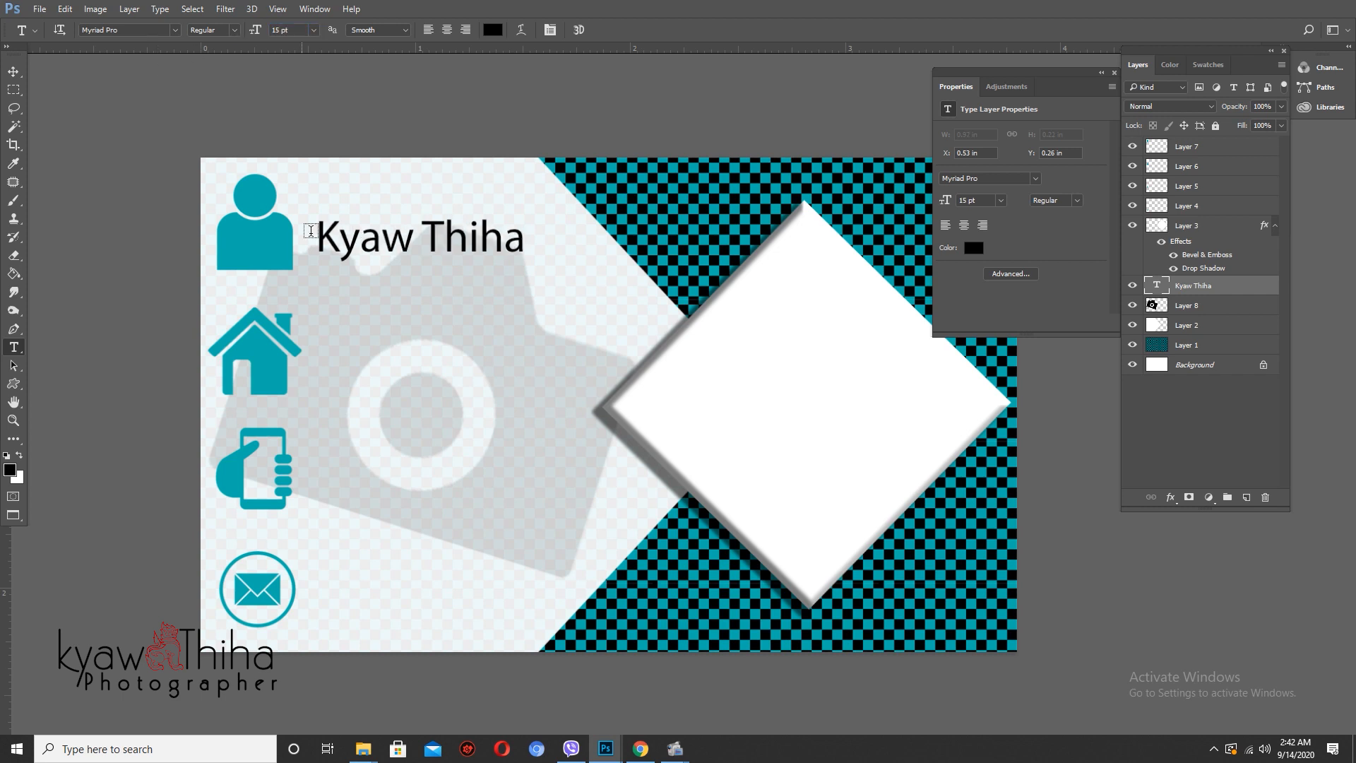
{"action": "left_click", "coordinate": [327, 372]}
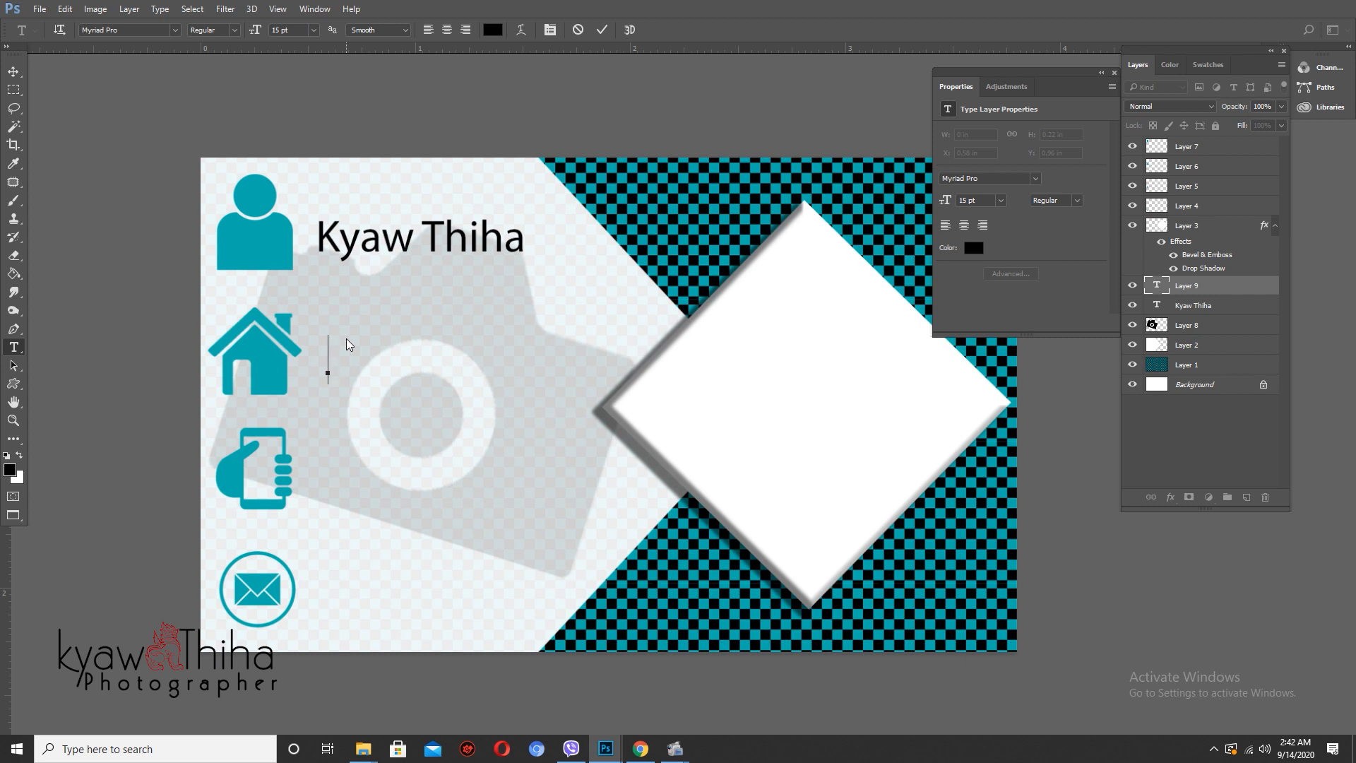
- Type the address beside the house icon, commit it, and shift it left toward the icon
{"action": "type", "text": "Nay"}
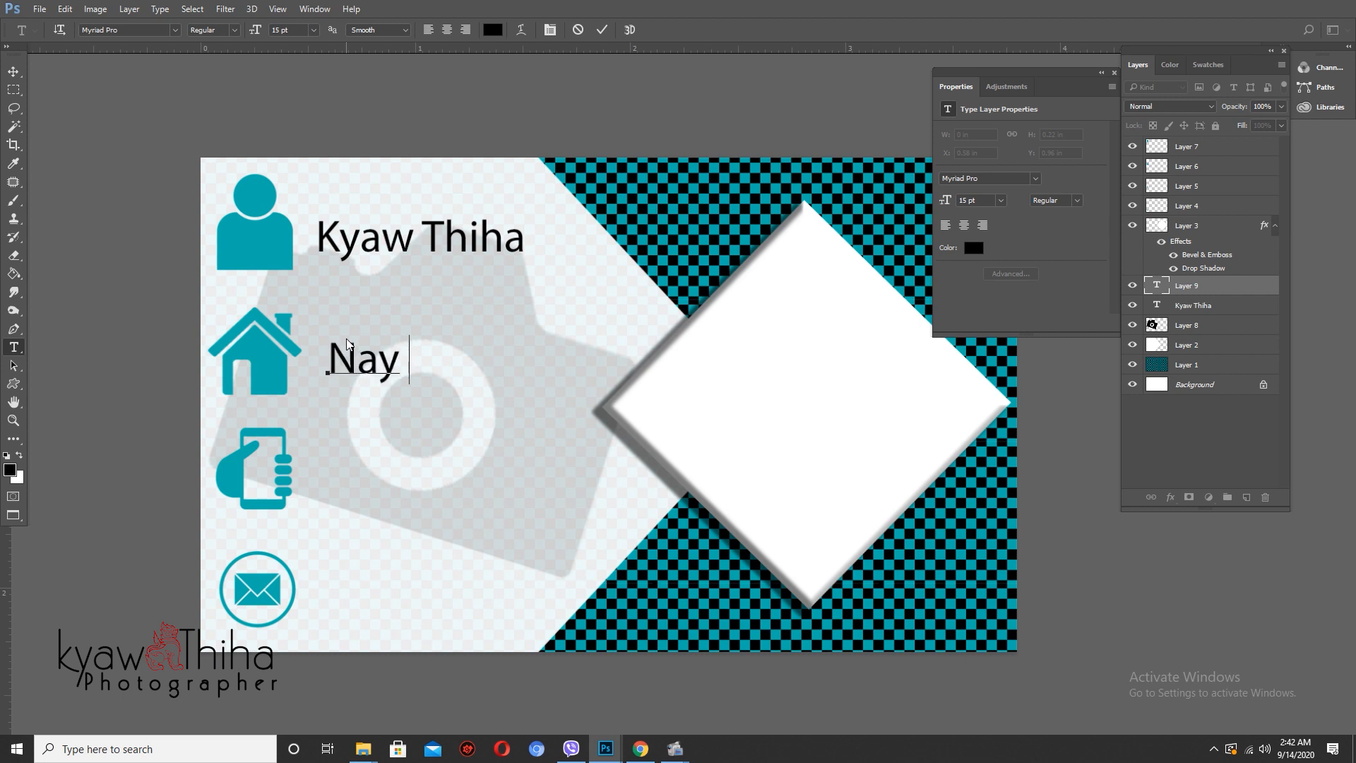
{"action": "type", "text": " Pyi"}
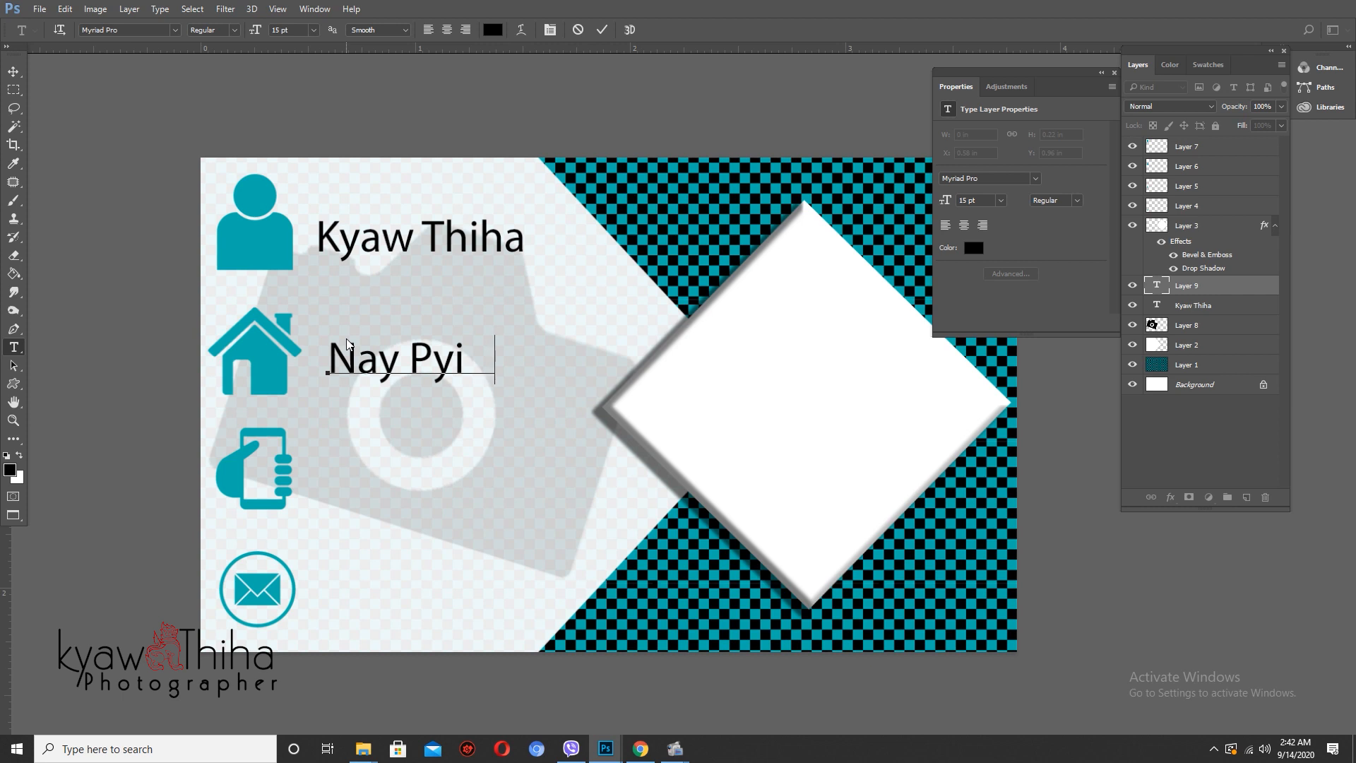
{"action": "type", "text": " Taw,"}
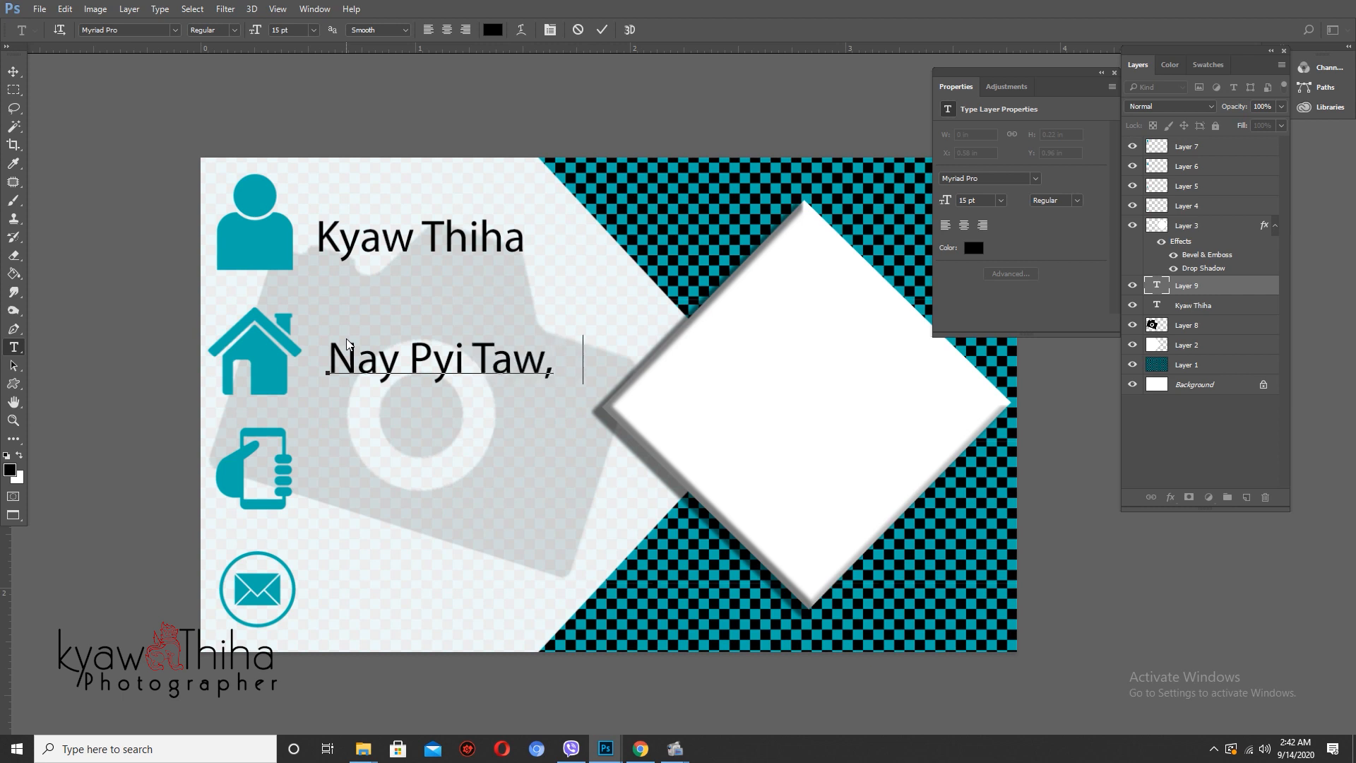
{"action": "type", "text": " Tak"}
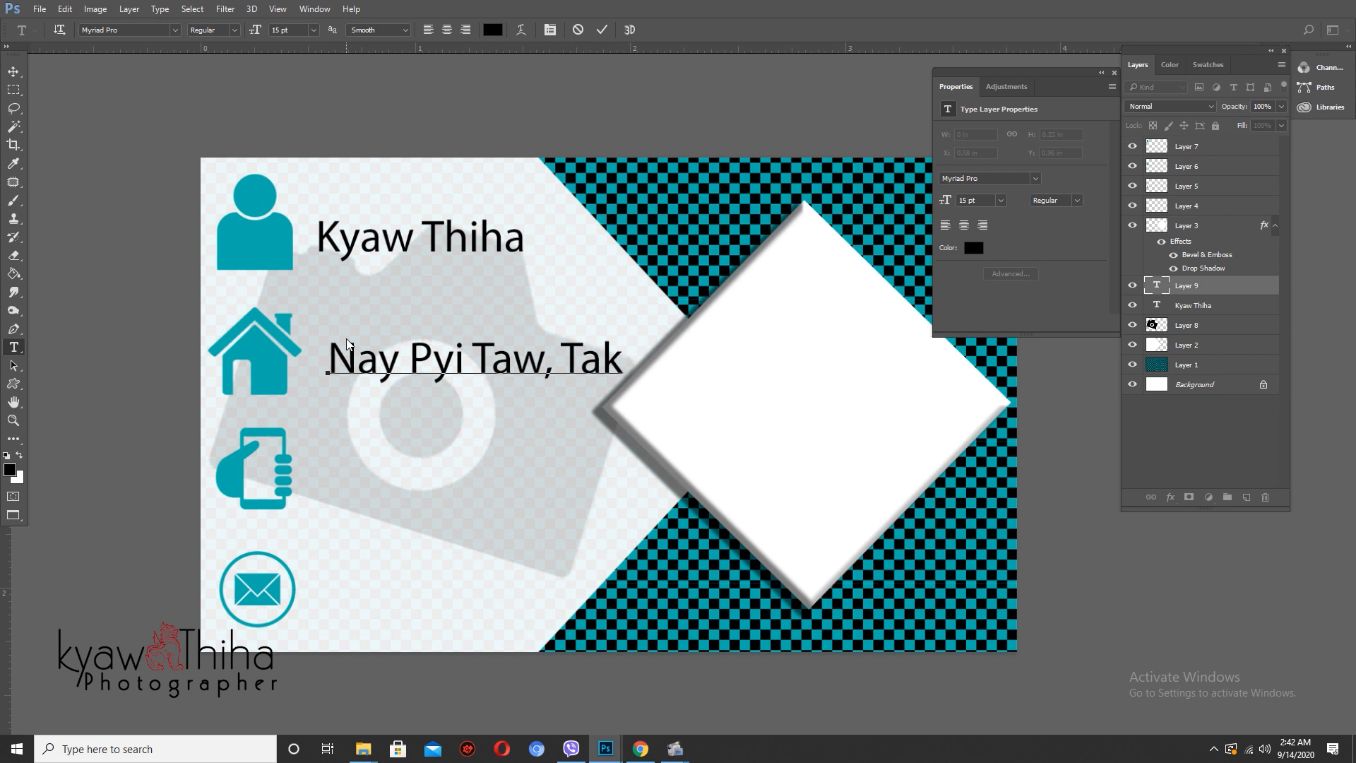
{"action": "type", "text": "kone."}
{"action": "key", "text": "ctrl+Return"}
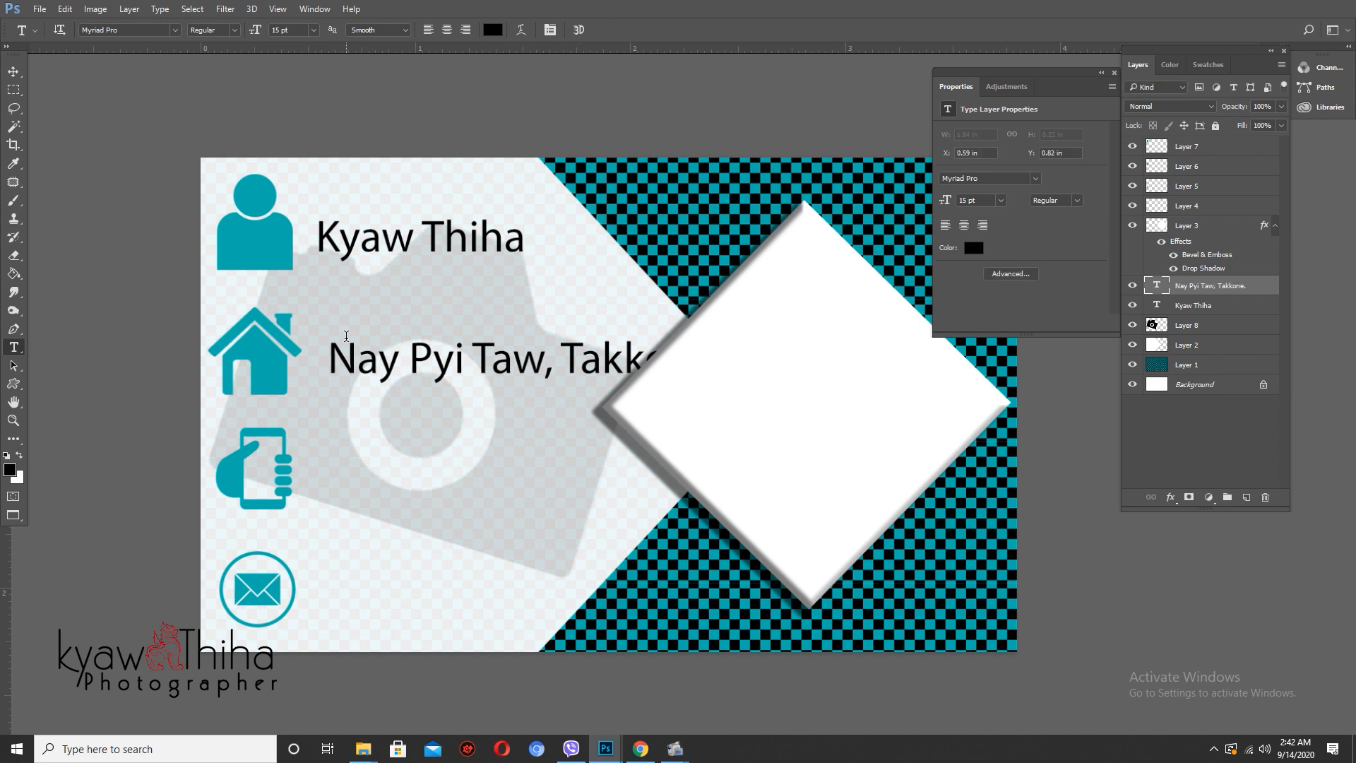
{"action": "key", "text": "v"}
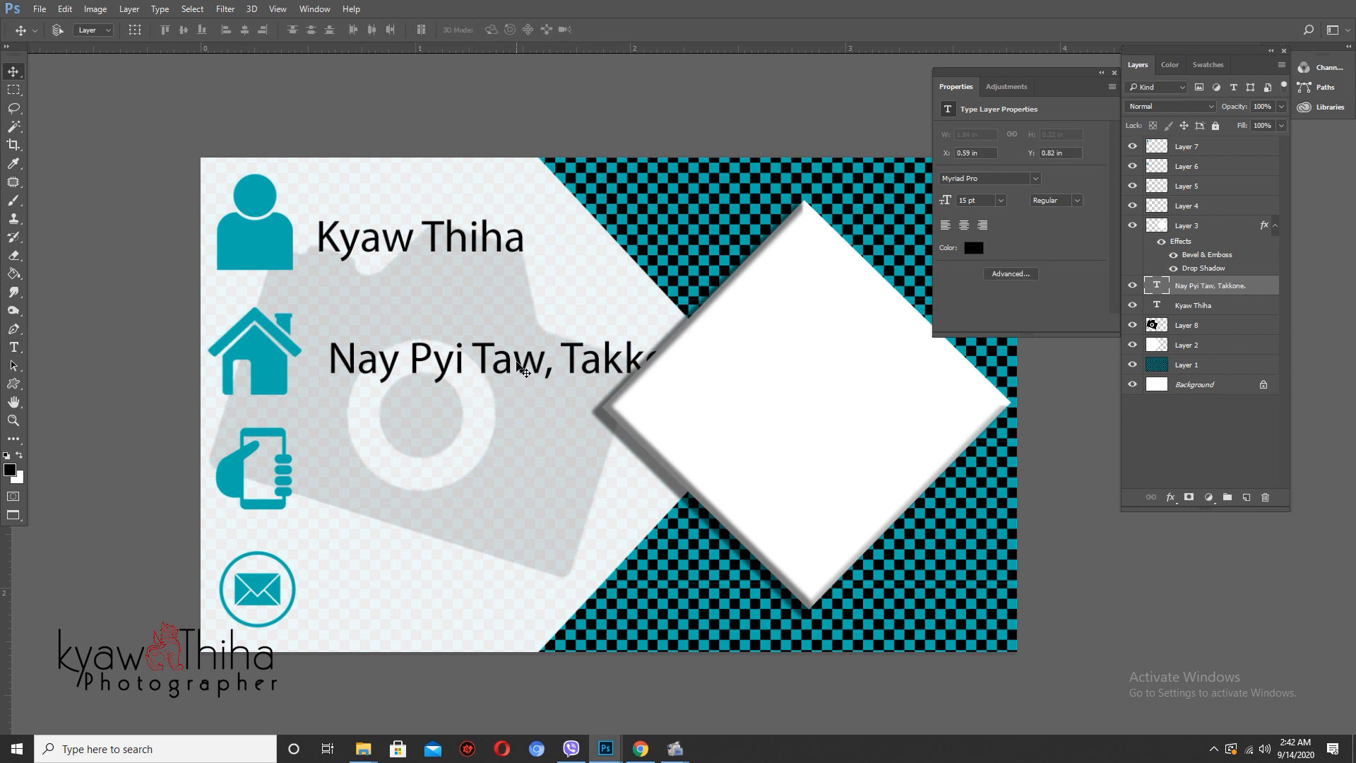
{"action": "left_click_drag", "start_coordinate": [518, 365], "coordinate": [493, 365]}
- Break the address onto two lines and raise it slightly beside the house icon
{"action": "key", "text": "t"}
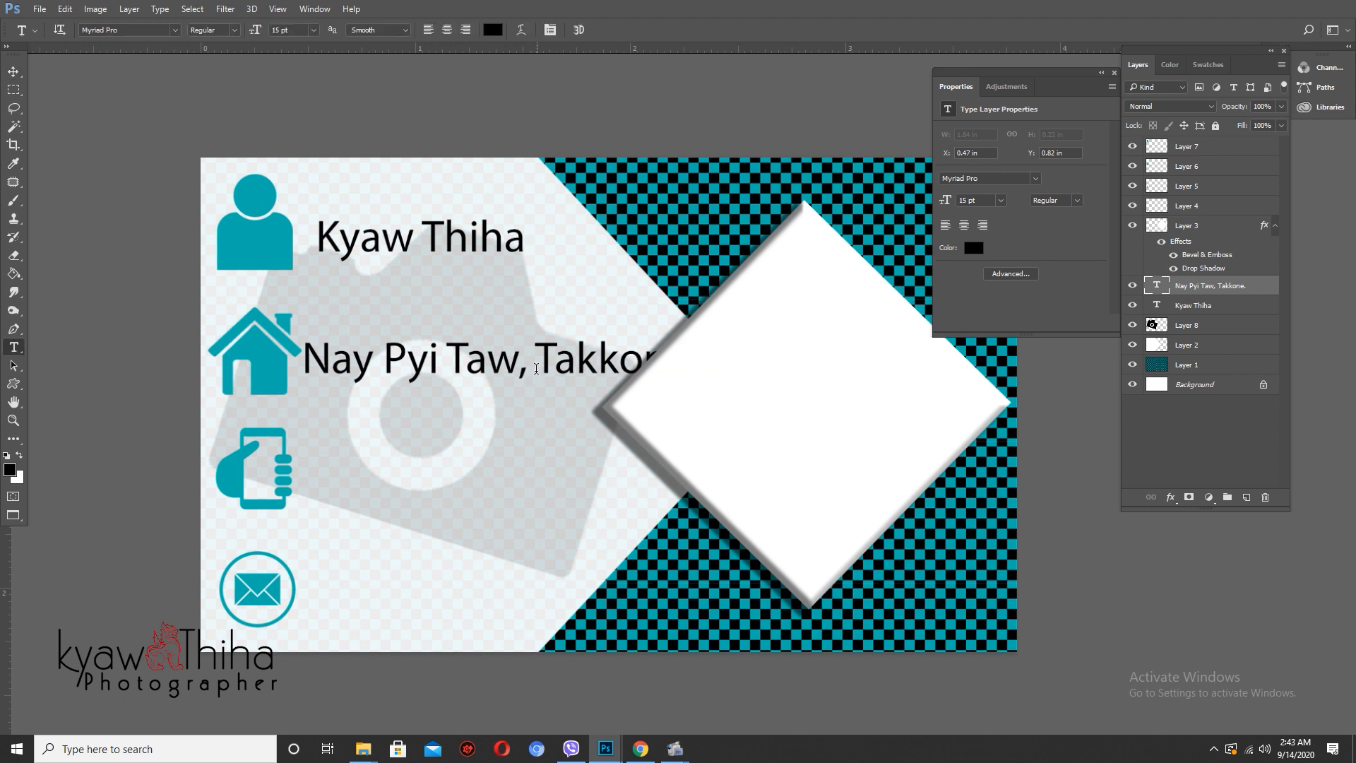
{"action": "left_click", "coordinate": [523, 368]}
{"action": "key", "text": "Return"}
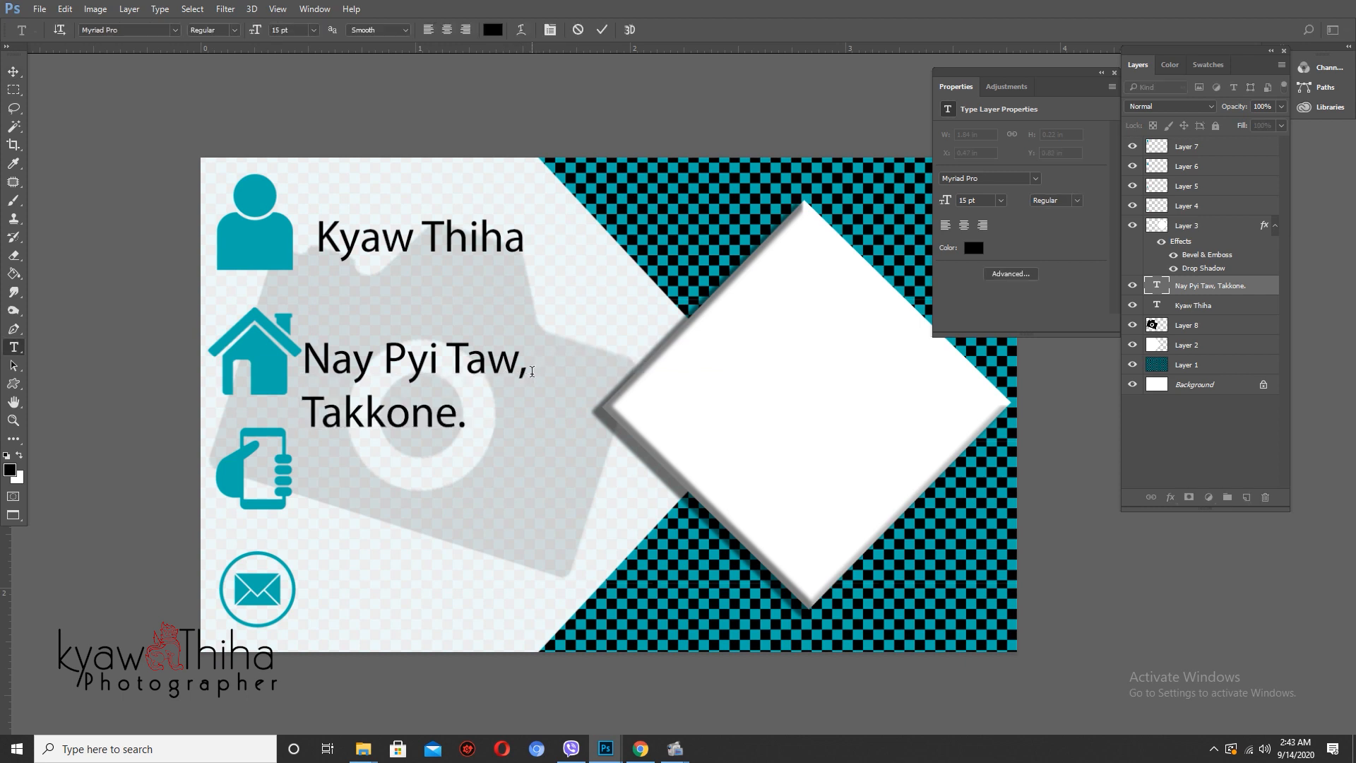
{"action": "key", "text": "ctrl+Return"}
{"action": "key", "text": "v"}
{"action": "left_click_drag", "start_coordinate": [433, 416], "coordinate": [434, 392]}
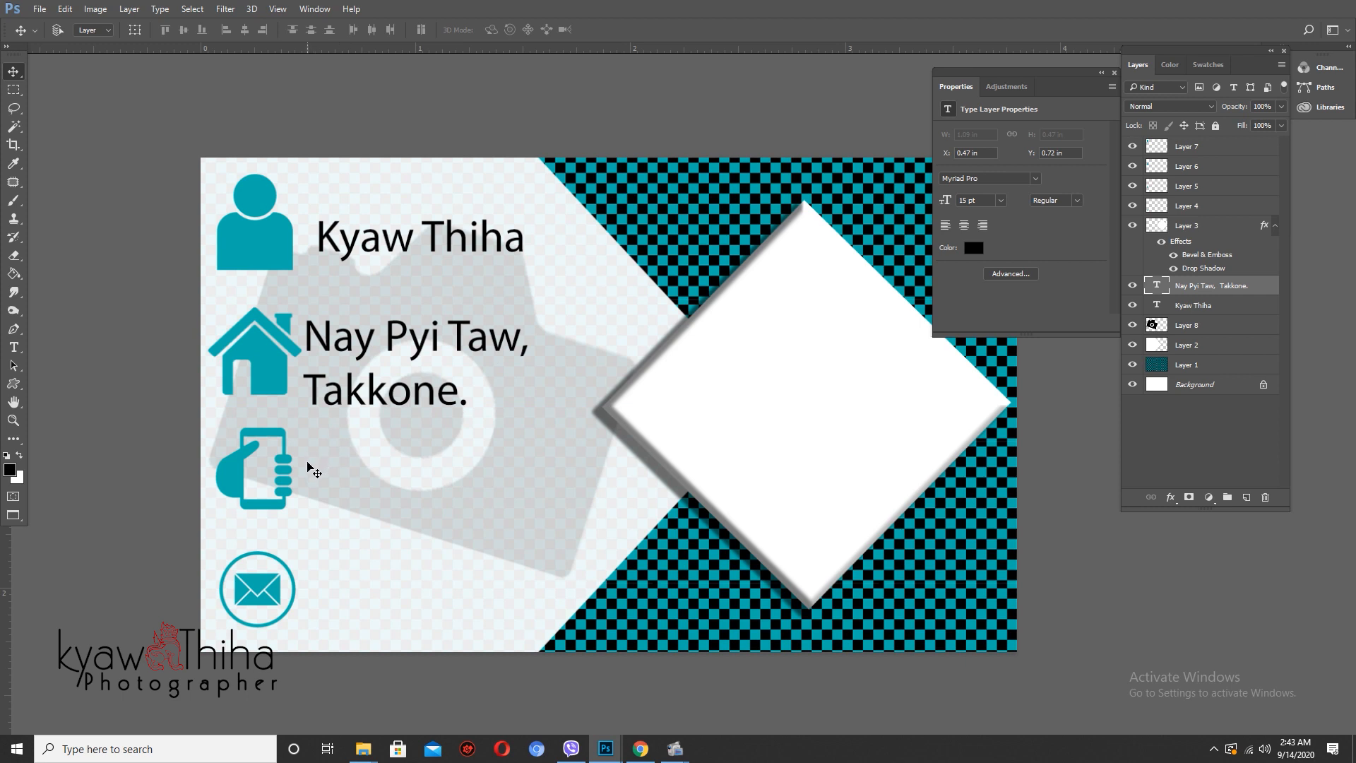
{"action": "key", "text": "t"}
{"action": "left_click", "coordinate": [303, 469]}
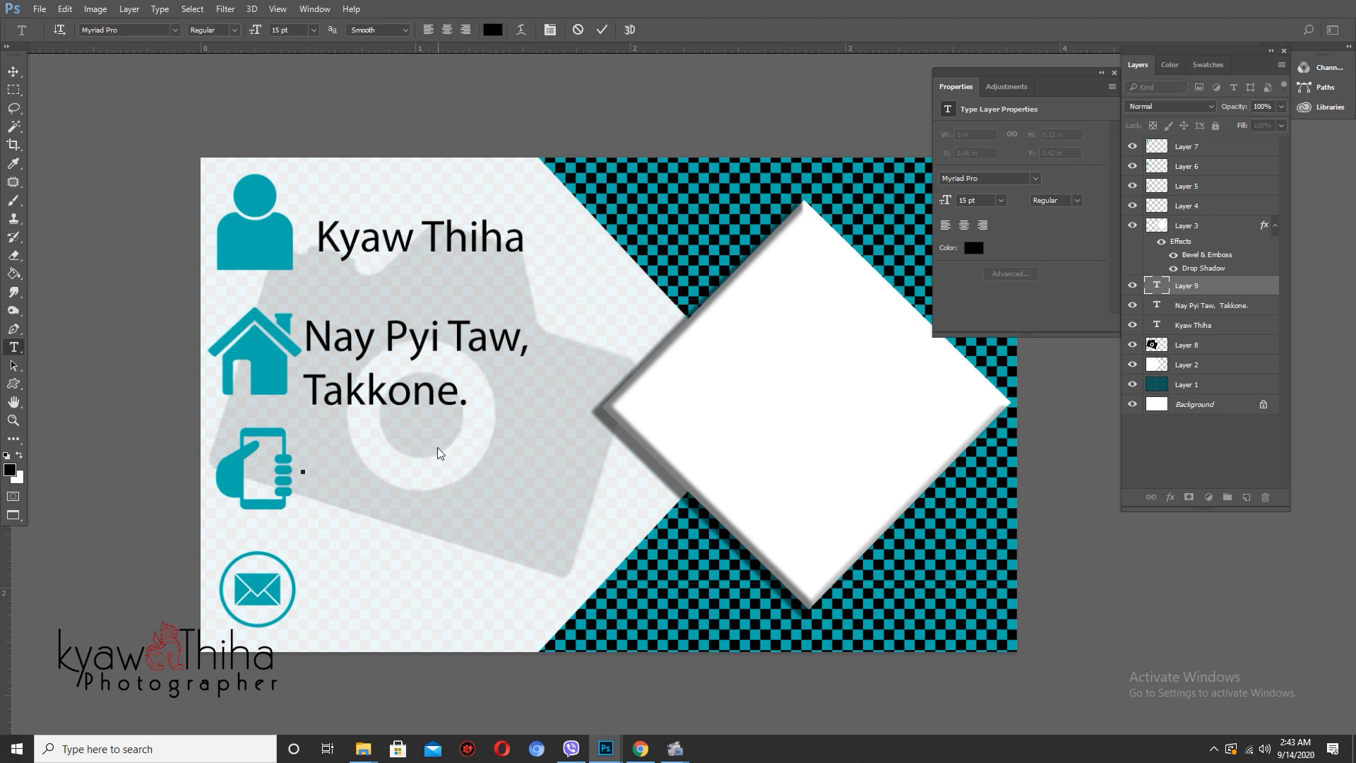
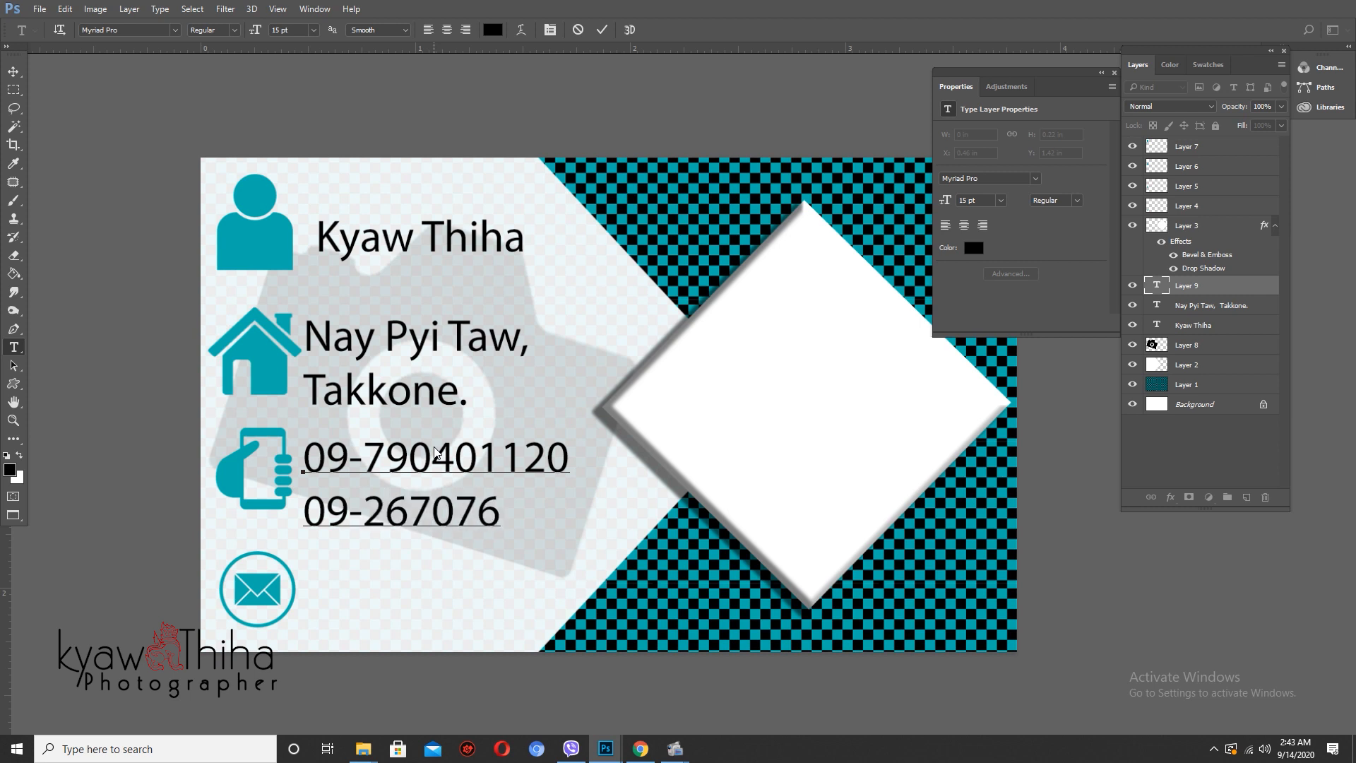
- Type the two phone numbers on two lines beside the phone icon, fixing a mistyped digit
{"action": "key", "text": "ctrl+Return"}
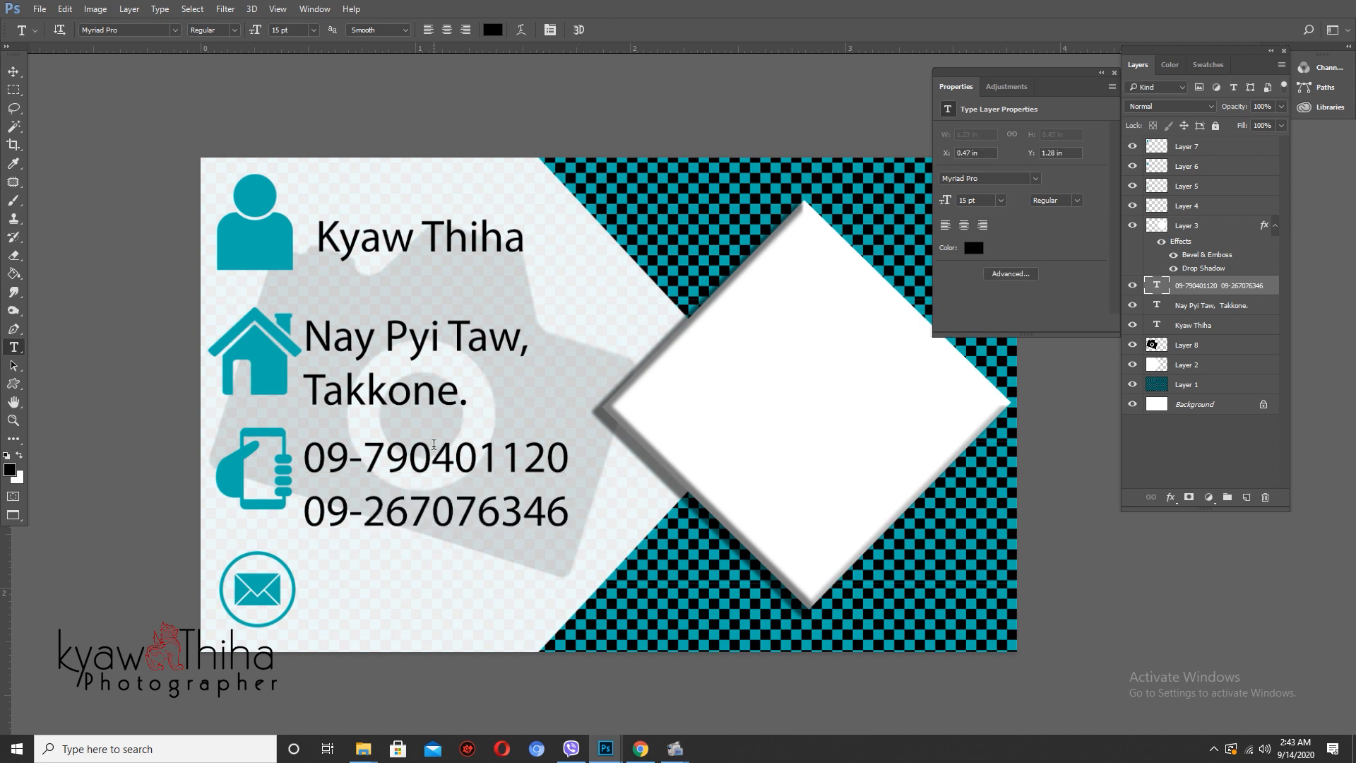
- Type the e-mail address beside the envelope icon as its own text layer
{"action": "left_click", "coordinate": [313, 600]}
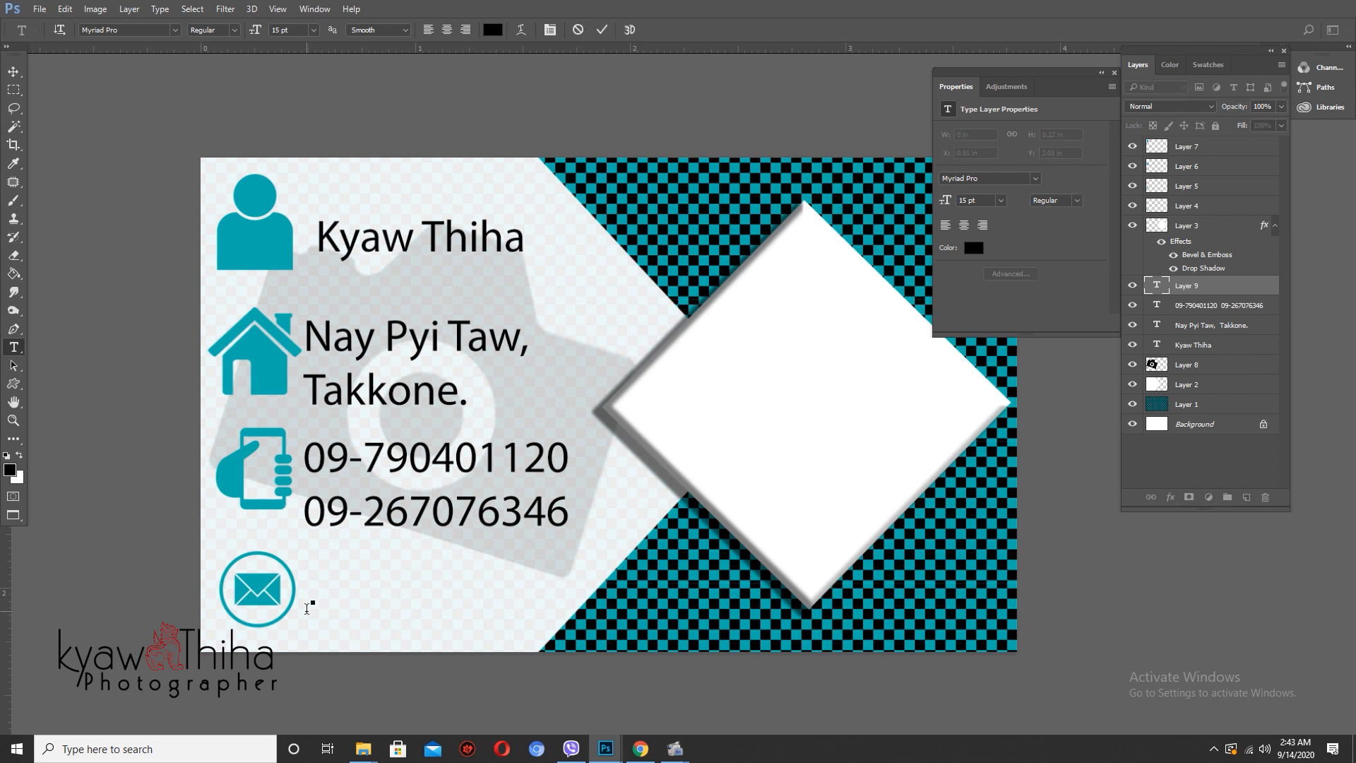
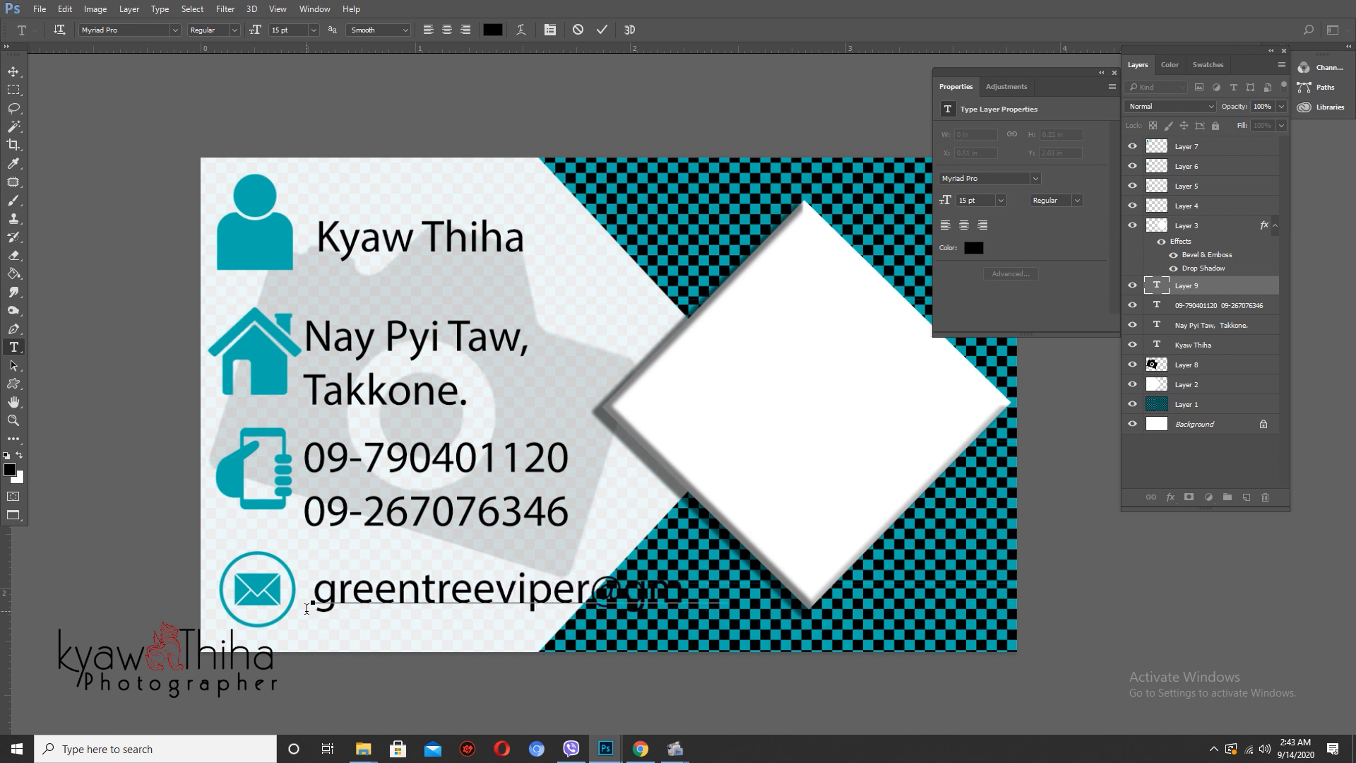
{"action": "key", "text": "ctrl+Return"}
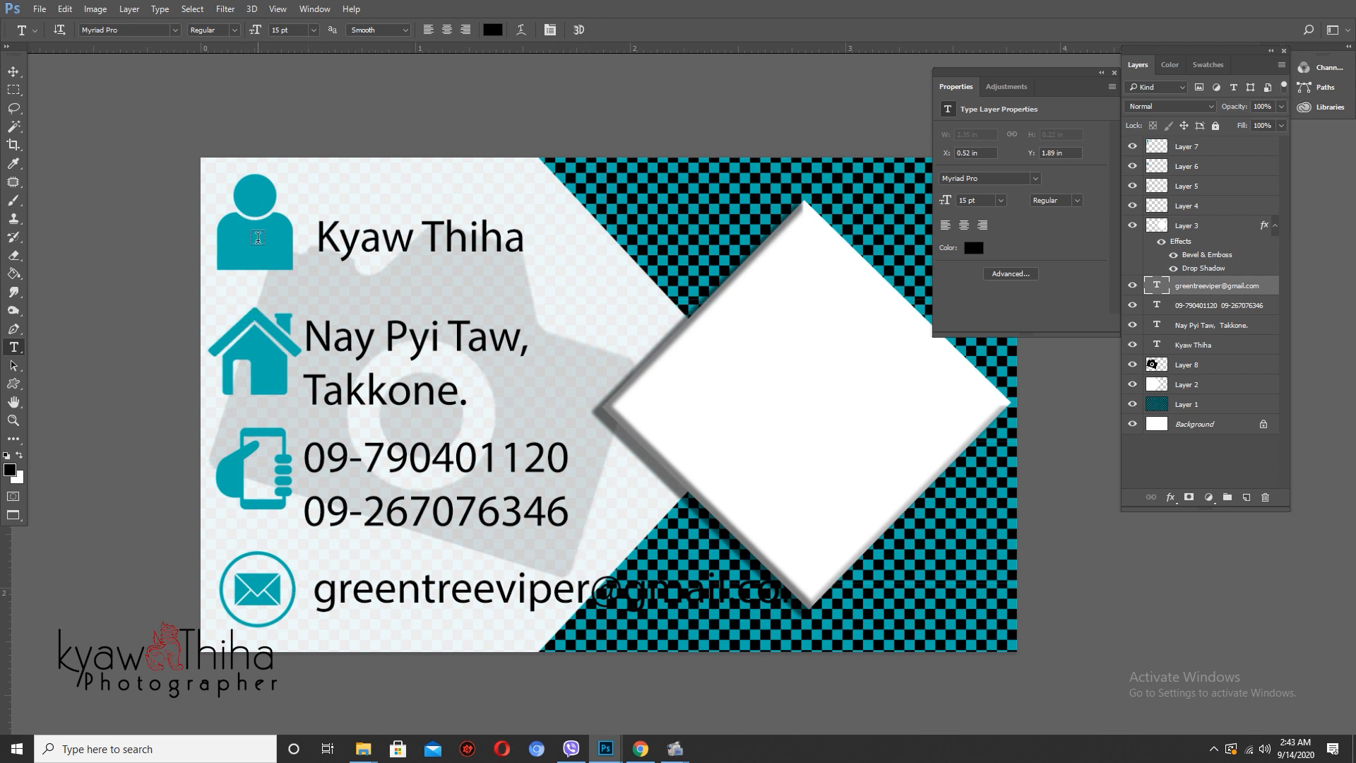
{"action": "right_click", "coordinate": [257, 238]}
- Shrink the person icon to about 62% with Free Transform
{"action": "left_click", "coordinate": [276, 253]}
{"action": "key", "text": "v"}
{"action": "key", "text": "ctrl+t"}
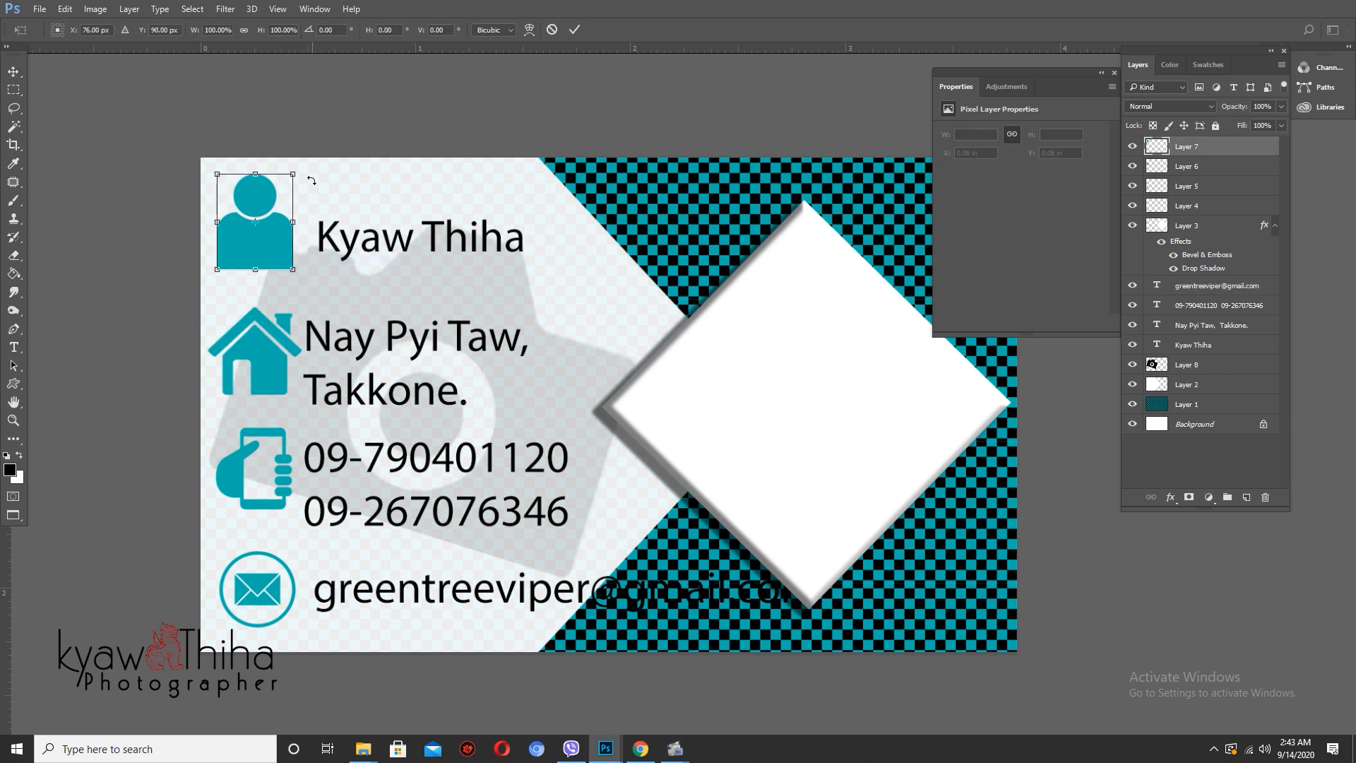
{"action": "left_click_drag", "start_coordinate": [294, 174], "coordinate": [277, 192]}
{"action": "key", "text": "Return"}
- Apply the same shrink to the house, phone and envelope icons
{"action": "left_click", "coordinate": [267, 346], "text": "ctrl"}
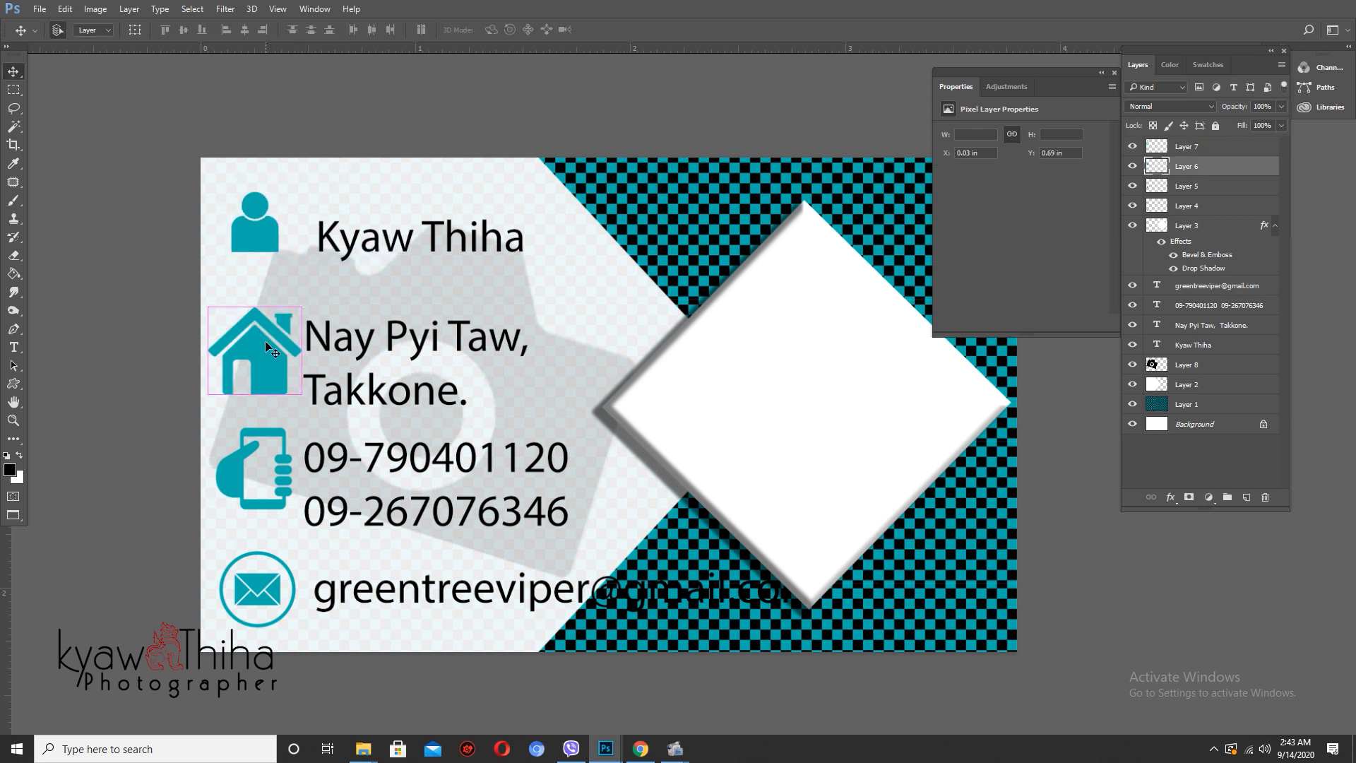
{"action": "key", "text": "ctrl+shift+t"}
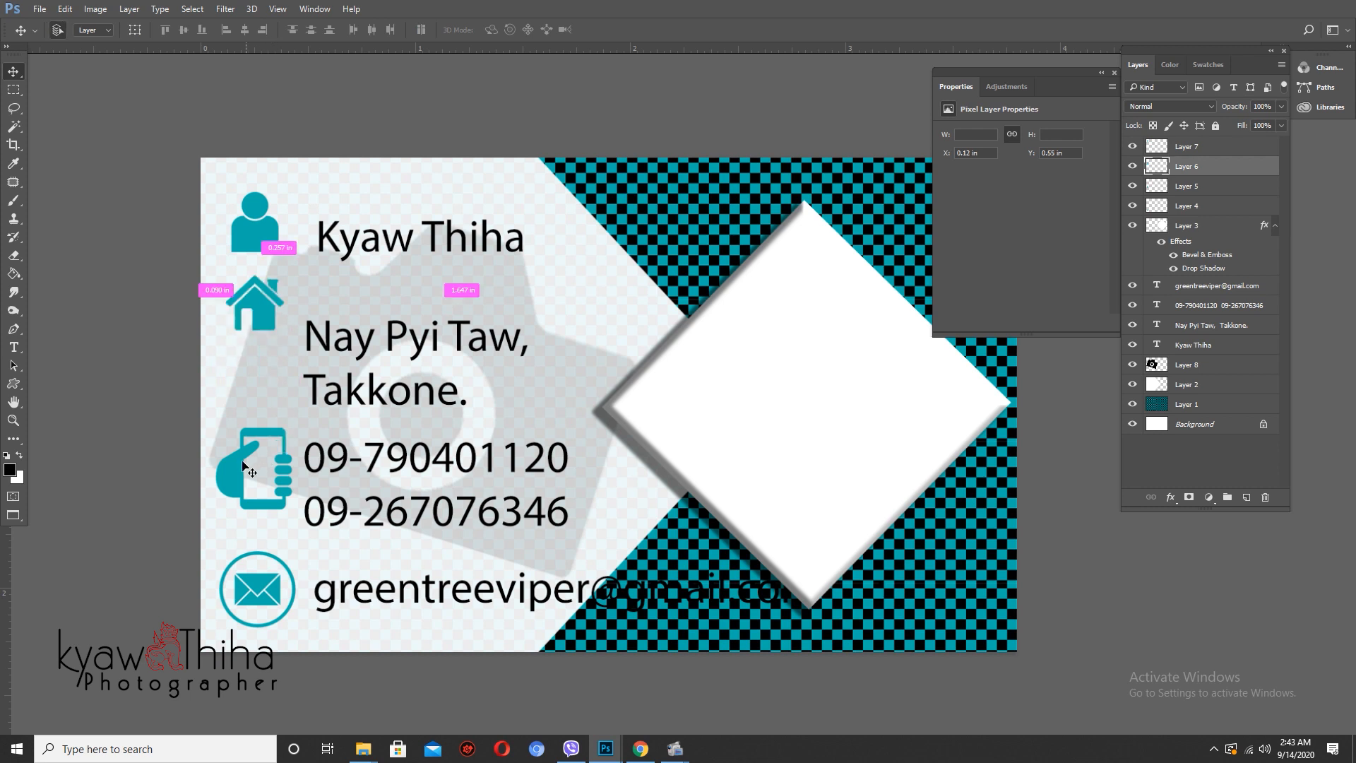
{"action": "left_click", "coordinate": [240, 472], "text": "ctrl"}
{"action": "key", "text": "ctrl+shift+t"}
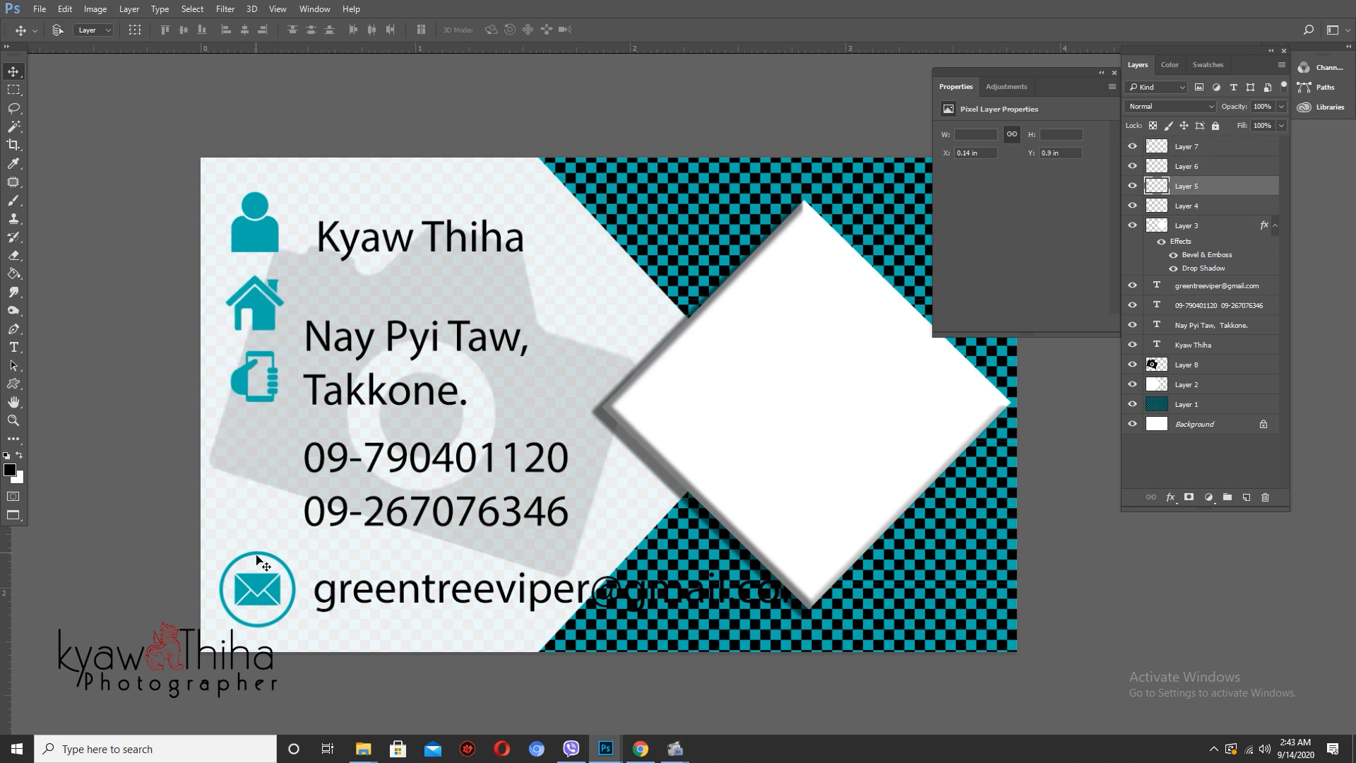
{"action": "left_click", "coordinate": [263, 586], "text": "ctrl"}
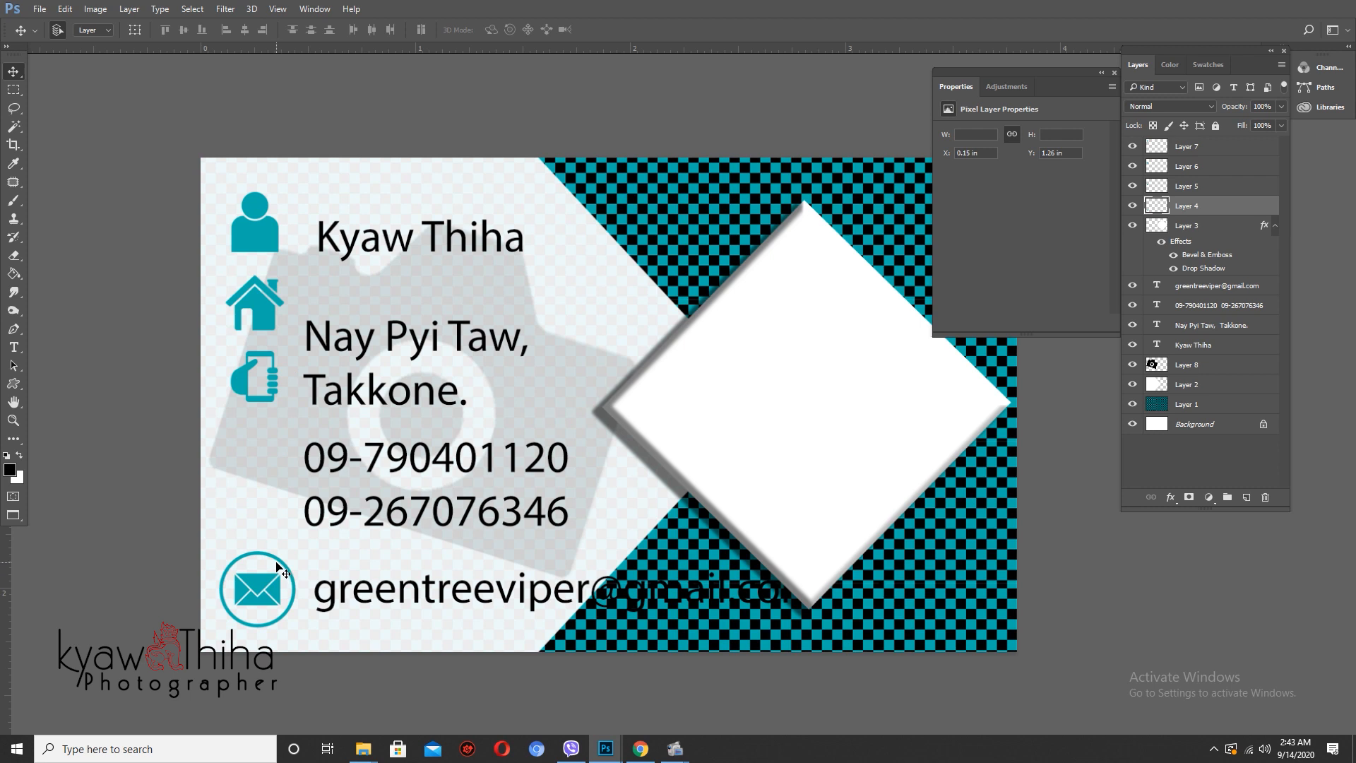
{"action": "key", "text": "ctrl+z"}
{"action": "scroll", "coordinate": [261, 447], "scroll_direction": "down", "scroll_amount": 2}
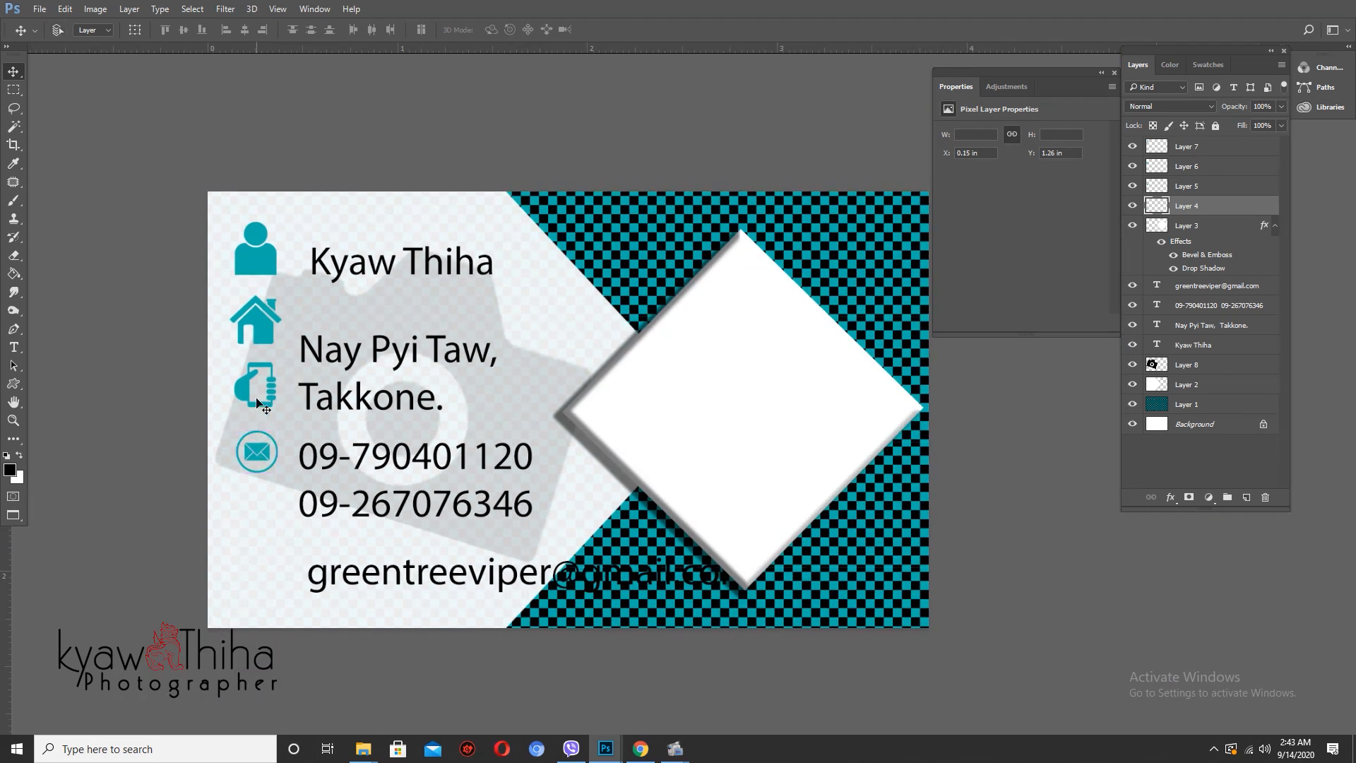
- Select the address text layer and nudge it slightly up and left
{"action": "right_click", "coordinate": [374, 360]}
{"action": "left_click", "coordinate": [424, 363]}
{"action": "mouse_move", "coordinate": [424, 363]}
{"action": "left_mouse_down"}
{"action": "mouse_move", "coordinate": [413, 300]}
{"action": "mouse_move", "coordinate": [421, 338]}
{"action": "left_mouse_up"}
{"action": "key", "text": "t"}
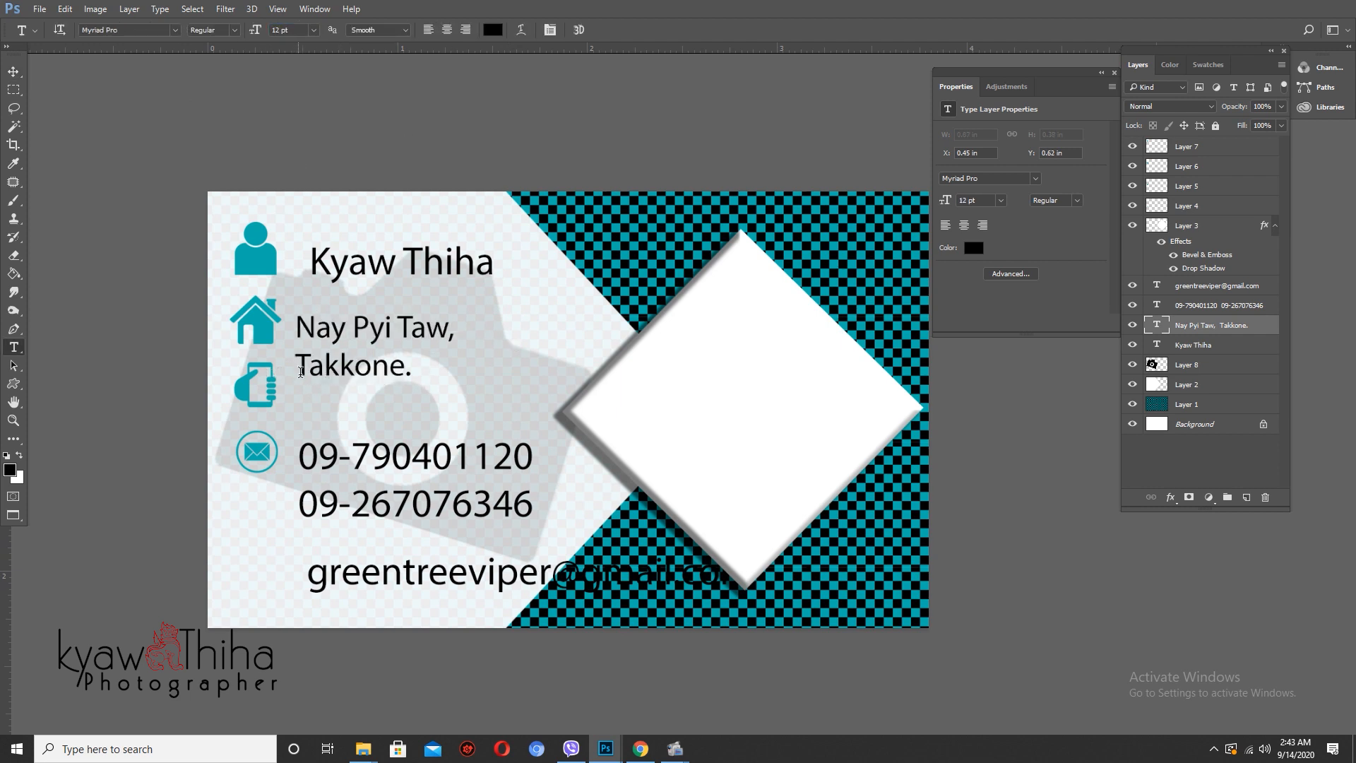
- Rejoin the address onto one line, then lower the envelope and phone icons down the card
{"action": "left_click", "coordinate": [301, 372]}
{"action": "key", "text": "BackSpace"}
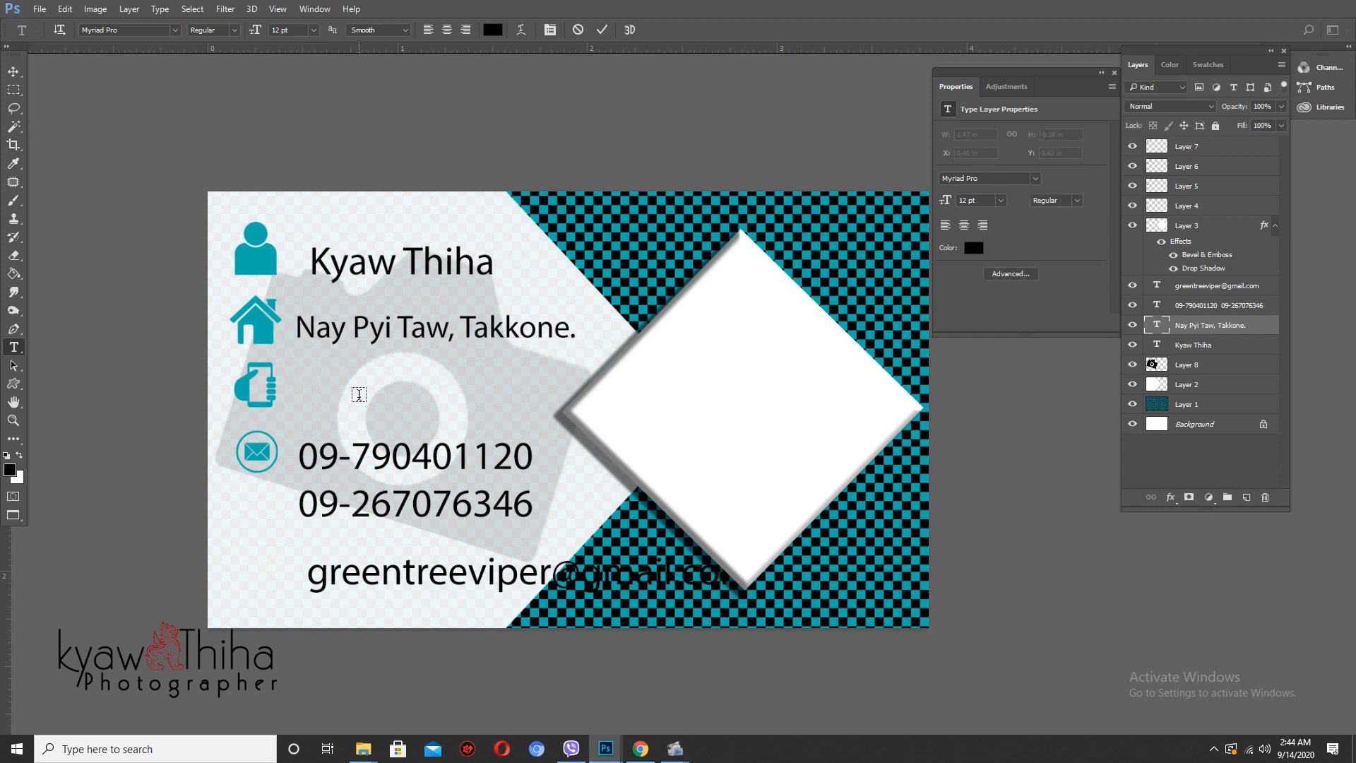
{"action": "key", "text": "ctrl+Return"}
{"action": "key", "text": "v"}
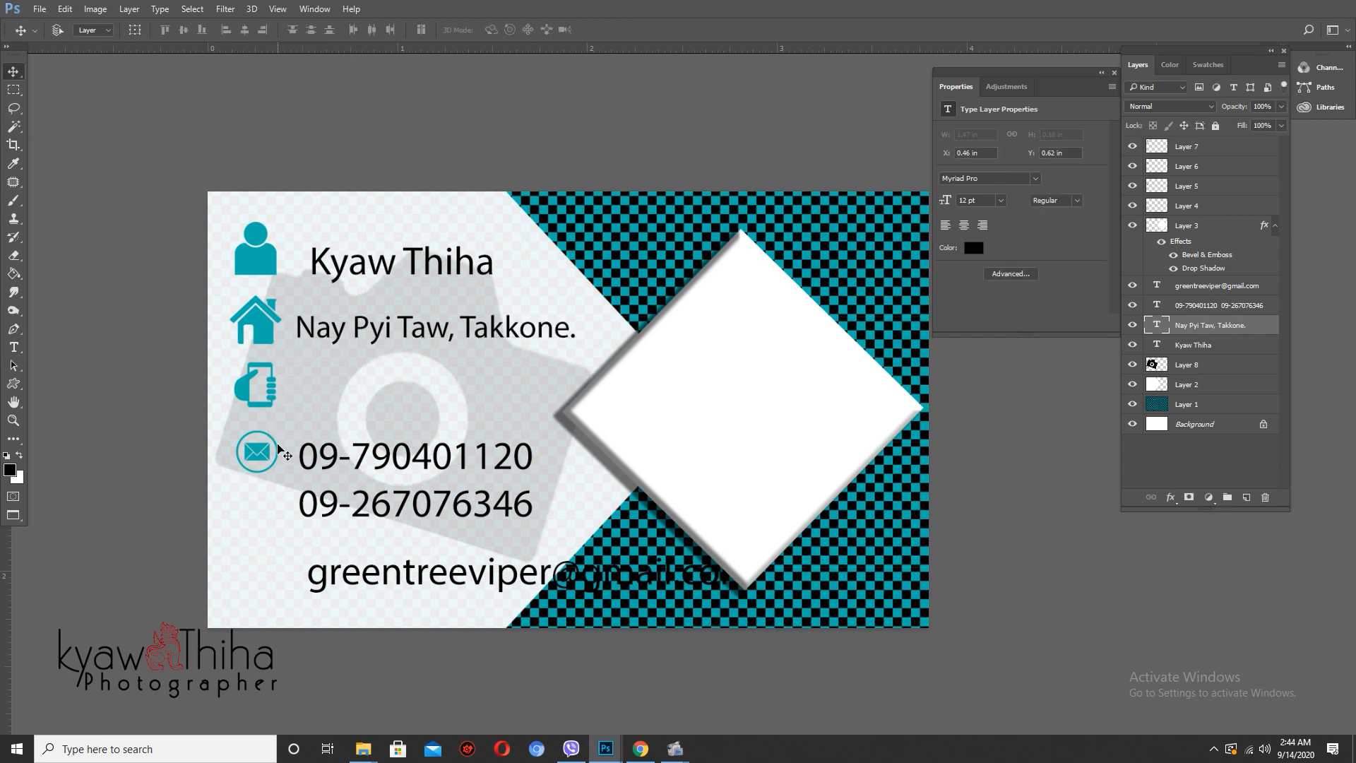
{"action": "left_click_drag", "start_coordinate": [262, 461], "coordinate": [256, 582]}
{"action": "left_click_drag", "start_coordinate": [242, 407], "coordinate": [242, 489]}
- Set the e-mail address text to a smaller 12 pt size
{"action": "key", "text": "t"}
{"action": "left_click", "coordinate": [354, 458]}
{"action": "key", "text": "Escape"}
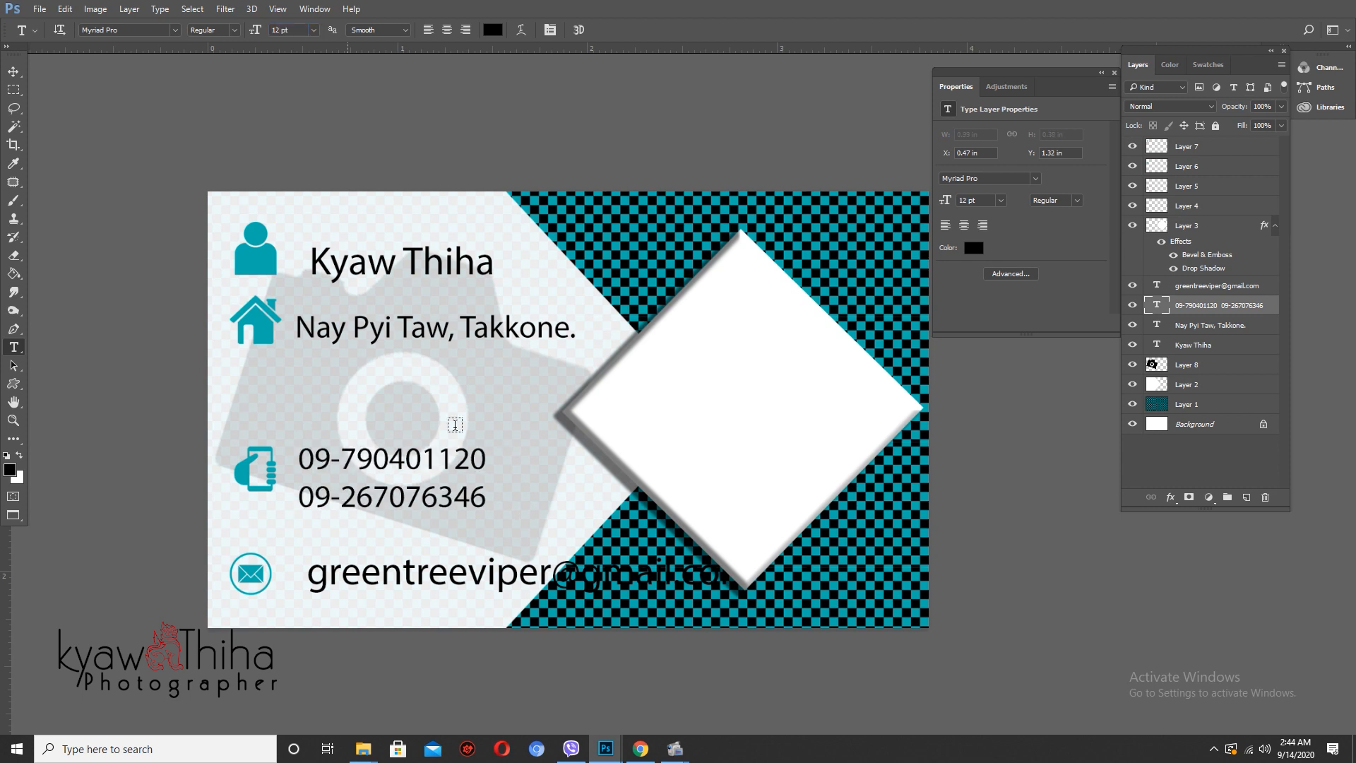
{"action": "left_click", "coordinate": [381, 560]}
{"action": "key", "text": "Escape"}
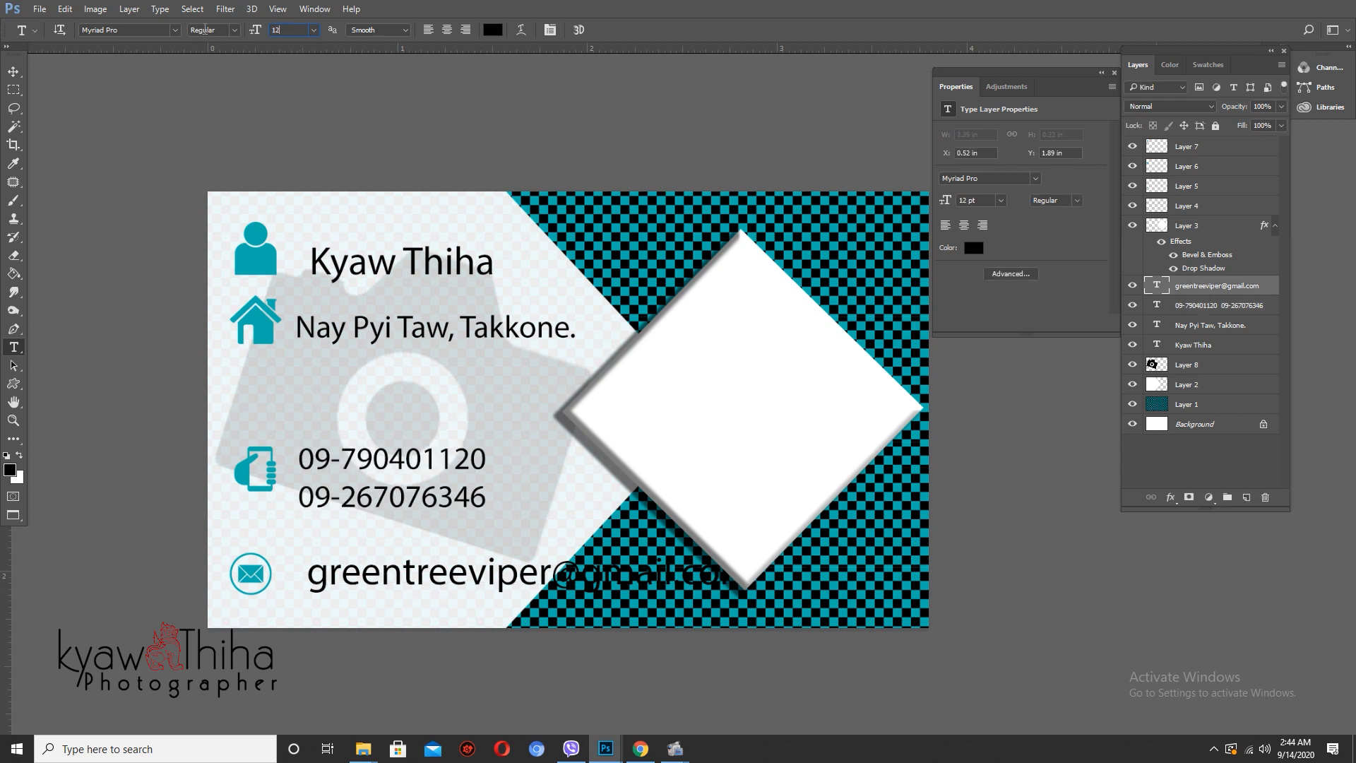
{"action": "key", "text": "Return"}
- Move the e-mail text left and scale it to about 75% beside the envelope icon
{"action": "key", "text": "v"}
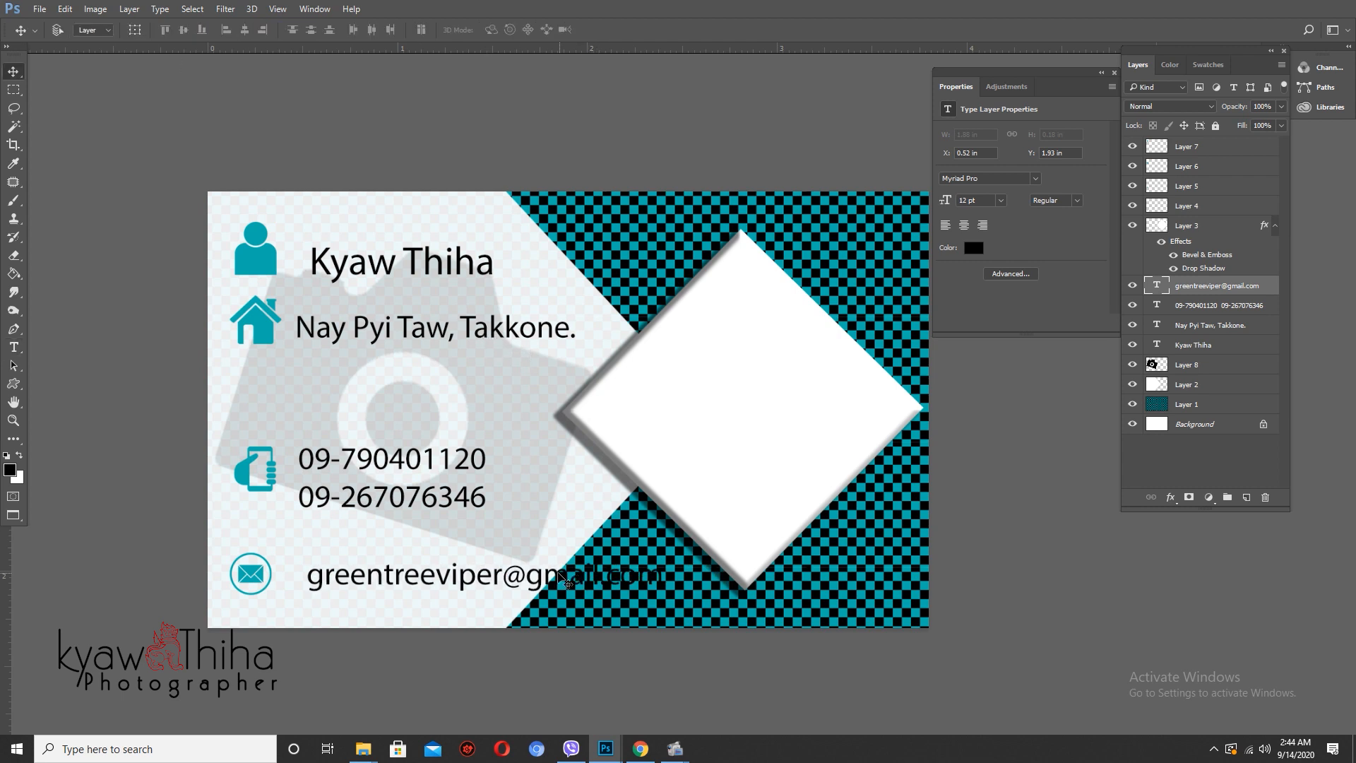
{"action": "left_click_drag", "start_coordinate": [555, 576], "coordinate": [520, 570]}
{"action": "key", "text": "t"}
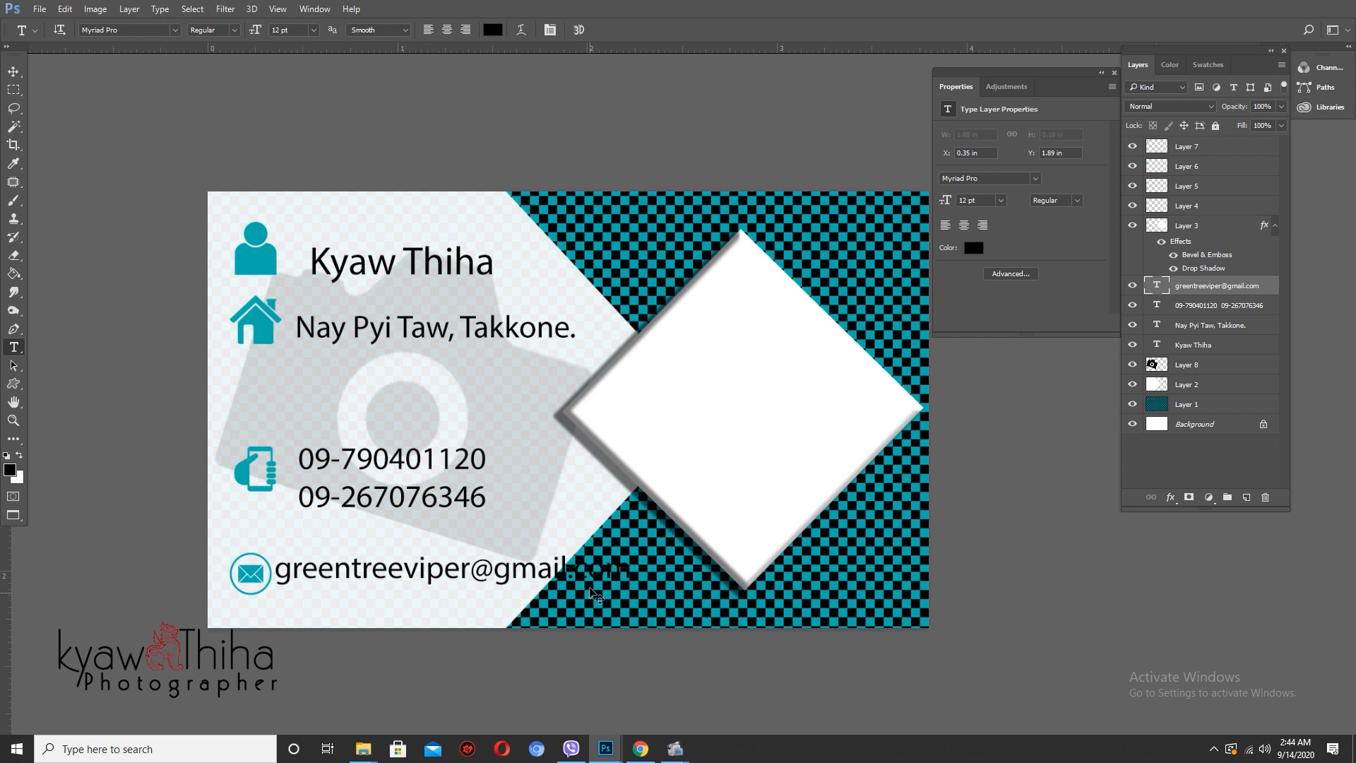
{"action": "key", "text": "ctrl+t"}
{"action": "left_click_drag", "start_coordinate": [628, 553], "coordinate": [487, 574]}
{"action": "key", "text": "Return"}
{"action": "key", "text": "v"}
{"action": "scroll", "coordinate": [417, 582], "scroll_direction": "up", "scroll_amount": 3}
{"action": "scroll", "coordinate": [399, 579], "scroll_direction": "down", "scroll_amount": 4}
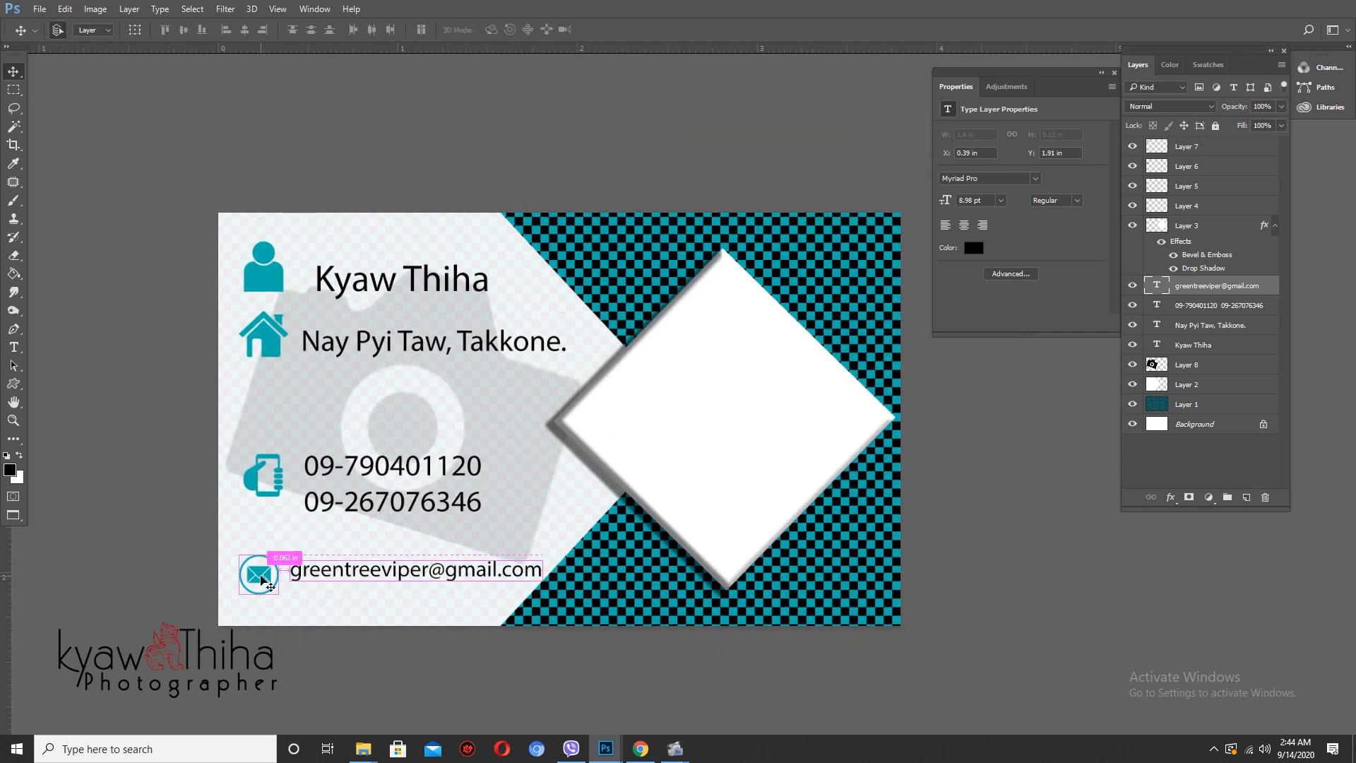
- Move the house icon and address down about 58 px and shrink the phone numbers to 85%
{"action": "left_click", "coordinate": [263, 580]}
{"action": "left_click", "coordinate": [277, 338]}
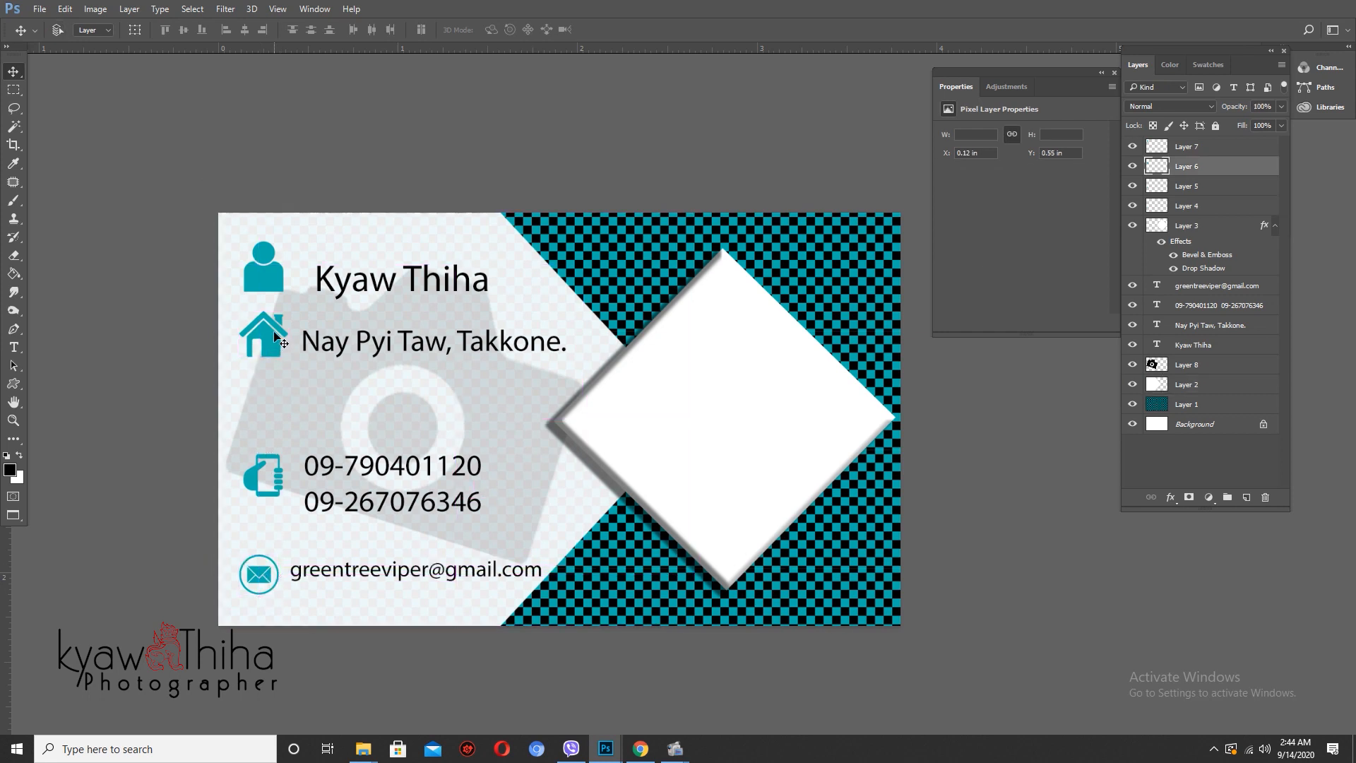
{"action": "left_click_drag", "start_coordinate": [276, 337], "coordinate": [276, 378]}
{"action": "left_click_drag", "start_coordinate": [393, 341], "coordinate": [393, 383]}
{"action": "mouse_move", "coordinate": [453, 478]}
{"action": "left_mouse_down"}
{"action": "mouse_move", "coordinate": [483, 456]}
{"action": "mouse_move", "coordinate": [469, 457]}
{"action": "left_mouse_up"}
{"action": "key", "text": "ctrl+t"}
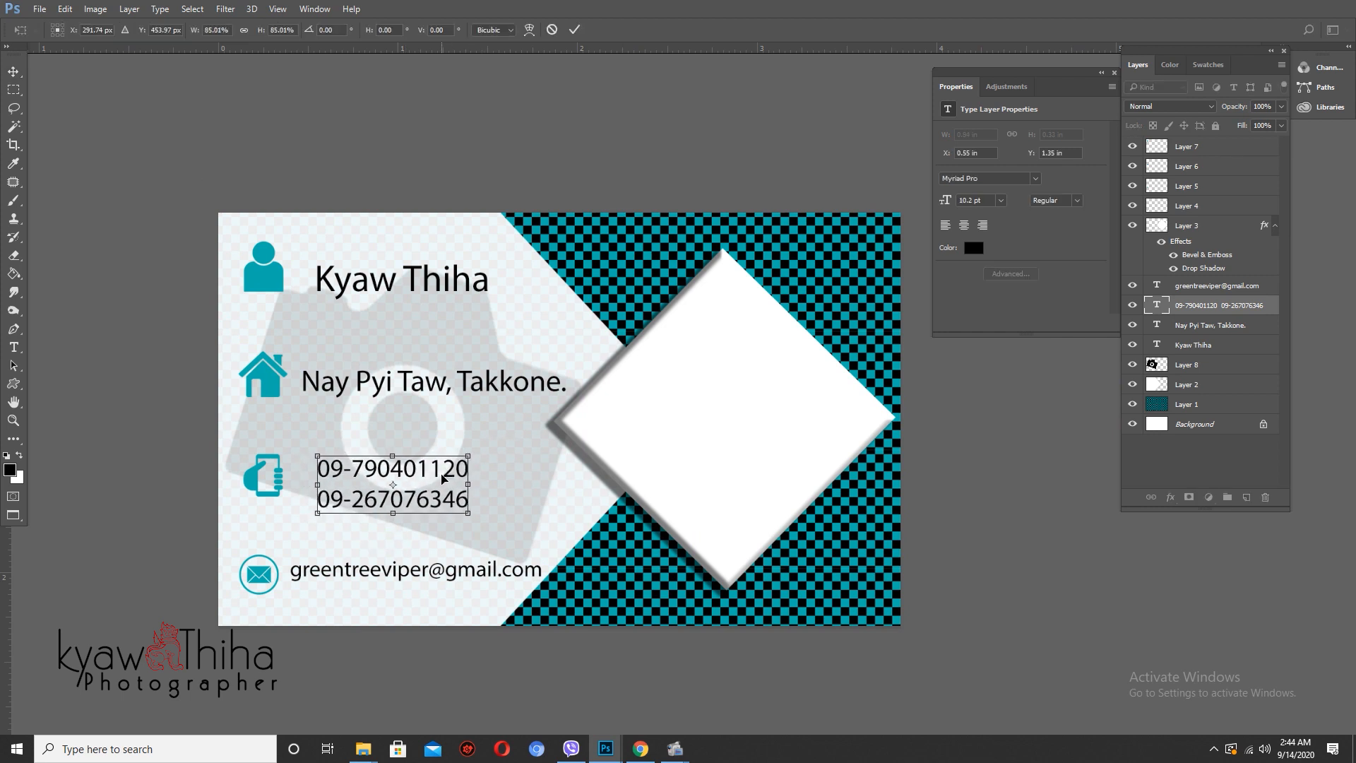
{"action": "key", "text": "Return"}
- Add a vertical guide near the card's left edge and line the four icons up along it
{"action": "left_click_drag", "start_coordinate": [22, 604], "coordinate": [232, 570]}
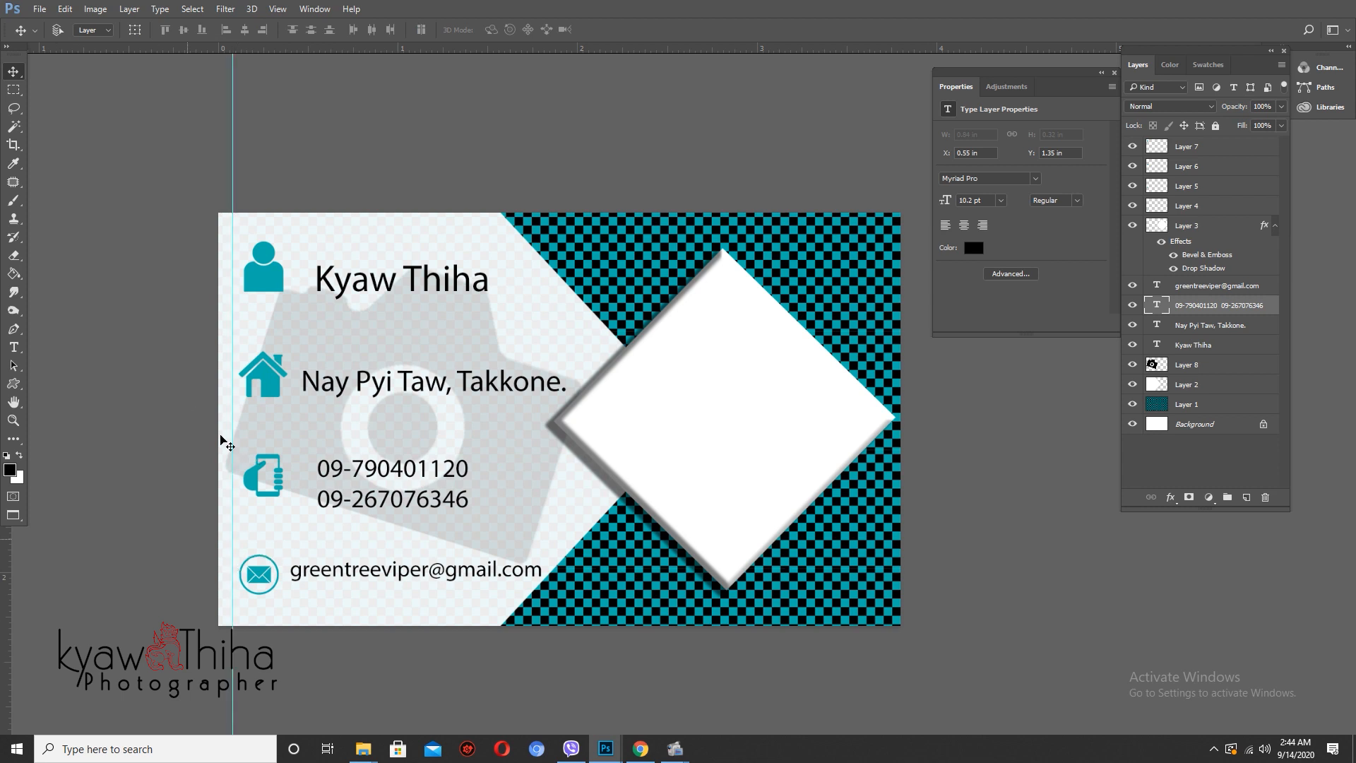
{"action": "left_click_drag", "start_coordinate": [267, 295], "coordinate": [261, 287]}
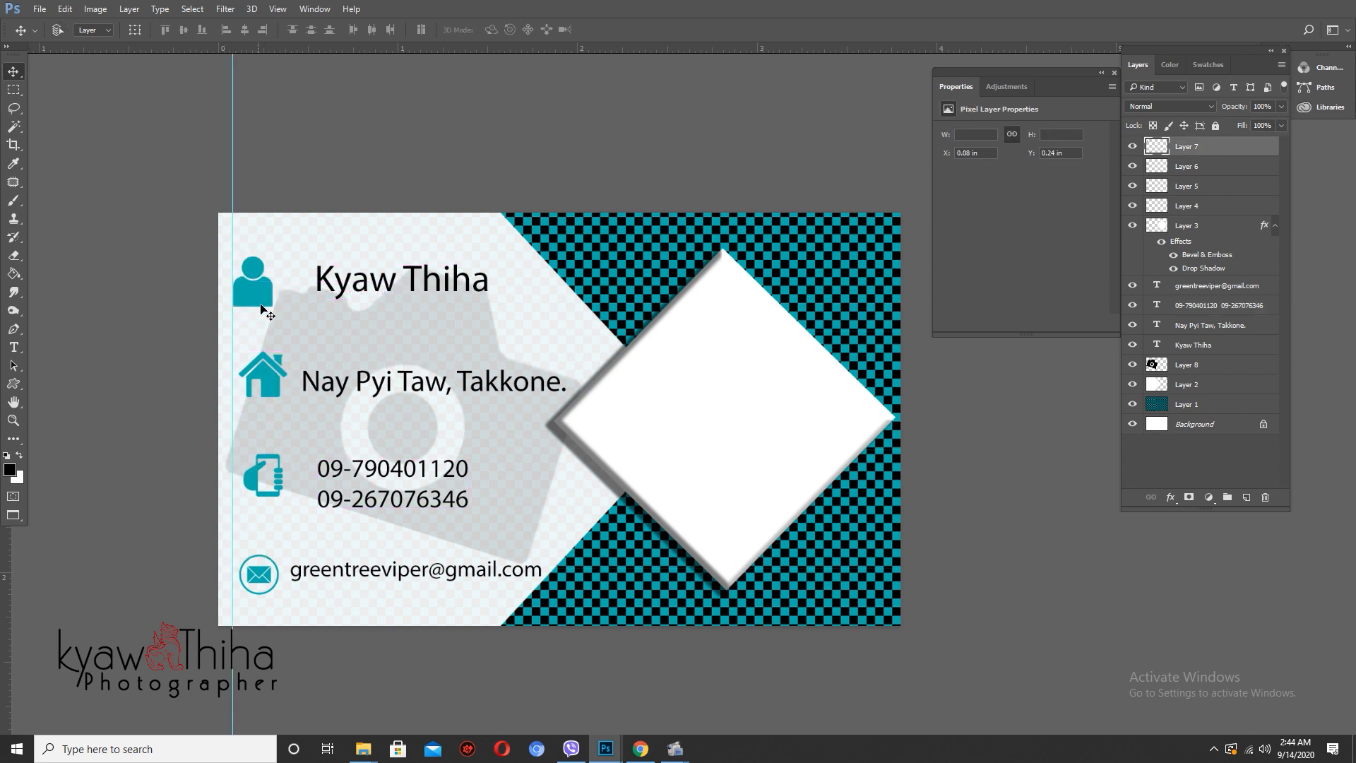
{"action": "left_click_drag", "start_coordinate": [268, 382], "coordinate": [260, 384]}
{"action": "left_click_drag", "start_coordinate": [253, 477], "coordinate": [245, 476]}
{"action": "left_click_drag", "start_coordinate": [266, 584], "coordinate": [281, 558]}
{"action": "scroll", "coordinate": [346, 540], "scroll_direction": "up", "scroll_amount": 1}
- Align the e-mail, phone, address and name text to the guide, then remove the guide
{"action": "left_click_drag", "start_coordinate": [379, 580], "coordinate": [373, 580]}
{"action": "left_click_drag", "start_coordinate": [387, 466], "coordinate": [353, 459]}
{"action": "left_click_drag", "start_coordinate": [395, 376], "coordinate": [380, 383]}
{"action": "left_click_drag", "start_coordinate": [391, 262], "coordinate": [360, 273]}
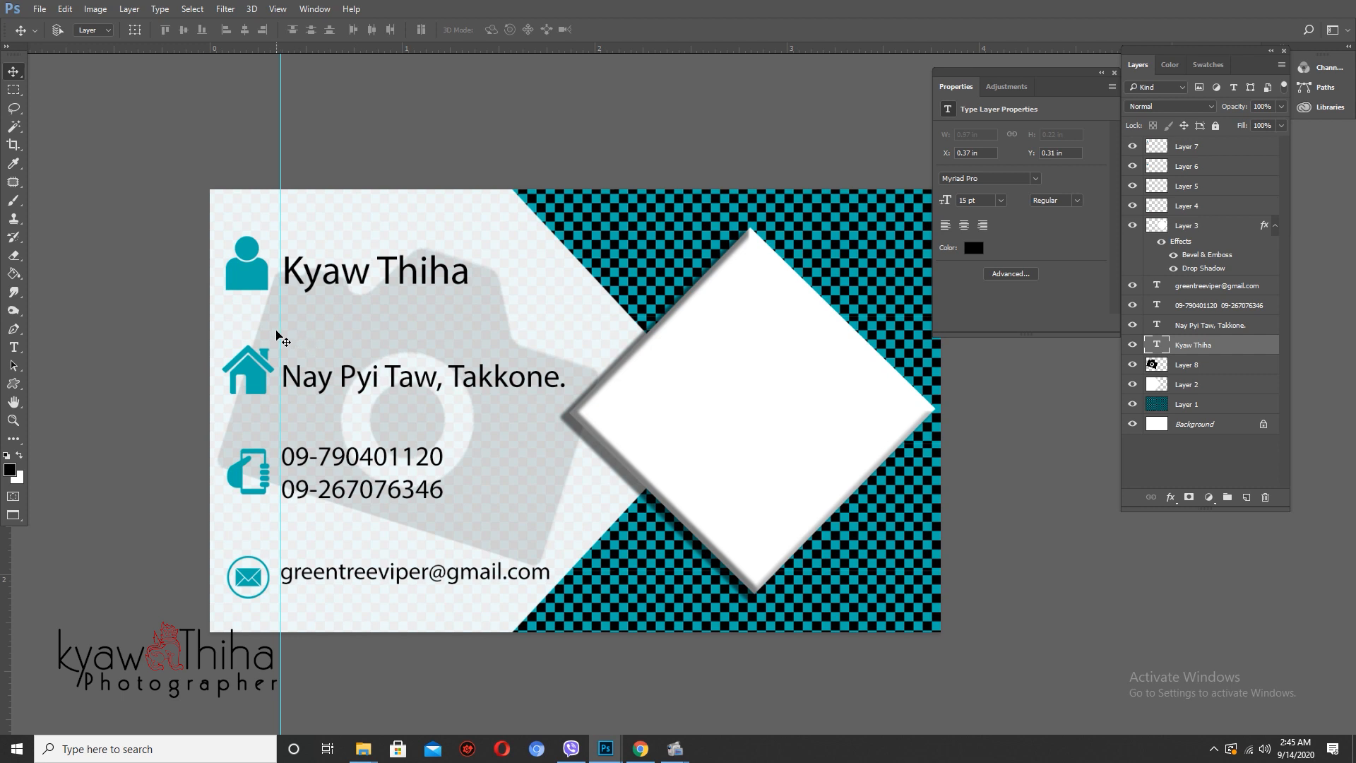
{"action": "left_click_drag", "start_coordinate": [282, 329], "coordinate": [14, 318]}
- Zoom out to see the whole card and return to the normal windowed view
{"action": "key", "text": "ctrl+minus"}
{"action": "key", "text": "ctrl+minus"}
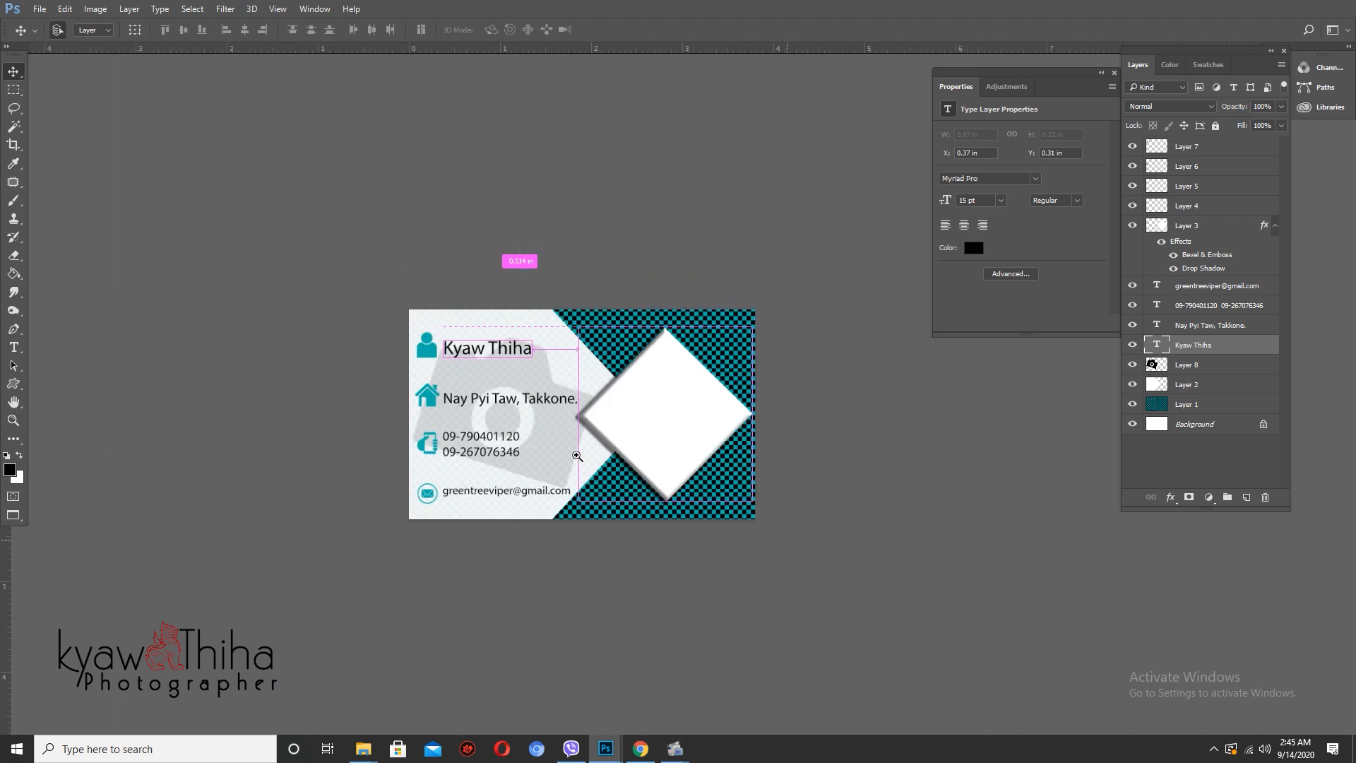
{"action": "left_click_drag", "start_coordinate": [612, 440], "coordinate": [576, 419]}
{"action": "scroll", "coordinate": [576, 419], "scroll_direction": "up", "scroll_amount": 2}
{"action": "scroll", "coordinate": [594, 402], "scroll_direction": "down", "scroll_amount": 1}
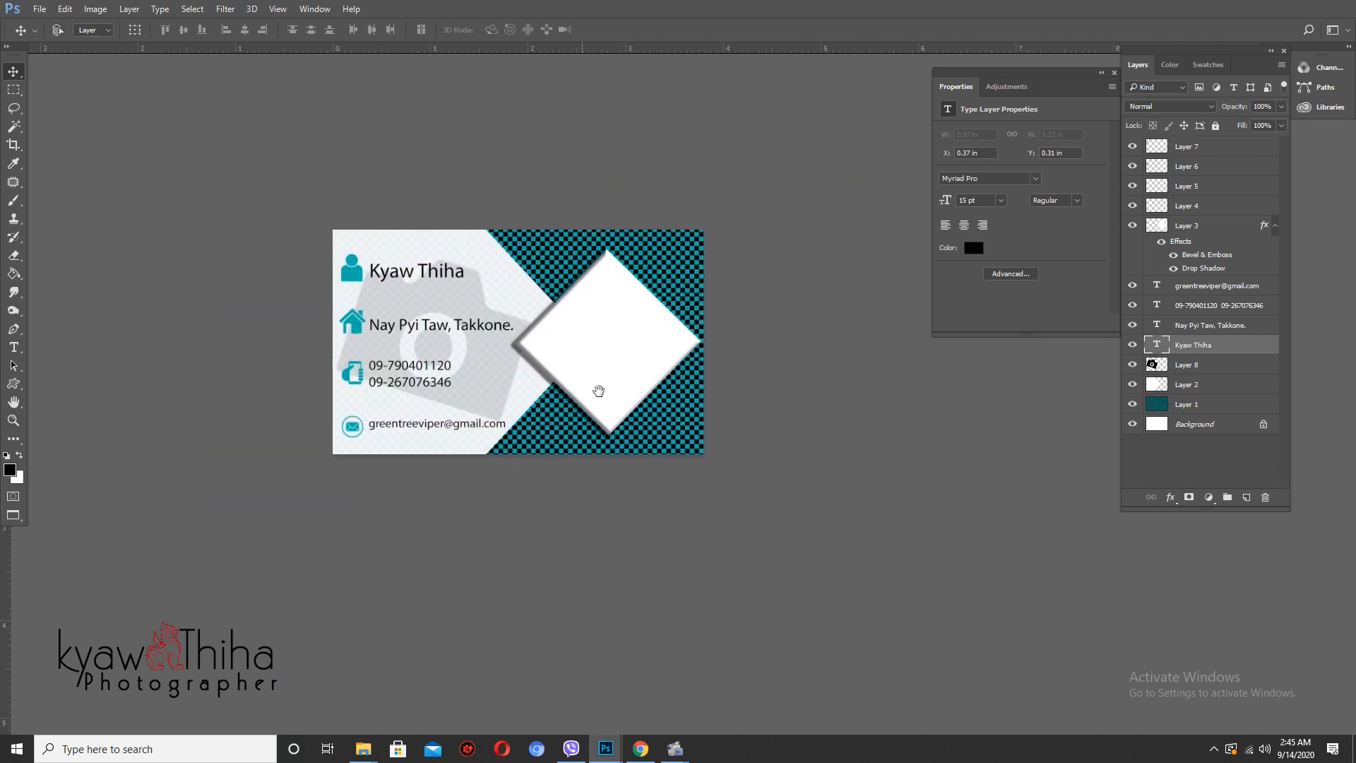
{"action": "key", "text": "f"}
{"action": "key", "text": "f"}
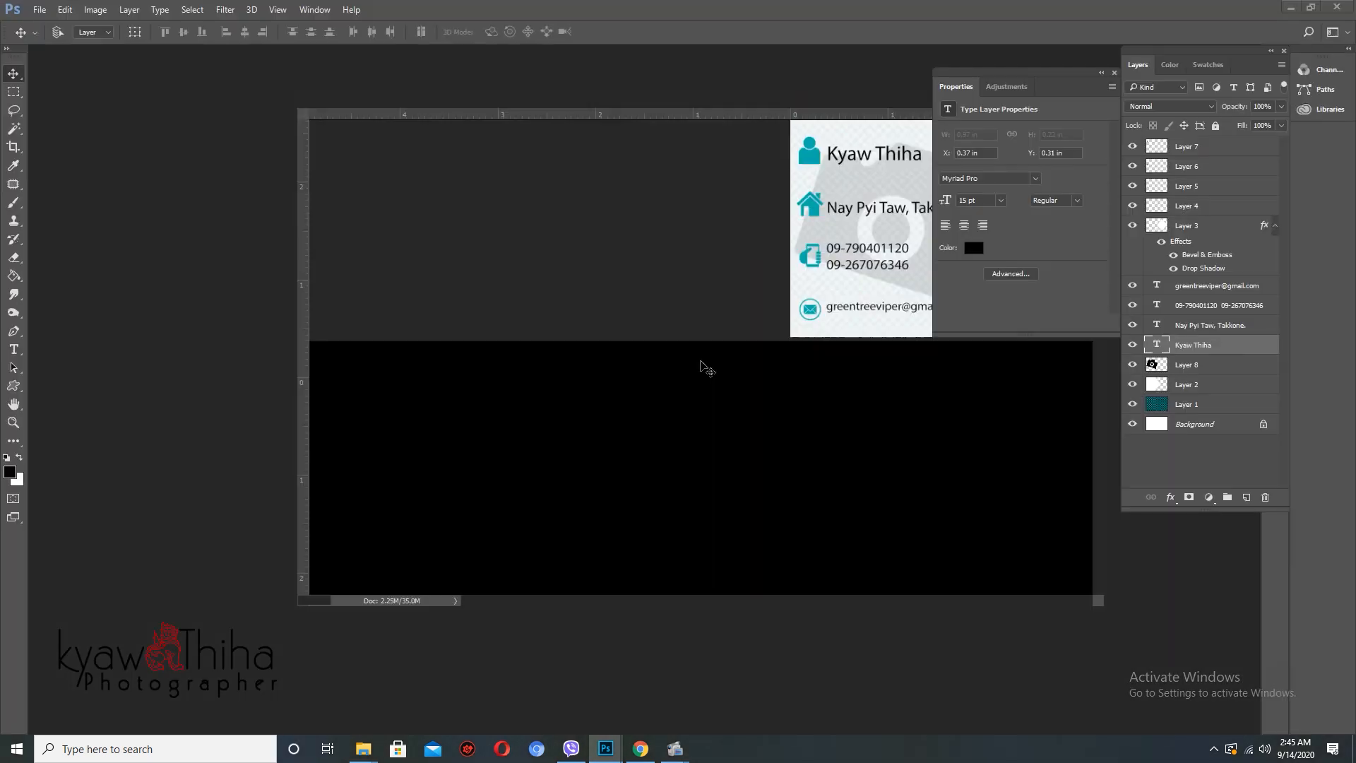
- Close the camera icons document without saving and bring up the New Volume (I:) folder window
{"action": "left_click", "coordinate": [281, 321]}
{"action": "left_click", "coordinate": [504, 103]}
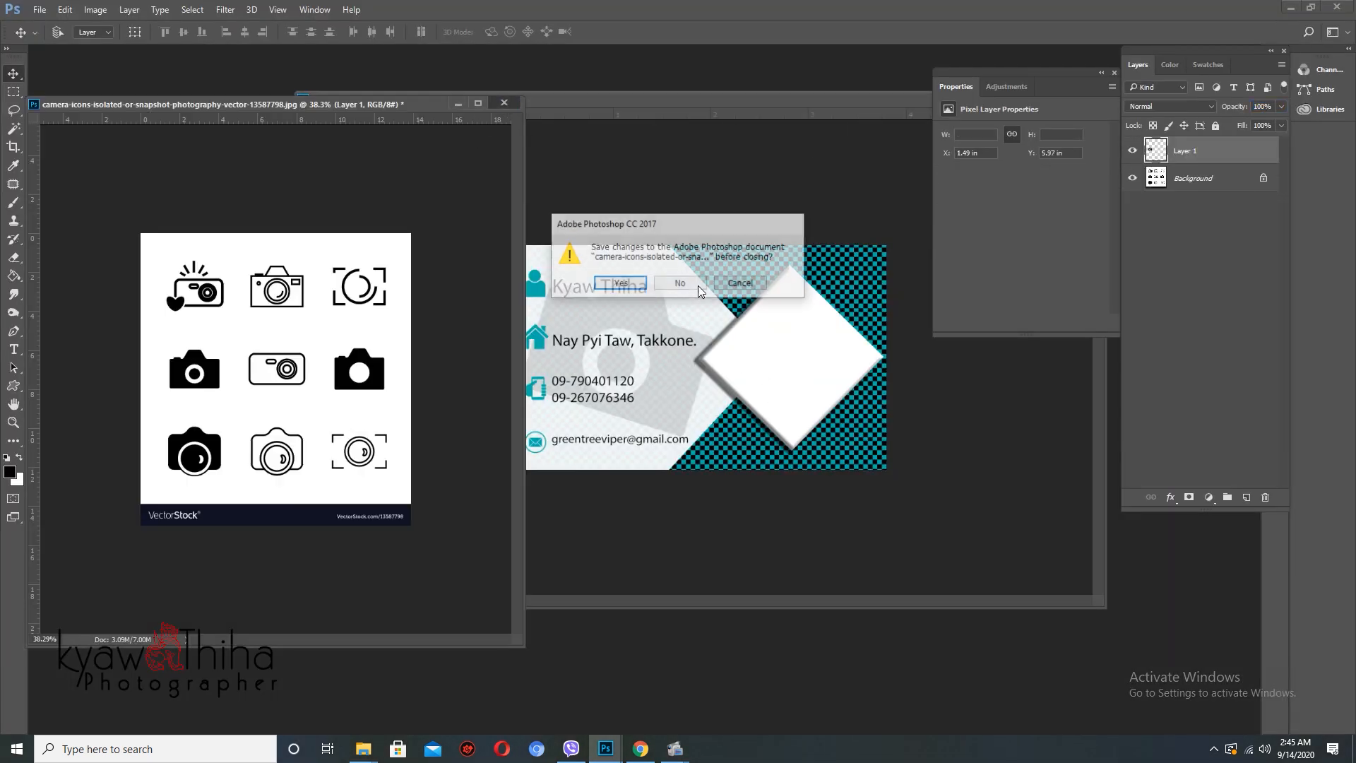
{"action": "left_click", "coordinate": [692, 289]}
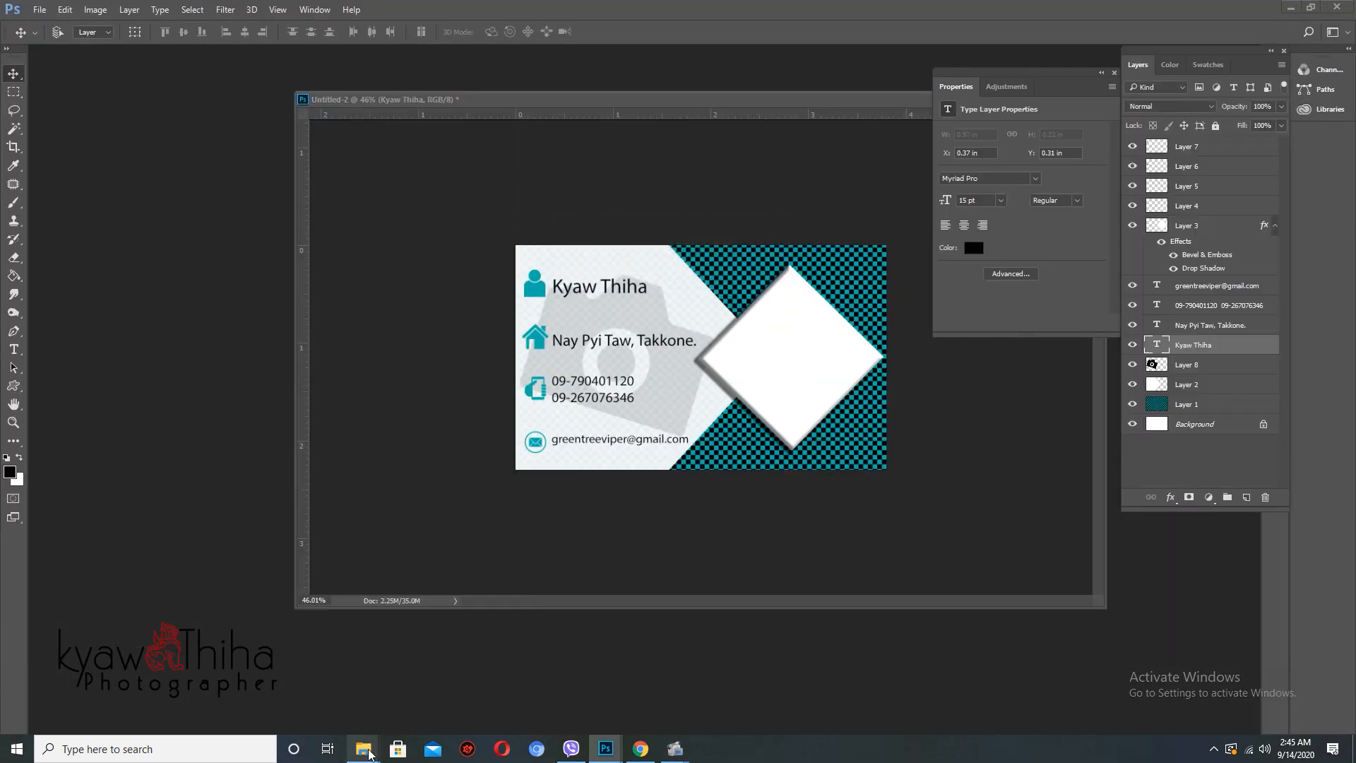
{"action": "mouse_move", "coordinate": [360, 748]}
{"action": "left_click", "coordinate": [346, 716]}
- Drag 'angle belle studio logo.psd 1 copy' from New Volume (E:) into Photoshop to open it
{"action": "scroll", "coordinate": [697, 537], "scroll_direction": "down", "scroll_amount": 5}
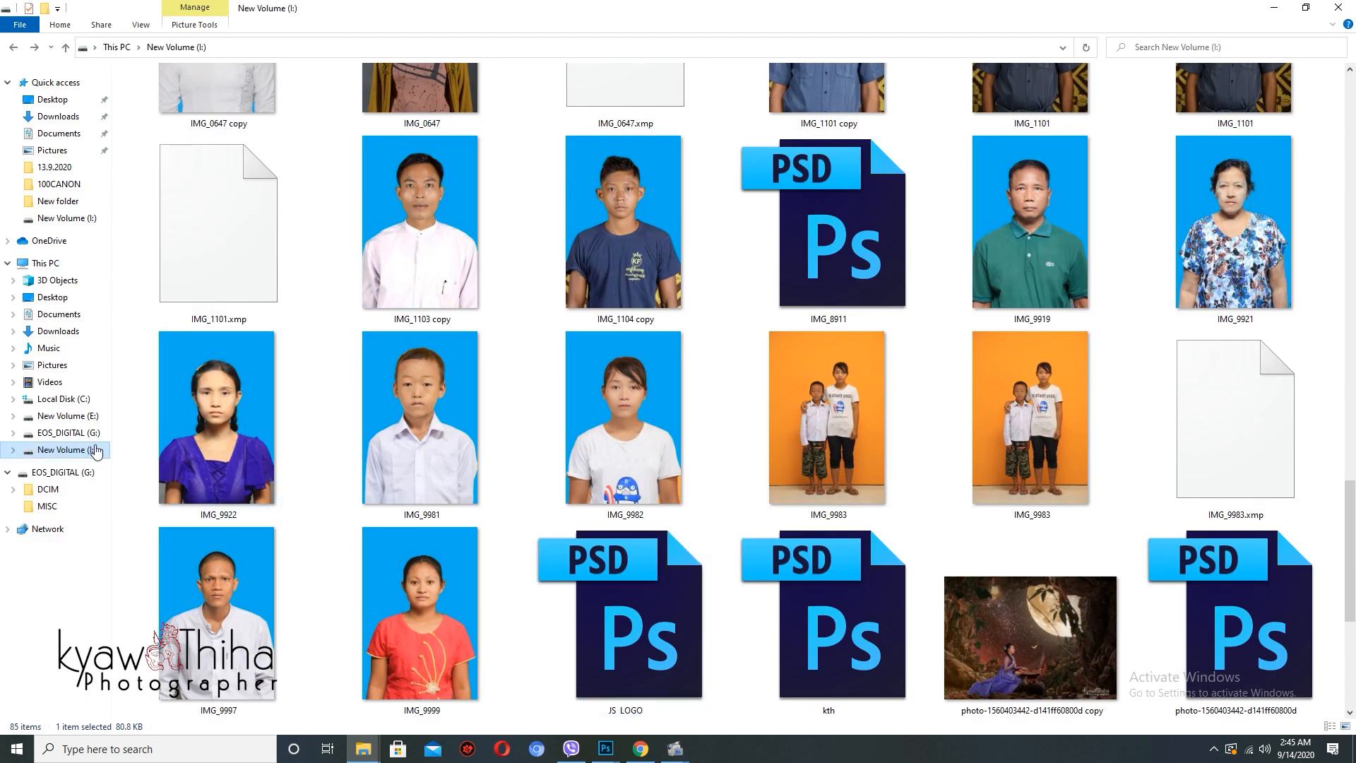
{"action": "scroll", "coordinate": [233, 424], "scroll_direction": "down", "scroll_amount": 5}
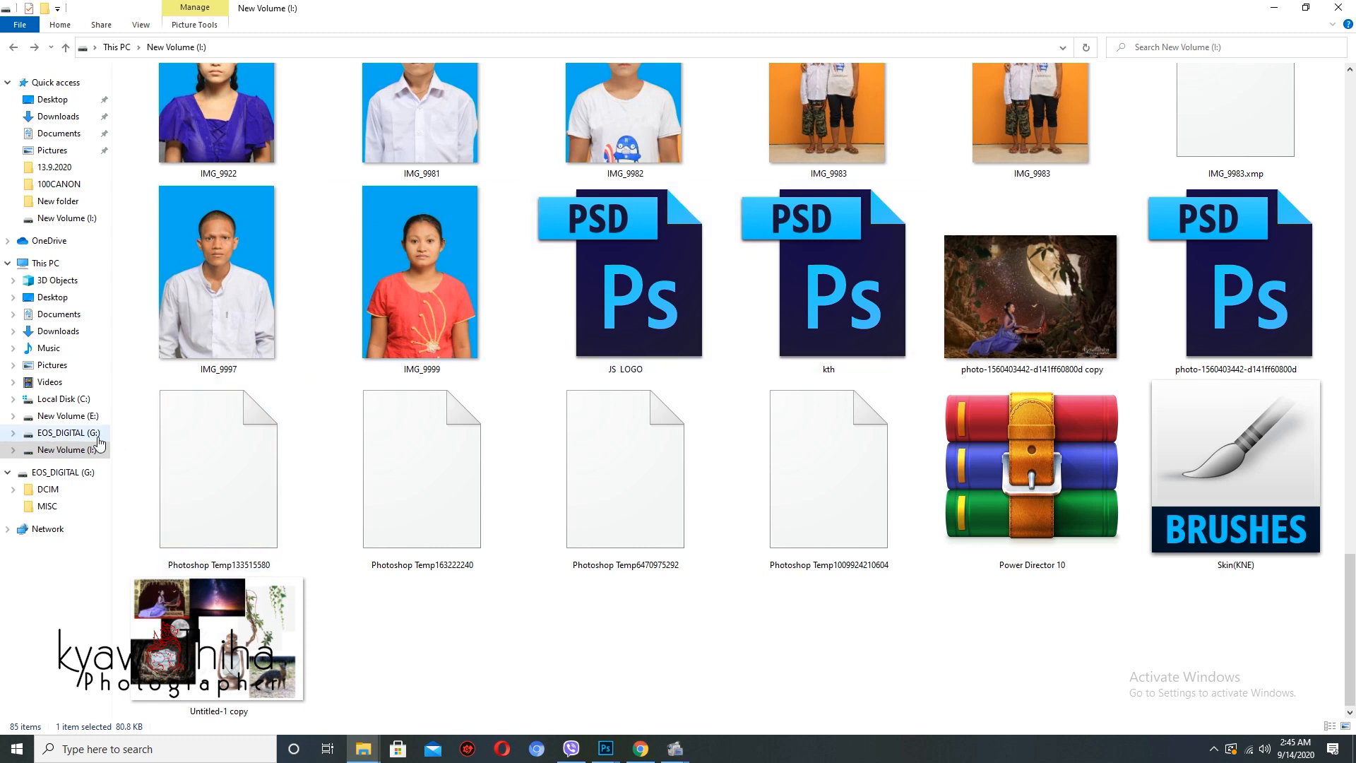
{"action": "left_click", "coordinate": [70, 417]}
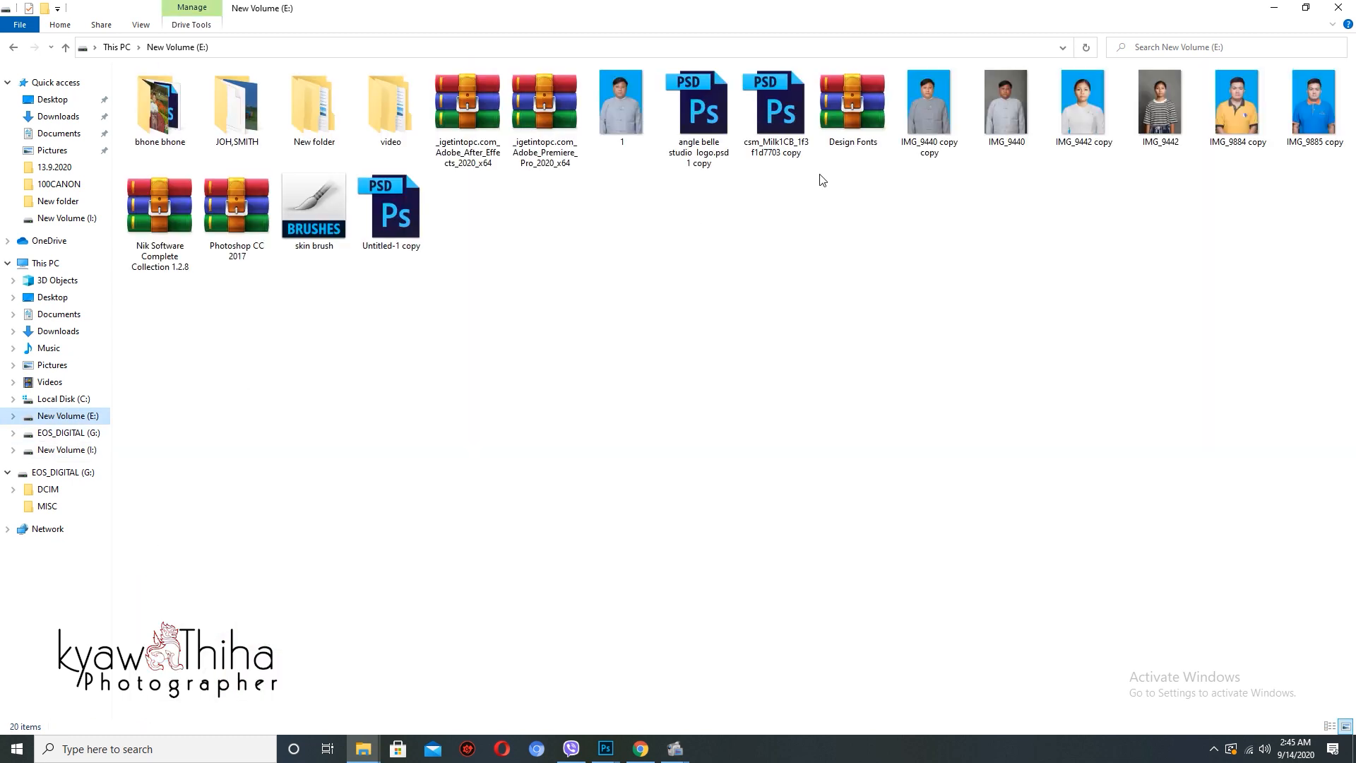
{"action": "left_click", "coordinate": [697, 106]}
{"action": "left_click_drag", "start_coordinate": [698, 106], "coordinate": [176, 304]}
{"action": "left_click_drag", "start_coordinate": [341, 116], "coordinate": [343, 118]}
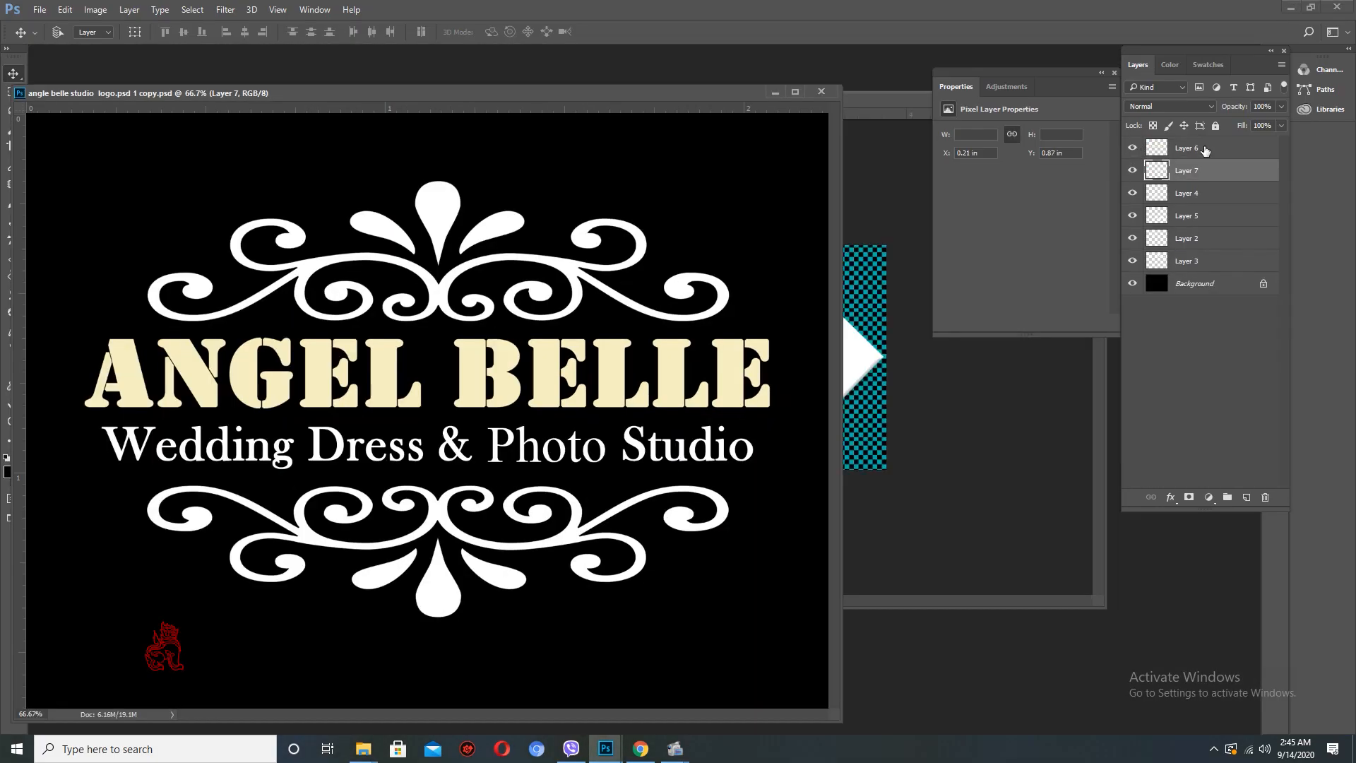
- Merge the logo's layers, Layer 6 down through Layer 3, into one layer
{"action": "left_click", "coordinate": [1204, 150]}
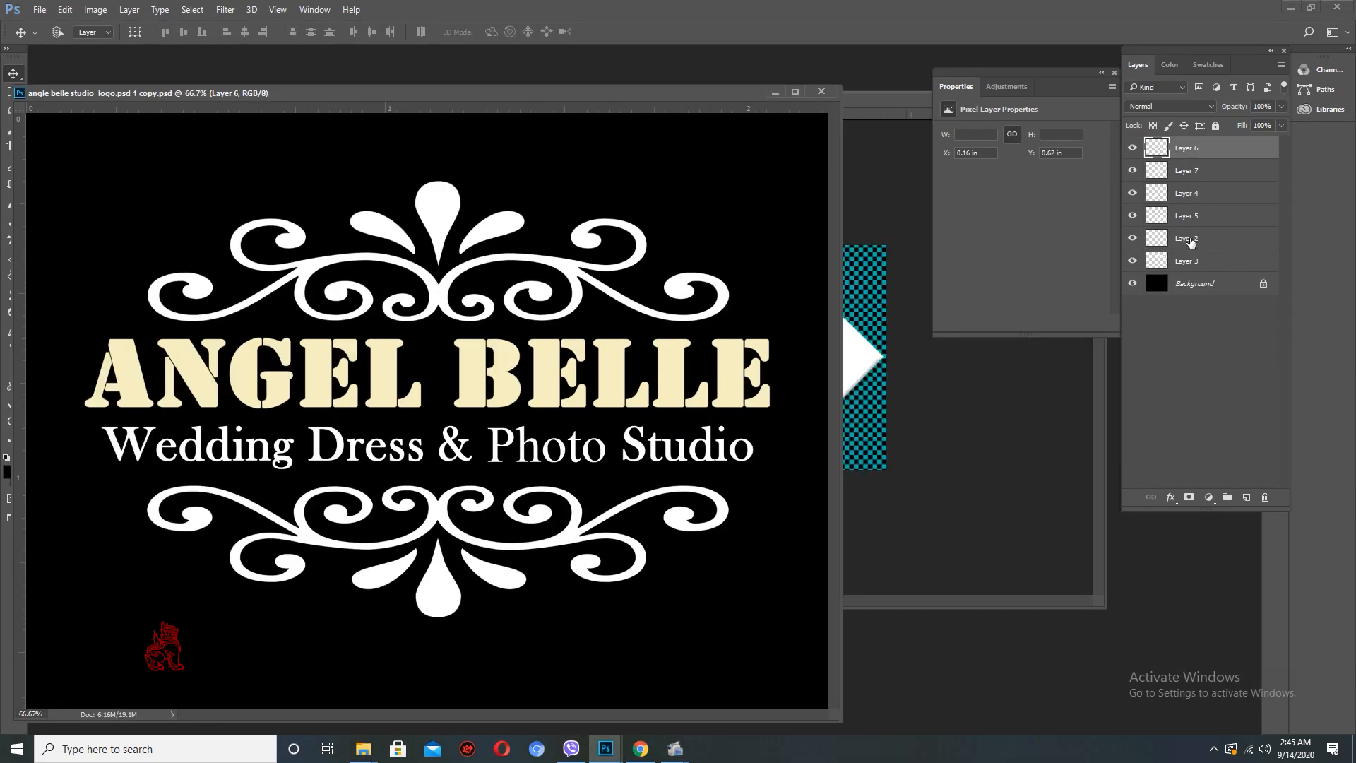
{"action": "left_click", "coordinate": [1187, 247], "text": "shift"}
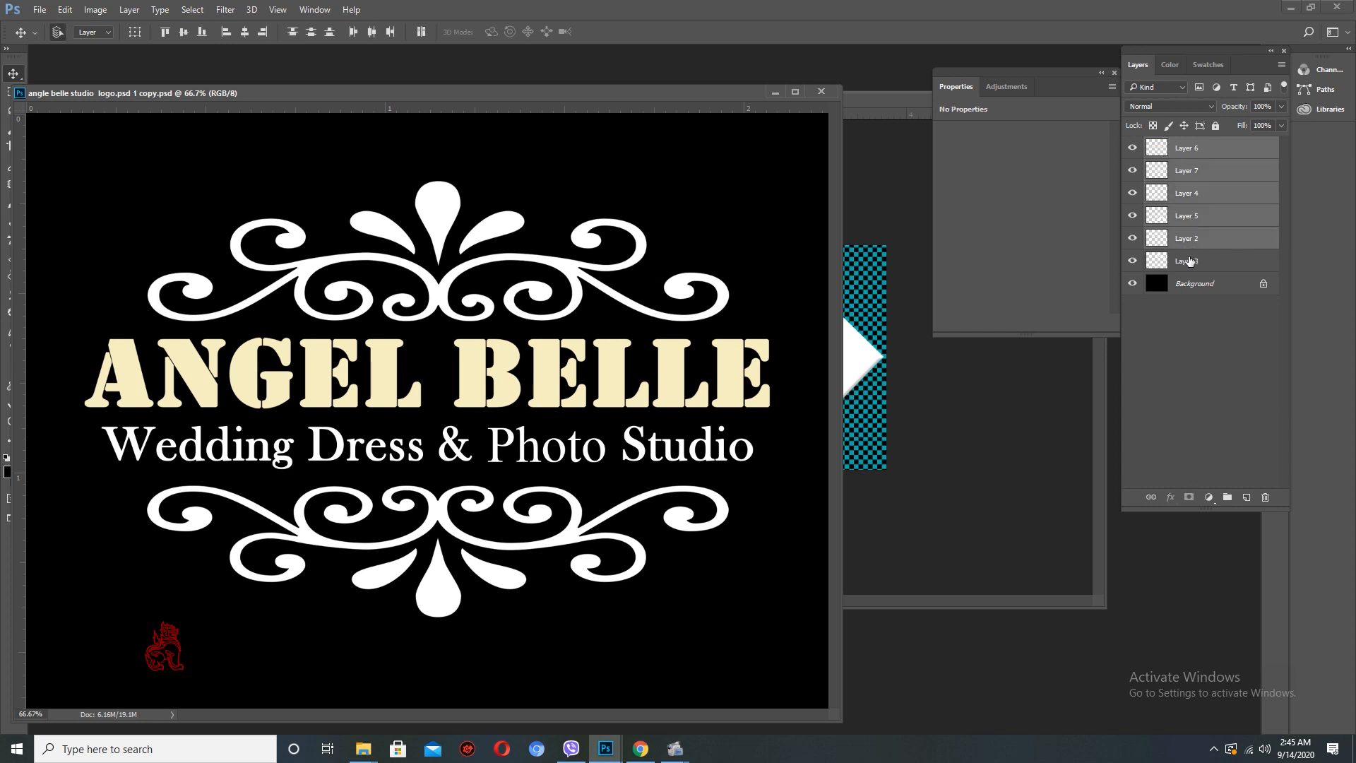
{"action": "left_click", "coordinate": [1190, 261], "text": "shift"}
{"action": "key", "text": "ctrl+e"}
- Copy the merged logo into the business card and move its layer above all others
{"action": "left_click_drag", "start_coordinate": [657, 92], "coordinate": [480, 118]}
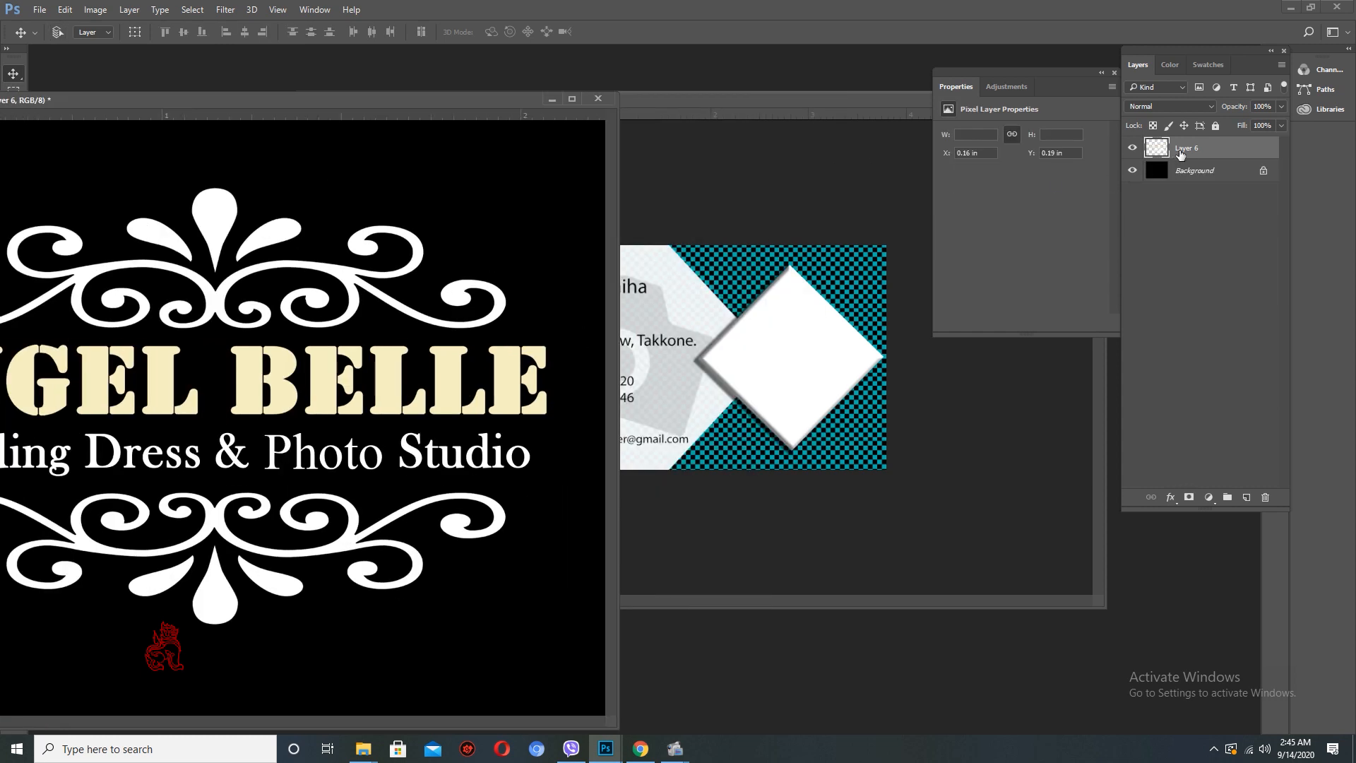
{"action": "left_click_drag", "start_coordinate": [1181, 154], "coordinate": [791, 371]}
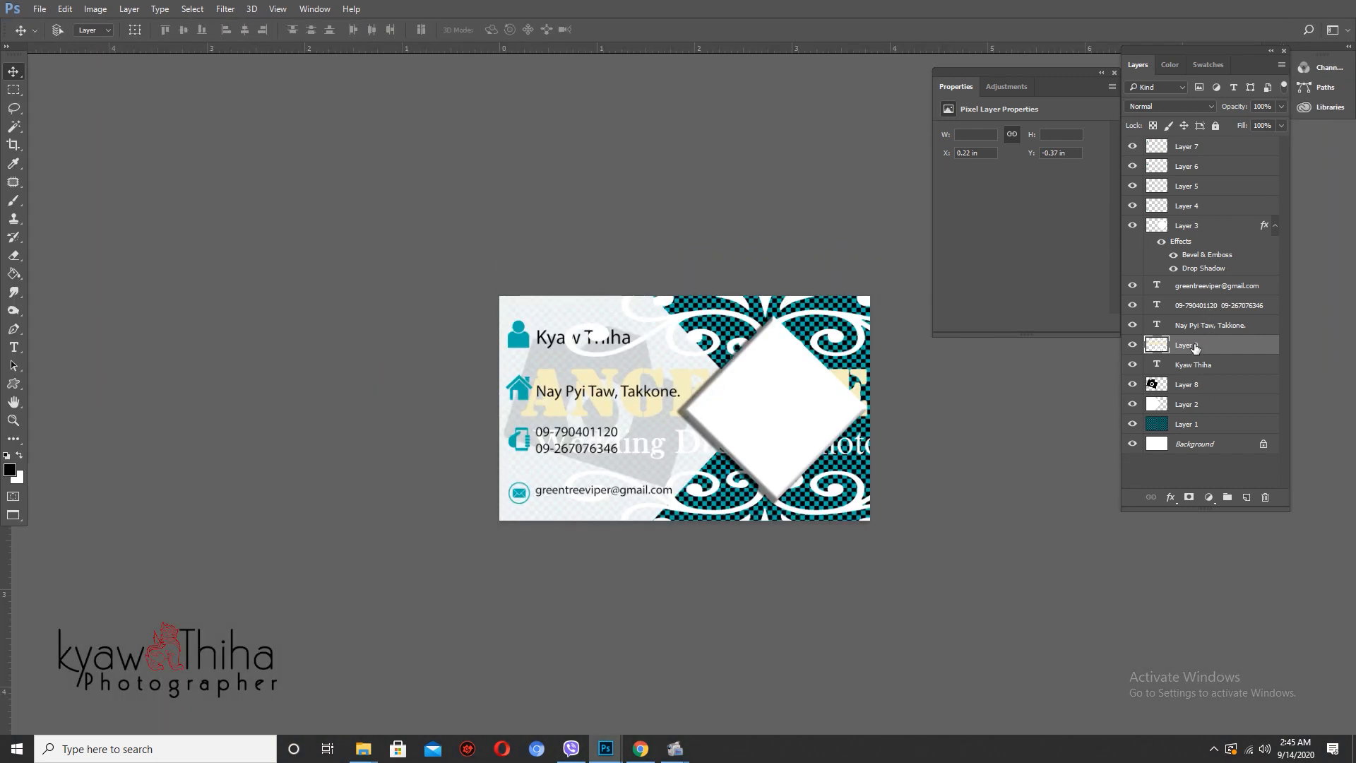
{"action": "left_click_drag", "start_coordinate": [1193, 346], "coordinate": [1186, 142]}
{"action": "mouse_move", "coordinate": [786, 437]}
{"action": "left_mouse_down"}
{"action": "mouse_move", "coordinate": [813, 443]}
{"action": "mouse_move", "coordinate": [781, 424]}
{"action": "left_mouse_up"}
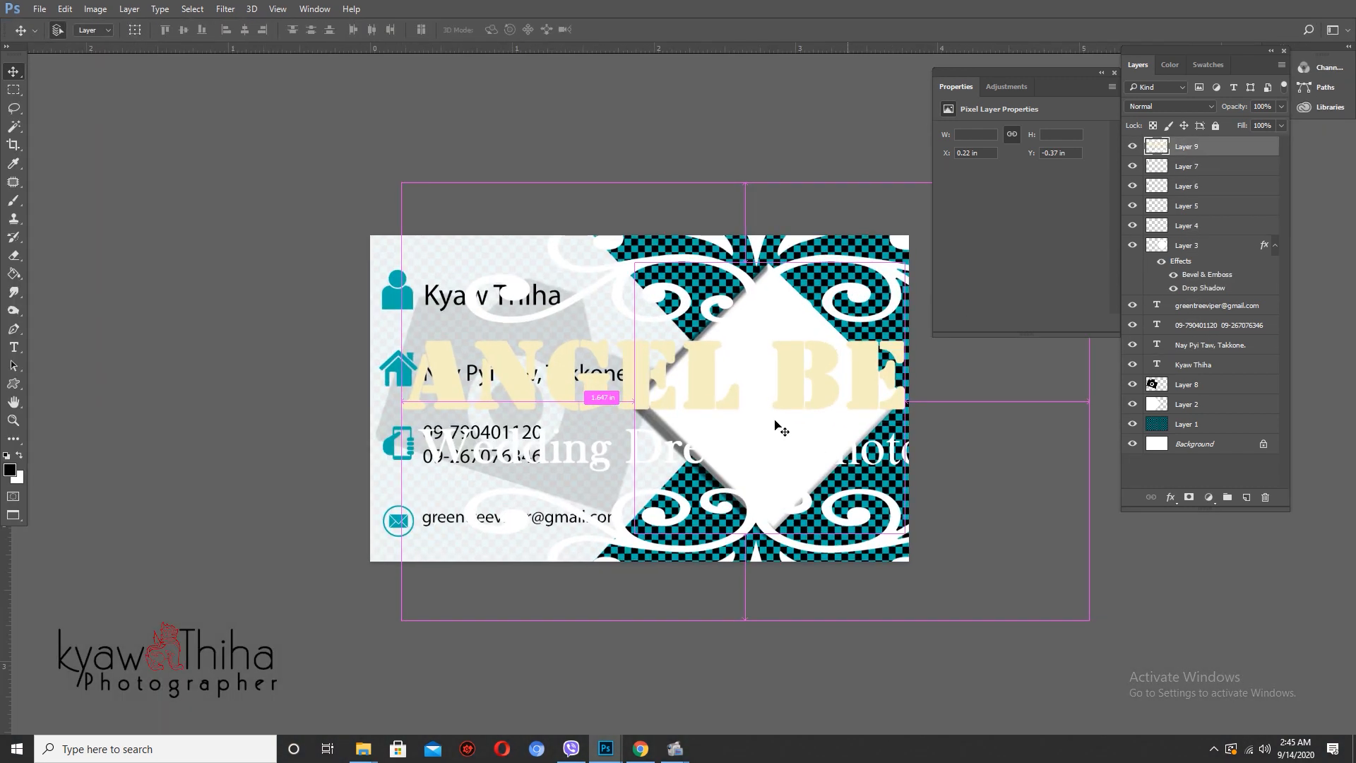
- Scale the logo to about 24% and position it on the white diamond
{"action": "key", "text": "ctrl+t"}
{"action": "left_click_drag", "start_coordinate": [400, 183], "coordinate": [661, 349]}
{"action": "left_click_drag", "start_coordinate": [763, 381], "coordinate": [788, 381]}
{"action": "key", "text": "Return"}
{"action": "scroll", "coordinate": [802, 403], "scroll_direction": "up", "scroll_amount": 5}
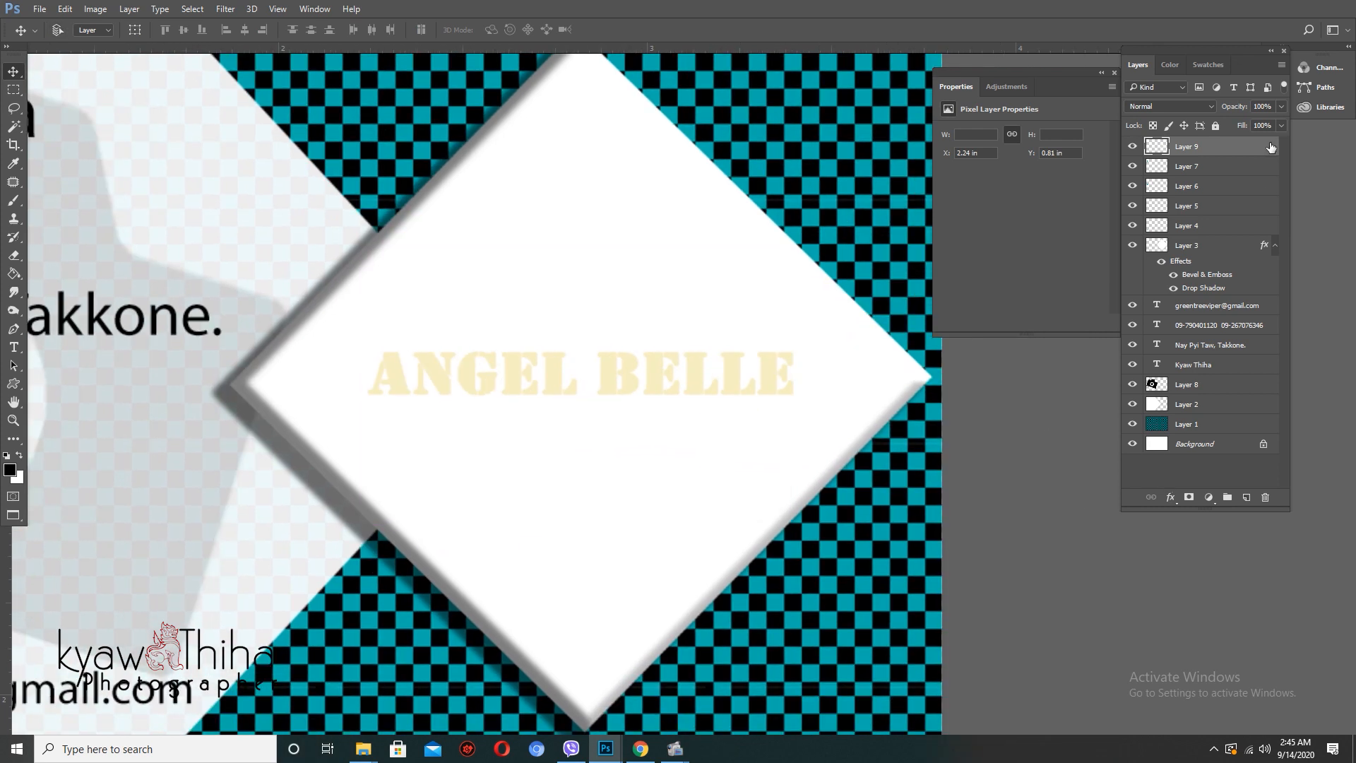
- Give the logo a black 4 px stroke in Layer Style
{"action": "right_click", "coordinate": [1269, 147]}
{"action": "left_click", "coordinate": [1126, 87]}
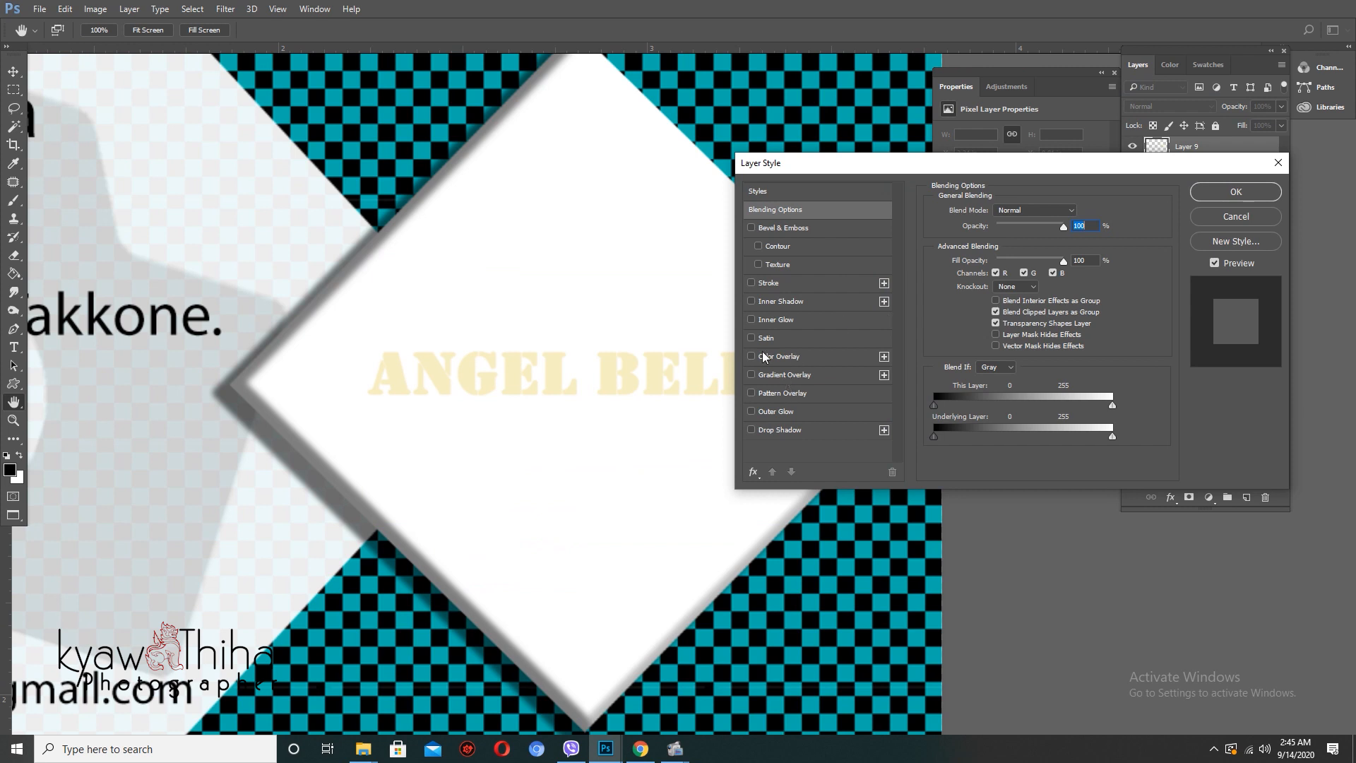
{"action": "left_click", "coordinate": [768, 282]}
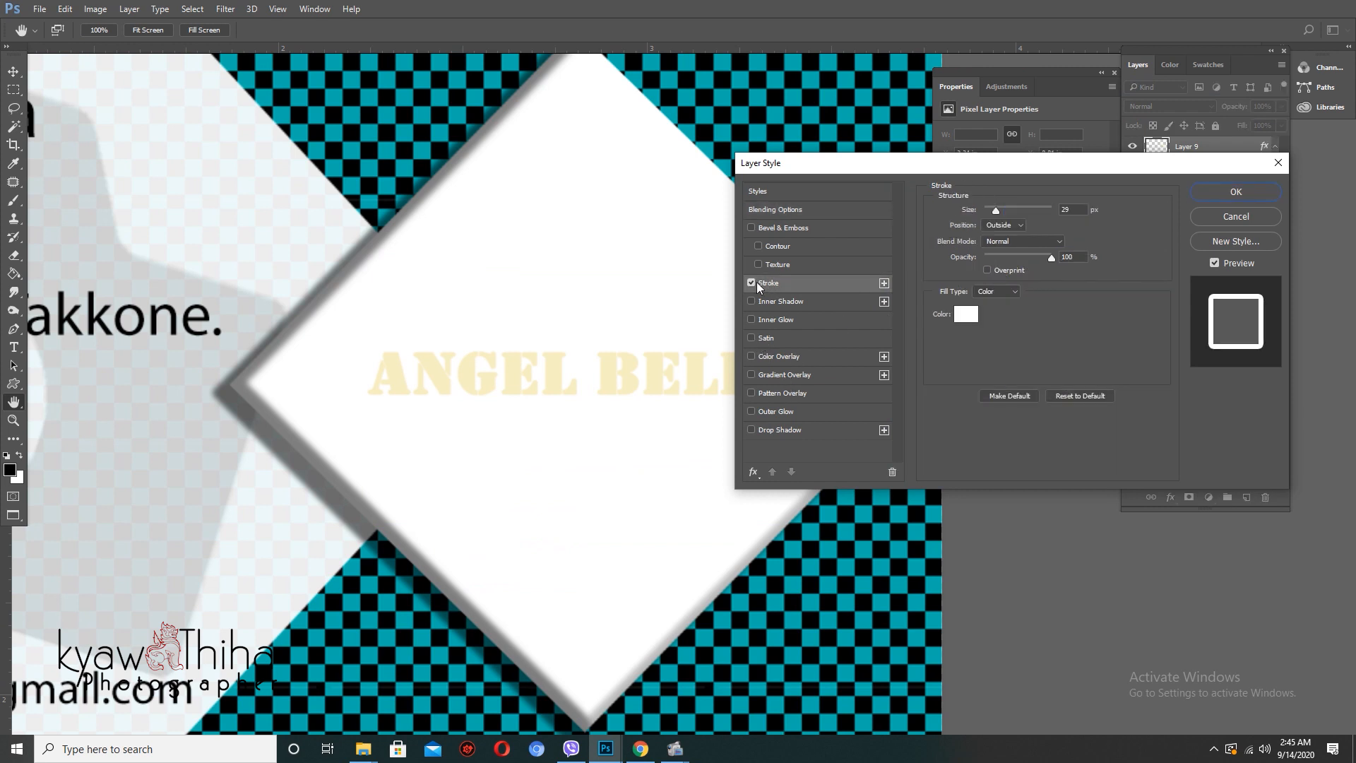
{"action": "left_click", "coordinate": [966, 314]}
{"action": "left_click", "coordinate": [946, 428]}
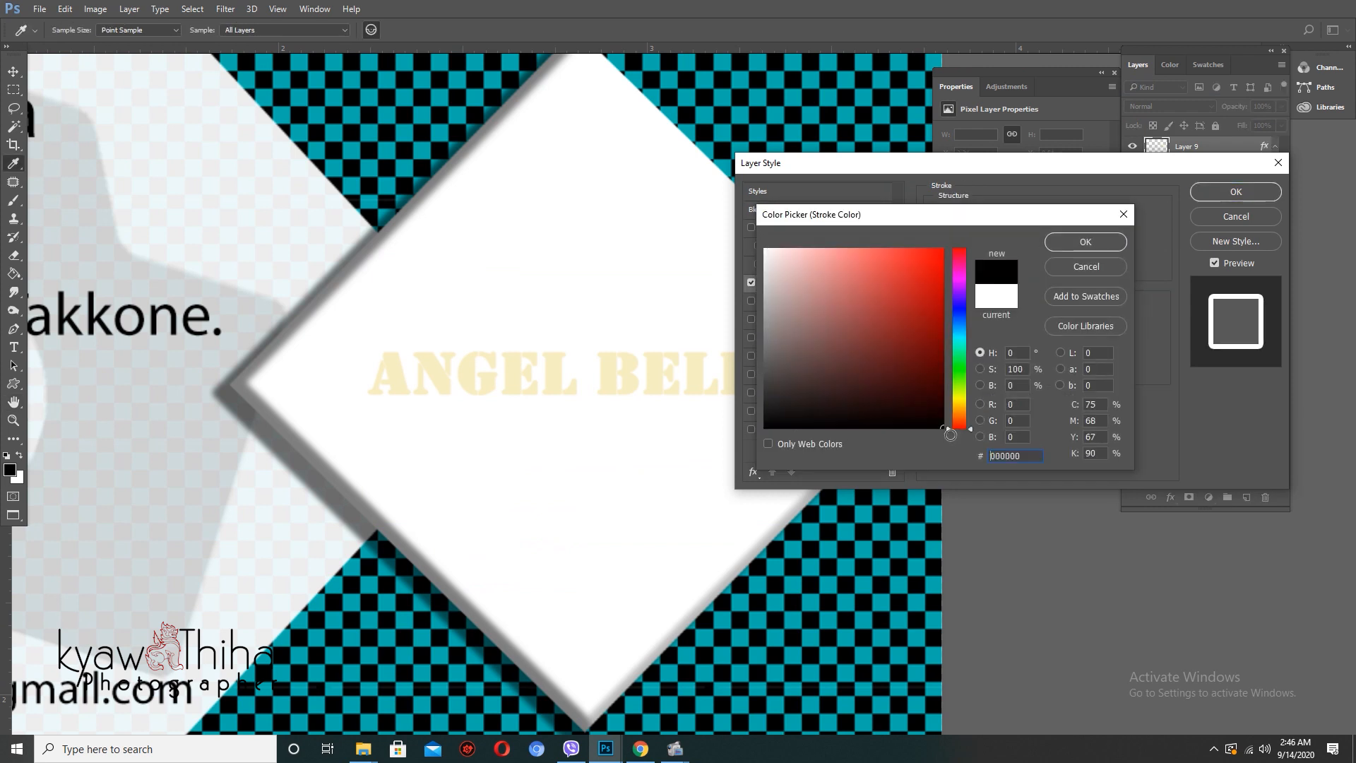
{"action": "left_click", "coordinate": [1067, 241]}
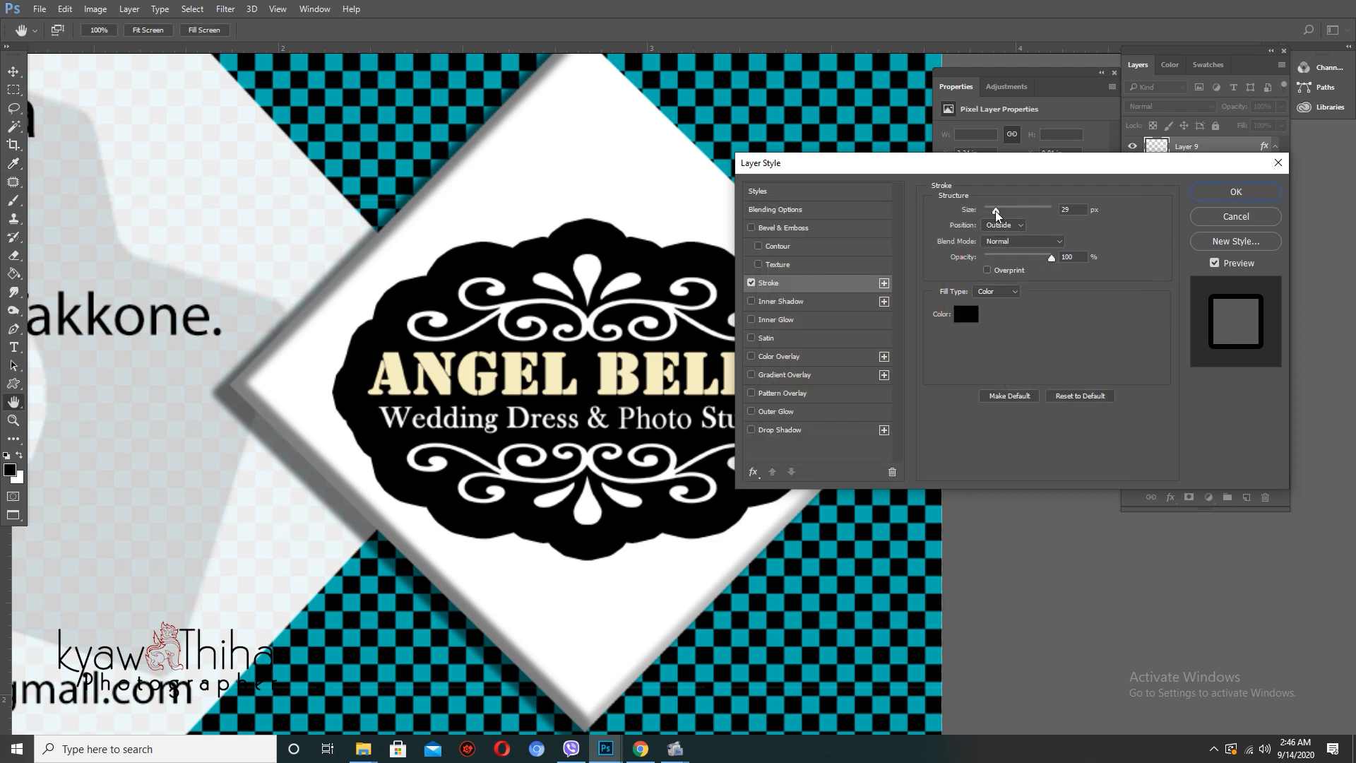
{"action": "left_click_drag", "start_coordinate": [995, 210], "coordinate": [986, 209]}
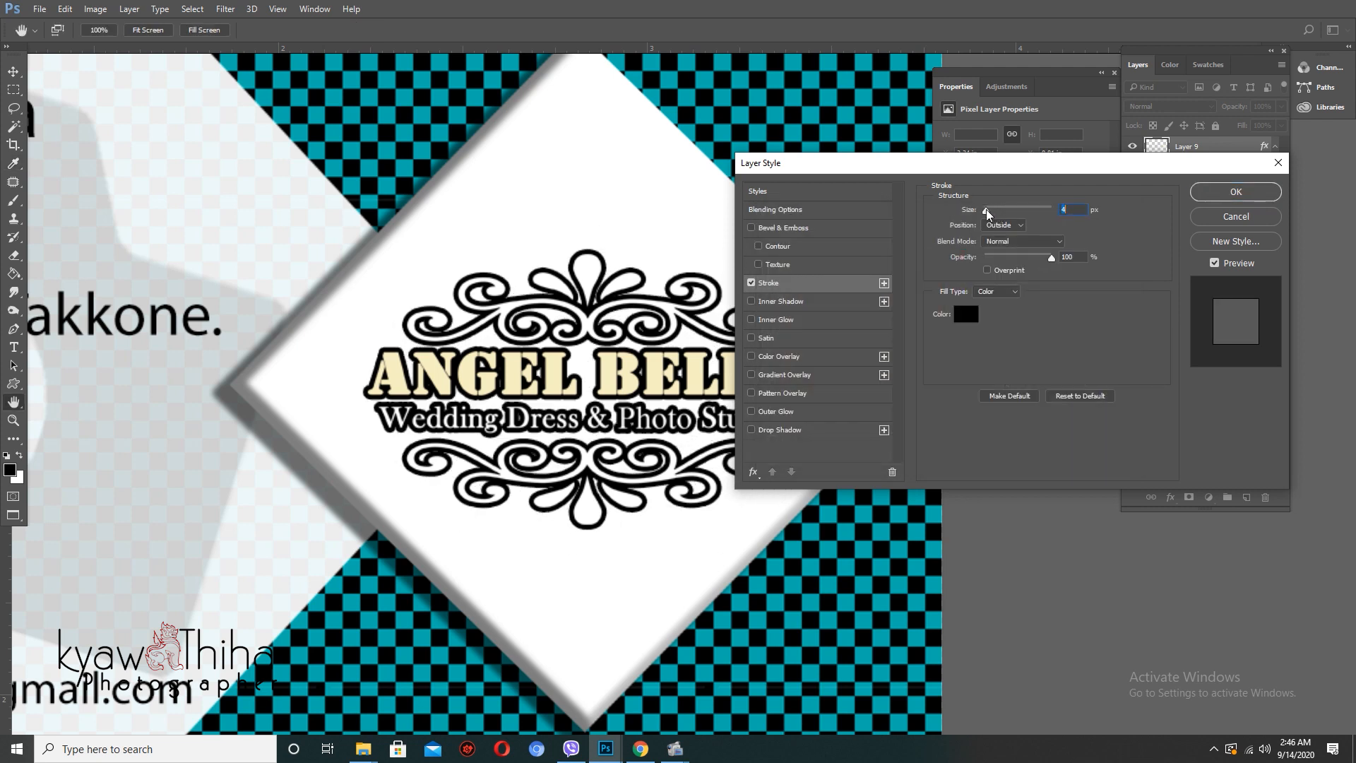
- Add a 5 px bevel and a 66% opacity drop shadow to the logo, then apply
{"action": "left_click", "coordinate": [792, 231]}
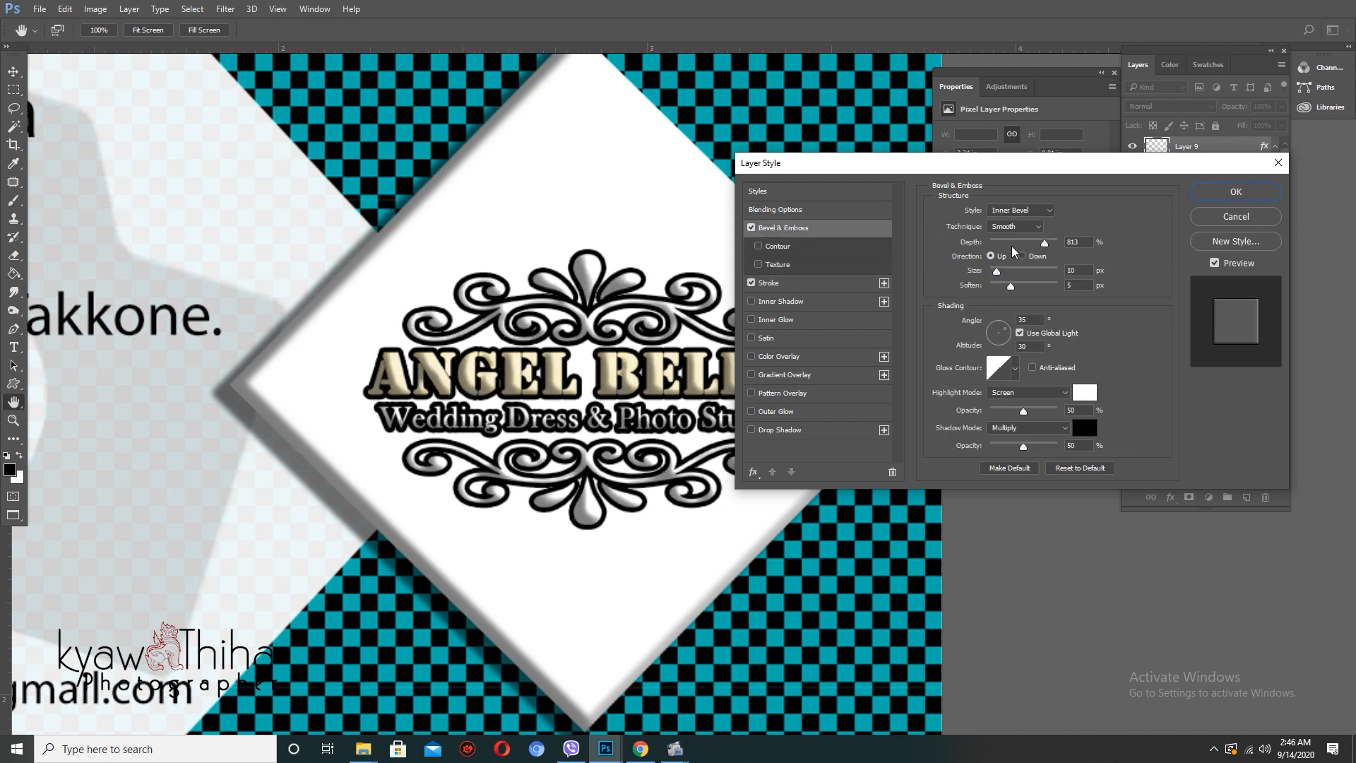
{"action": "mouse_move", "coordinate": [996, 272]}
{"action": "left_mouse_down"}
{"action": "mouse_move", "coordinate": [1031, 243]}
{"action": "mouse_move", "coordinate": [1011, 243]}
{"action": "mouse_move", "coordinate": [1008, 287]}
{"action": "mouse_move", "coordinate": [990, 286]}
{"action": "left_mouse_up"}
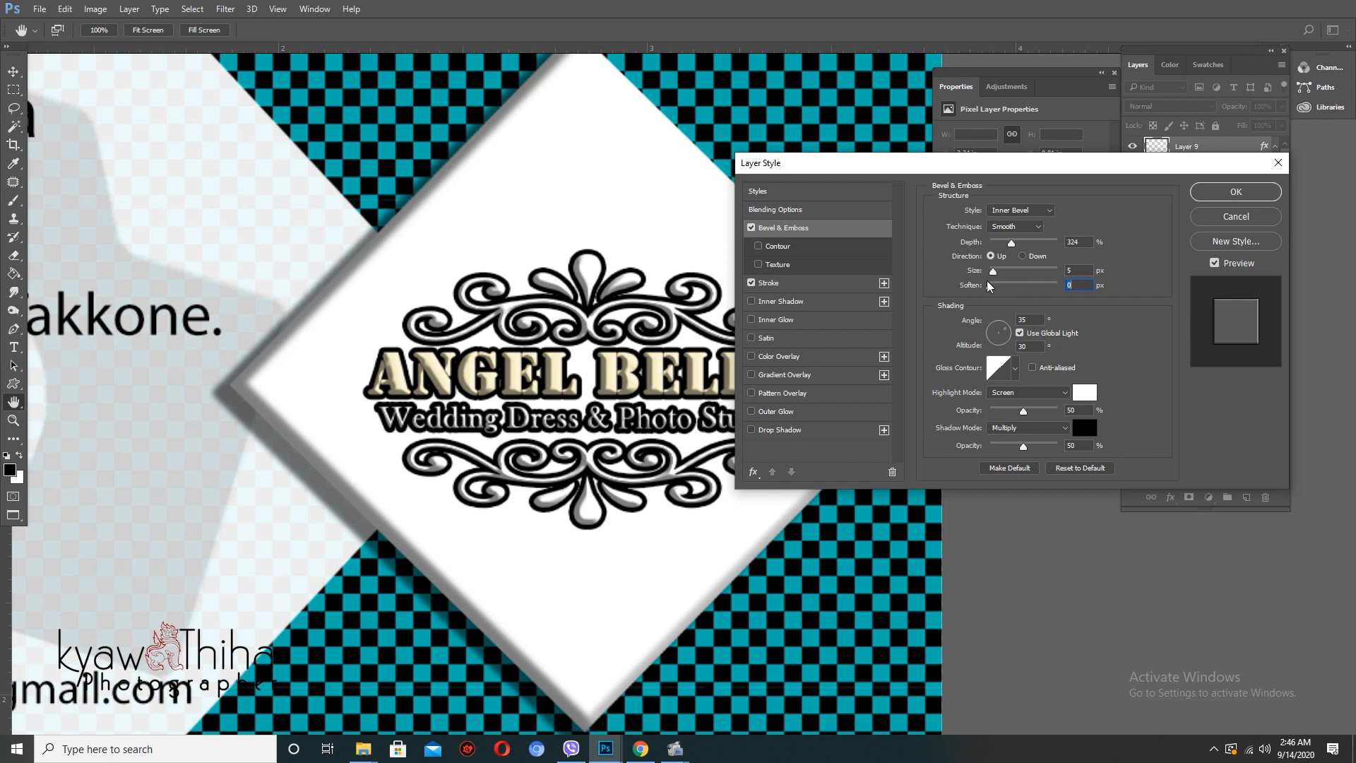
{"action": "left_click", "coordinate": [786, 430]}
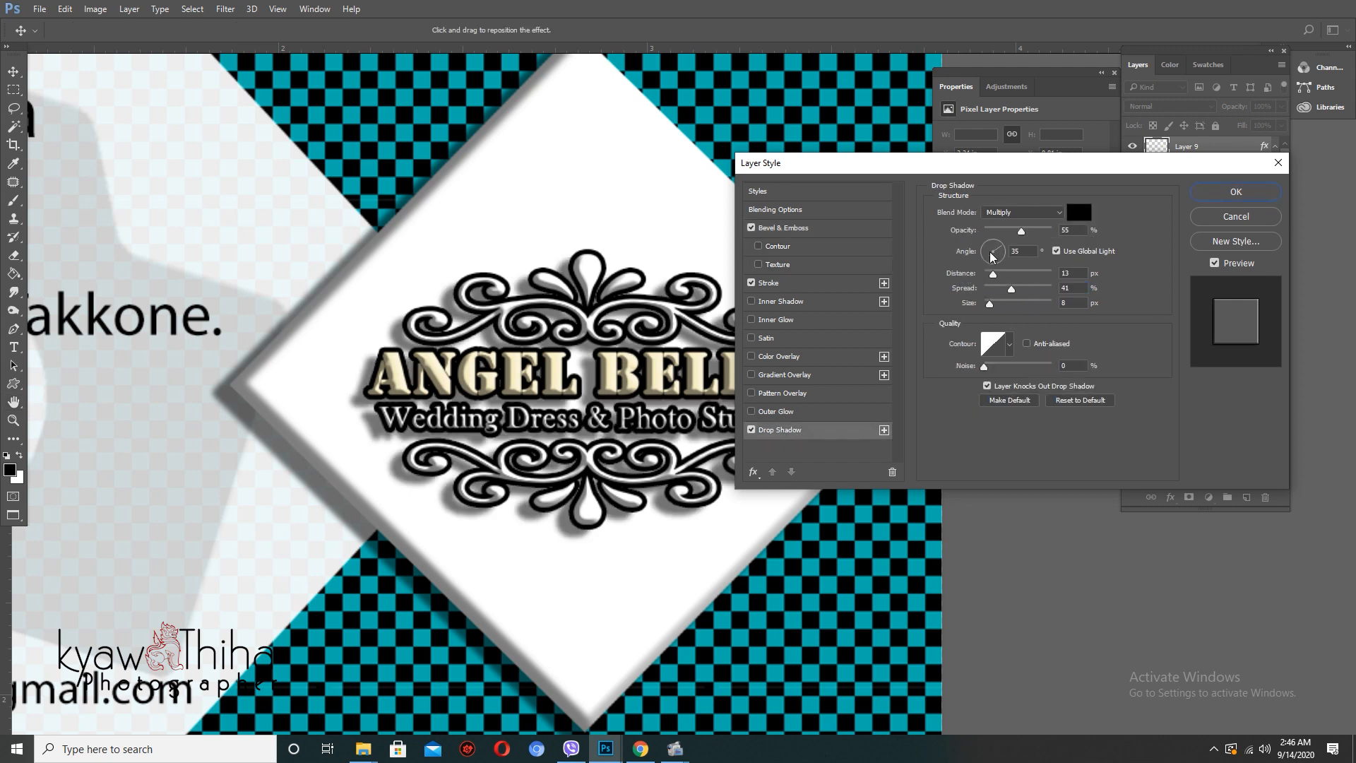
{"action": "left_click_drag", "start_coordinate": [1023, 233], "coordinate": [1021, 232]}
{"action": "left_click", "coordinate": [1201, 199]}
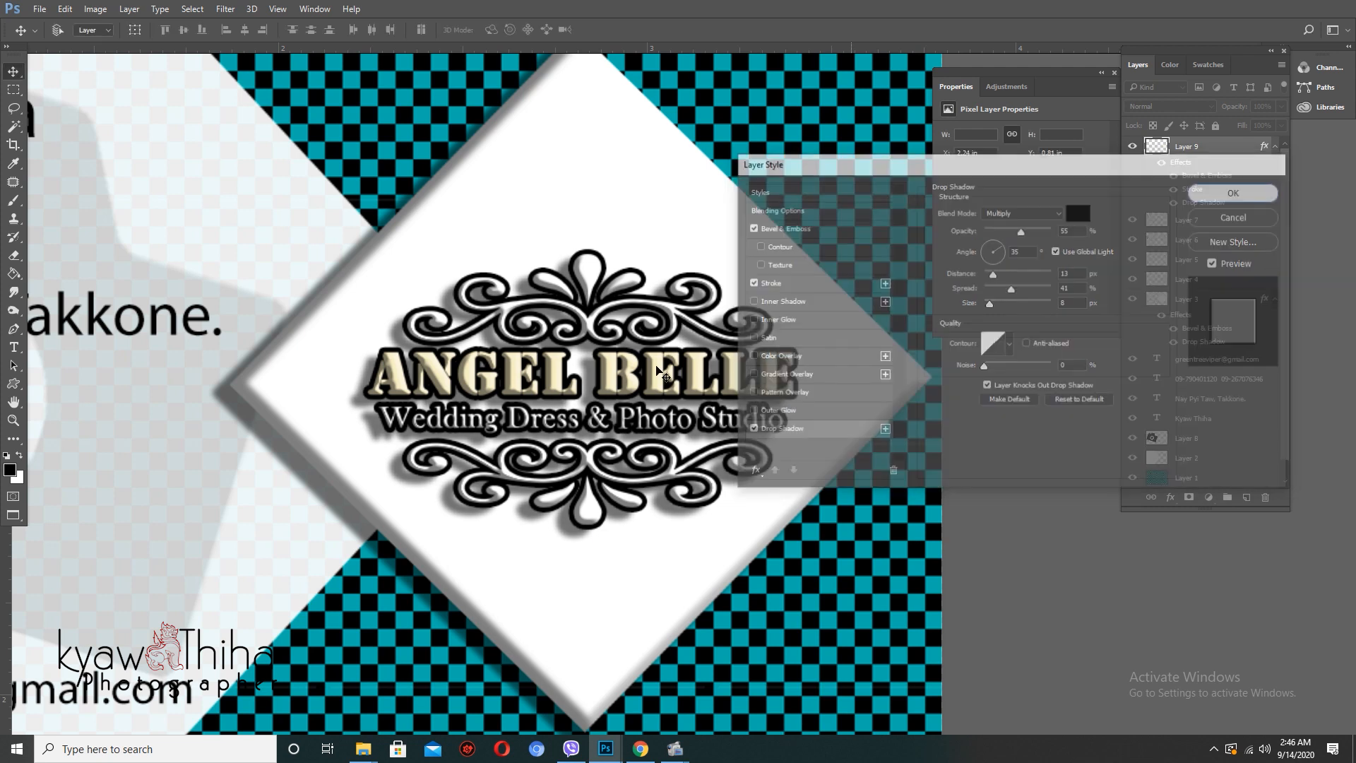
- Fit the whole business card in view and switch to floating document windows
{"action": "key", "text": "ctrl+0"}
{"action": "scroll", "coordinate": [671, 390], "scroll_direction": "down", "scroll_amount": 1}
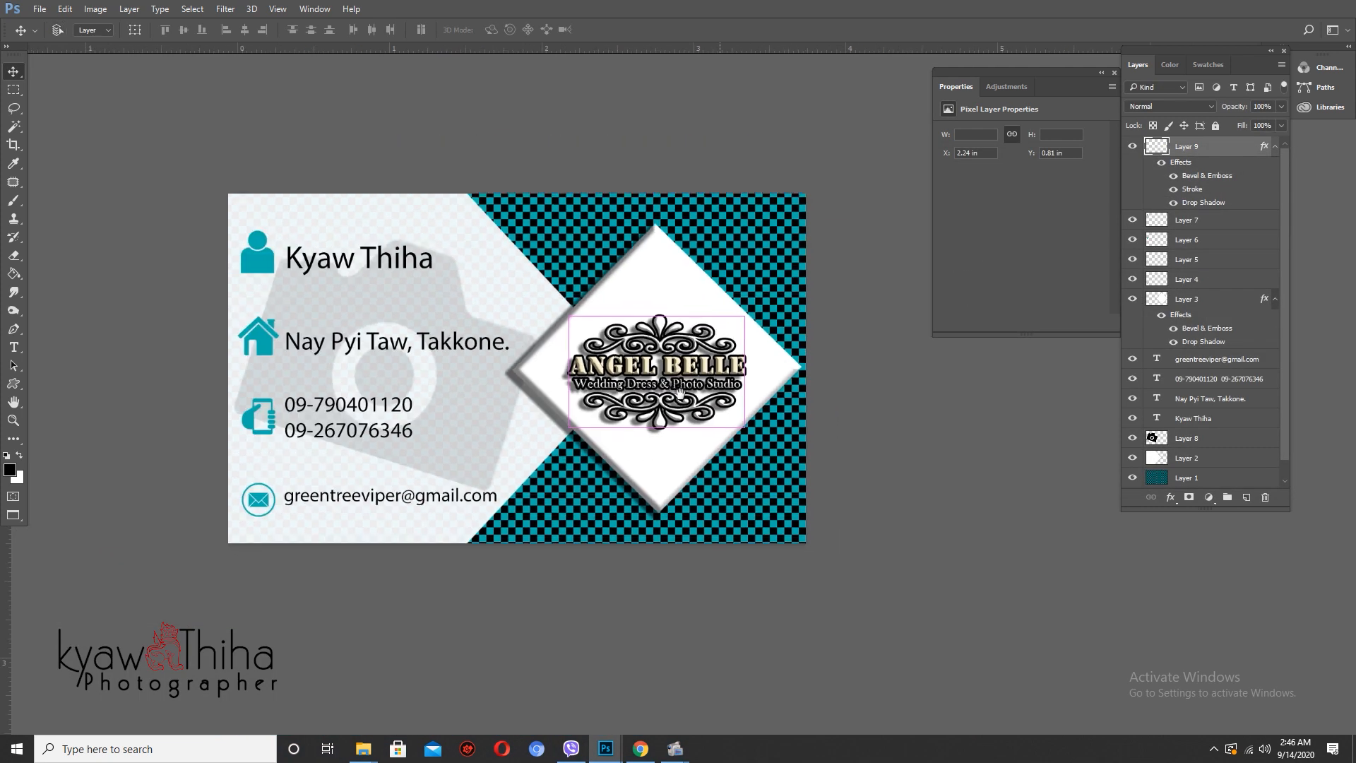
{"action": "scroll", "coordinate": [700, 415], "scroll_direction": "up", "scroll_amount": 1}
{"action": "scroll", "coordinate": [699, 415], "scroll_direction": "down", "scroll_amount": 1}
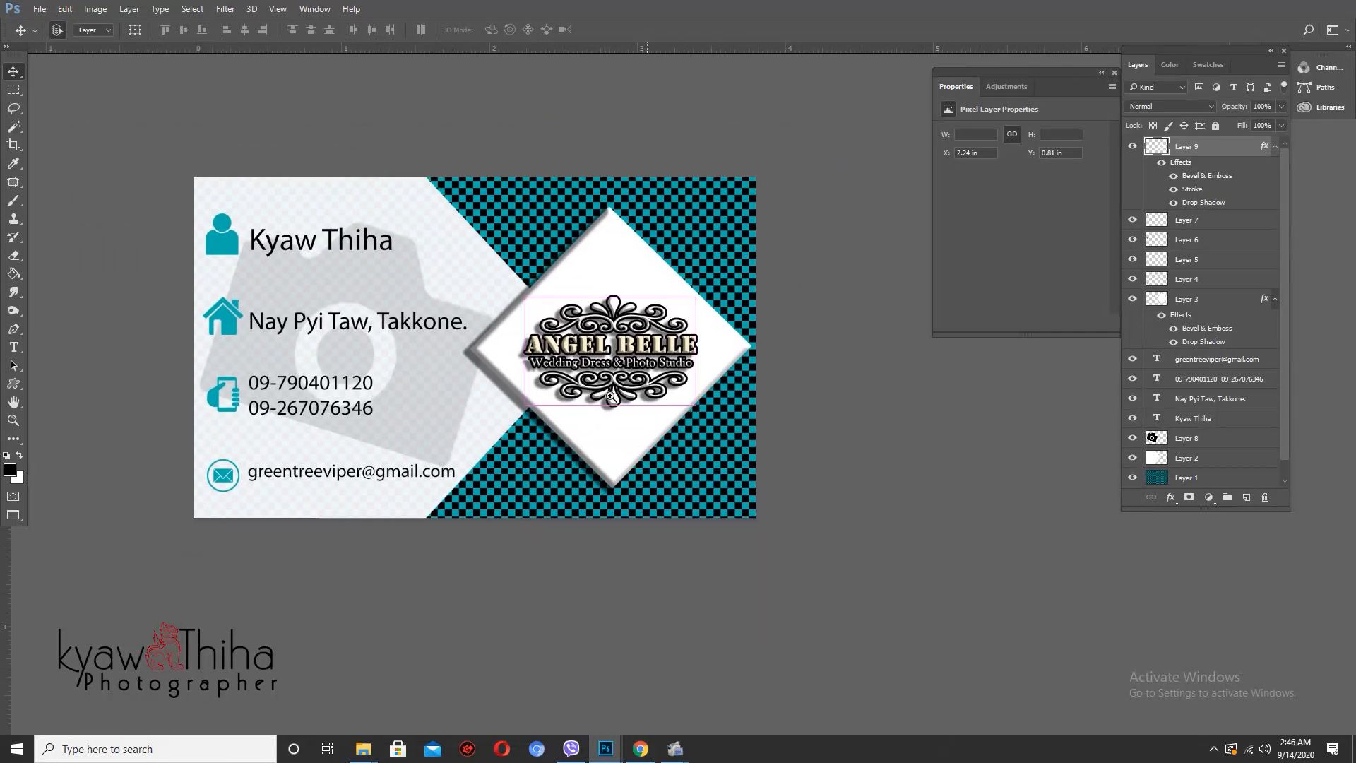
{"action": "scroll", "coordinate": [678, 417], "scroll_direction": "up", "scroll_amount": 1}
{"action": "scroll", "coordinate": [636, 419], "scroll_direction": "down", "scroll_amount": 2}
{"action": "key", "text": "f"}
{"action": "key", "text": "f"}
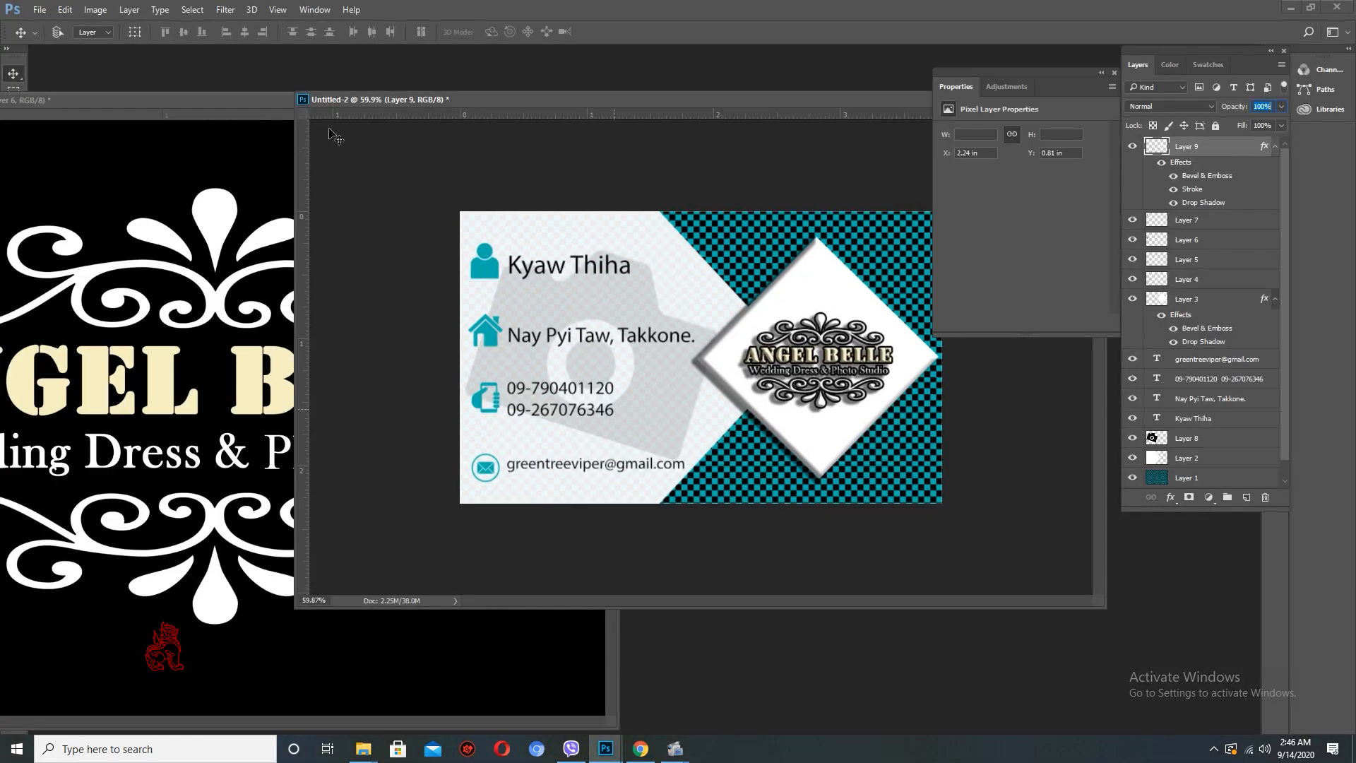
- Close the angle belle studio logo document, choosing not to save changes
{"action": "key", "text": "ctrl+Tab"}
{"action": "left_click", "coordinate": [598, 98]}
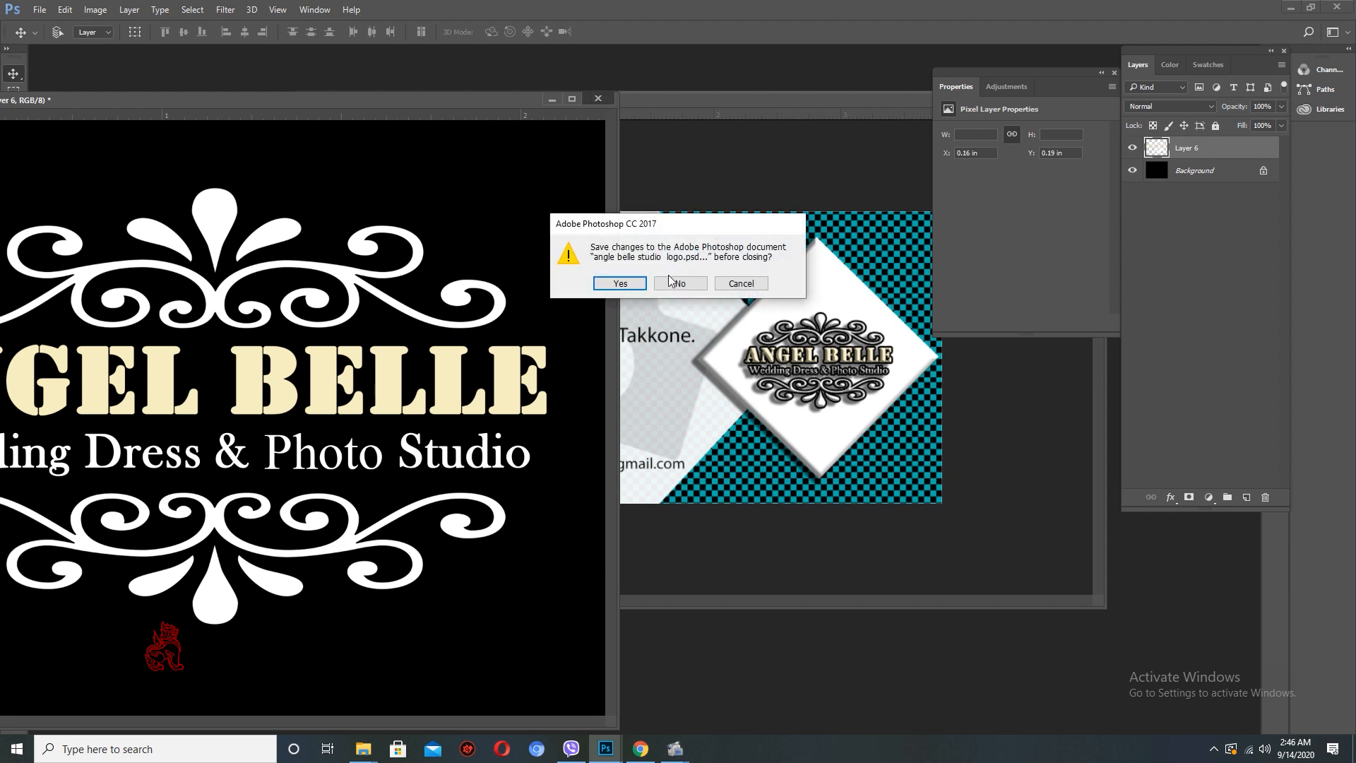
{"action": "left_click", "coordinate": [670, 282]}
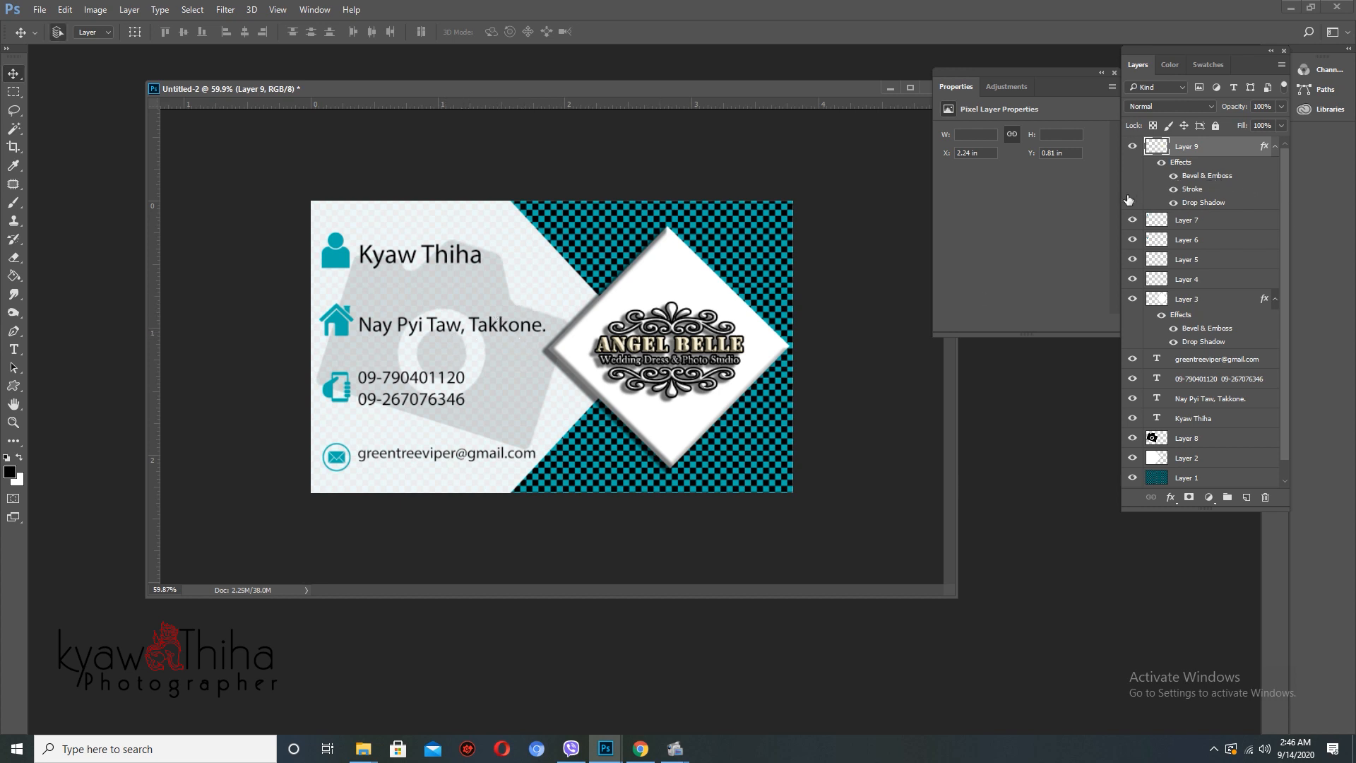
- Create a blank A4 page rotated 90° to landscape, then flatten the card into one Background layer
{"action": "key", "text": "ctrl+n"}
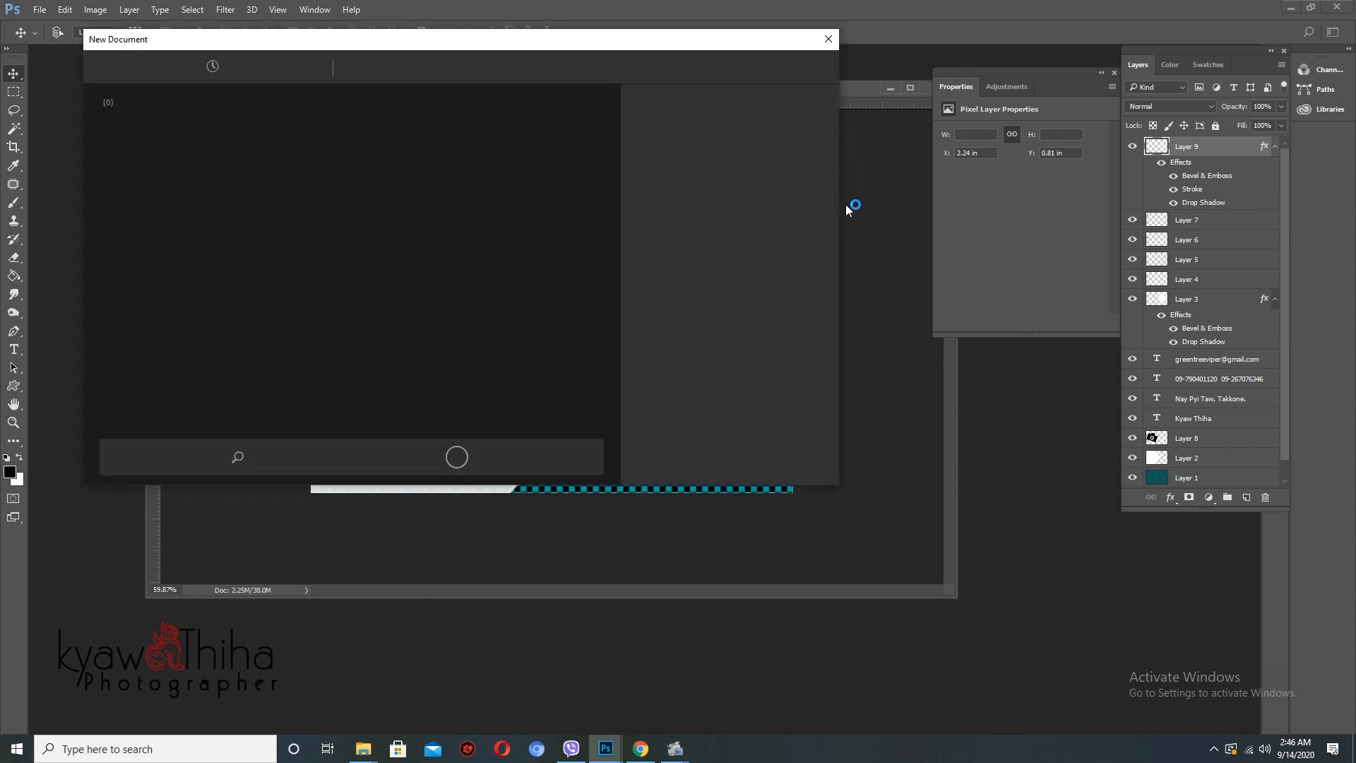
{"action": "double_click", "coordinate": [281, 184]}
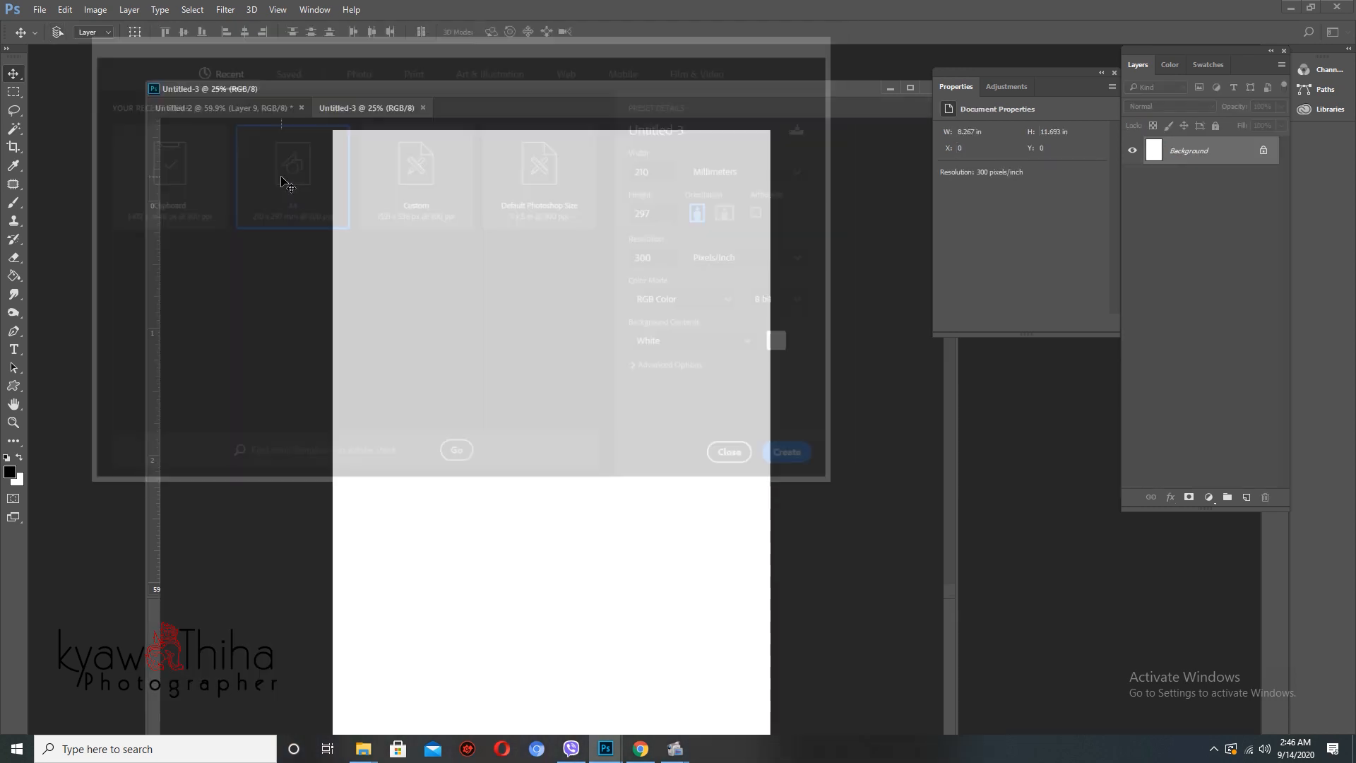
{"action": "left_click_drag", "start_coordinate": [389, 109], "coordinate": [508, 162]}
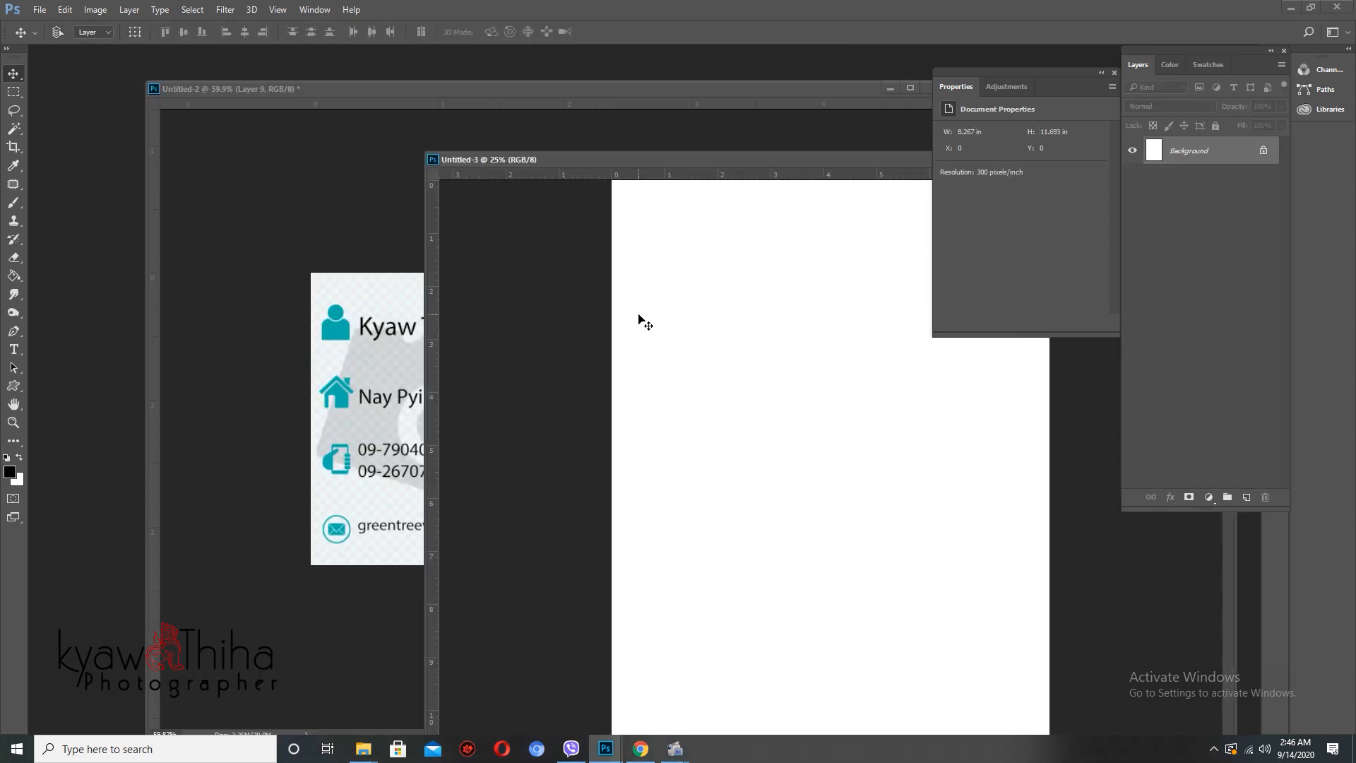
{"action": "key", "text": "alt+i"}
{"action": "key", "text": "g"}
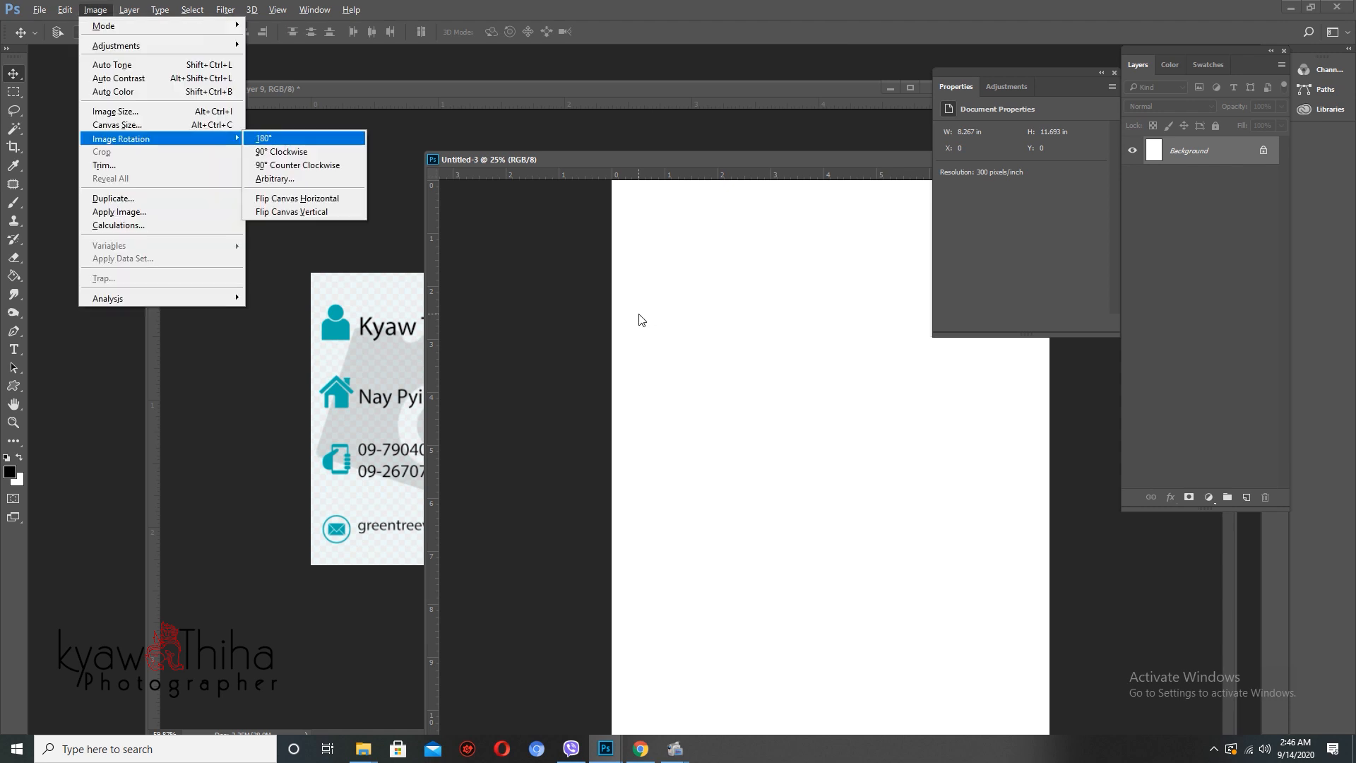
{"action": "key", "text": "9"}
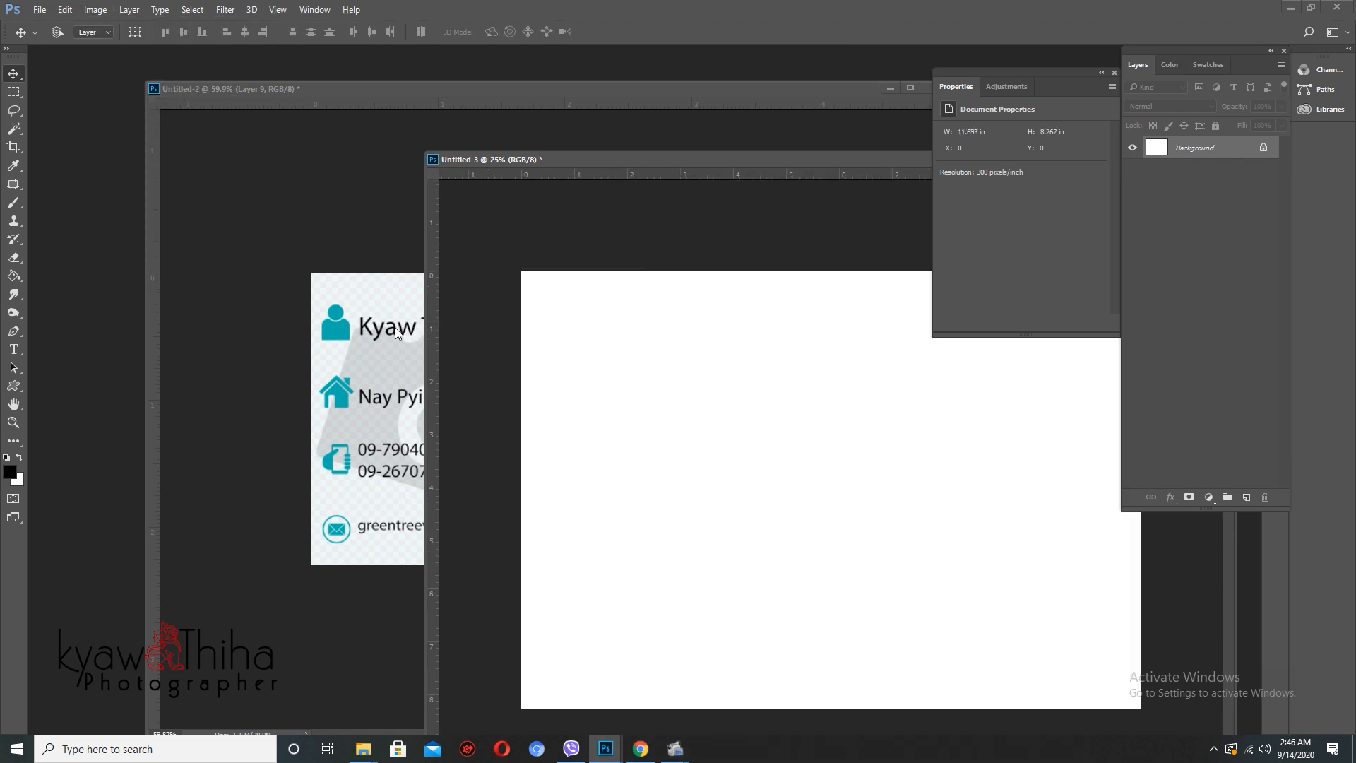
{"action": "left_click", "coordinate": [398, 333]}
{"action": "key", "text": "alt+l"}
- Copy the card into the A4 document and place it toward the upper middle of the page
{"action": "key", "text": "f"}
{"action": "key", "text": "c"}
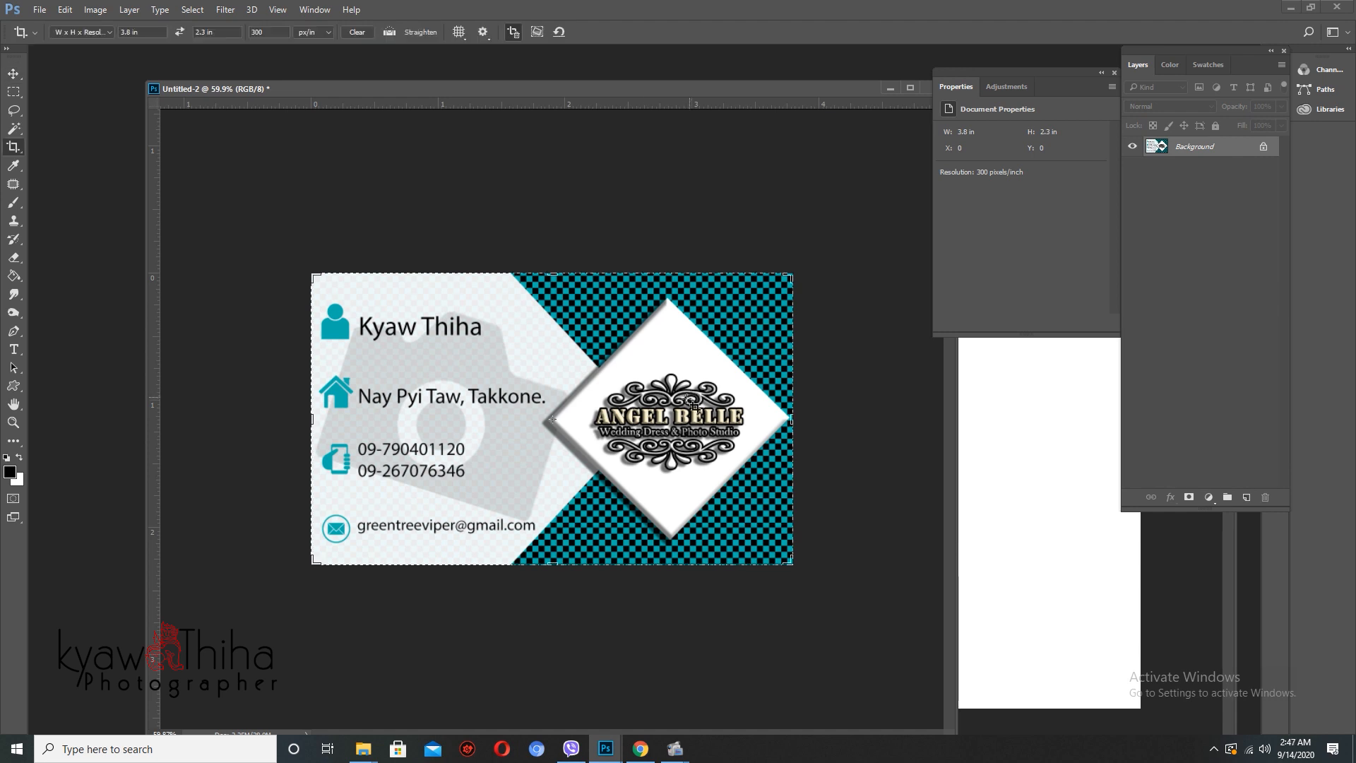
{"action": "key", "text": "v"}
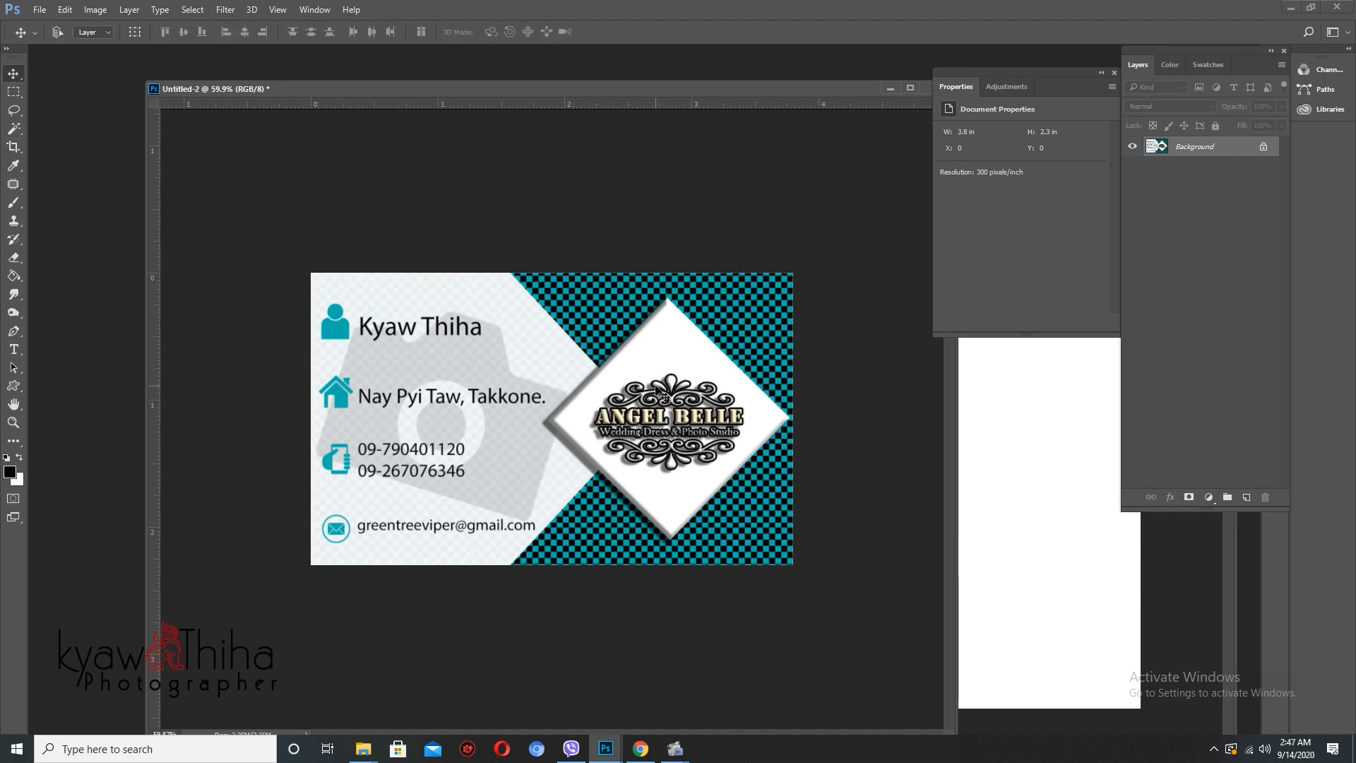
{"action": "left_click_drag", "start_coordinate": [671, 384], "coordinate": [1028, 454]}
{"action": "key", "text": "f"}
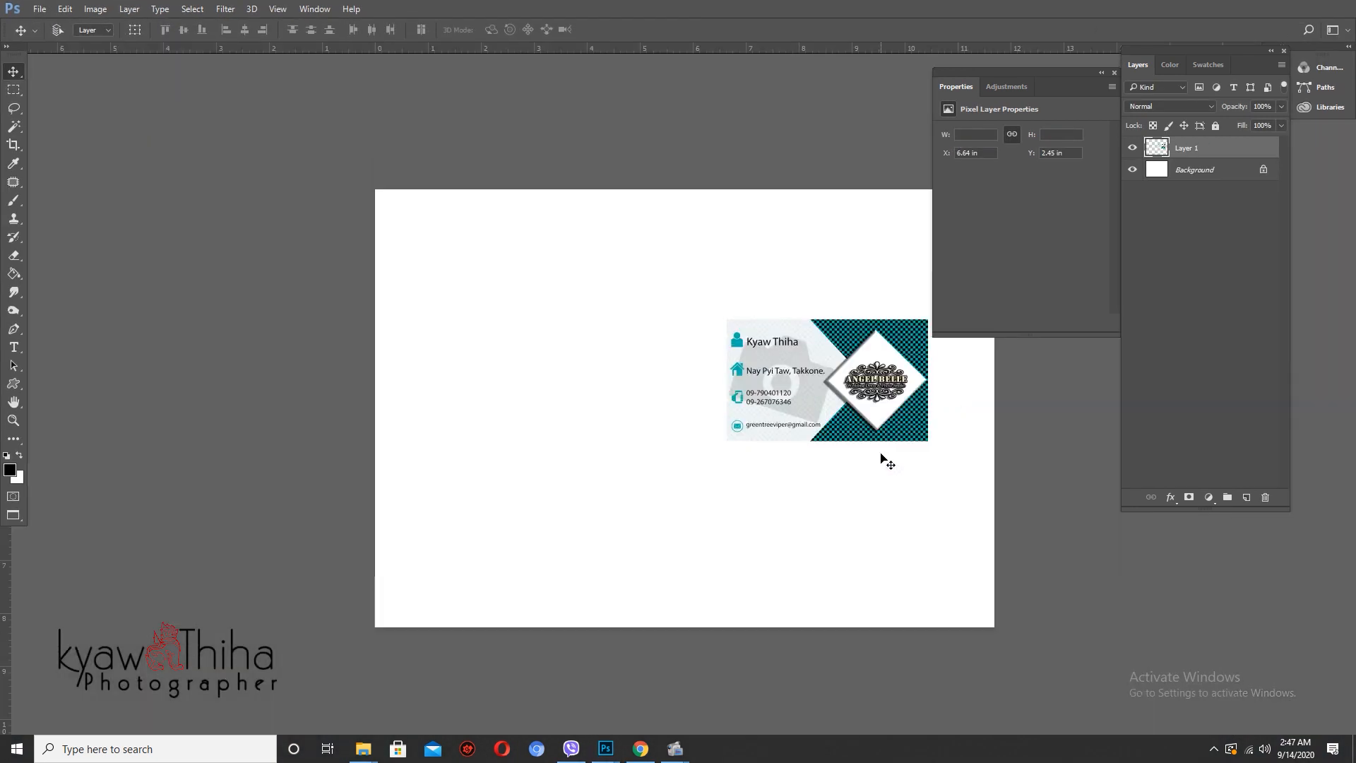
{"action": "left_click_drag", "start_coordinate": [868, 445], "coordinate": [695, 366]}
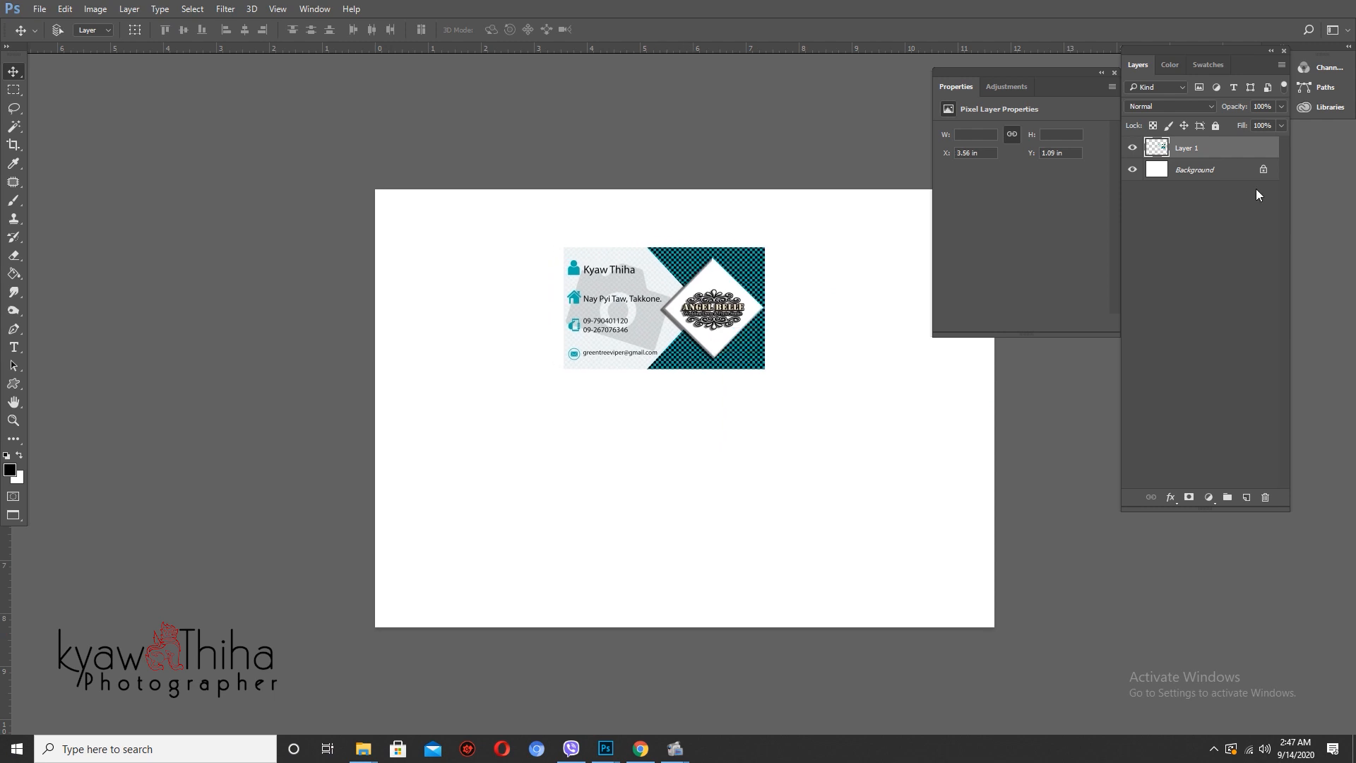
- Fill the A4 page's background black and centre the card on it
{"action": "left_click", "coordinate": [1232, 170]}
{"action": "key", "text": "alt+BackSpace"}
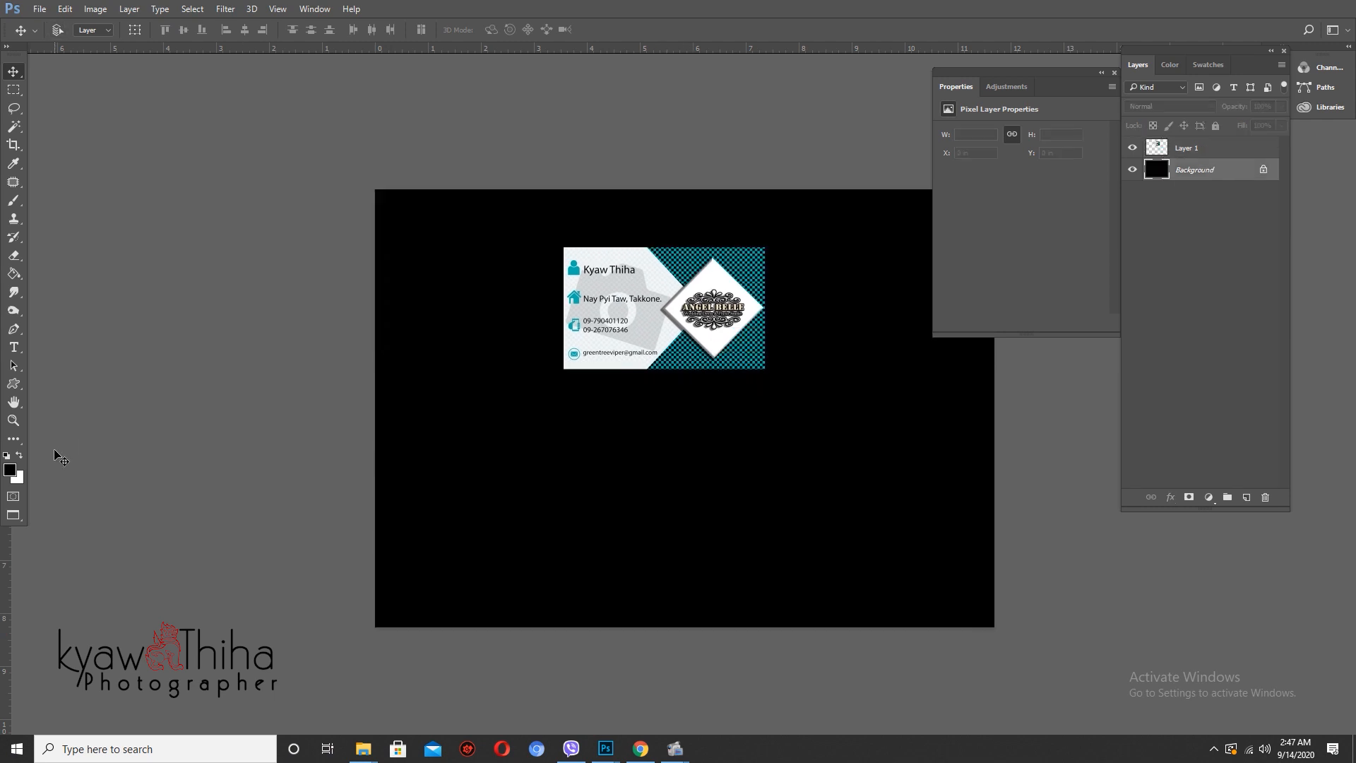
{"action": "left_click_drag", "start_coordinate": [690, 350], "coordinate": [558, 365]}
{"action": "left_click", "coordinate": [607, 357]}
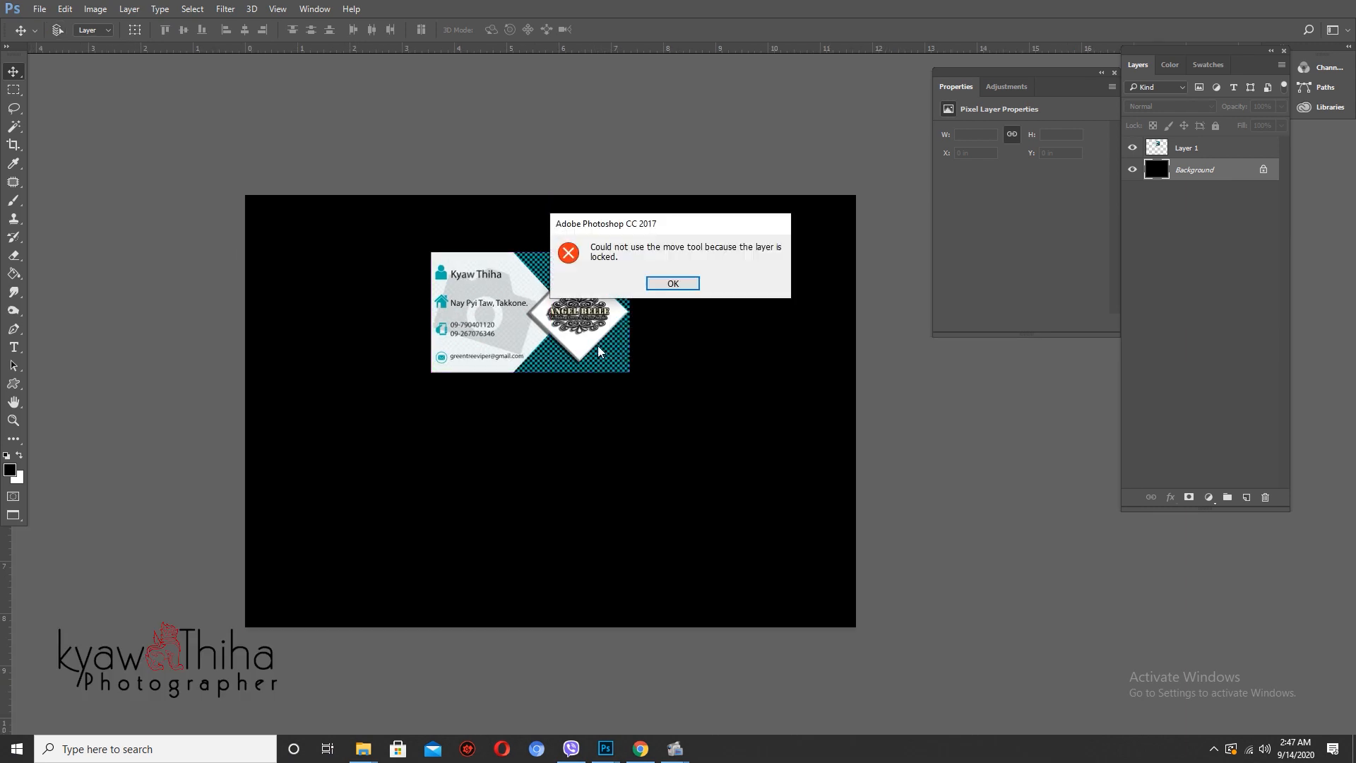
{"action": "key", "text": "Return"}
{"action": "left_click", "coordinate": [1222, 148]}
{"action": "left_click_drag", "start_coordinate": [605, 333], "coordinate": [624, 341]}
- Duplicate the card layer, rotate one copy 180°, and move it directly below the original
{"action": "key", "text": "ctrl+j"}
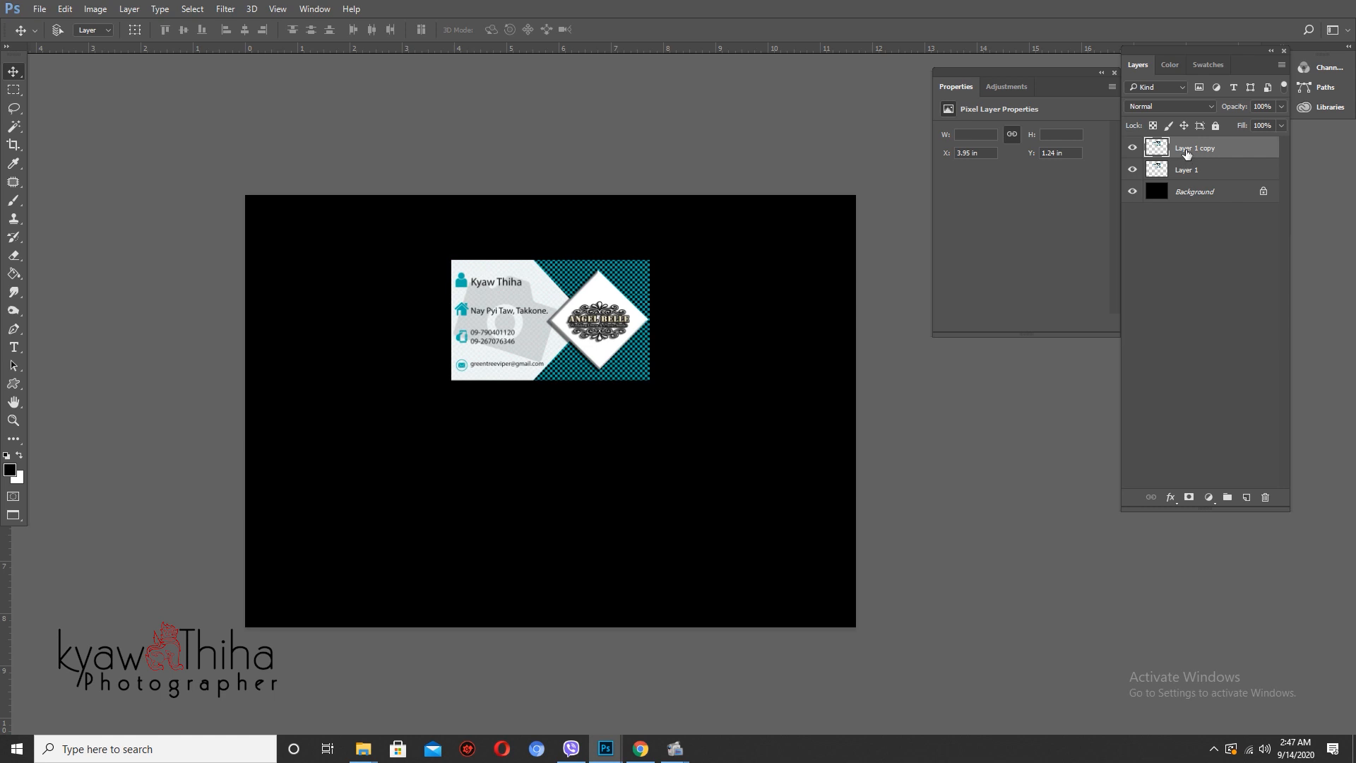
{"action": "left_click", "coordinate": [1182, 177]}
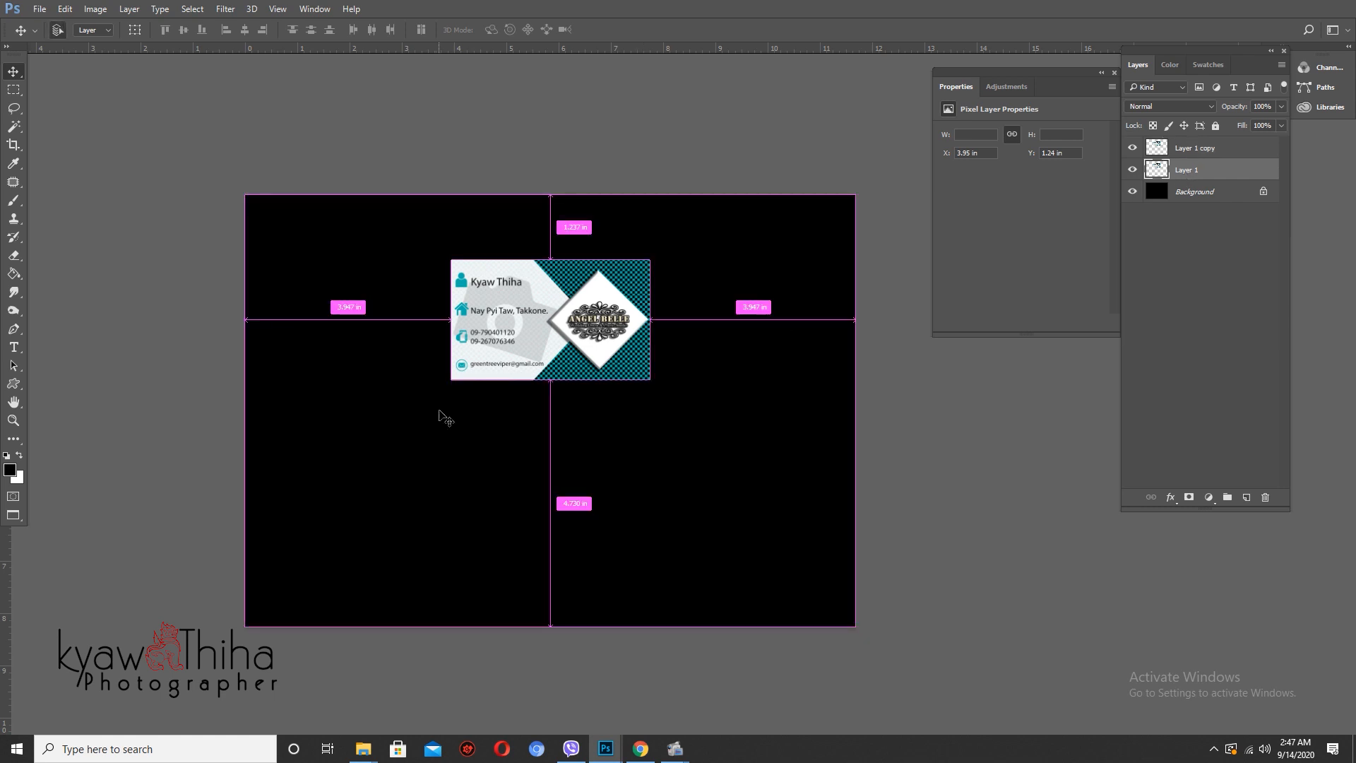
{"action": "key", "text": "ctrl+t"}
{"action": "right_click", "coordinate": [579, 347]}
{"action": "left_click", "coordinate": [621, 504]}
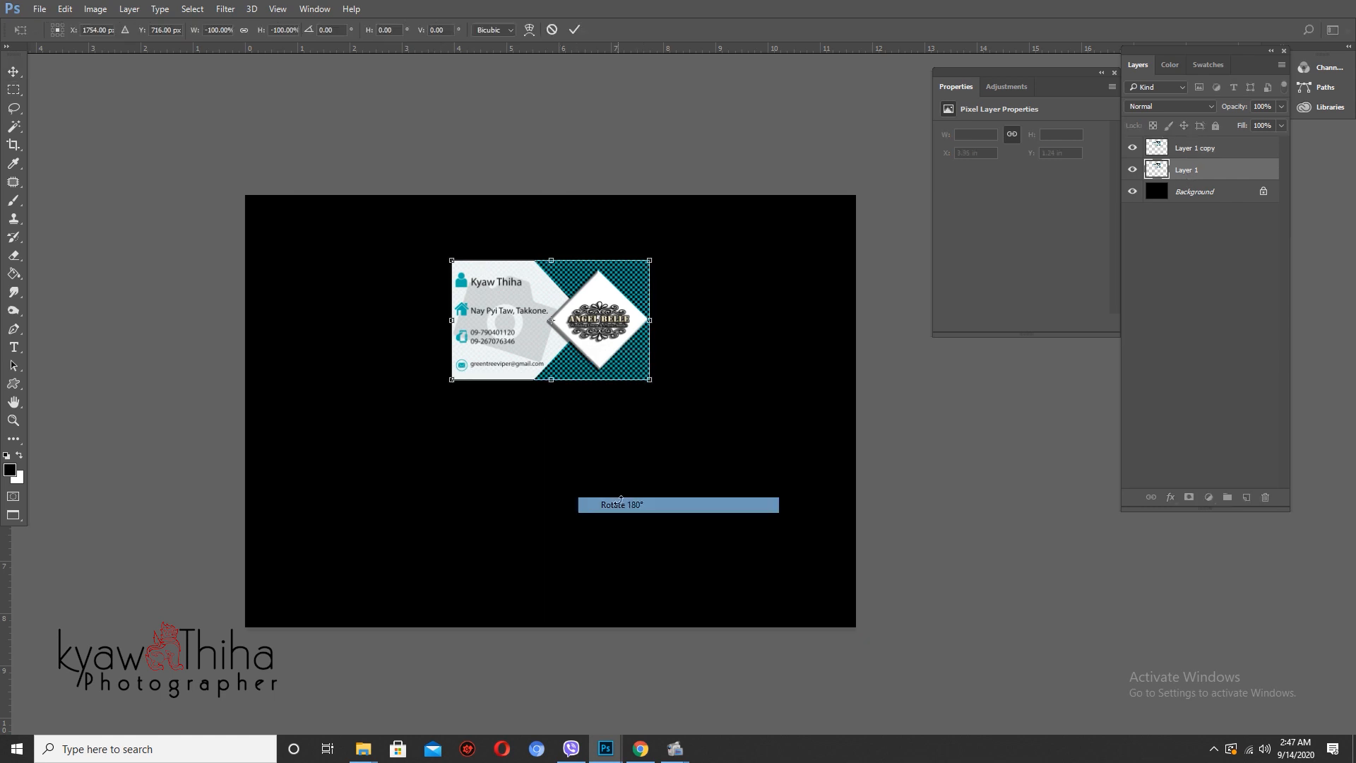
{"action": "left_click_drag", "start_coordinate": [595, 374], "coordinate": [595, 499]}
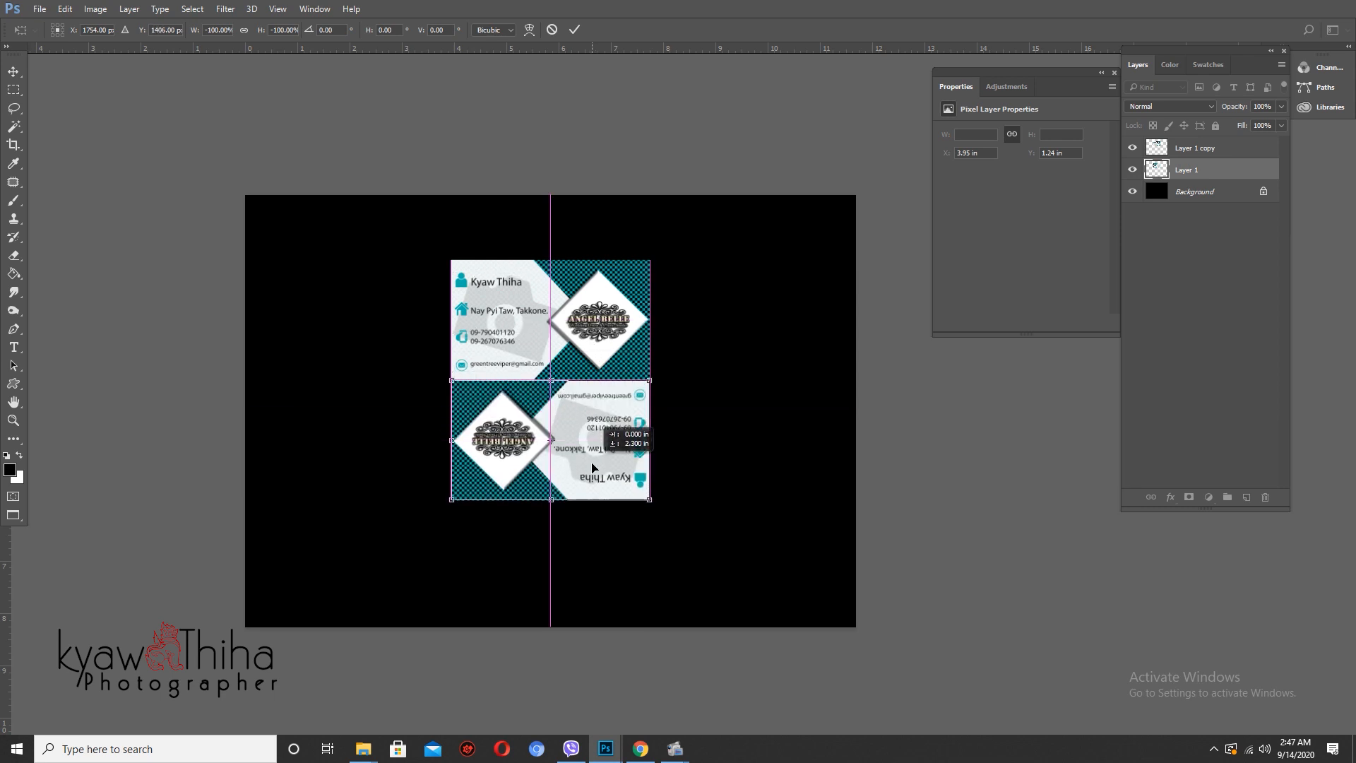
- Flip the lower card horizontally, squash it to about half height, and widen its bottom corners into a perspective reflection
{"action": "right_click", "coordinate": [591, 465]}
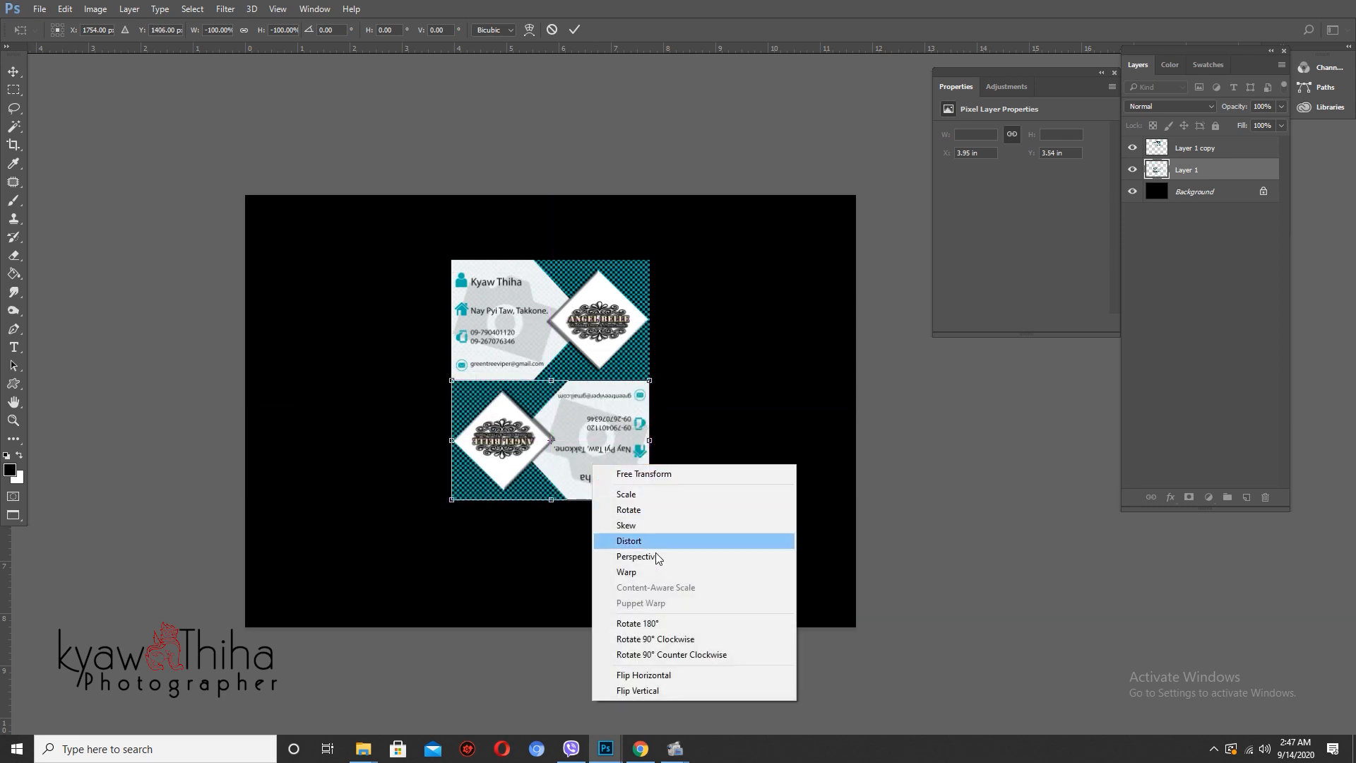
{"action": "left_click", "coordinate": [664, 676]}
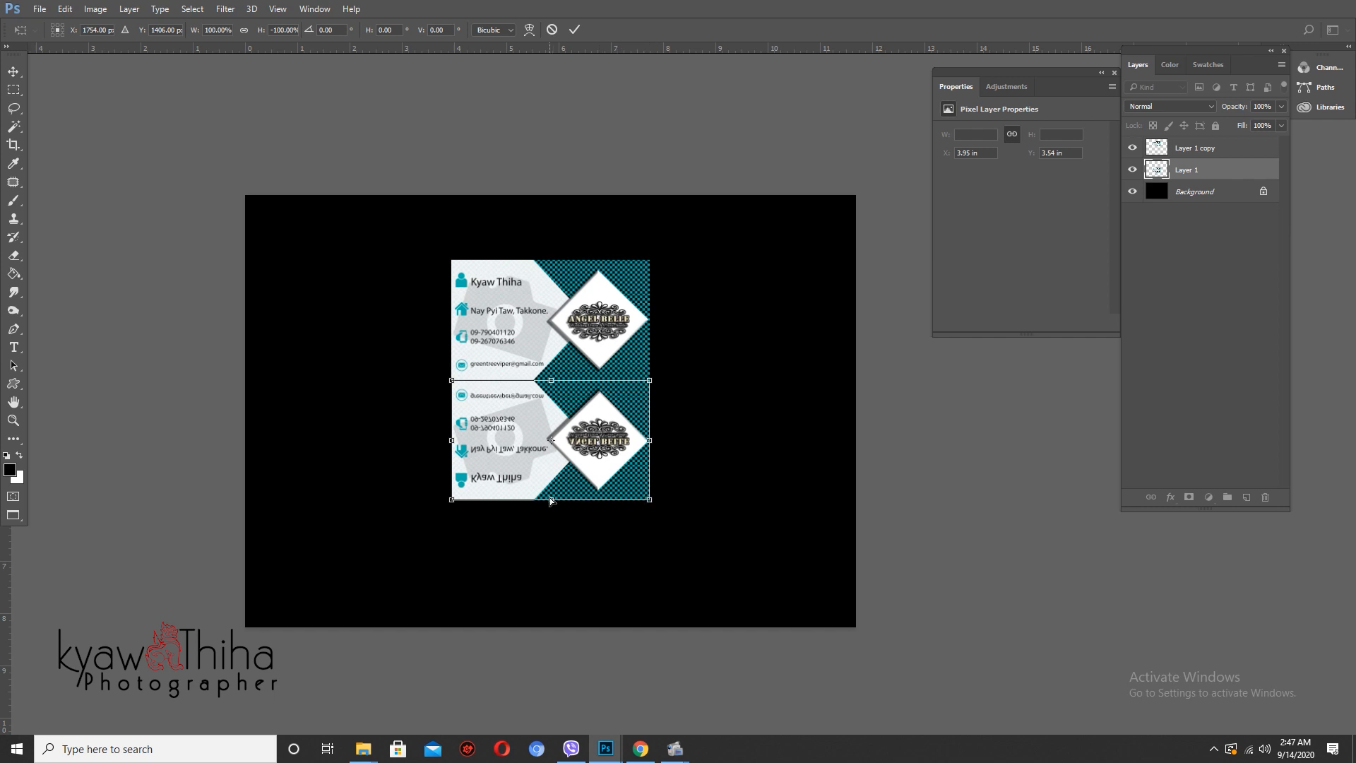
{"action": "left_click_drag", "start_coordinate": [551, 499], "coordinate": [551, 433]}
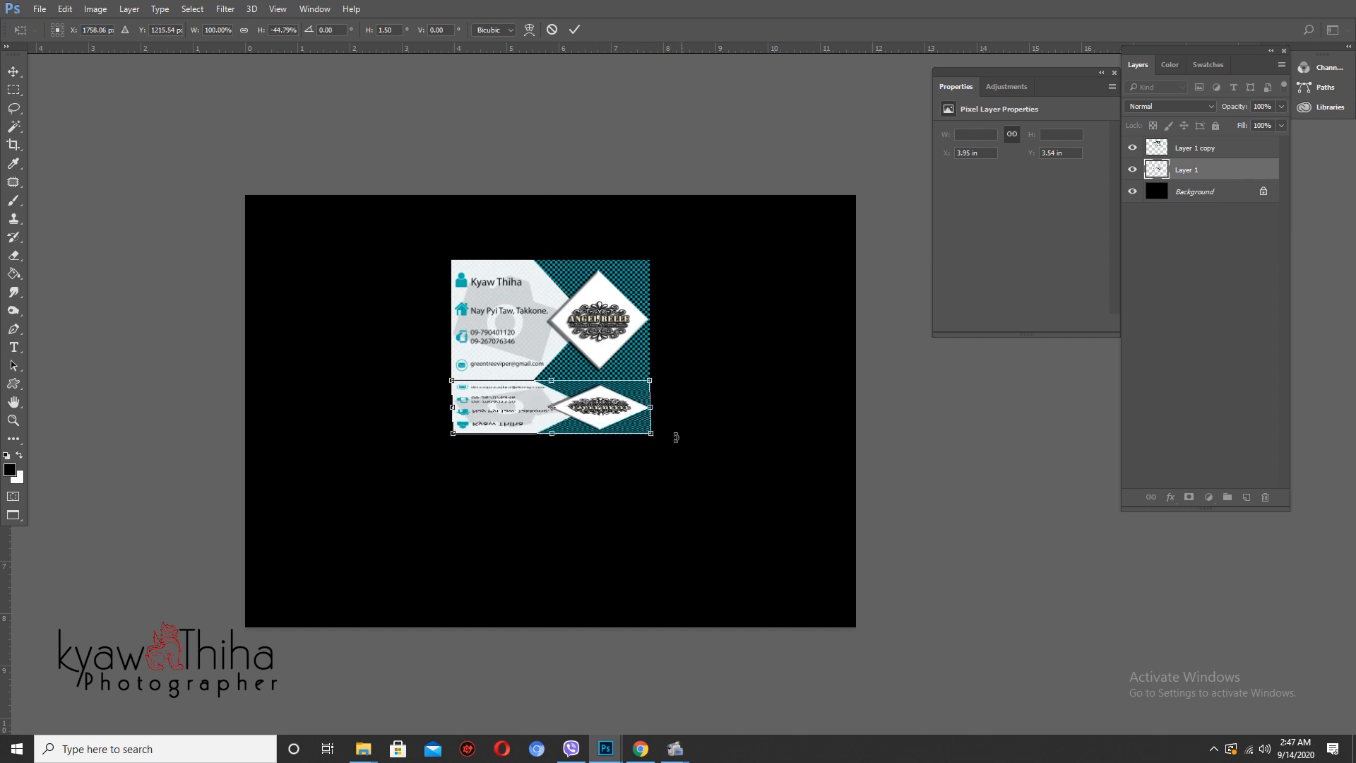
{"action": "left_click_drag", "start_coordinate": [652, 435], "coordinate": [690, 445]}
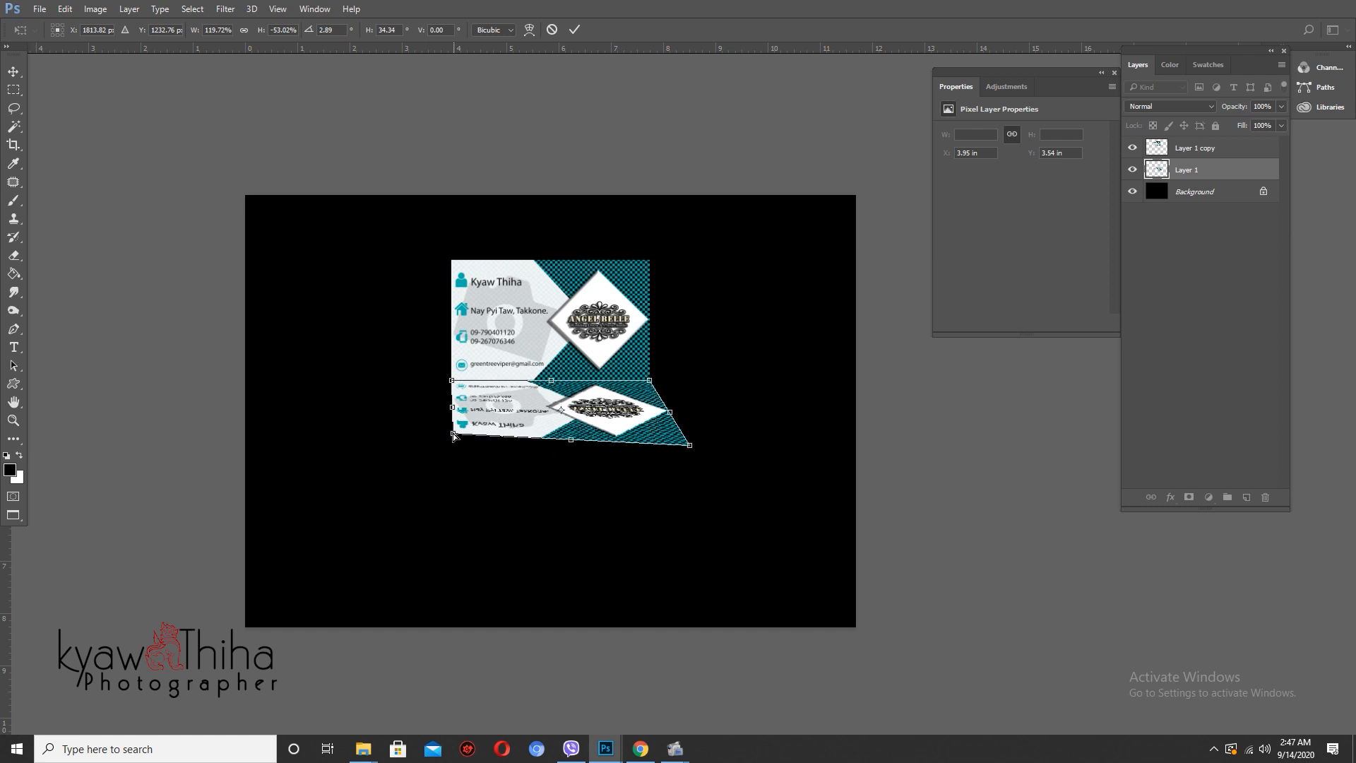
{"action": "left_click_drag", "start_coordinate": [453, 436], "coordinate": [418, 443]}
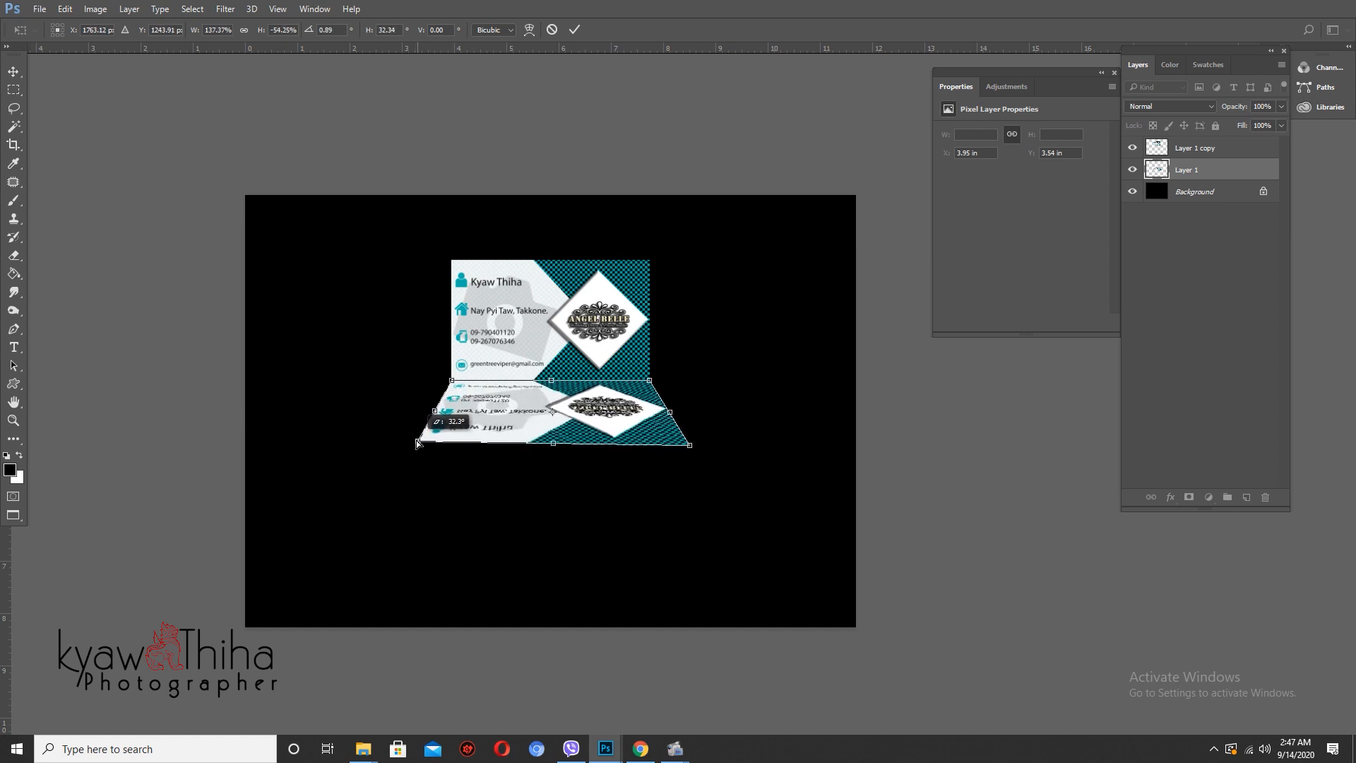
{"action": "key", "text": "Return"}
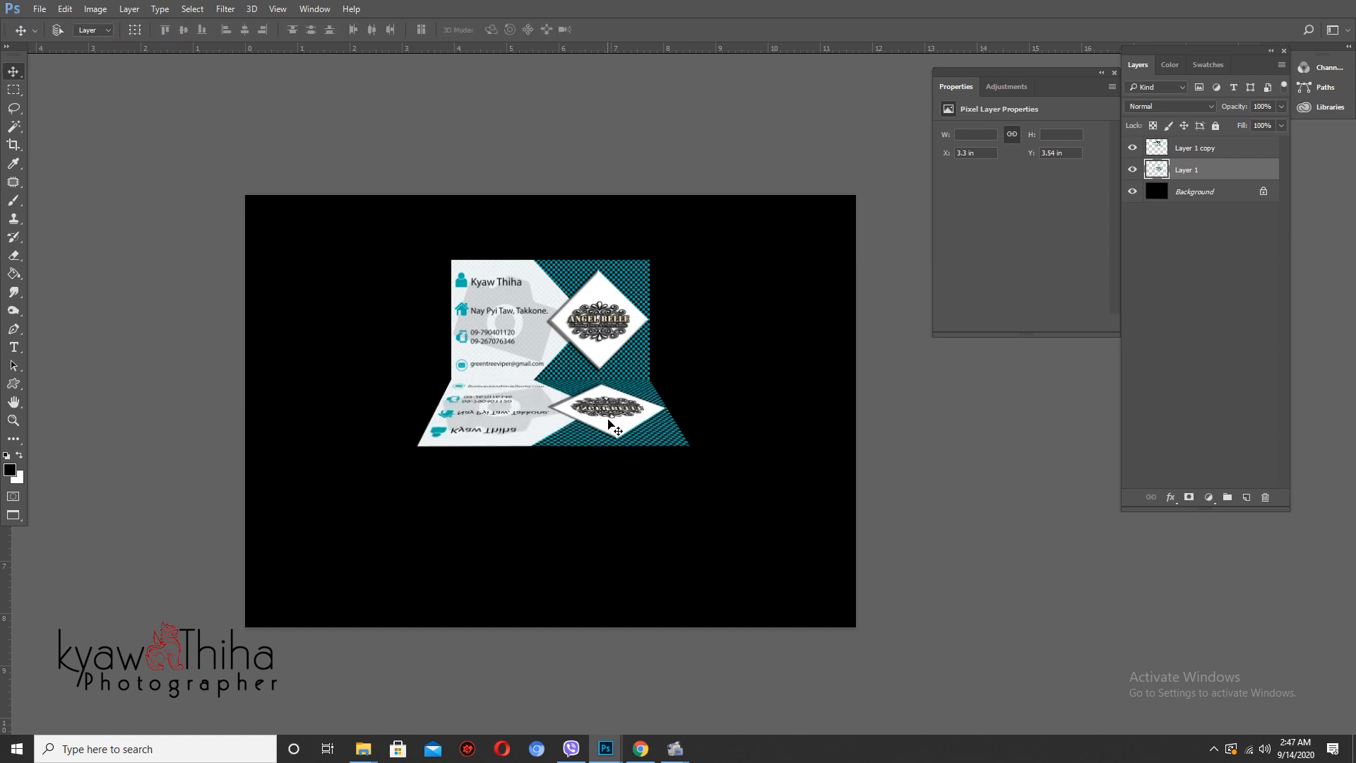
{"action": "key", "text": "ctrl+t"}
{"action": "scroll", "coordinate": [608, 424], "scroll_direction": "up", "scroll_amount": 2}
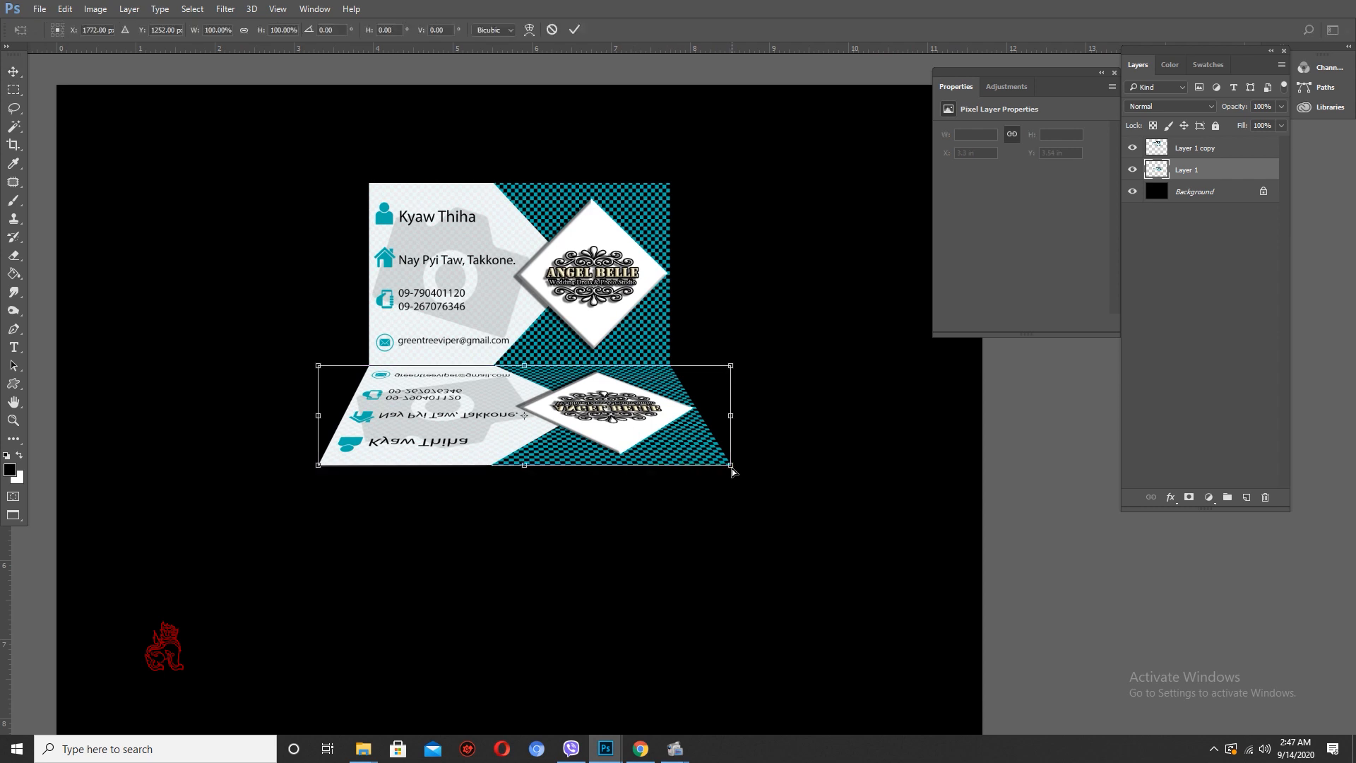
{"action": "left_click_drag", "start_coordinate": [732, 466], "coordinate": [736, 467]}
{"action": "key", "text": "Return"}
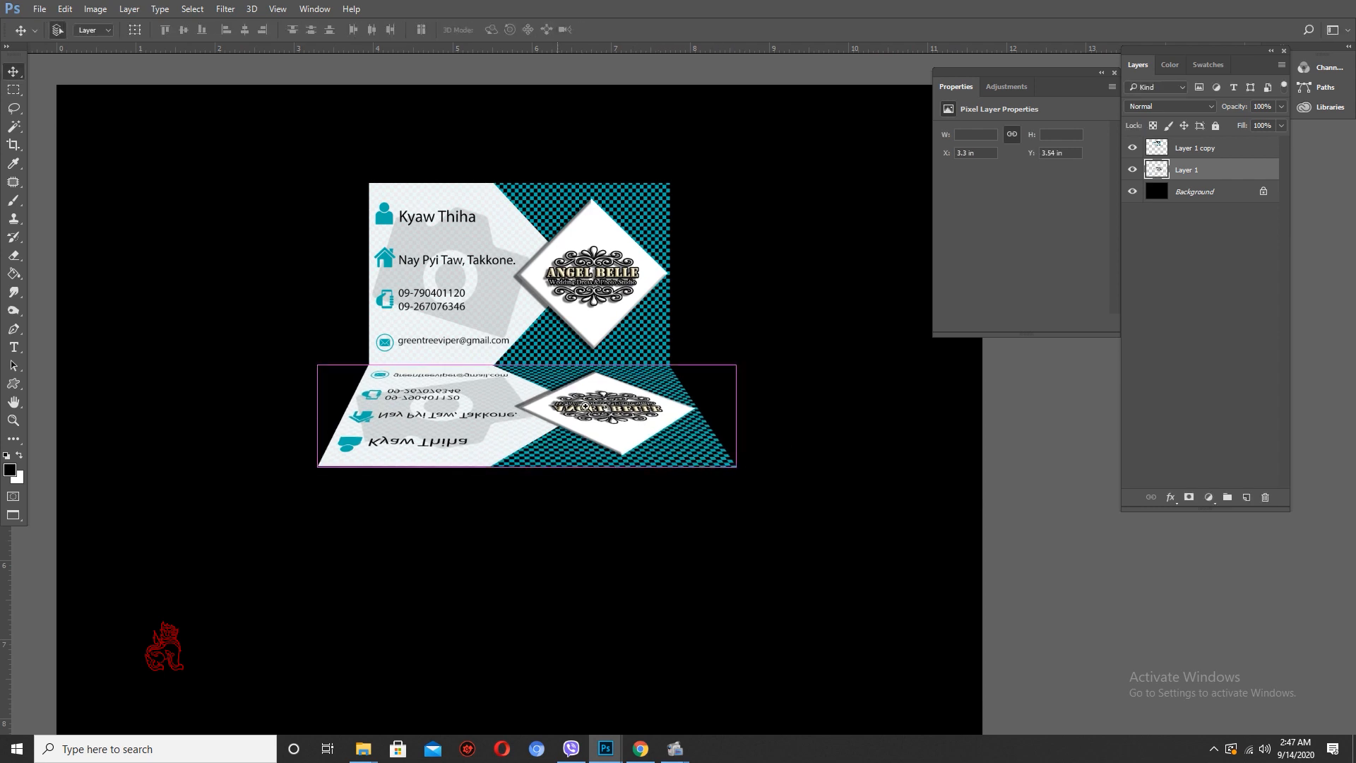
{"action": "scroll", "coordinate": [585, 406], "scroll_direction": "up", "scroll_amount": 2}
{"action": "scroll", "coordinate": [585, 406], "scroll_direction": "down", "scroll_amount": 3}
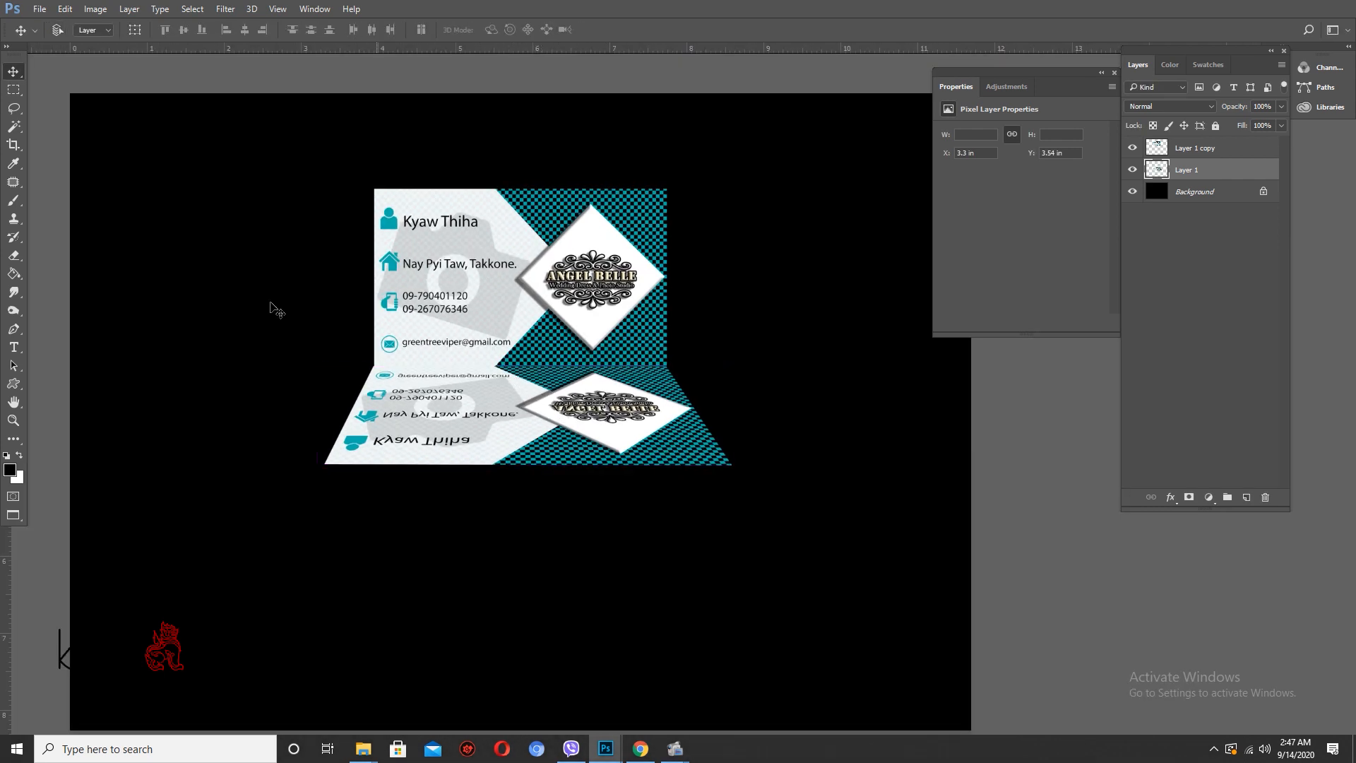
- Draw a thin rectangular selection across the seam between the card and its reflection
{"action": "left_click_drag", "start_coordinate": [14, 89], "coordinate": [43, 92]}
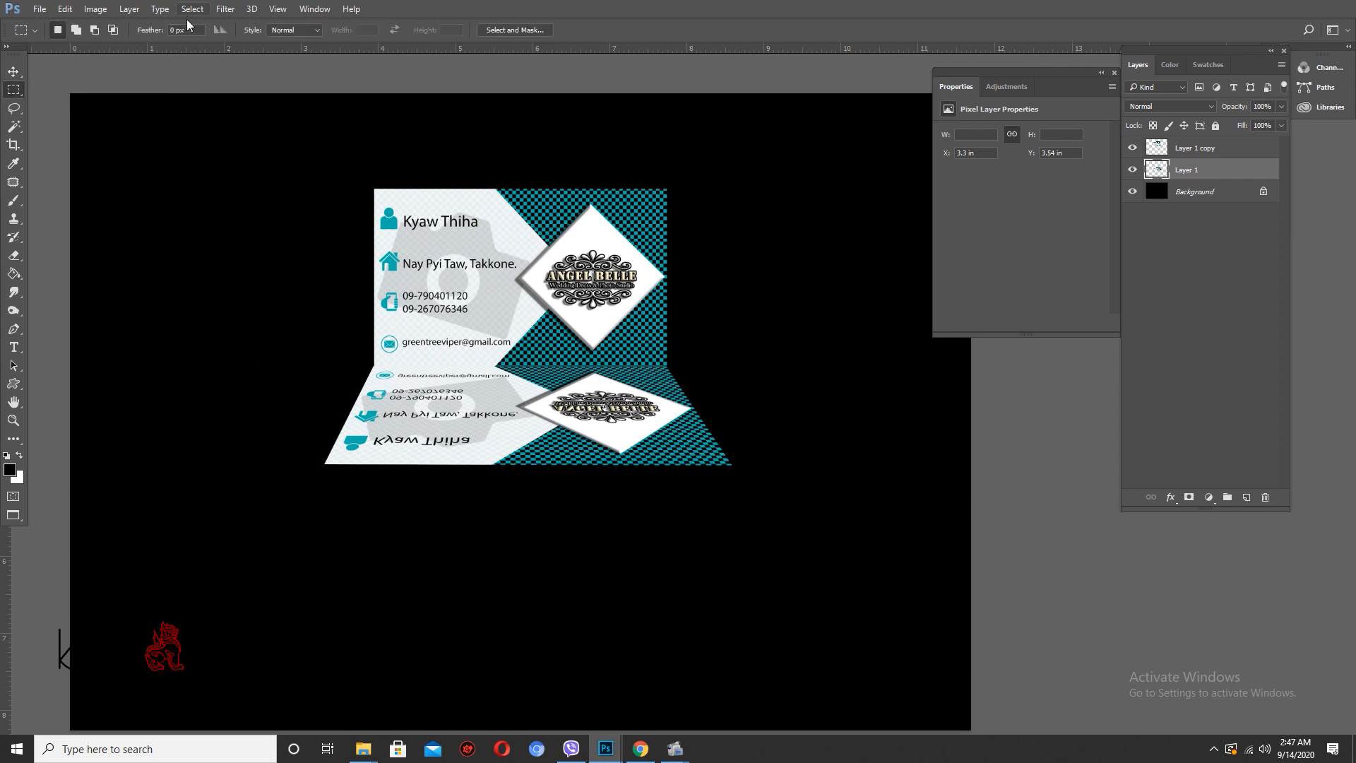
{"action": "left_click_drag", "start_coordinate": [349, 347], "coordinate": [703, 376]}
{"action": "scroll", "coordinate": [590, 410], "scroll_direction": "up", "scroll_amount": 2}
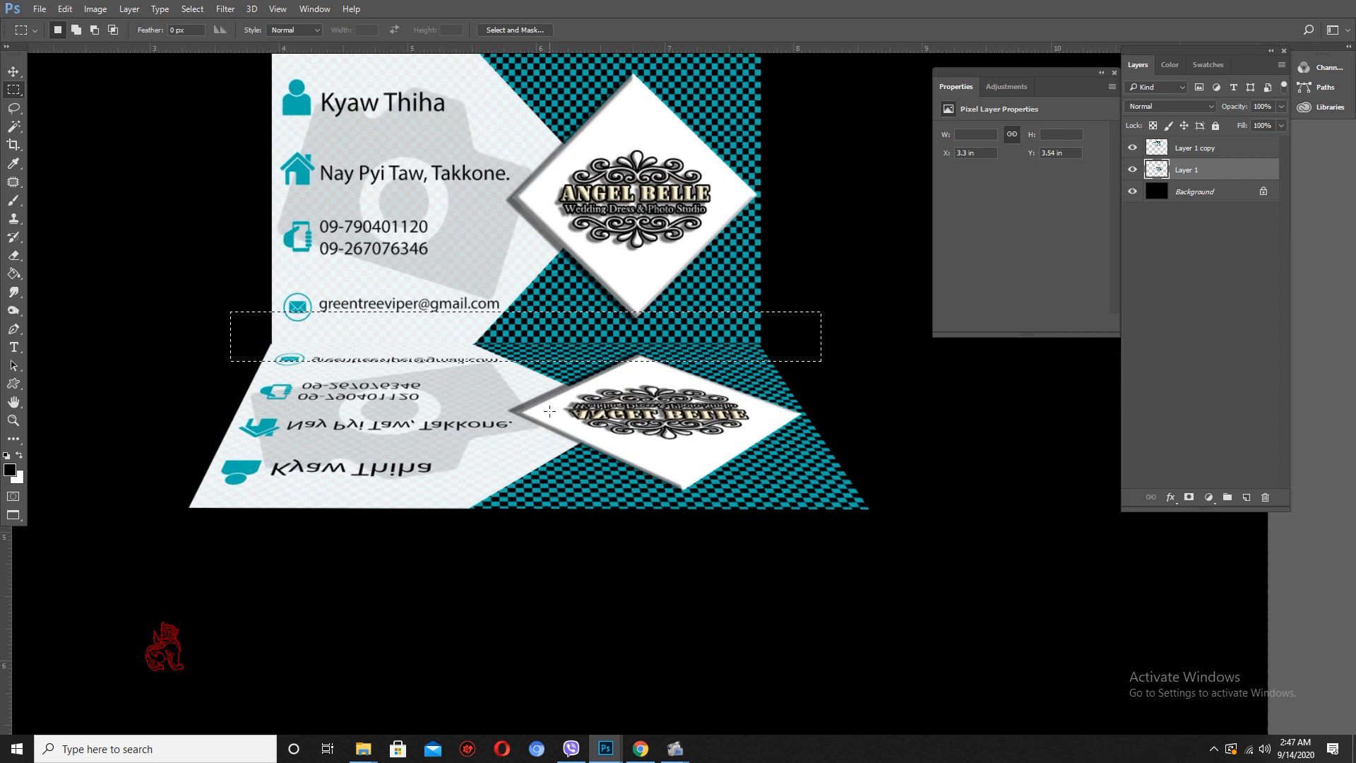
{"action": "key", "text": "v"}
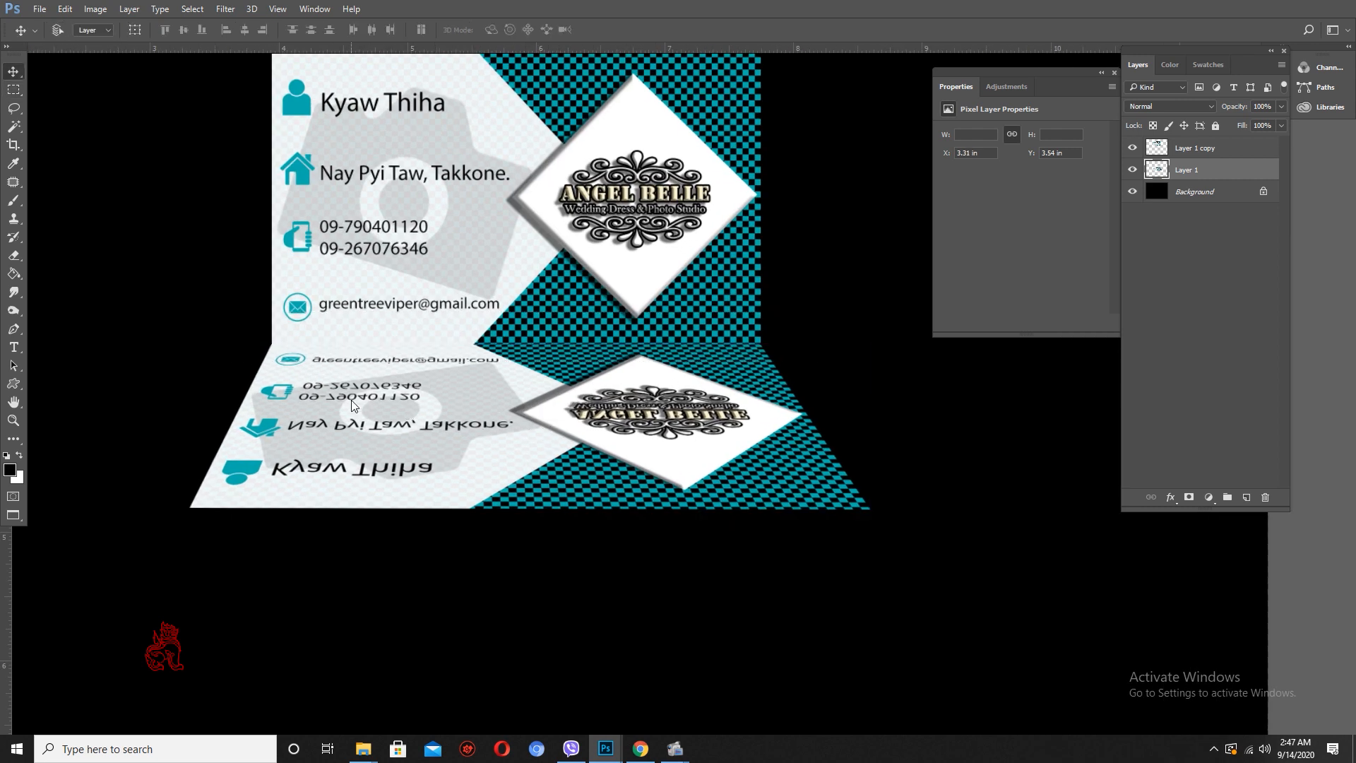
{"action": "key", "text": "m"}
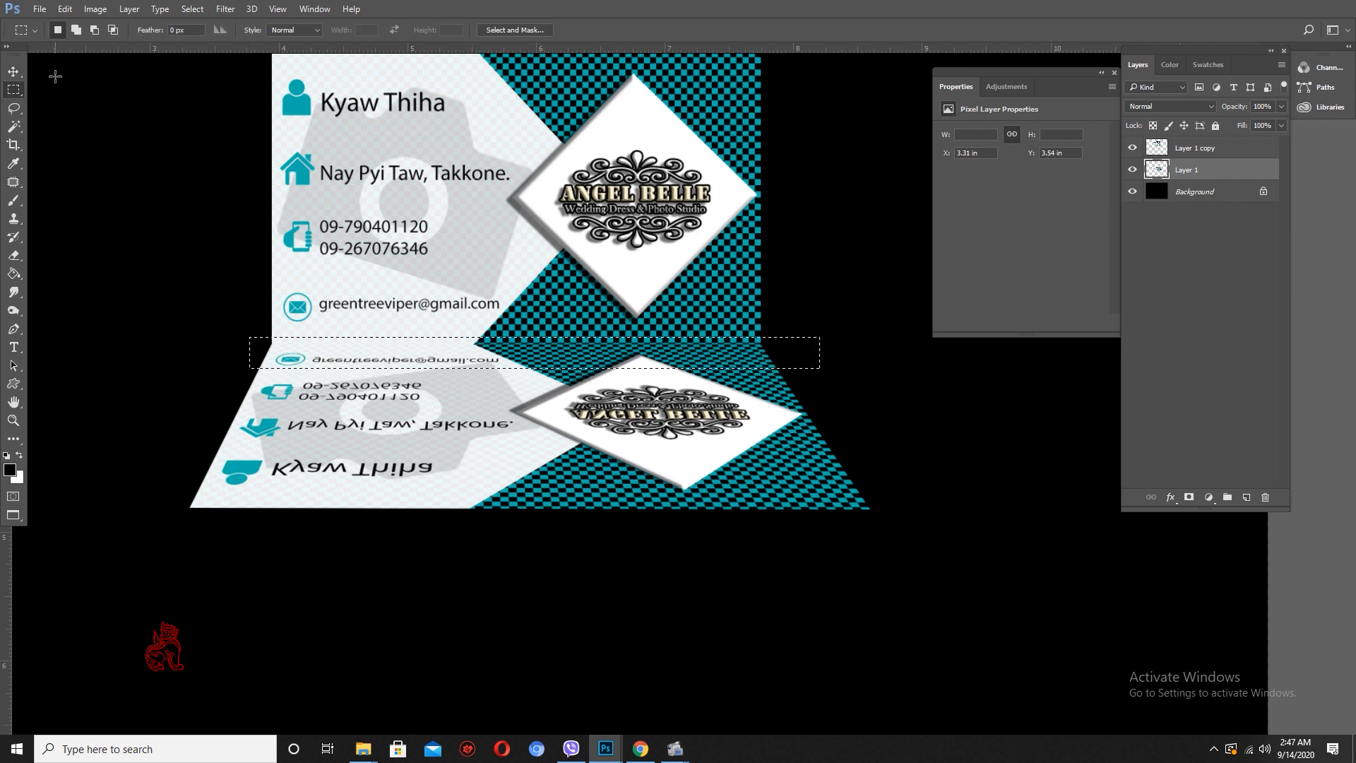
- Feather the selection, trying 5 pixels first and settling on a 10-pixel radius
{"action": "left_click", "coordinate": [192, 9]}
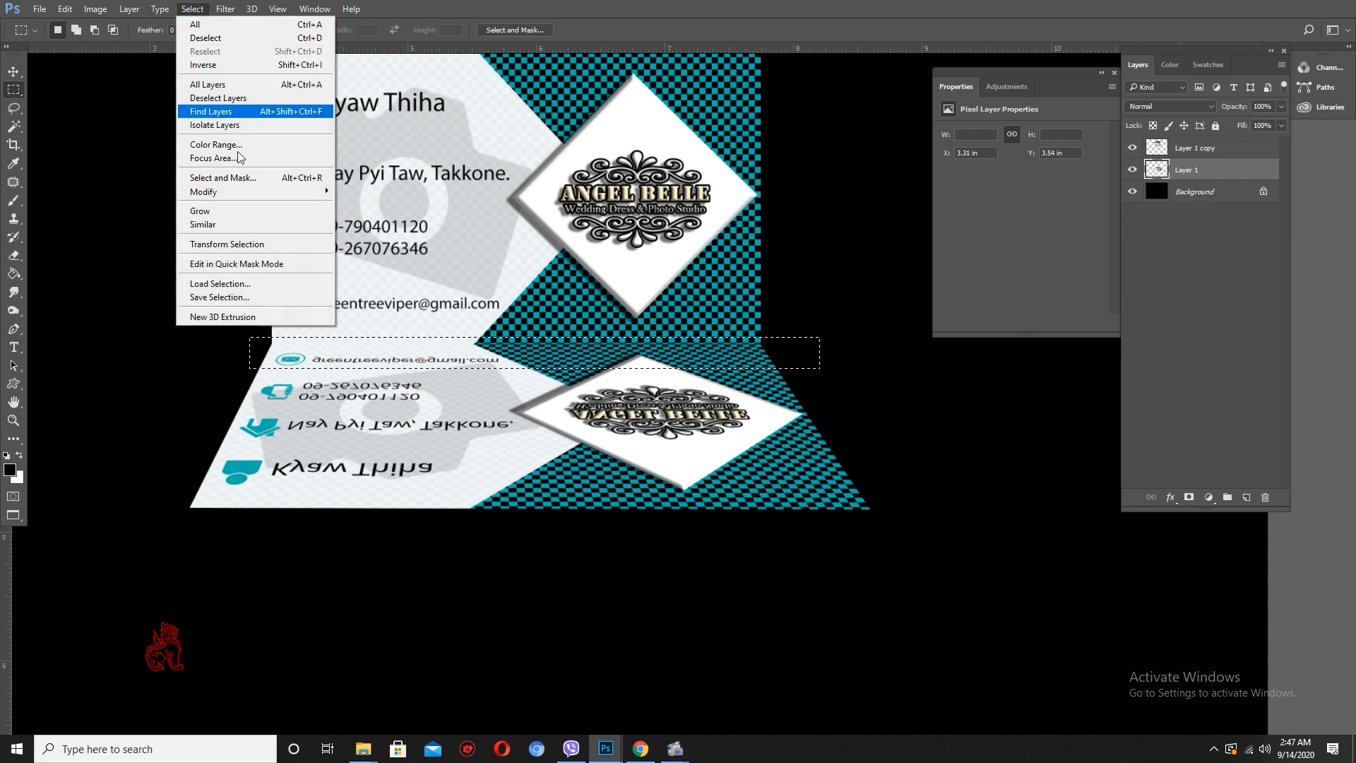
{"action": "mouse_move", "coordinate": [311, 191]}
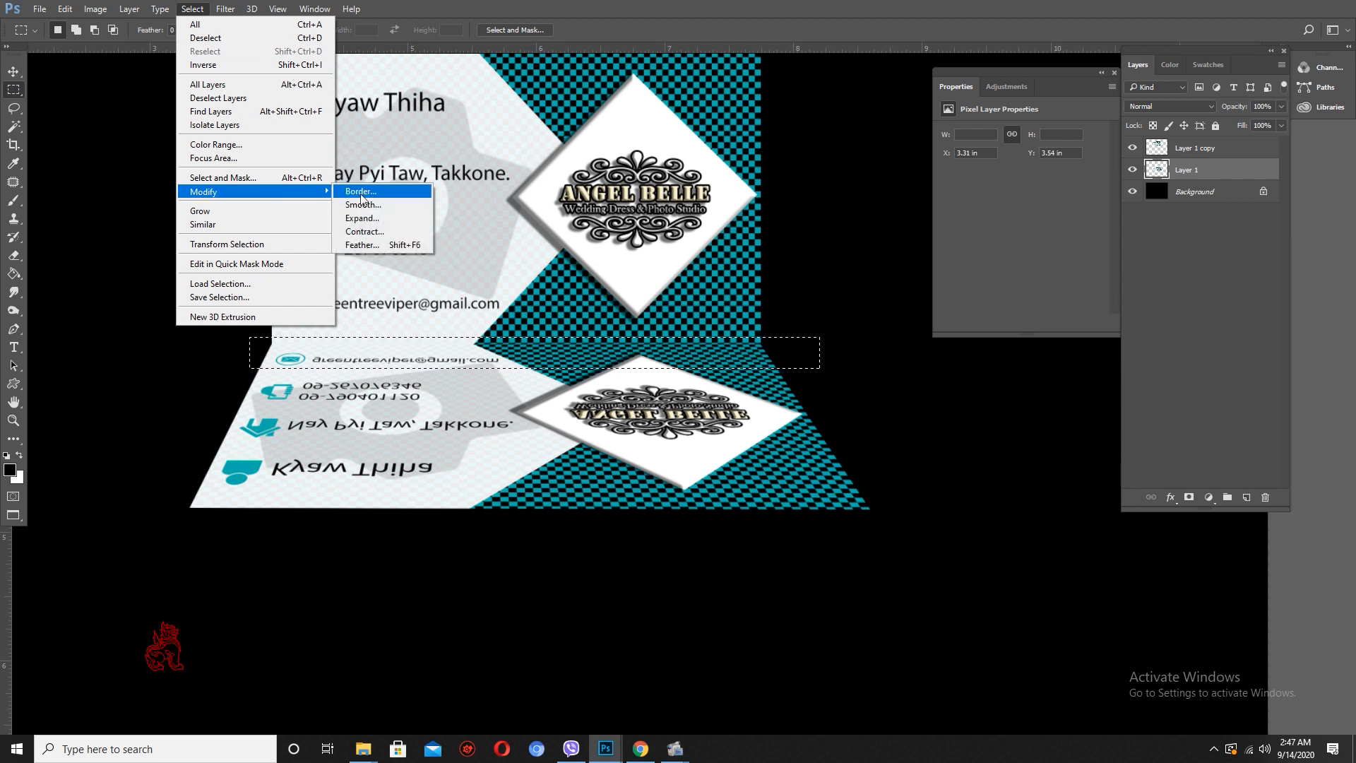
{"action": "left_click", "coordinate": [375, 243]}
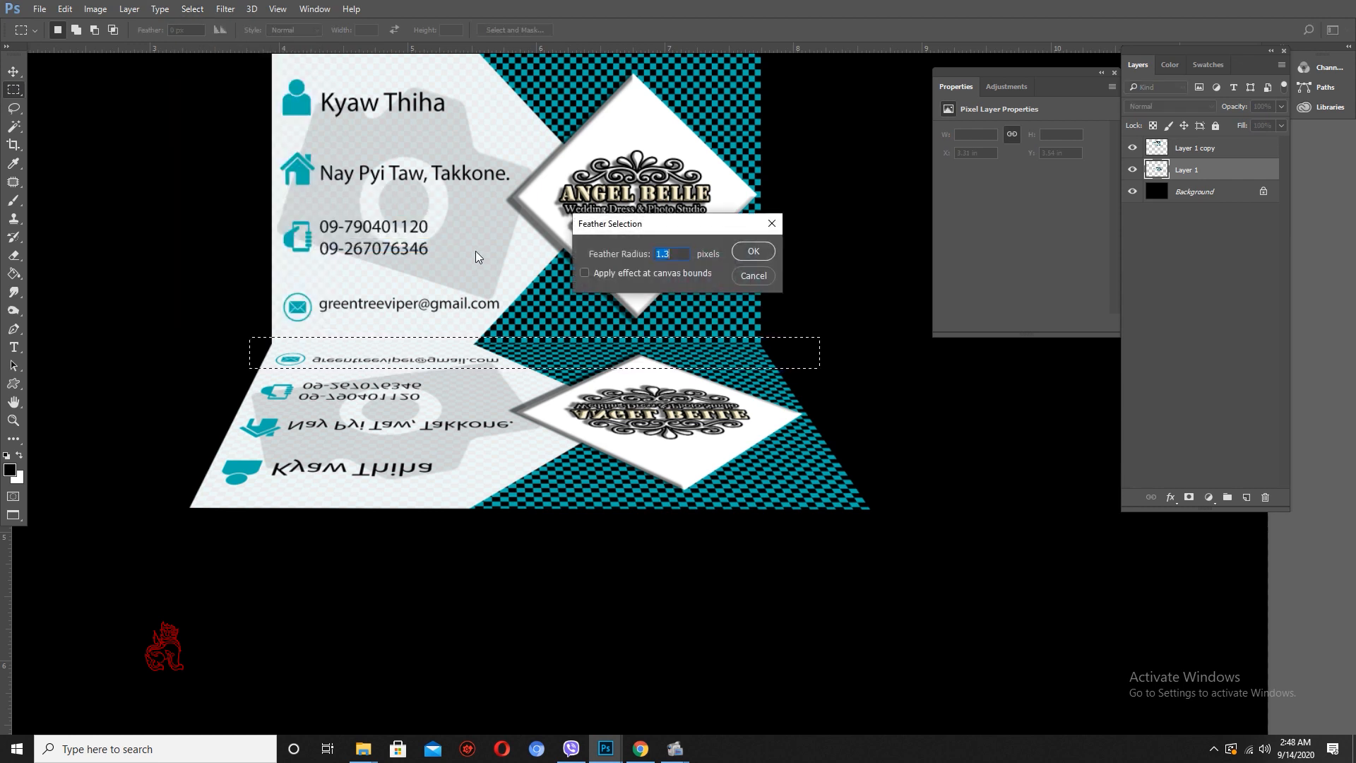
{"action": "type", "text": "5"}
{"action": "key", "text": "Return"}
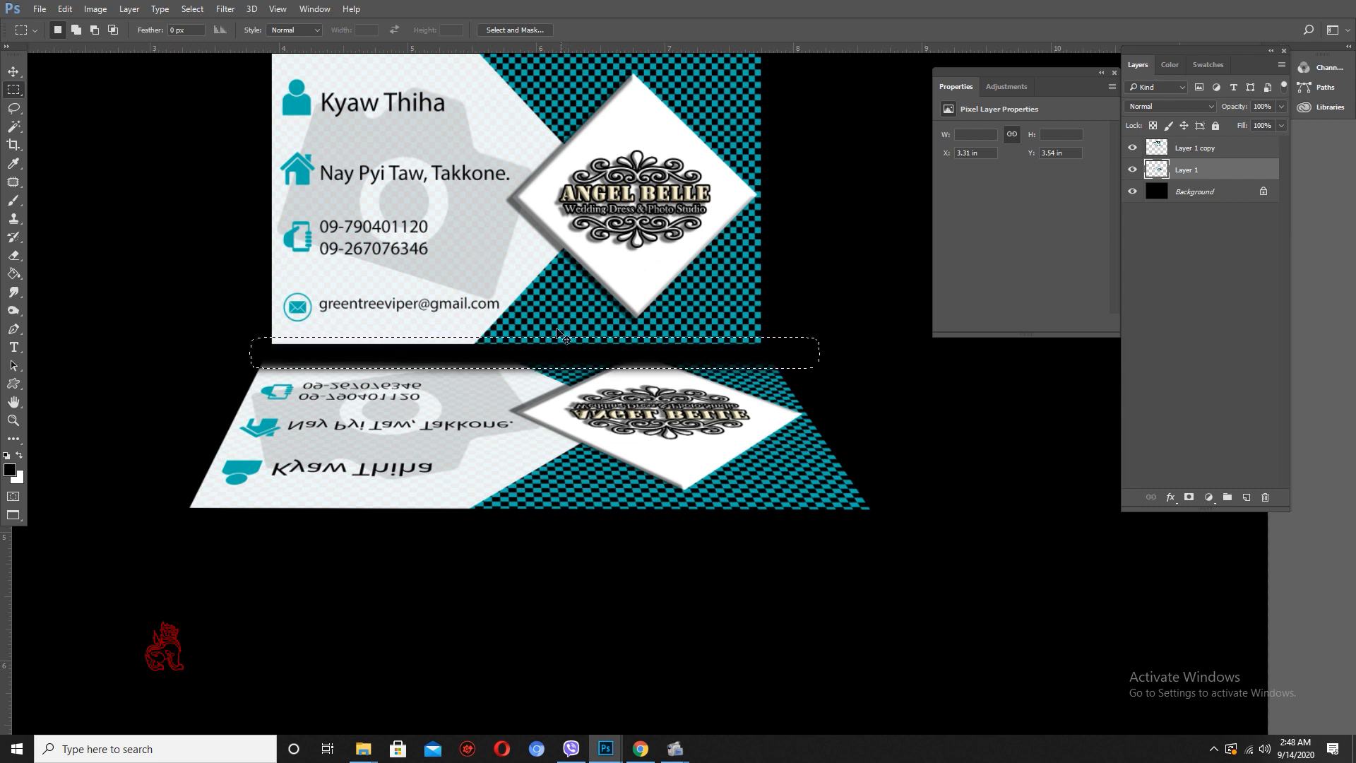
{"action": "left_click", "coordinate": [192, 9]}
{"action": "left_click", "coordinate": [192, 8]}
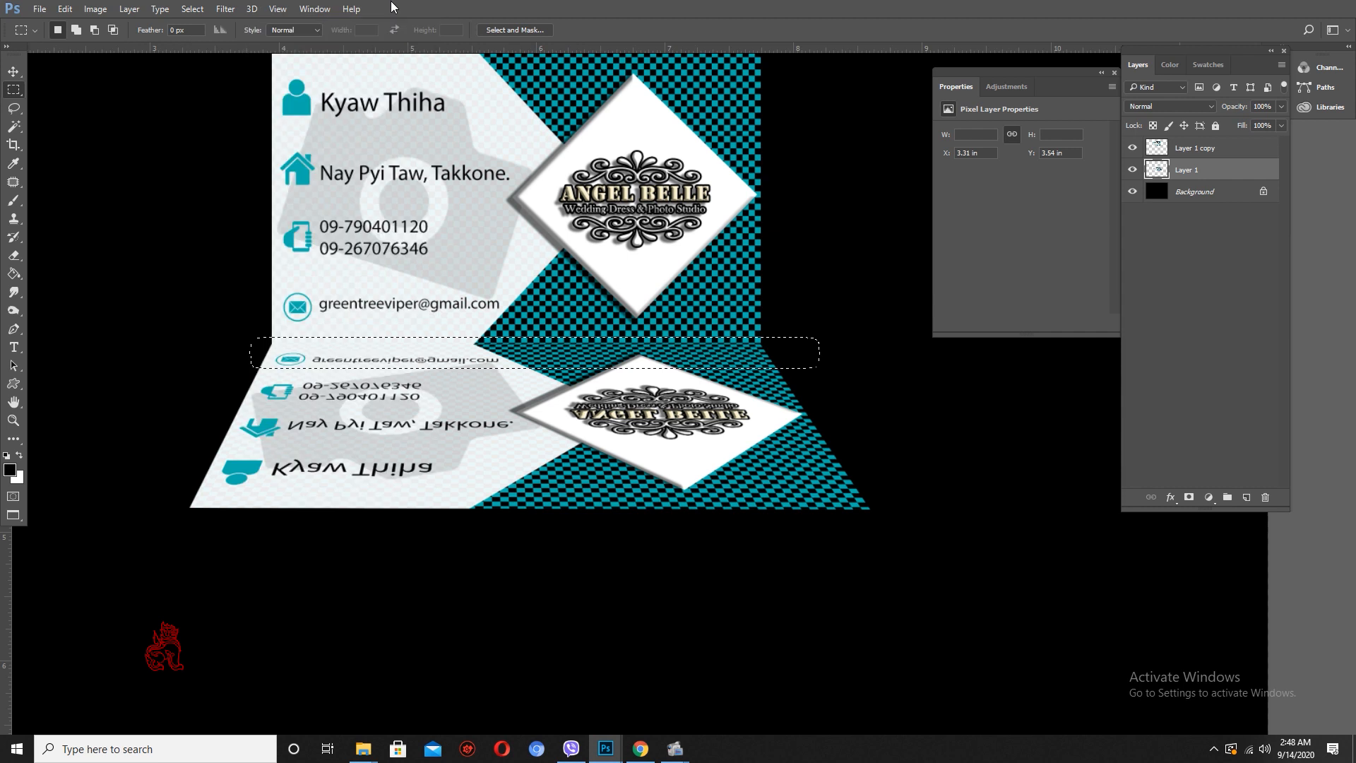
{"action": "left_click", "coordinate": [192, 8]}
{"action": "mouse_move", "coordinate": [218, 191]}
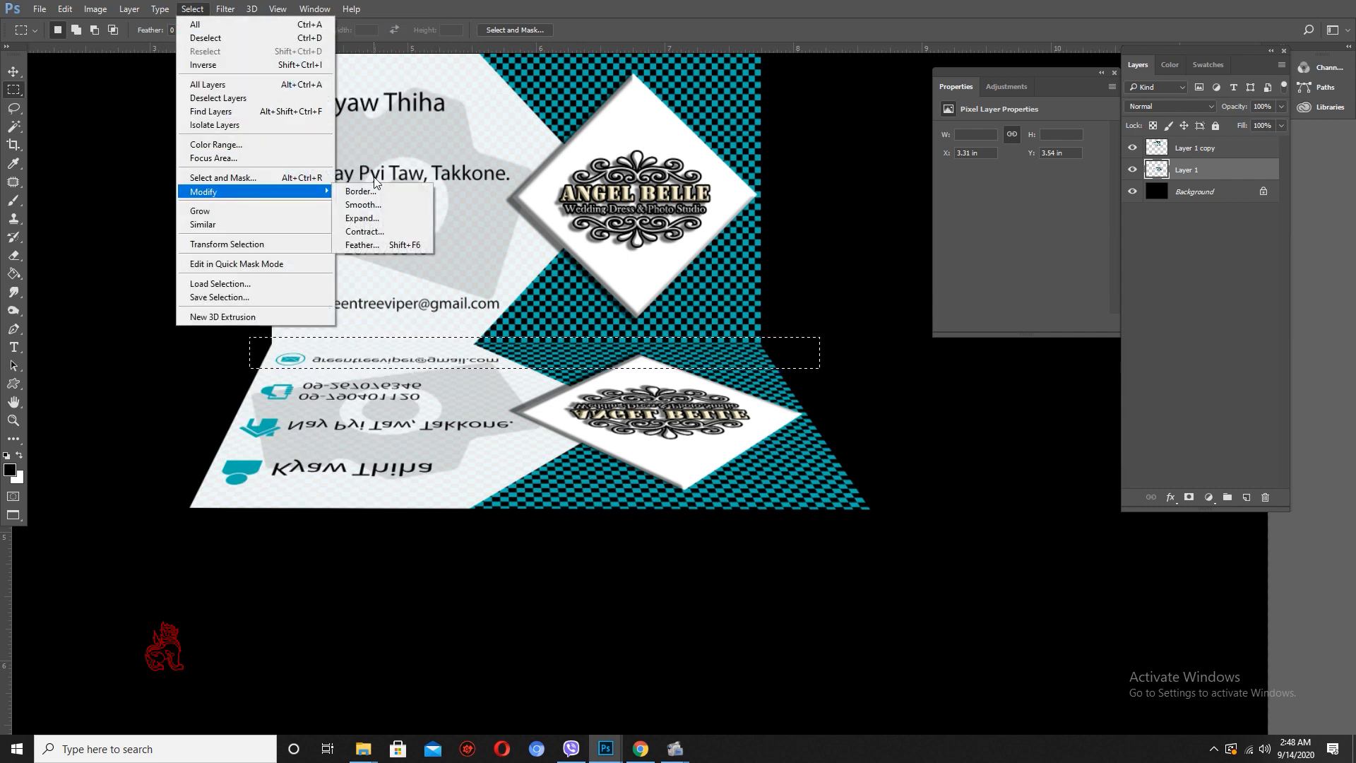
{"action": "left_click", "coordinate": [368, 245]}
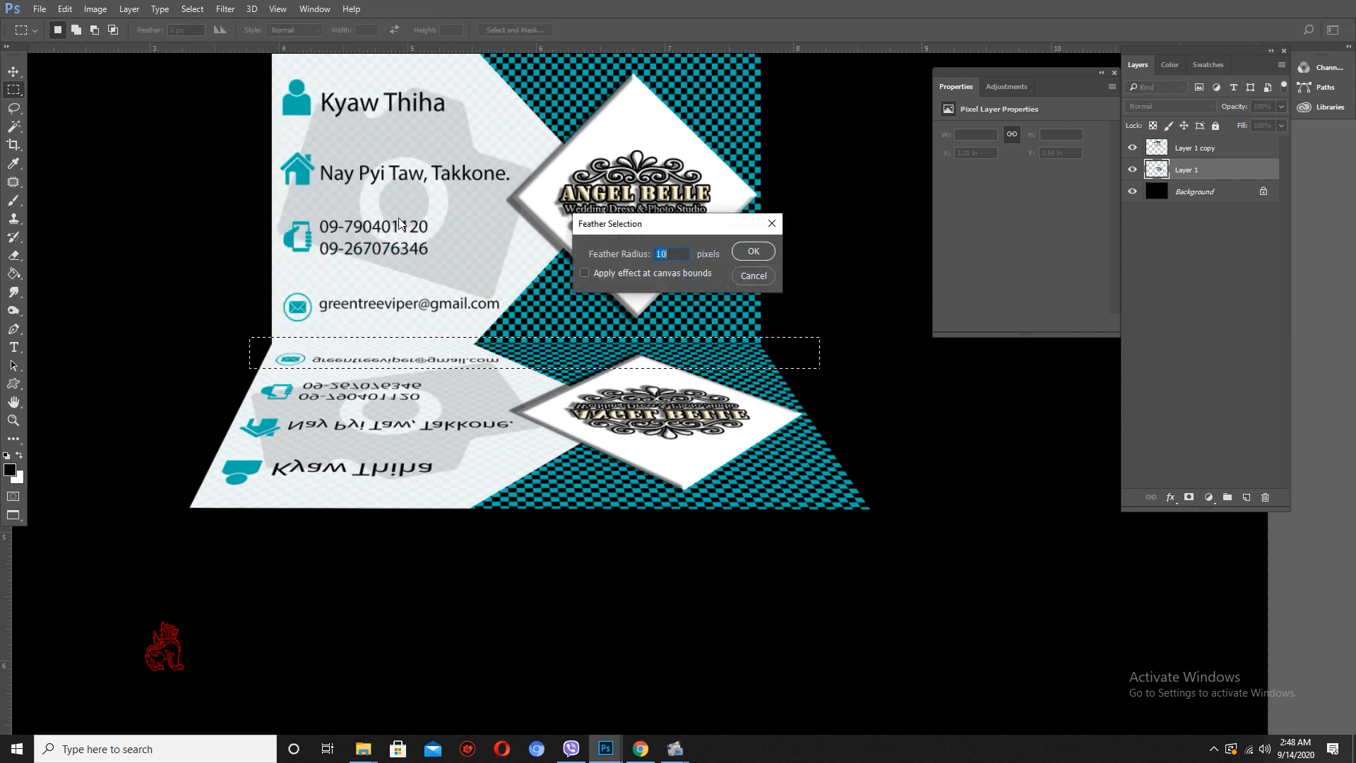
{"action": "type", "text": "10"}
{"action": "key", "text": "Return"}
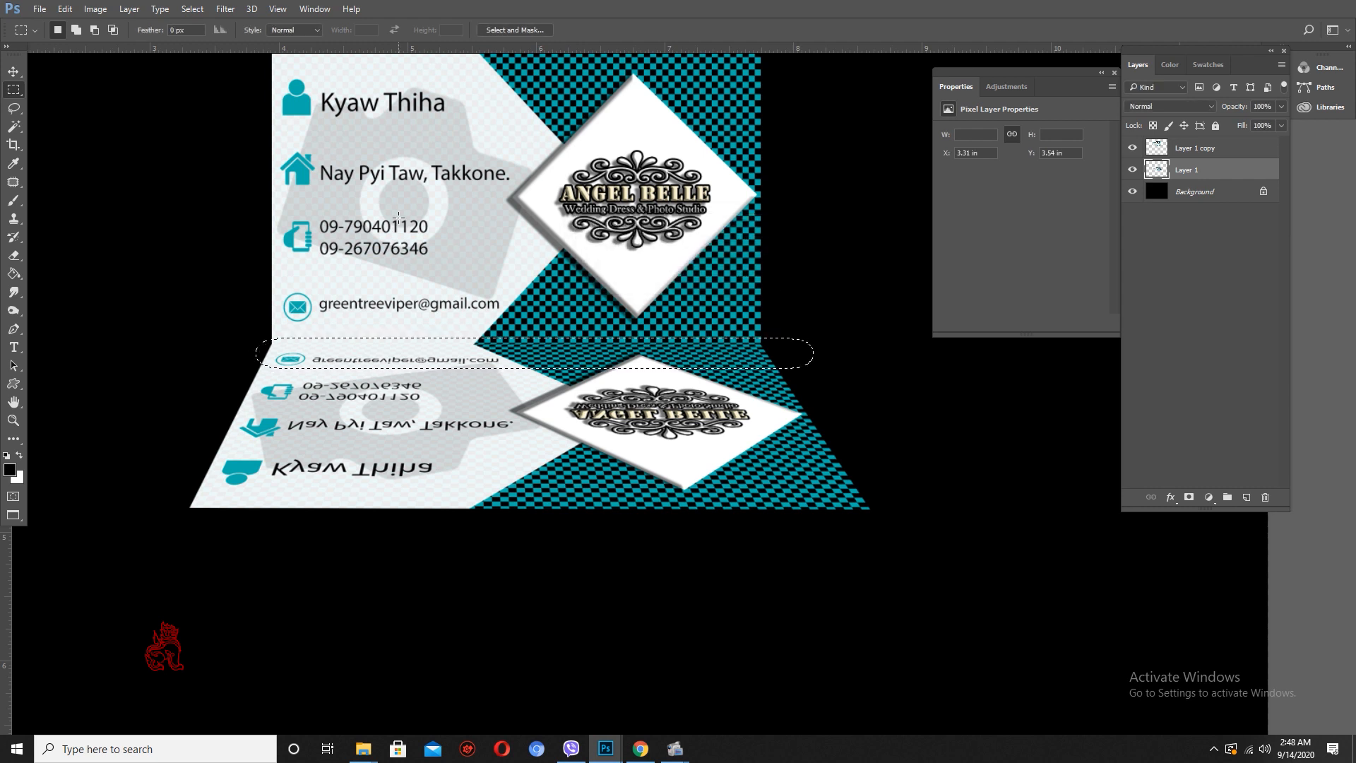
{"action": "scroll", "coordinate": [625, 278], "scroll_direction": "down", "scroll_amount": 4}
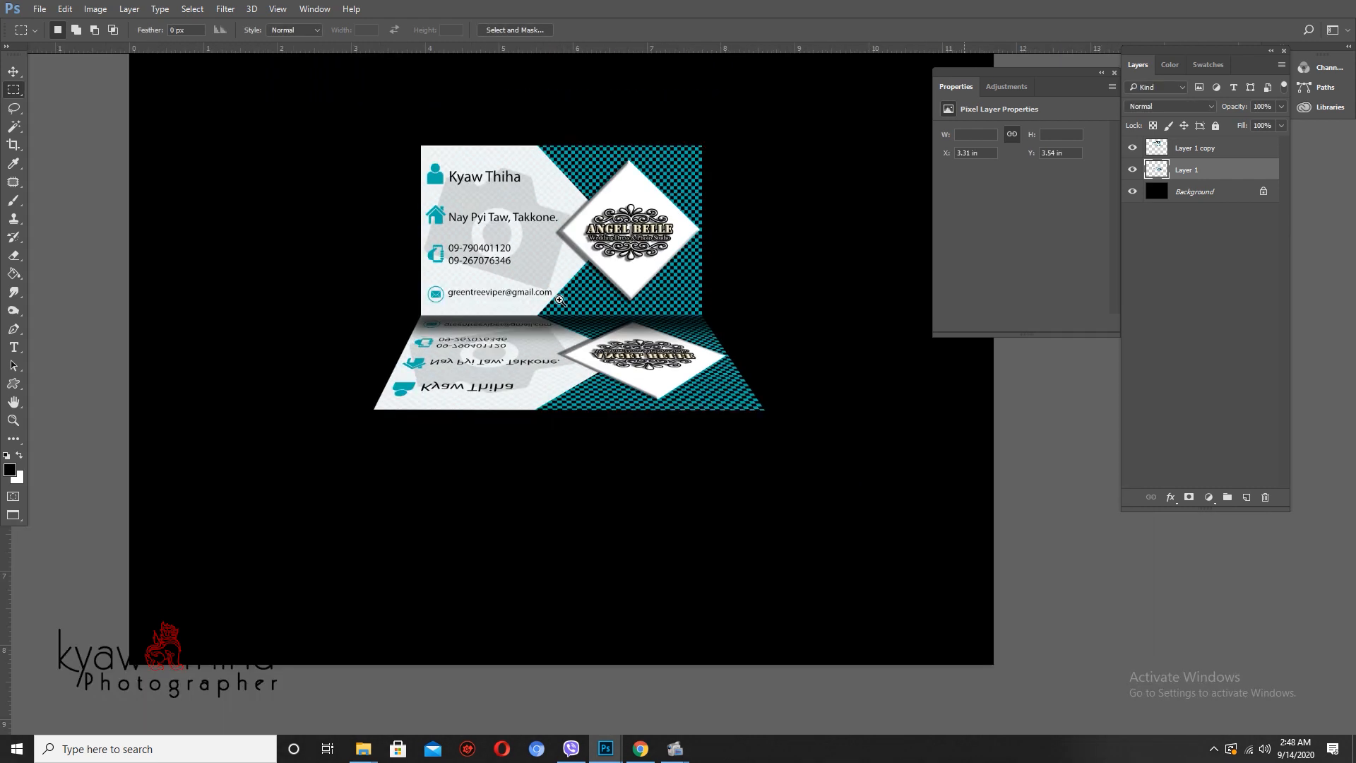
- Fade the reflection by lowering Layer 1's opacity to 50% and its fill to 58%
{"action": "scroll", "coordinate": [618, 295], "scroll_direction": "up", "scroll_amount": 2}
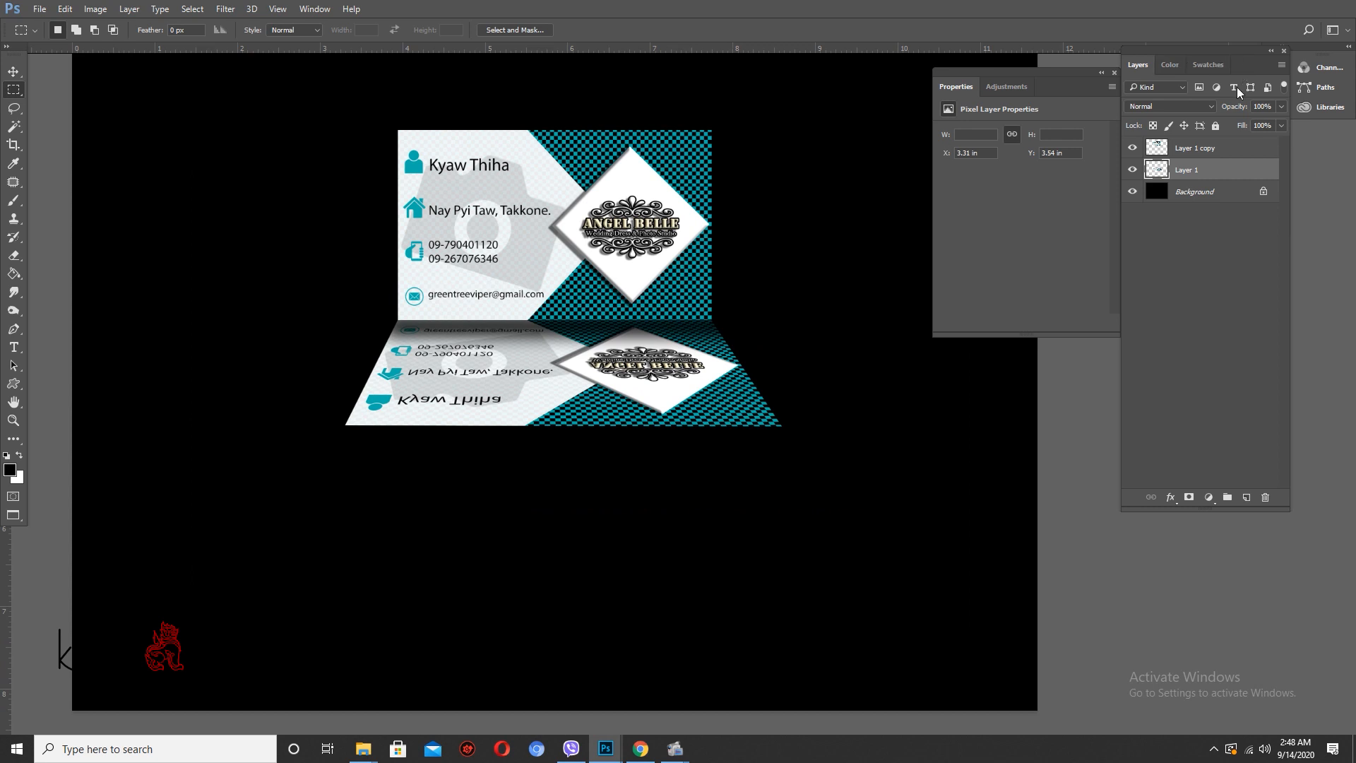
{"action": "left_click_drag", "start_coordinate": [1229, 110], "coordinate": [1232, 125]}
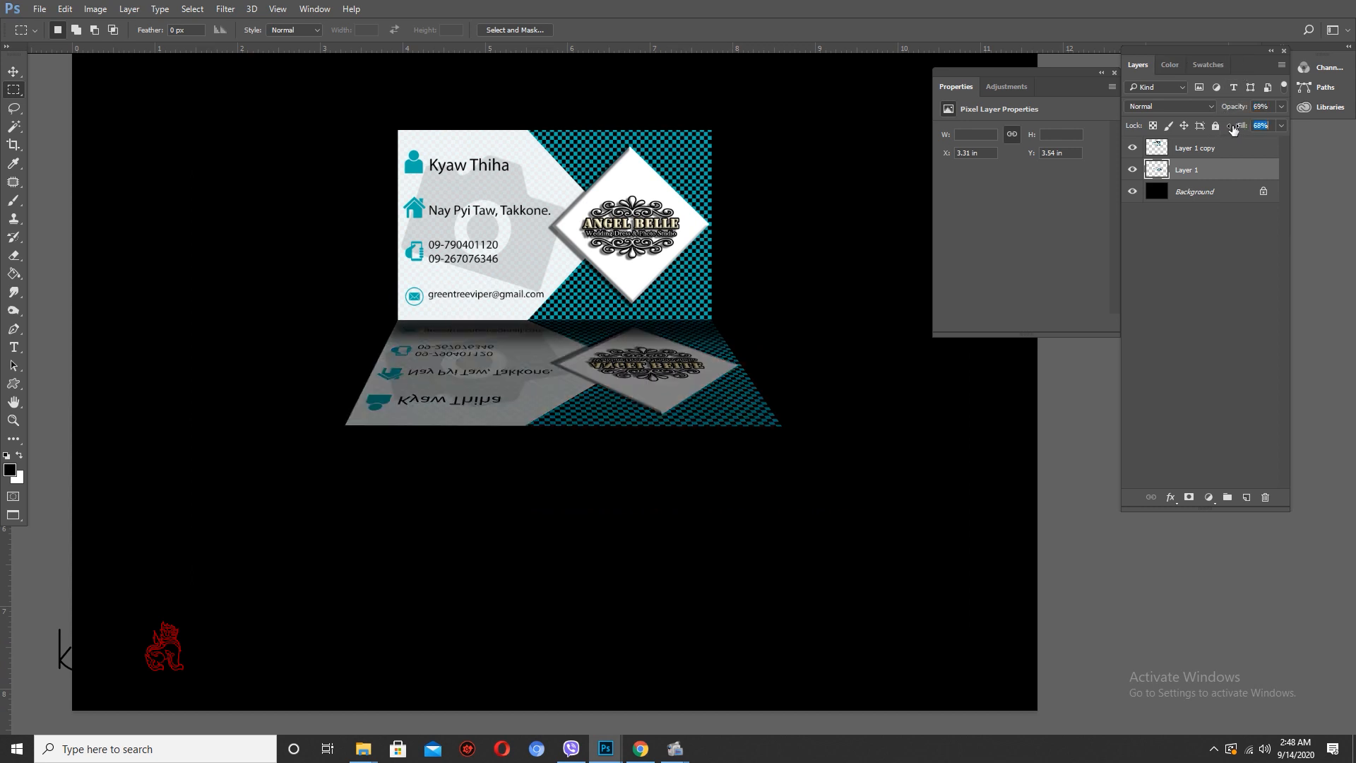
{"action": "scroll", "coordinate": [760, 357], "scroll_direction": "up", "scroll_amount": 3}
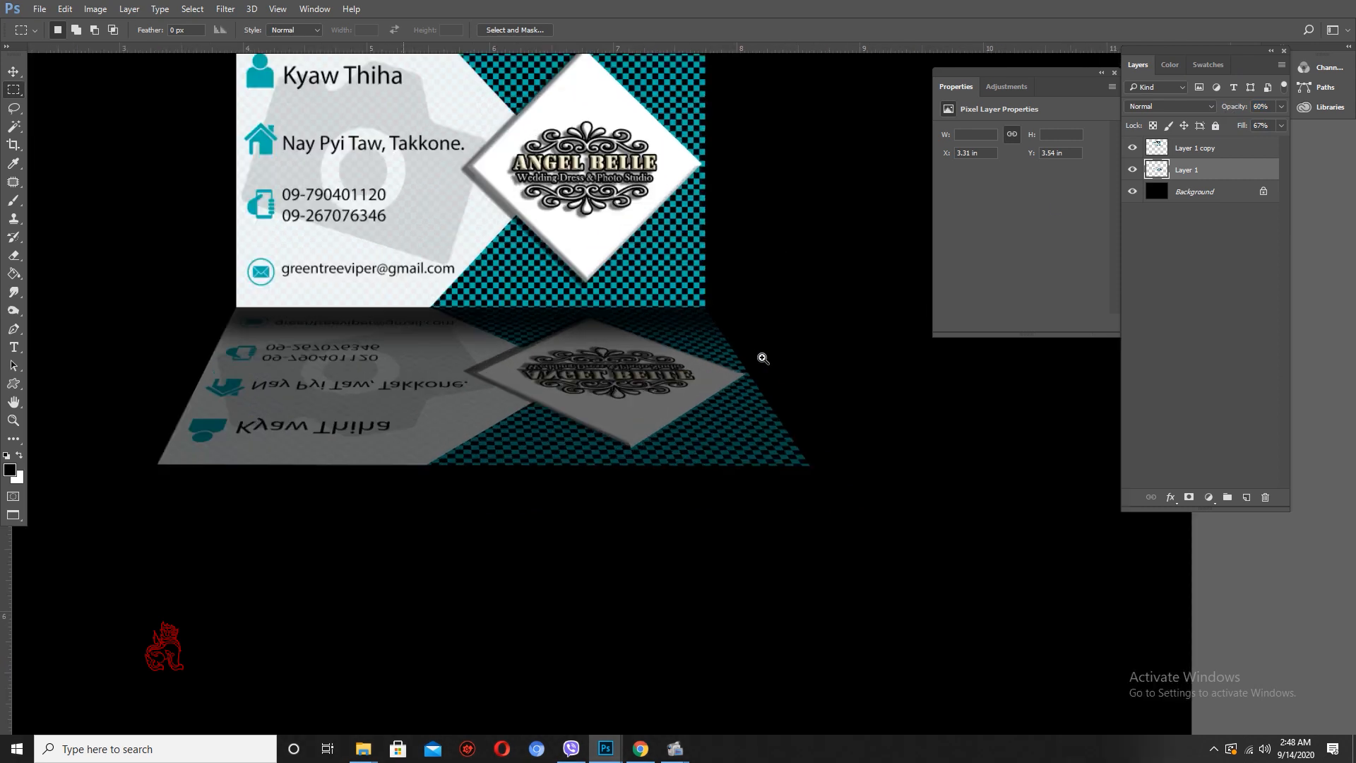
{"action": "scroll", "coordinate": [734, 339], "scroll_direction": "down", "scroll_amount": 5}
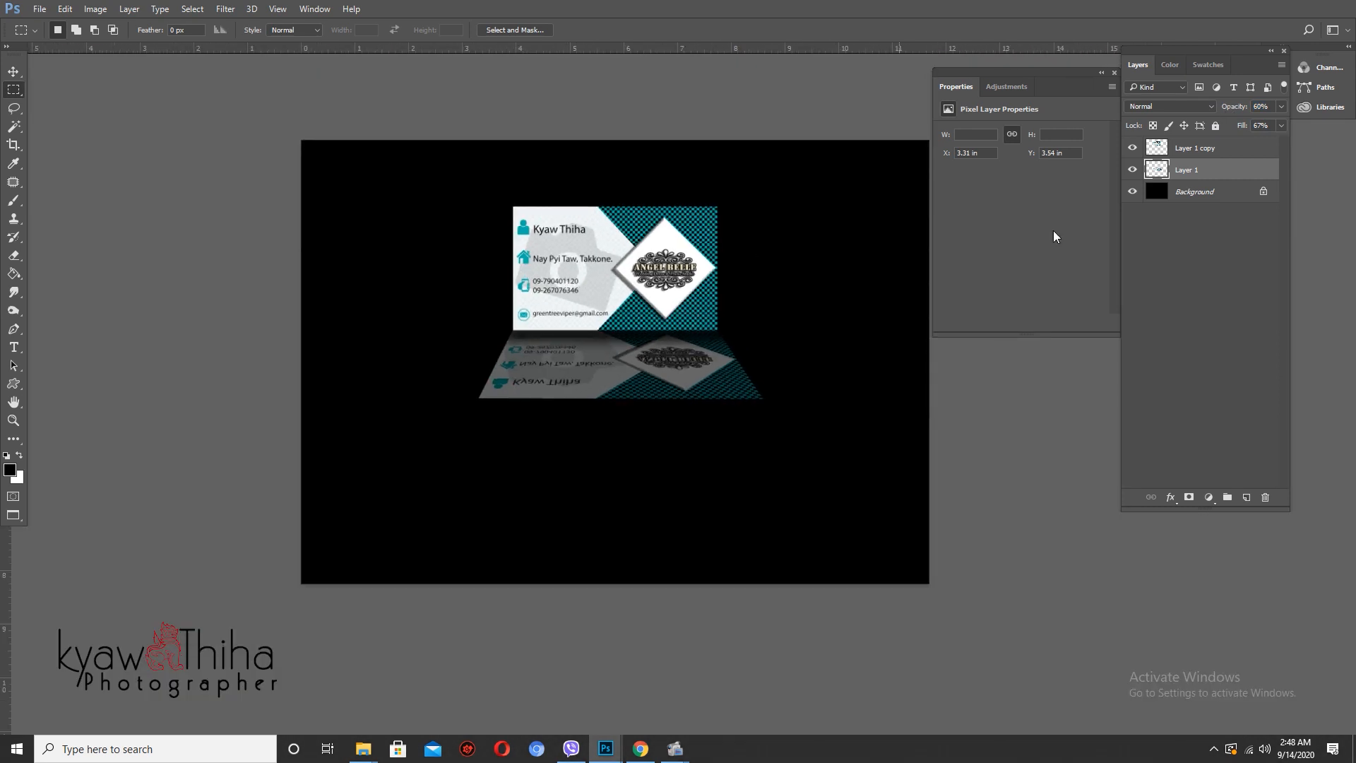
{"action": "left_click_drag", "start_coordinate": [1243, 128], "coordinate": [1242, 111]}
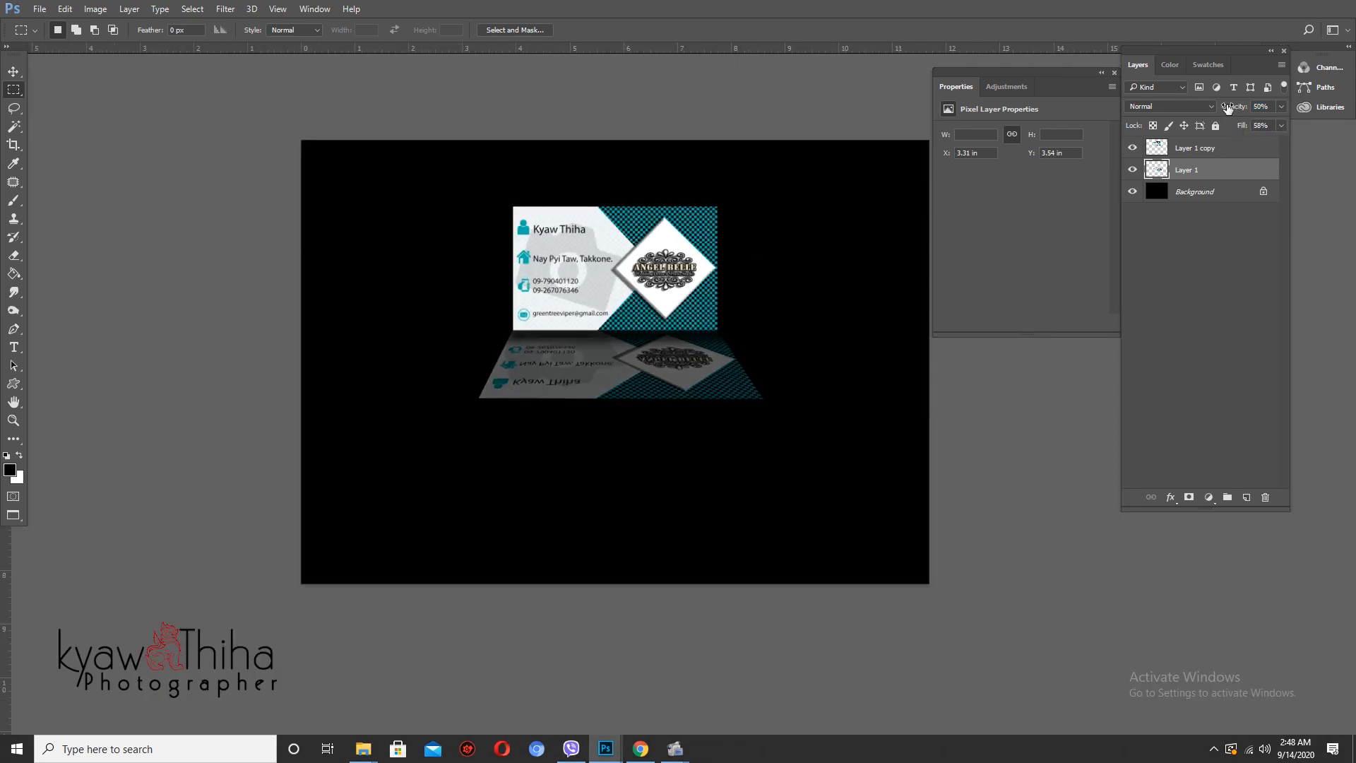
{"action": "scroll", "coordinate": [724, 360], "scroll_direction": "up", "scroll_amount": 3}
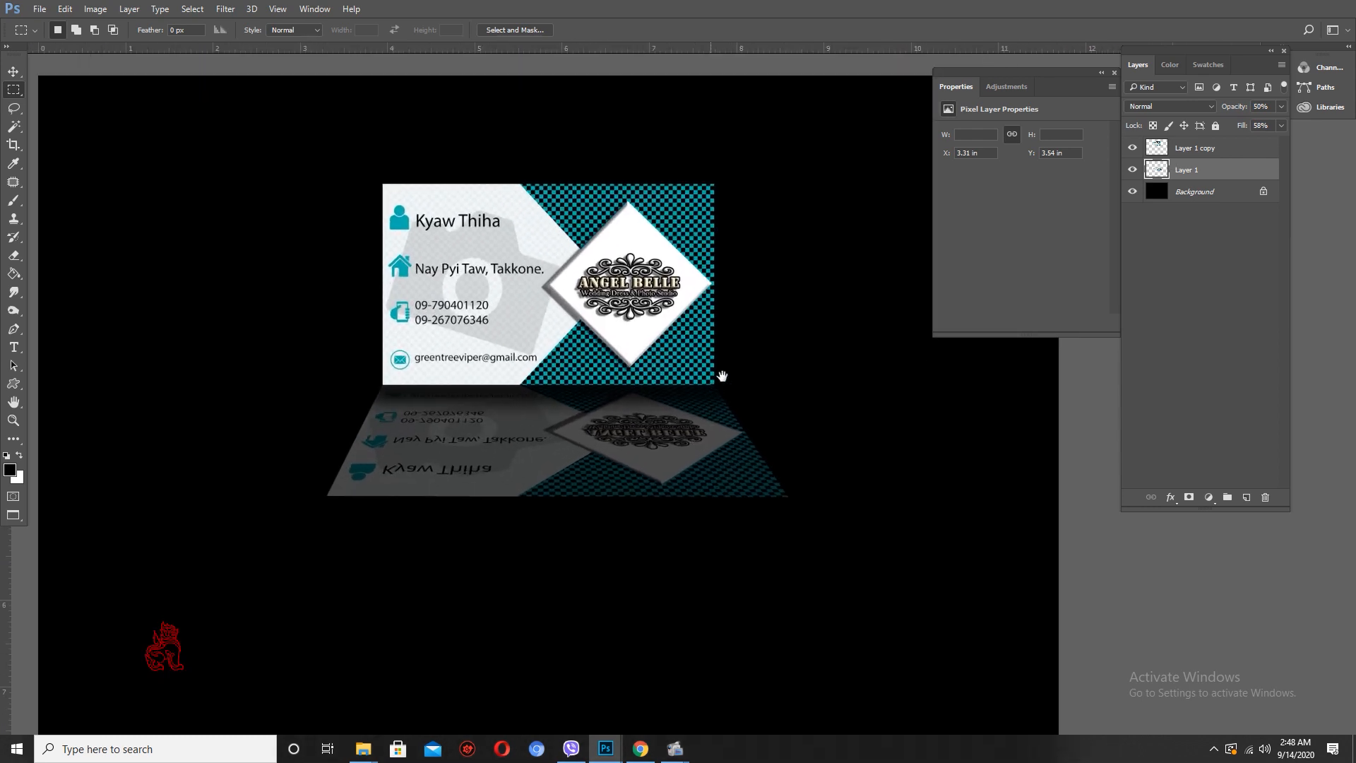
{"action": "scroll", "coordinate": [722, 376], "scroll_direction": "down", "scroll_amount": 3}
{"action": "scroll", "coordinate": [720, 385], "scroll_direction": "up", "scroll_amount": 1}
{"action": "scroll", "coordinate": [726, 399], "scroll_direction": "down", "scroll_amount": 1}
{"action": "scroll", "coordinate": [731, 403], "scroll_direction": "up", "scroll_amount": 4}
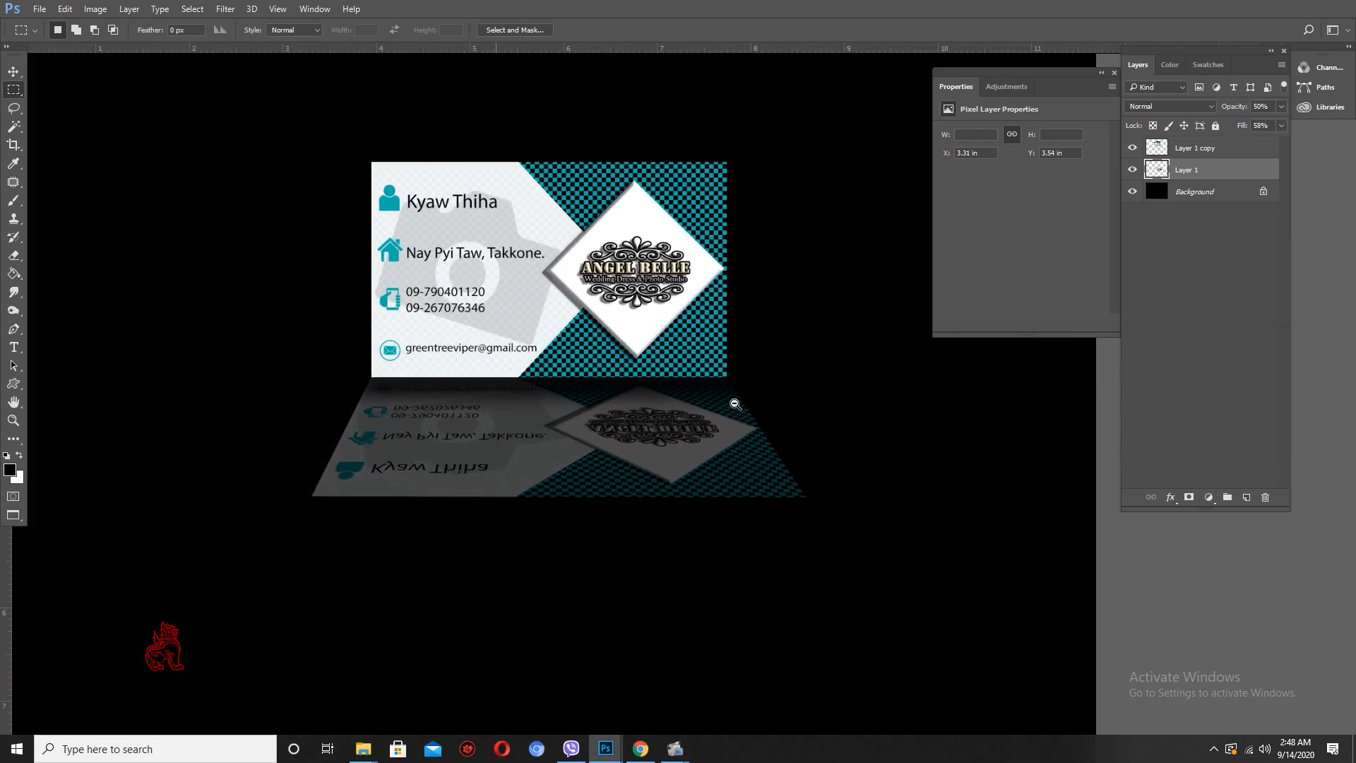
{"action": "scroll", "coordinate": [735, 404], "scroll_direction": "down", "scroll_amount": 2}
- Nudge the reflection up so it sits flush beneath the card
{"action": "key", "text": "v"}
{"action": "left_click_drag", "start_coordinate": [692, 431], "coordinate": [692, 426]}
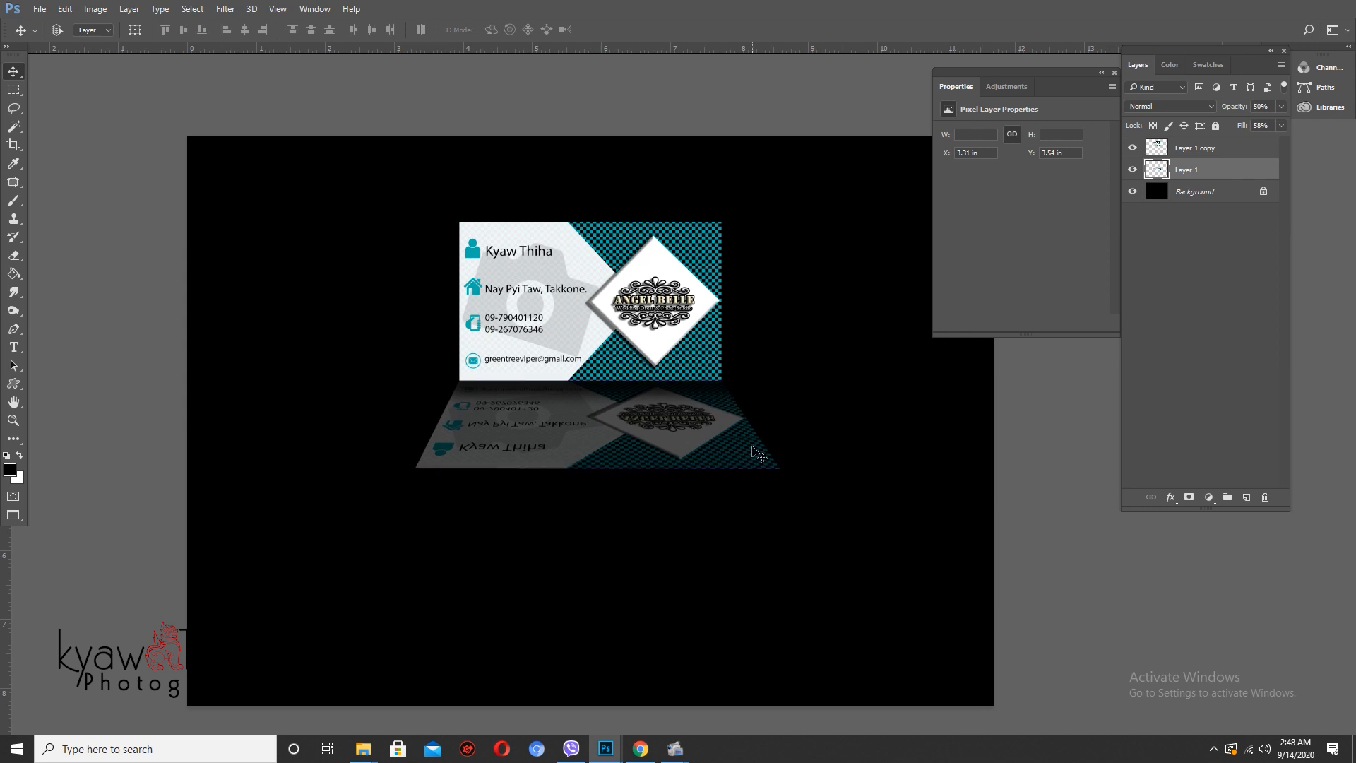
{"action": "scroll", "coordinate": [558, 310], "scroll_direction": "down", "scroll_amount": 1}
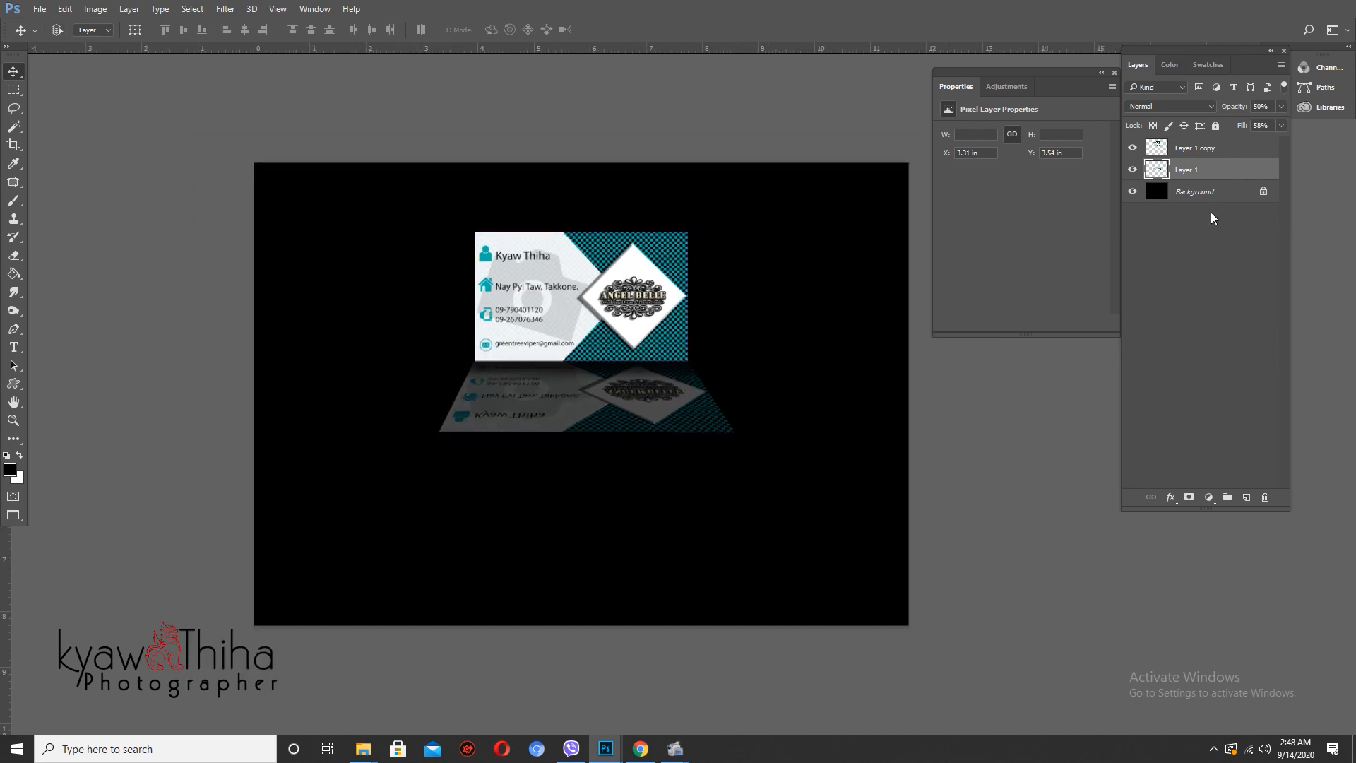
{"action": "key", "text": "m"}
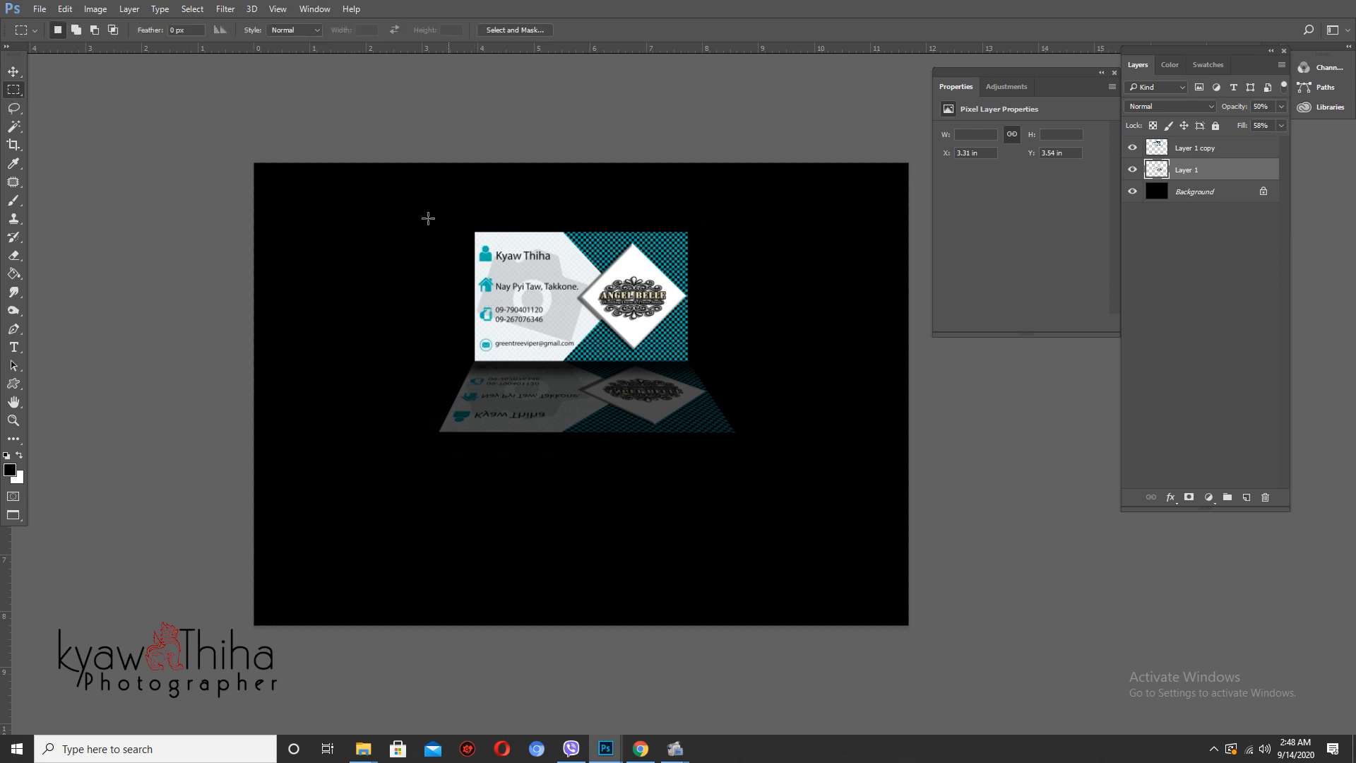
- Crop the canvas to a selection around the card and its reflection, giving 6.087 × 4.047 in
{"action": "left_click_drag", "start_coordinate": [408, 213], "coordinate": [751, 440]}
{"action": "key", "text": "alt+i"}
{"action": "key", "text": "p"}
{"action": "left_click_drag", "start_coordinate": [740, 417], "coordinate": [770, 452]}
- Flatten the image into one layer and bring up Save As
{"action": "key", "text": "ctrl+shift+e"}
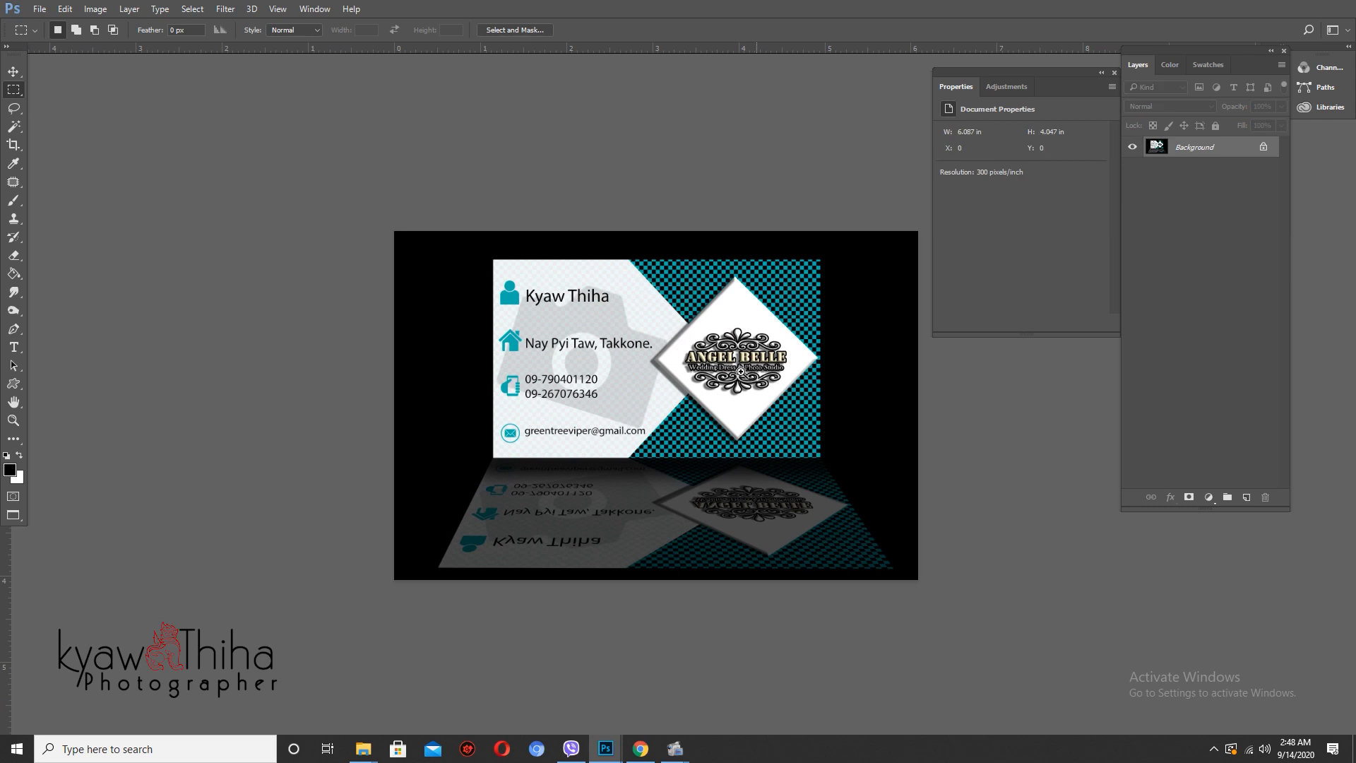
{"action": "left_click_drag", "start_coordinate": [740, 370], "coordinate": [673, 397]}
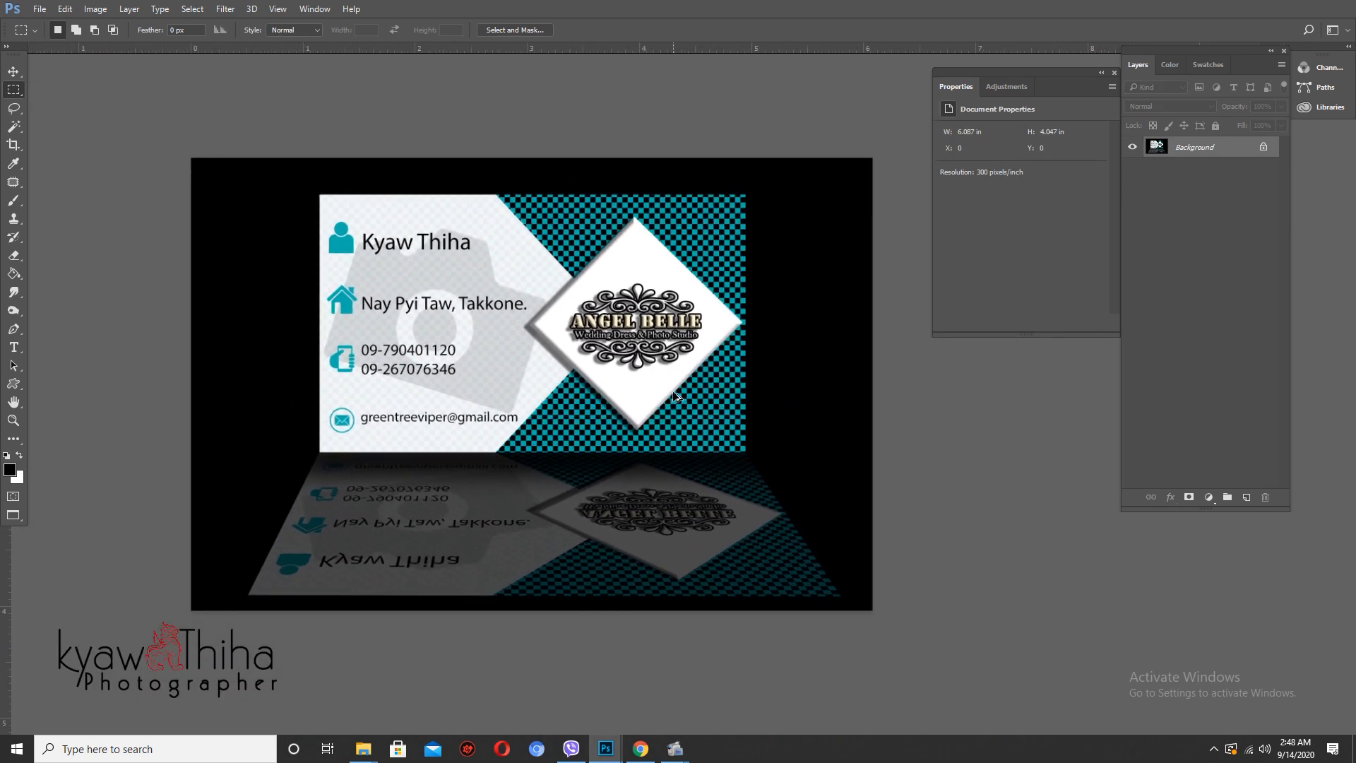
{"action": "key", "text": "ctrl+alt+s"}
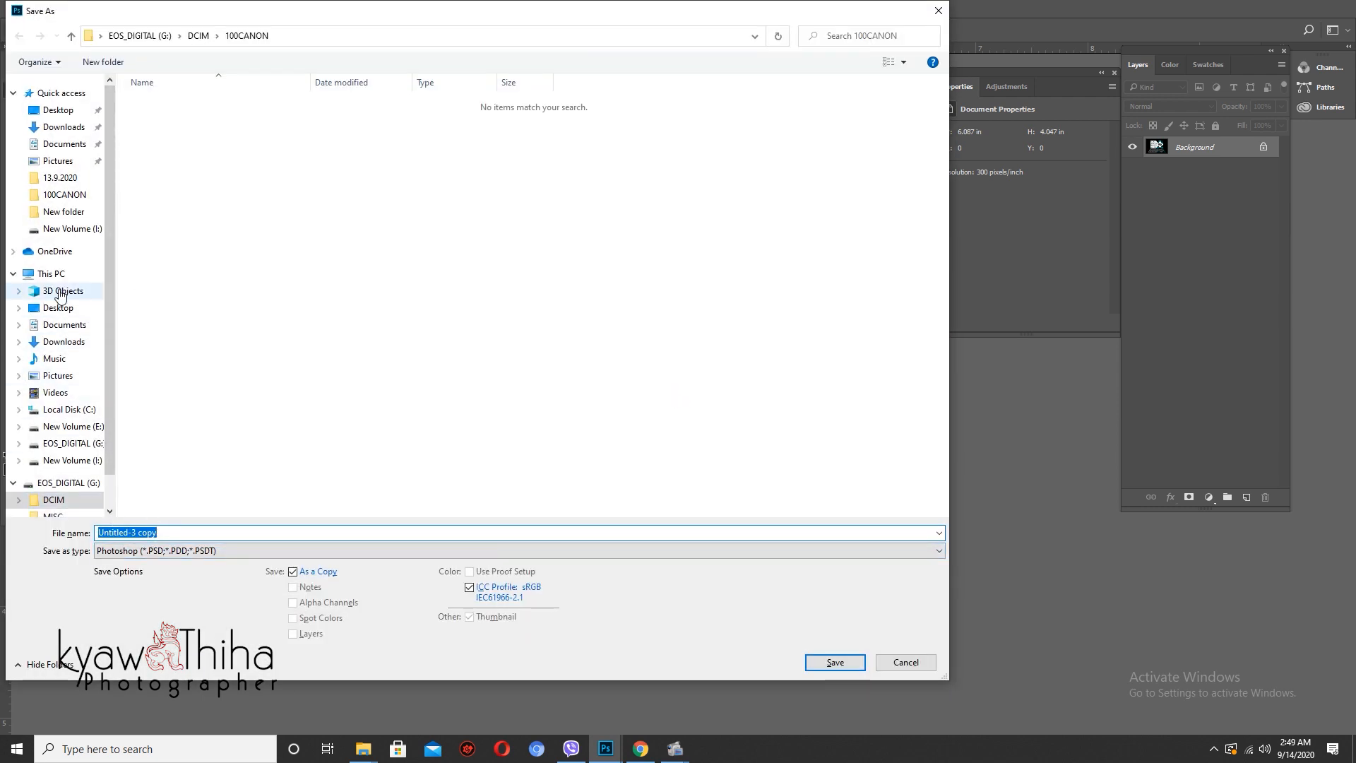
- Go to the online lesson folder on New Volume (I:)
{"action": "left_click", "coordinate": [51, 274]}
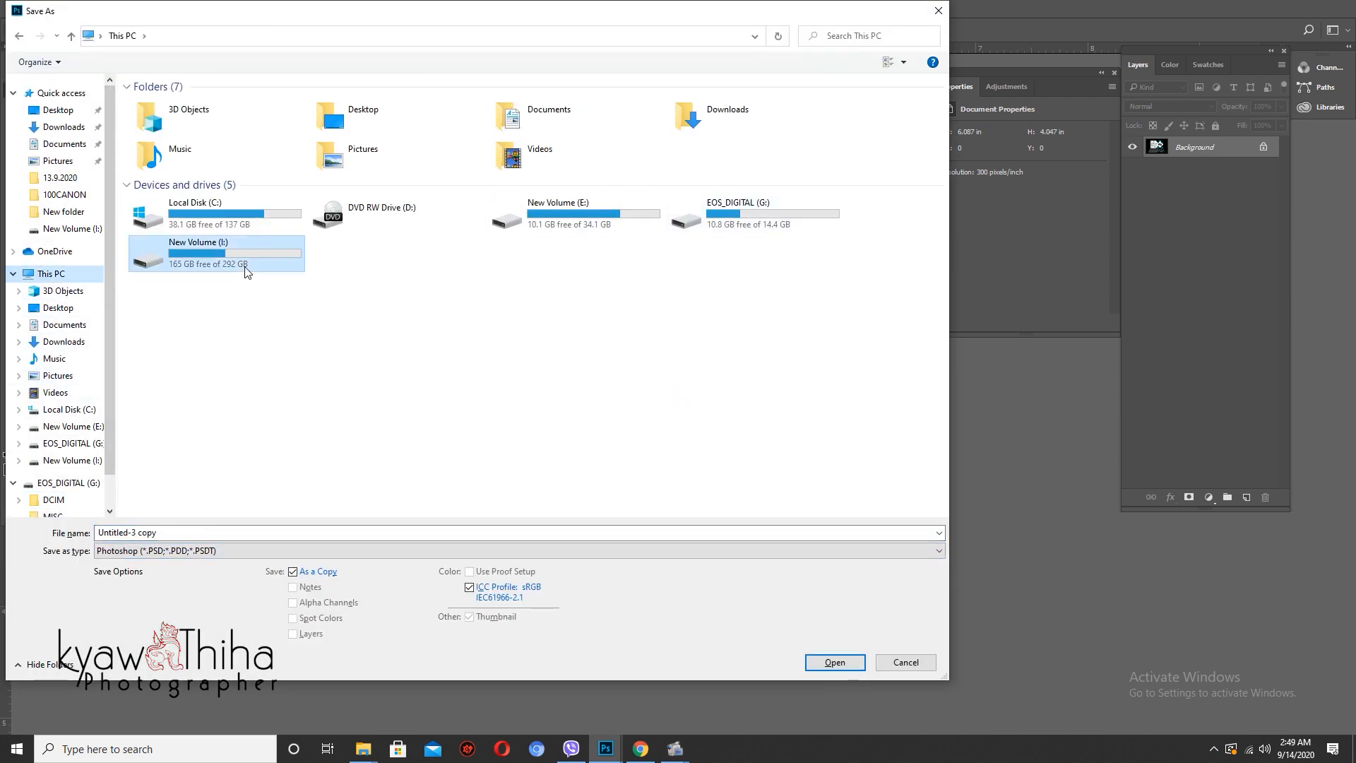
{"action": "double_click", "coordinate": [247, 266]}
{"action": "key", "text": "o"}
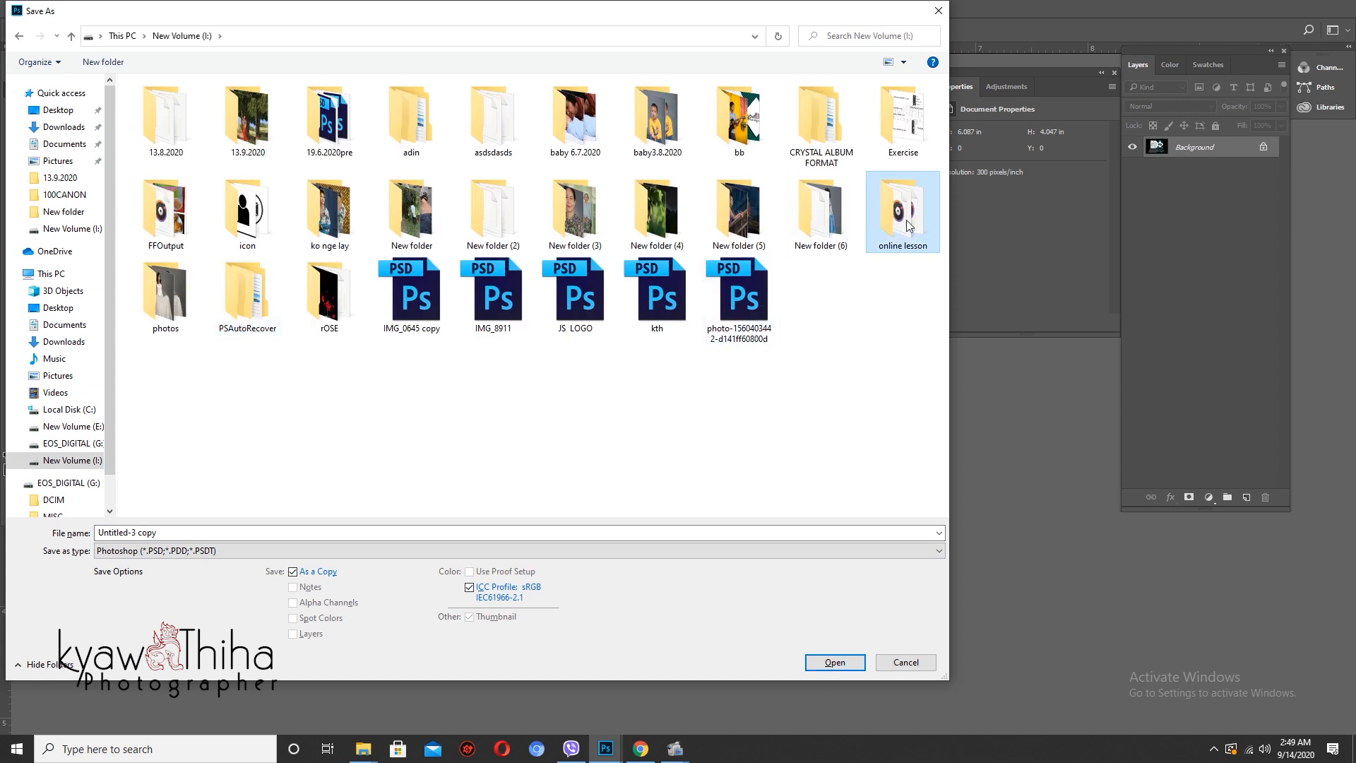
{"action": "double_click", "coordinate": [908, 226]}
- Save the card as JPEG 'Untitled-3 copy' at quality 12 (Maximum)
{"action": "left_click", "coordinate": [181, 551]}
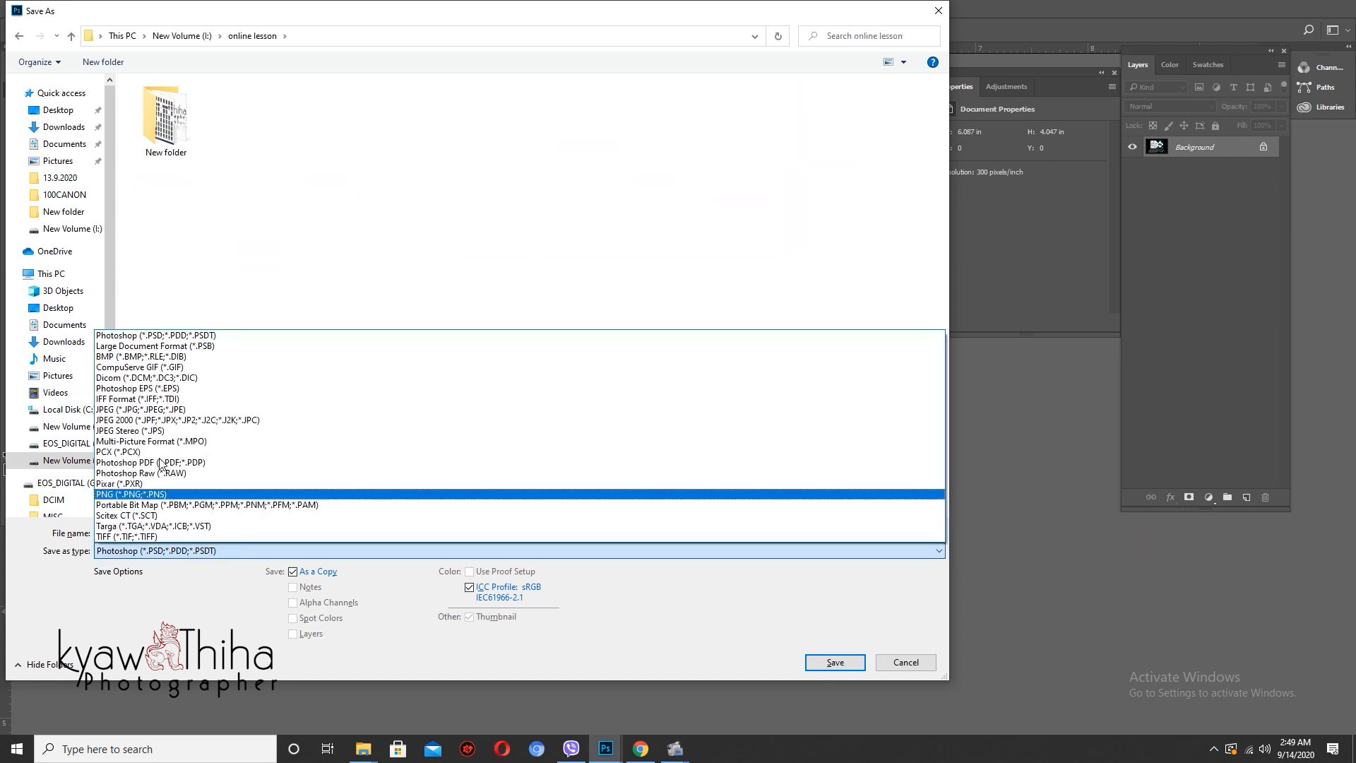
{"action": "left_click", "coordinate": [144, 409]}
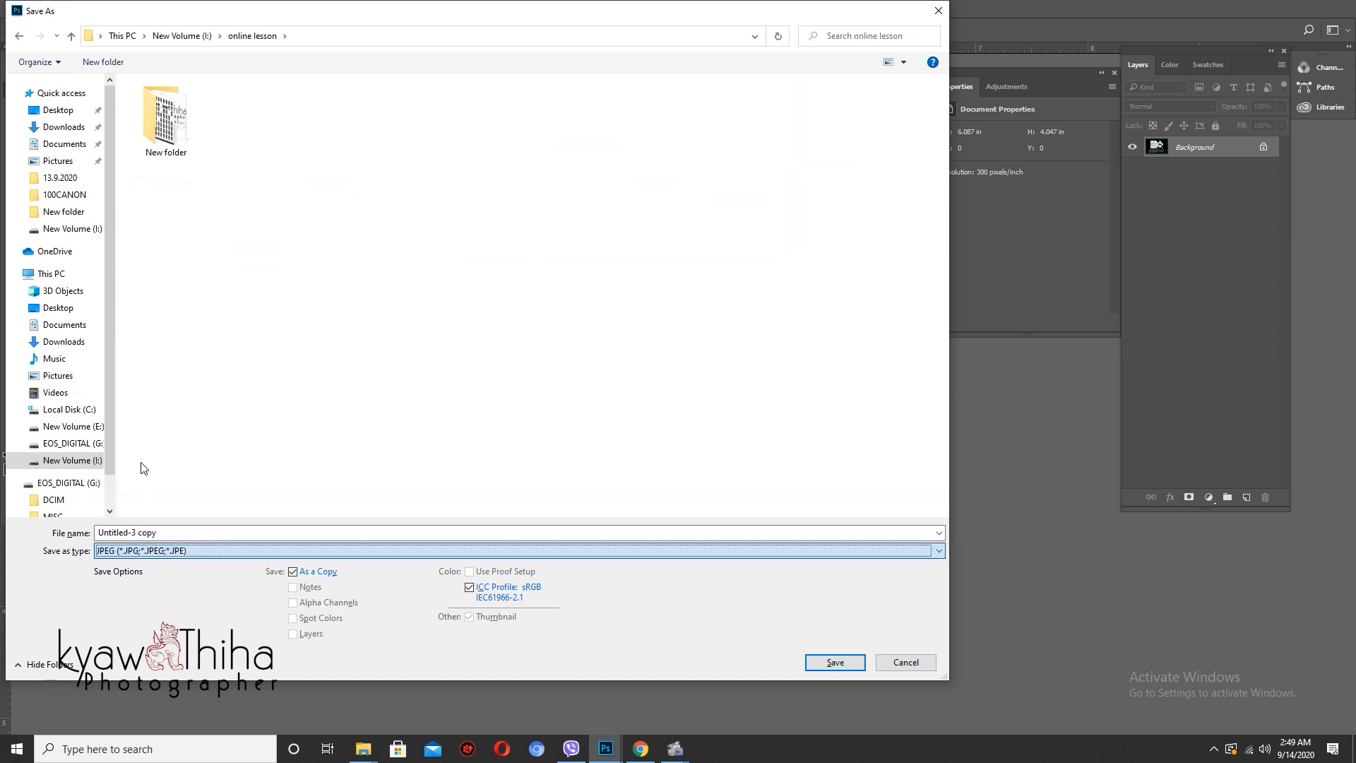
{"action": "left_click", "coordinate": [140, 535]}
{"action": "key", "text": "Return"}
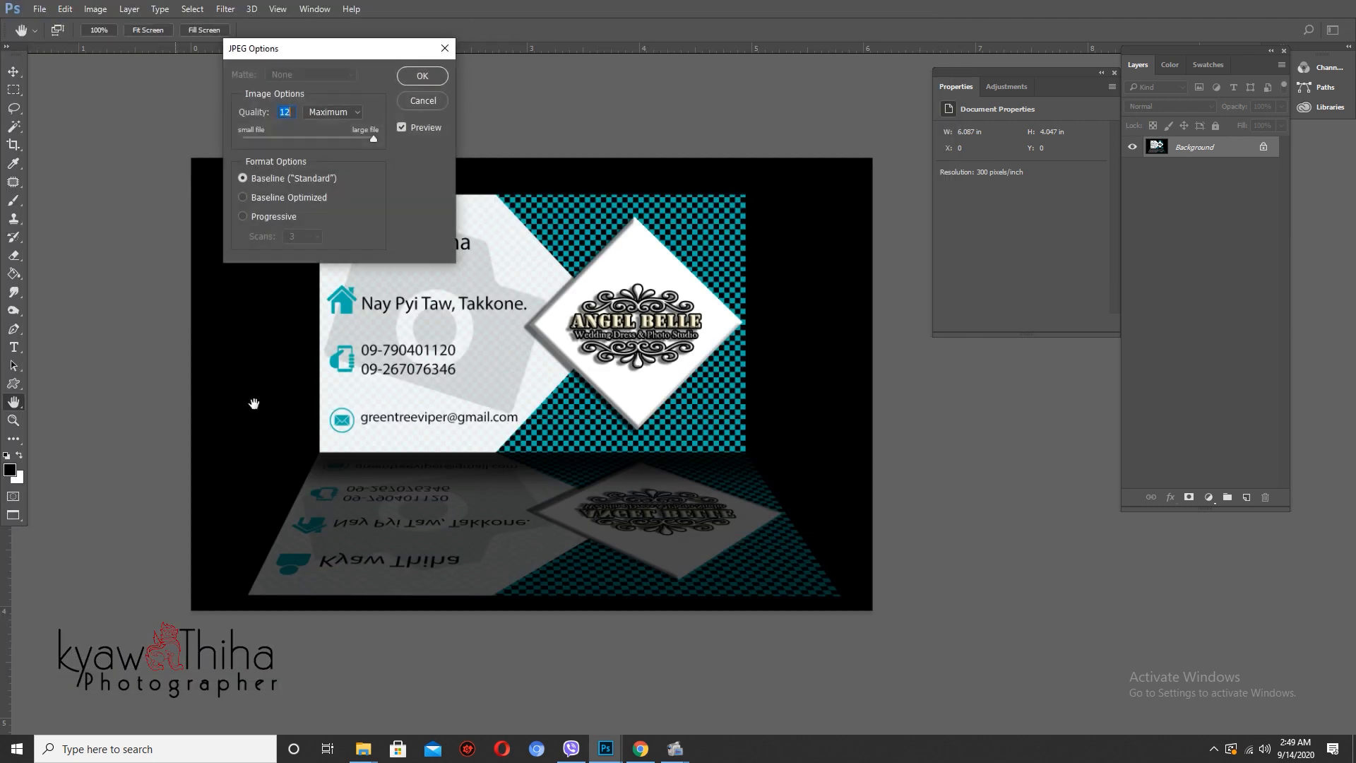
{"action": "key", "text": "Return"}
{"action": "mouse_move", "coordinate": [677, 749]}
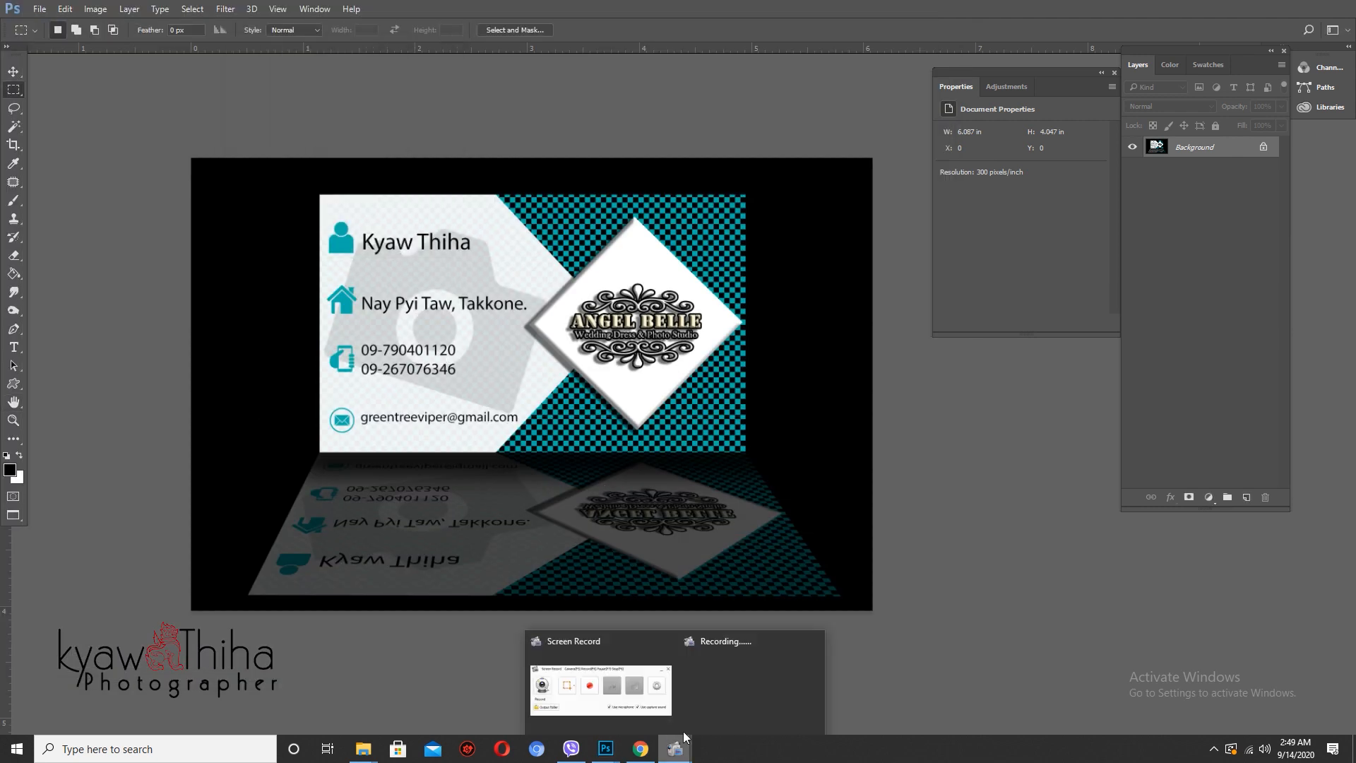